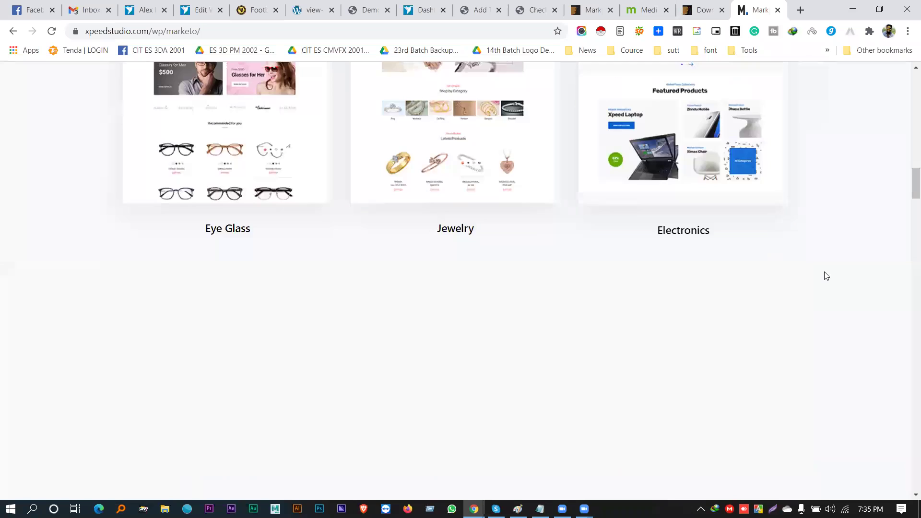
Step: Look through the Marketo demo gallery and open the Organic demo in a new browser tab
{"action": "scroll", "coordinate": [825, 273], "scroll_direction": "up", "scroll_amount": 10}
{"action": "scroll", "coordinate": [826, 272], "scroll_direction": "up", "scroll_amount": 6}
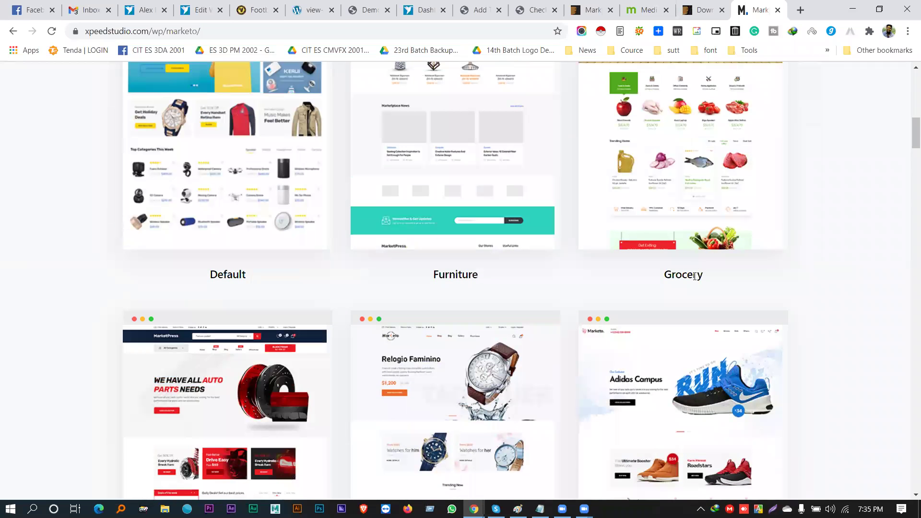
{"action": "scroll", "coordinate": [833, 297], "scroll_direction": "down", "scroll_amount": 6}
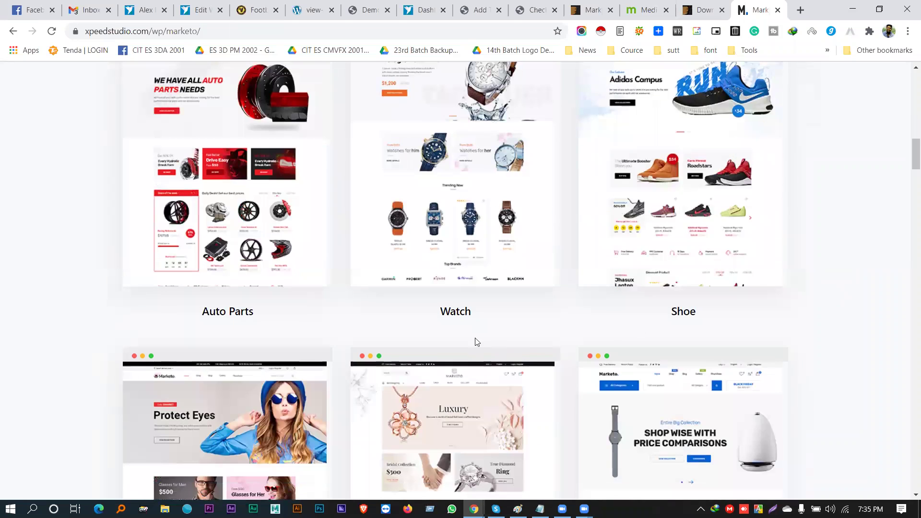
{"action": "scroll", "coordinate": [209, 307], "scroll_direction": "down", "scroll_amount": 8}
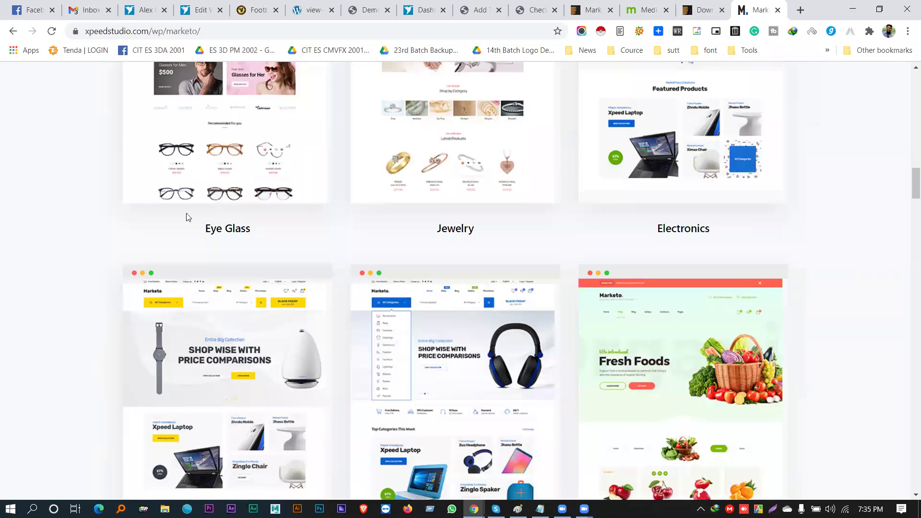
{"action": "double_click", "coordinate": [672, 227]}
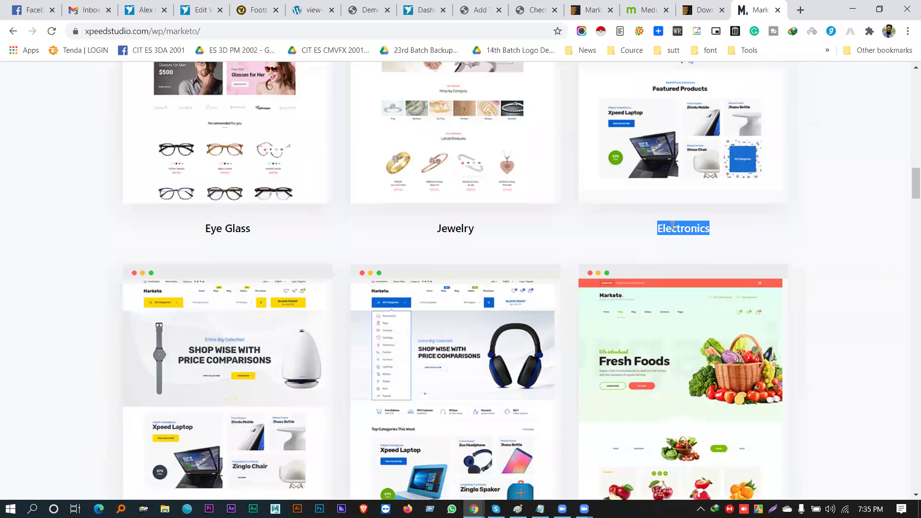
{"action": "scroll", "coordinate": [816, 254], "scroll_direction": "down", "scroll_amount": 4}
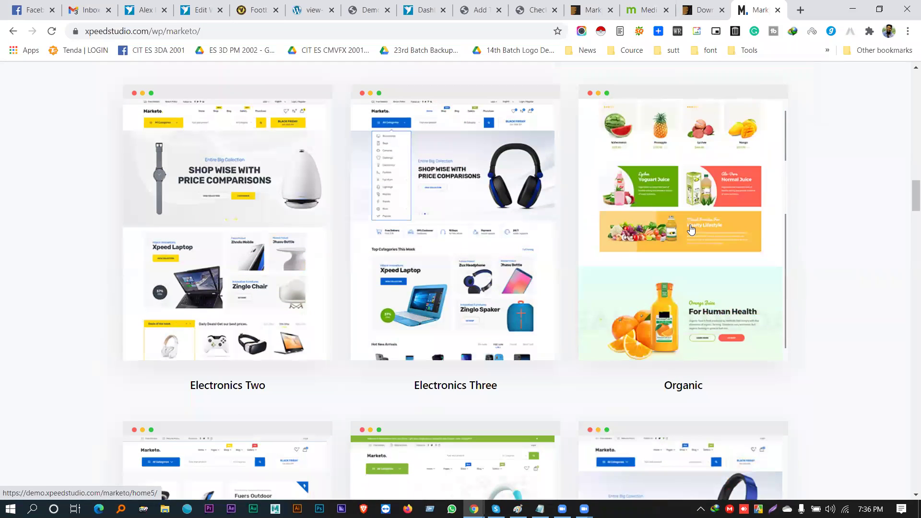
{"action": "middle_click", "coordinate": [692, 231]}
{"action": "scroll", "coordinate": [844, 273], "scroll_direction": "down", "scroll_amount": 6}
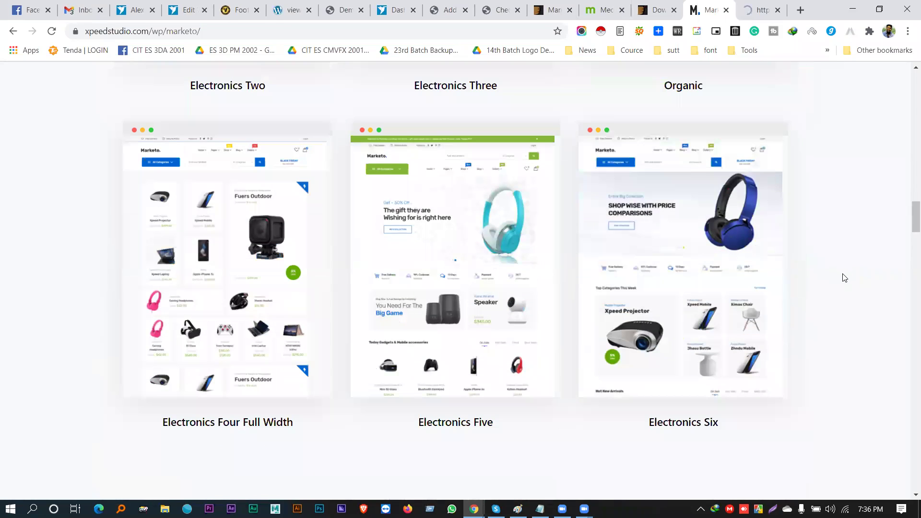
{"action": "scroll", "coordinate": [845, 277], "scroll_direction": "down", "scroll_amount": 7}
{"action": "scroll", "coordinate": [846, 278], "scroll_direction": "up", "scroll_amount": 5}
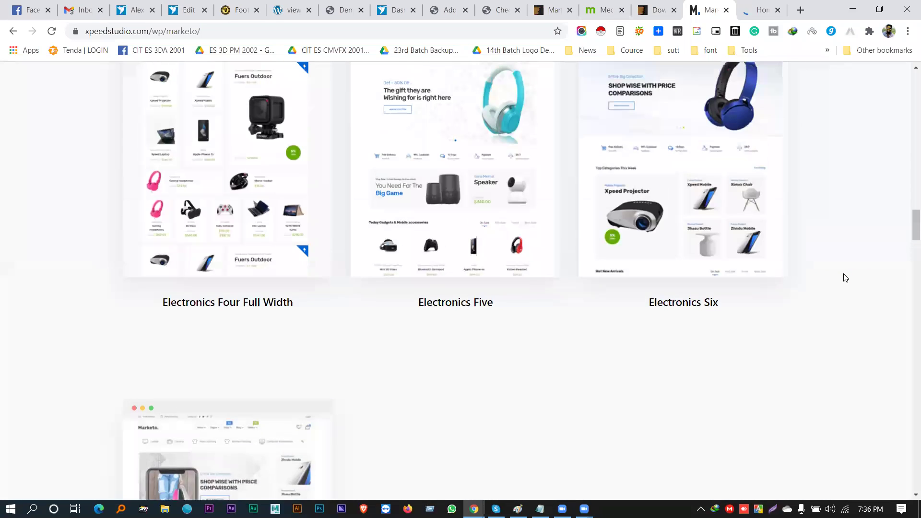
{"action": "key", "text": "ctrl+Tab"}
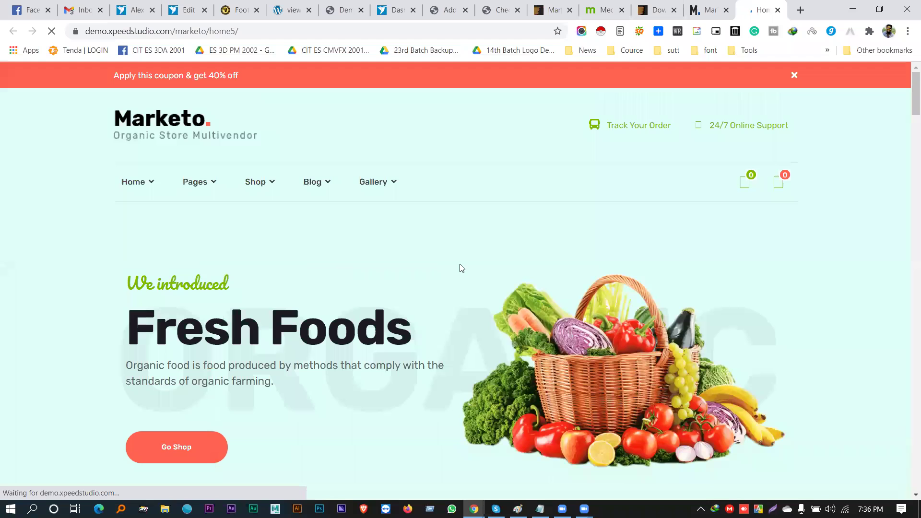
Step: Open the Orange Juice product in the Organic demo and examine its image gallery, purchase options and reviews section
{"action": "scroll", "coordinate": [292, 242], "scroll_direction": "down", "scroll_amount": 15}
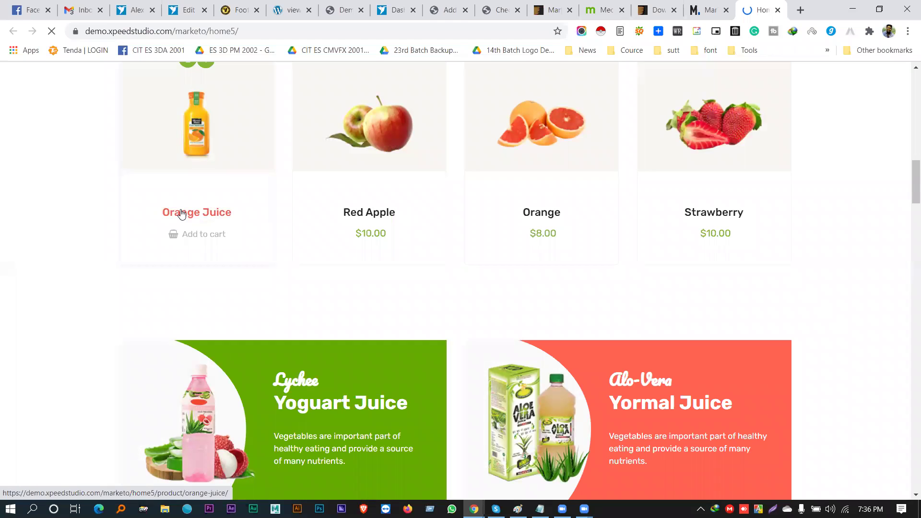
{"action": "left_click", "coordinate": [180, 213]}
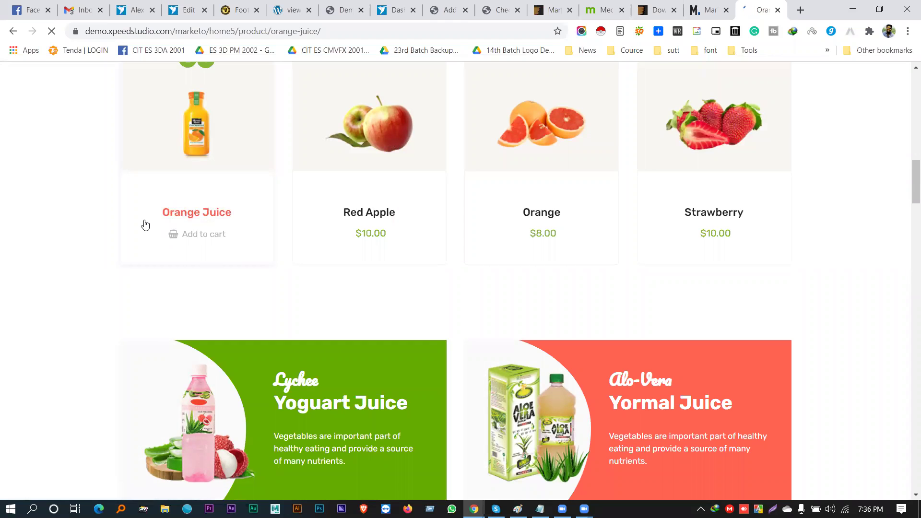
{"action": "scroll", "coordinate": [573, 246], "scroll_direction": "down", "scroll_amount": 4}
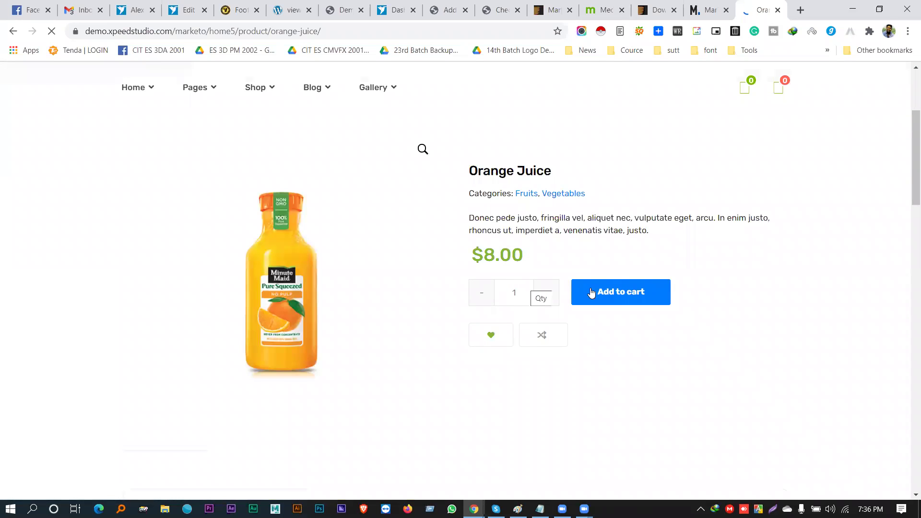
{"action": "scroll", "coordinate": [540, 194], "scroll_direction": "down", "scroll_amount": 5}
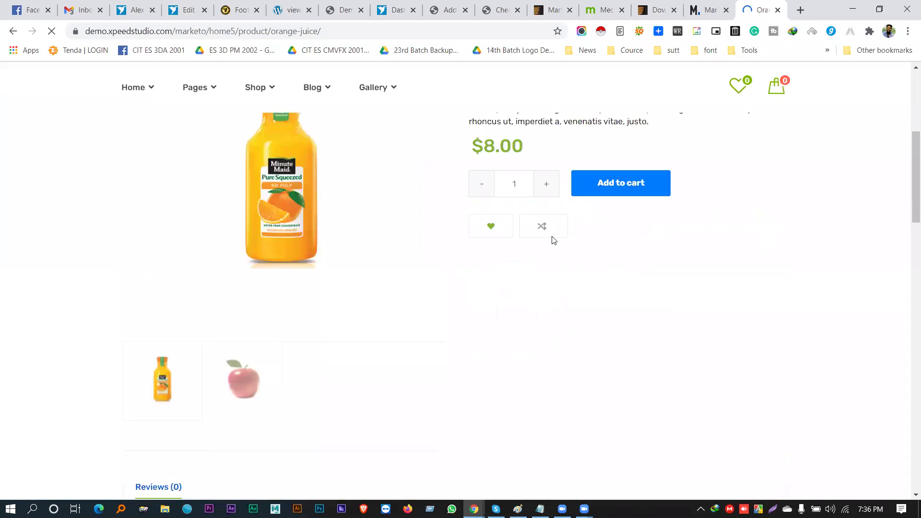
{"action": "scroll", "coordinate": [269, 185], "scroll_direction": "up", "scroll_amount": 1}
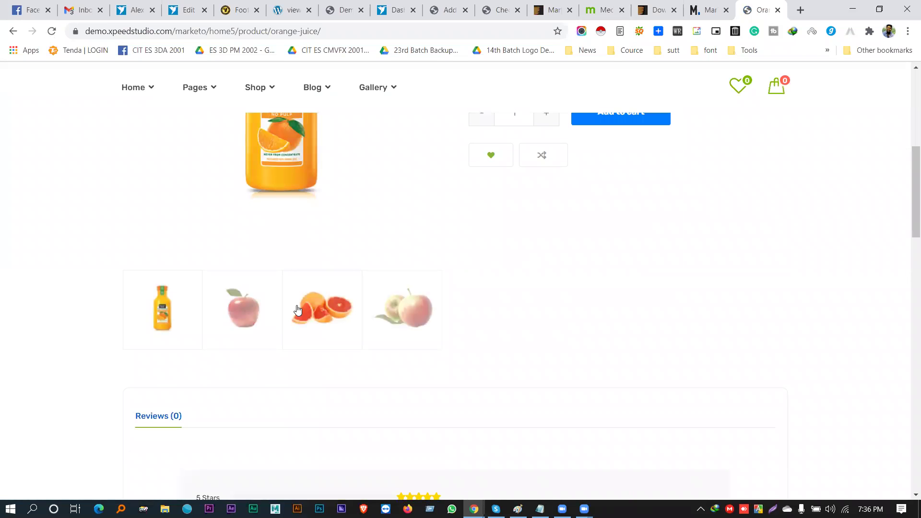
{"action": "left_click", "coordinate": [314, 310]}
{"action": "scroll", "coordinate": [429, 308], "scroll_direction": "down", "scroll_amount": 15}
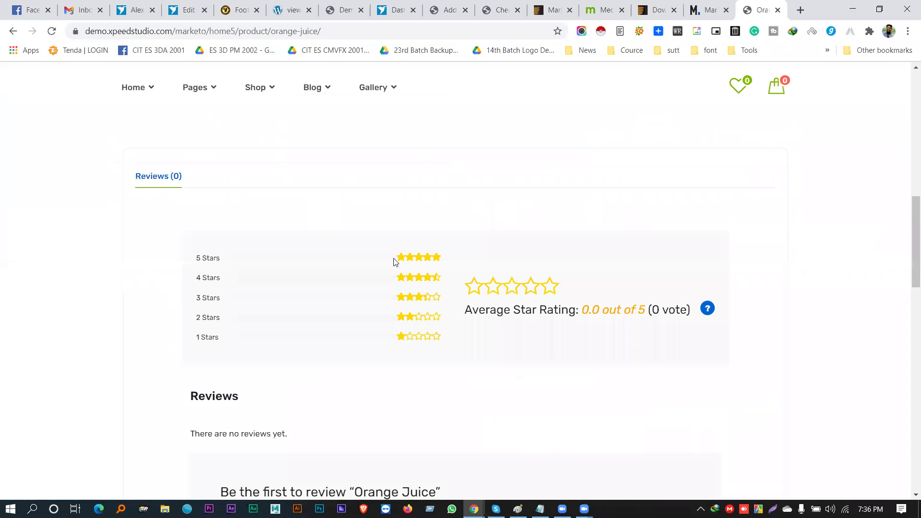
{"action": "scroll", "coordinate": [336, 281], "scroll_direction": "up", "scroll_amount": 7}
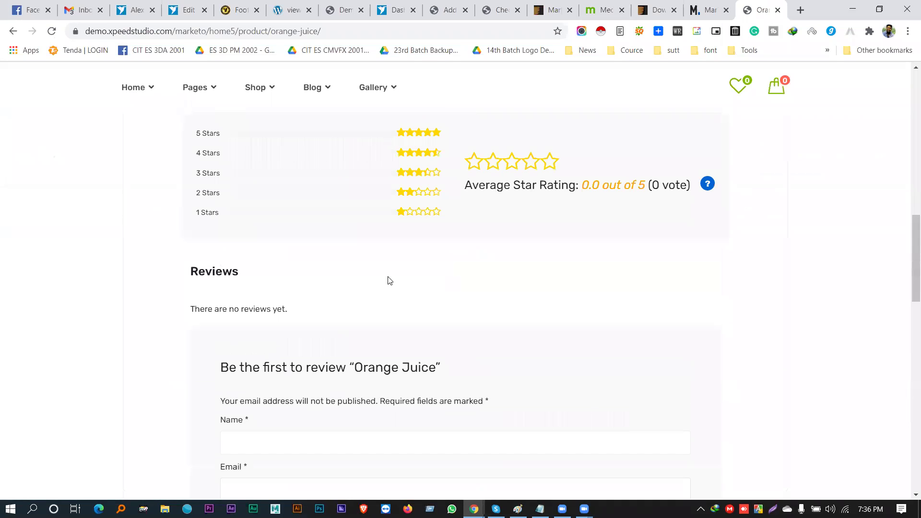
{"action": "scroll", "coordinate": [336, 187], "scroll_direction": "up", "scroll_amount": 3}
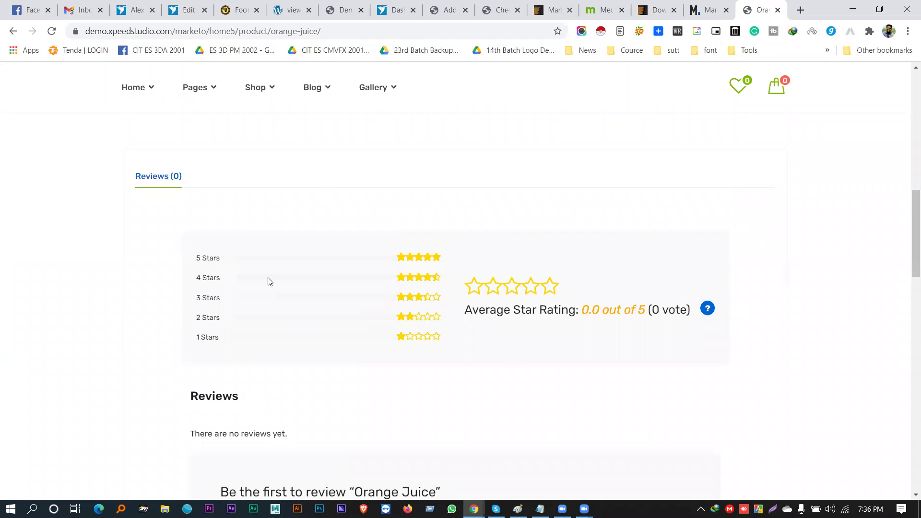
{"action": "scroll", "coordinate": [461, 279], "scroll_direction": "up", "scroll_amount": 4}
{"action": "scroll", "coordinate": [485, 286], "scroll_direction": "up", "scroll_amount": 7}
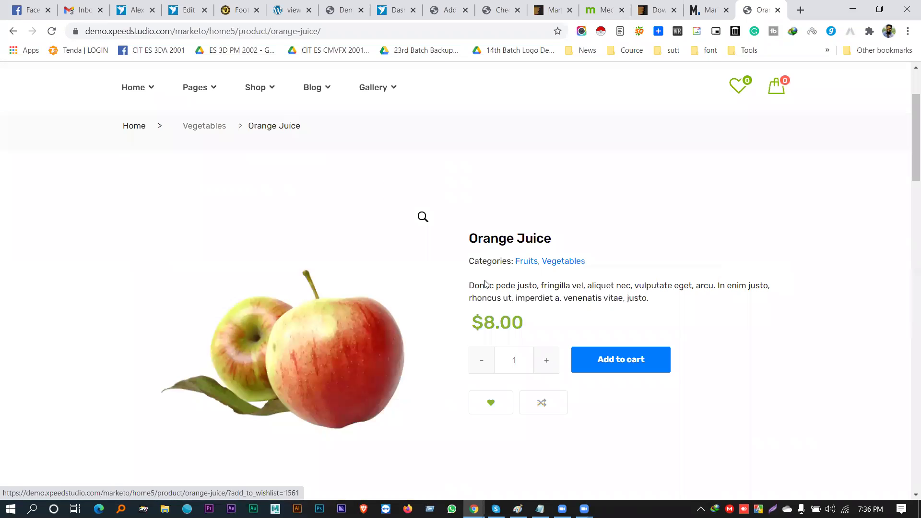
{"action": "scroll", "coordinate": [485, 285], "scroll_direction": "up", "scroll_amount": 3}
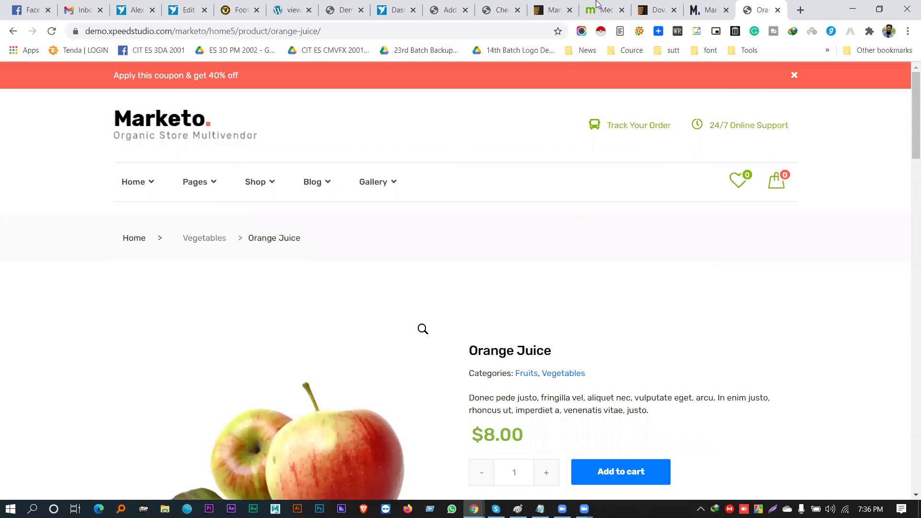
Step: Return to the WordPress Add Themes page and open the theme upload form
{"action": "left_click", "coordinate": [653, 5]}
{"action": "left_click", "coordinate": [558, 6]}
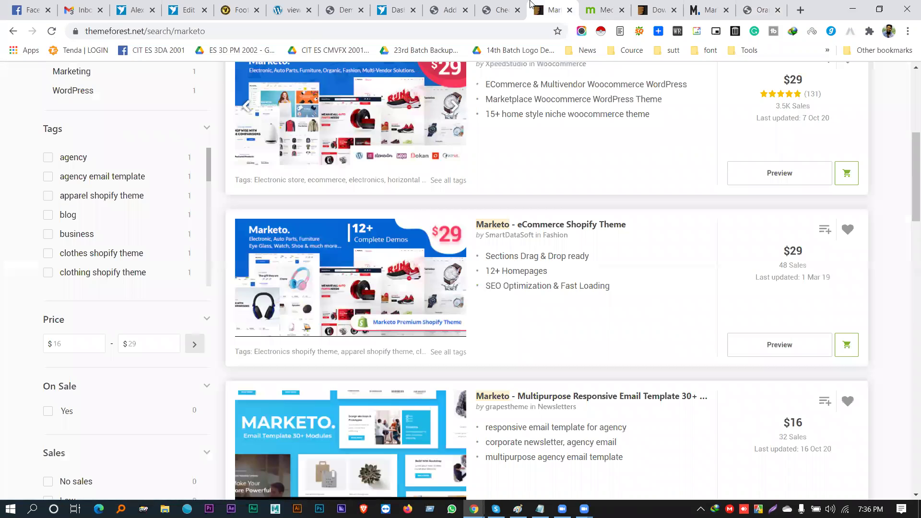
{"action": "left_click", "coordinate": [472, 5]}
{"action": "left_click", "coordinate": [444, 9]}
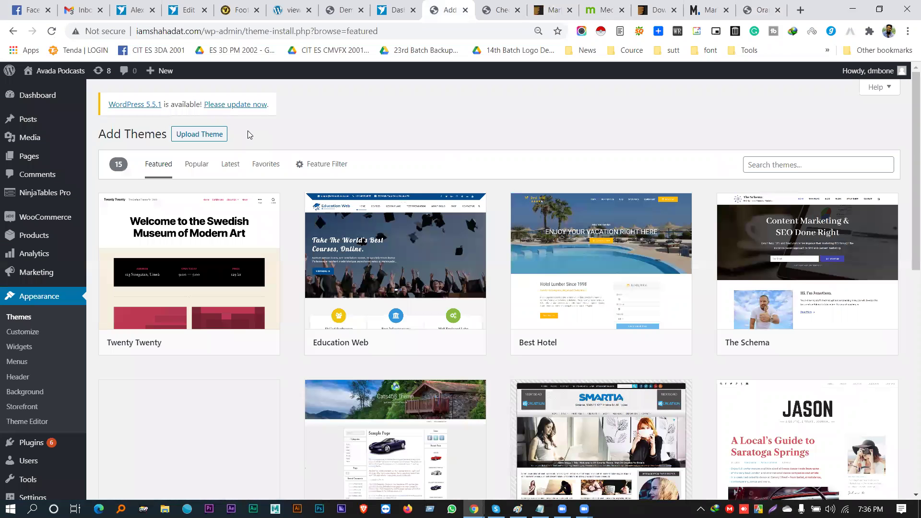
{"action": "left_click", "coordinate": [194, 134]}
Step: Extract marketo.zip from the Themes folder of the ThemeForest Marketo package to the desktop, then close the archive
{"action": "left_click", "coordinate": [851, 10]}
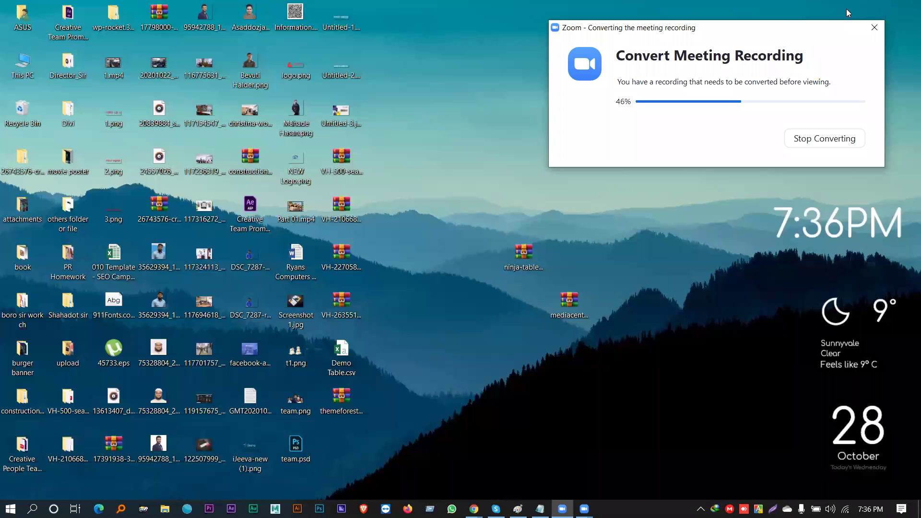
{"action": "left_click", "coordinate": [337, 396]}
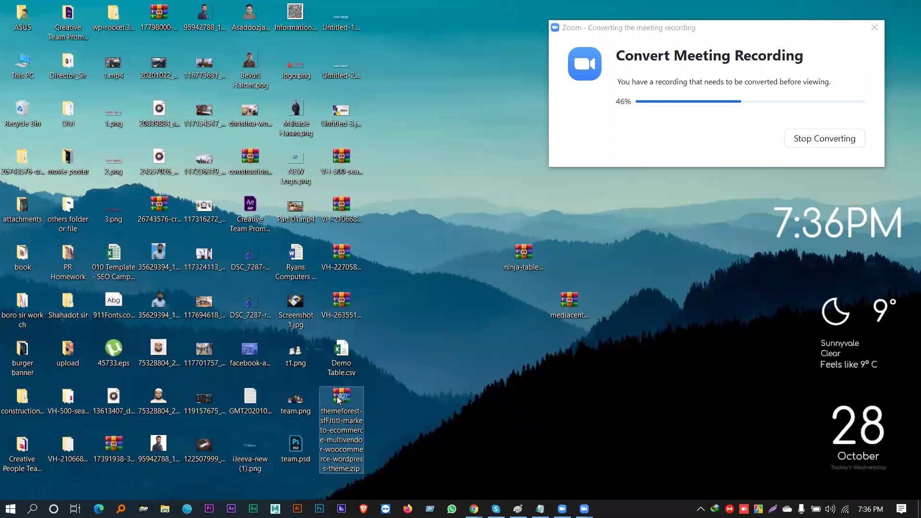
{"action": "key", "text": "Return"}
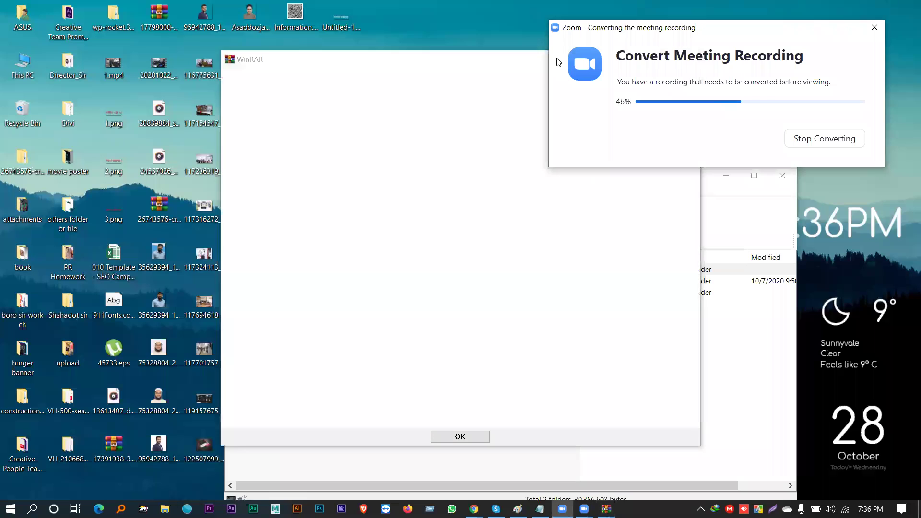
{"action": "key", "text": "Return"}
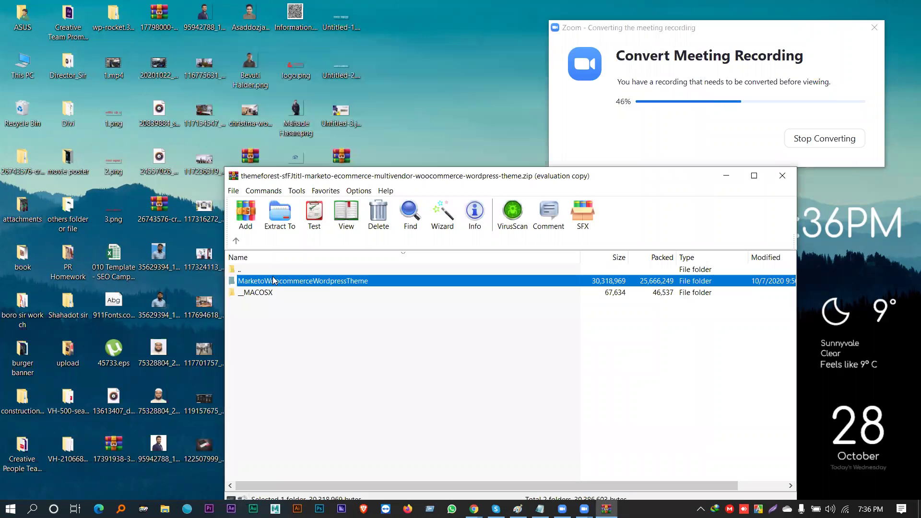
{"action": "double_click", "coordinate": [254, 282]}
{"action": "double_click", "coordinate": [253, 284]}
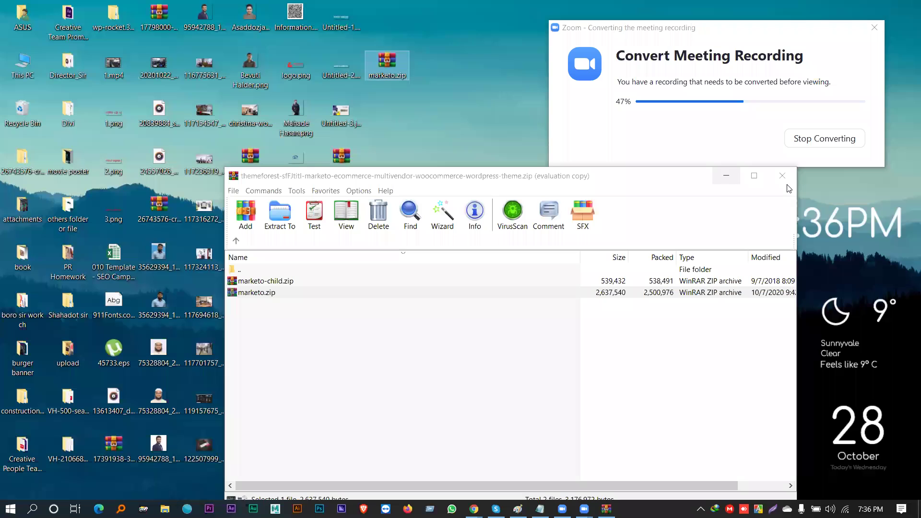
{"action": "left_click", "coordinate": [550, 192]}
{"action": "key", "text": "alt+F4"}
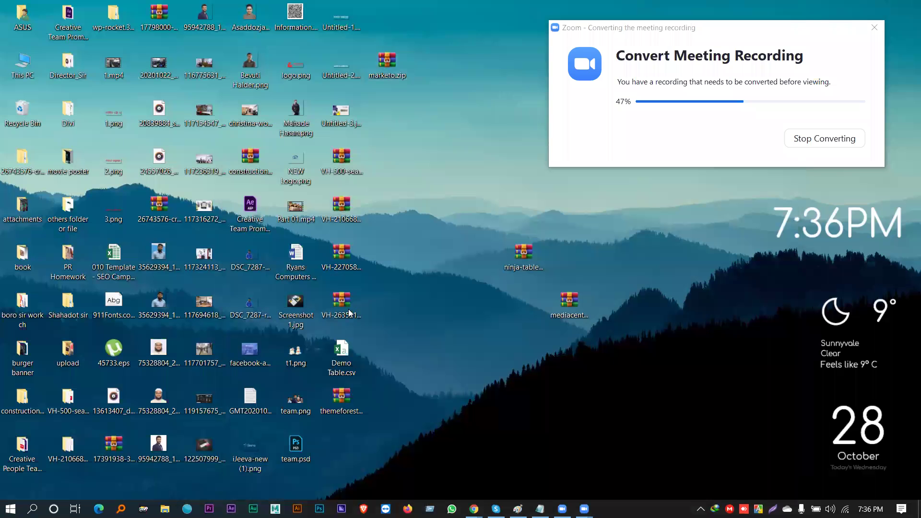
Step: Reopen the ThemeForest Marketo package and go to the documentation folder inside MarketoWoocommerceWordpressTheme
{"action": "left_click", "coordinate": [339, 397]}
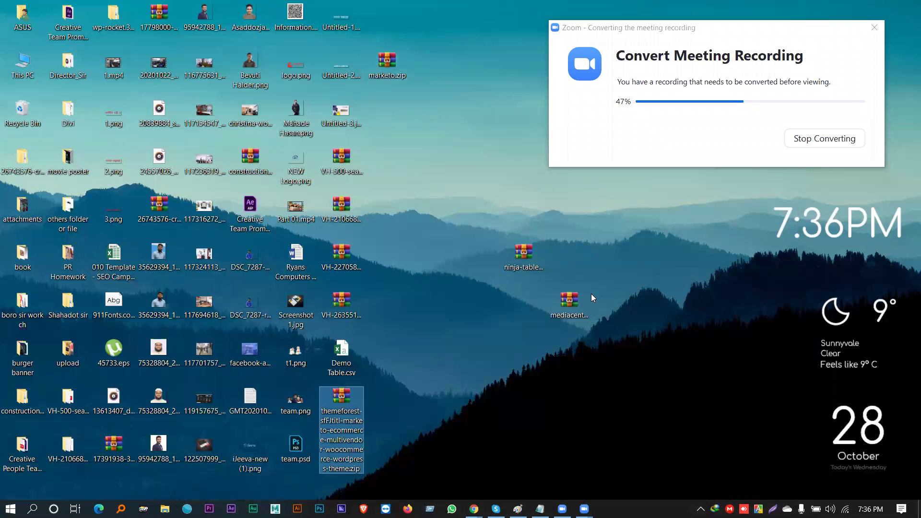
{"action": "key", "text": "Return"}
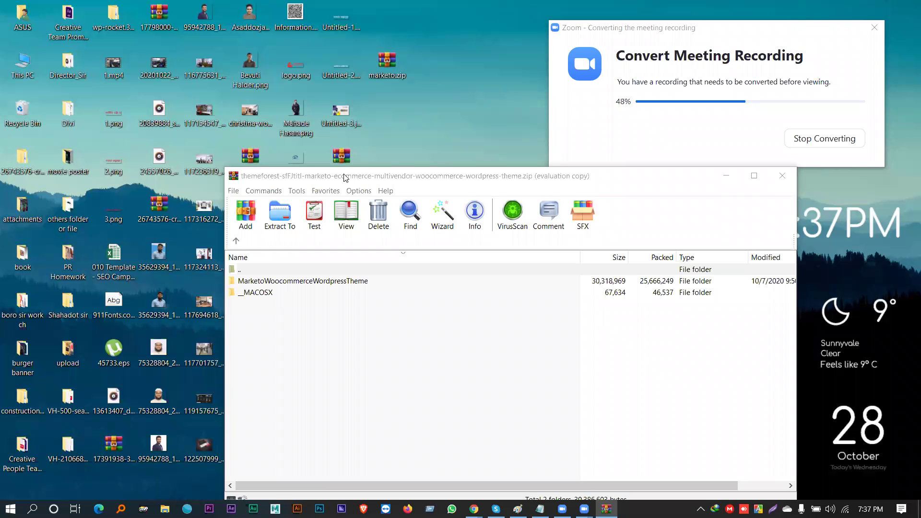
{"action": "left_click_drag", "start_coordinate": [349, 180], "coordinate": [356, 164]}
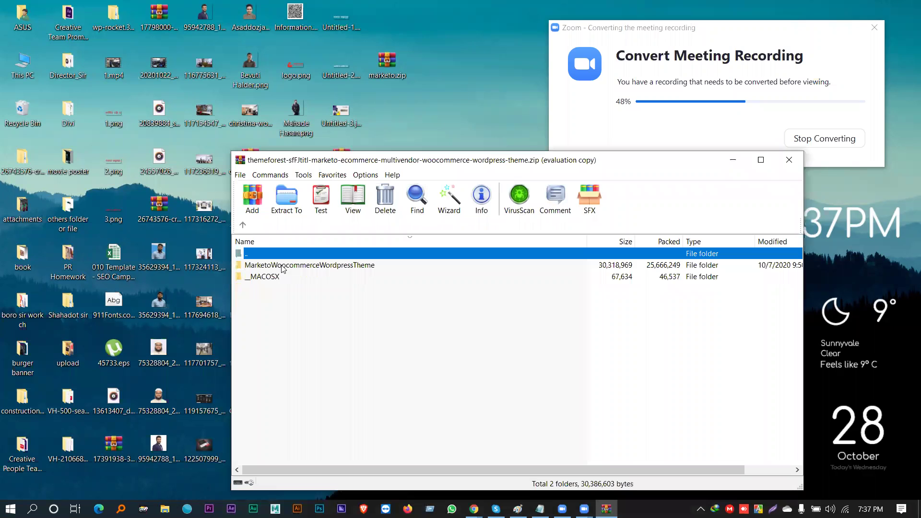
{"action": "double_click", "coordinate": [284, 267]}
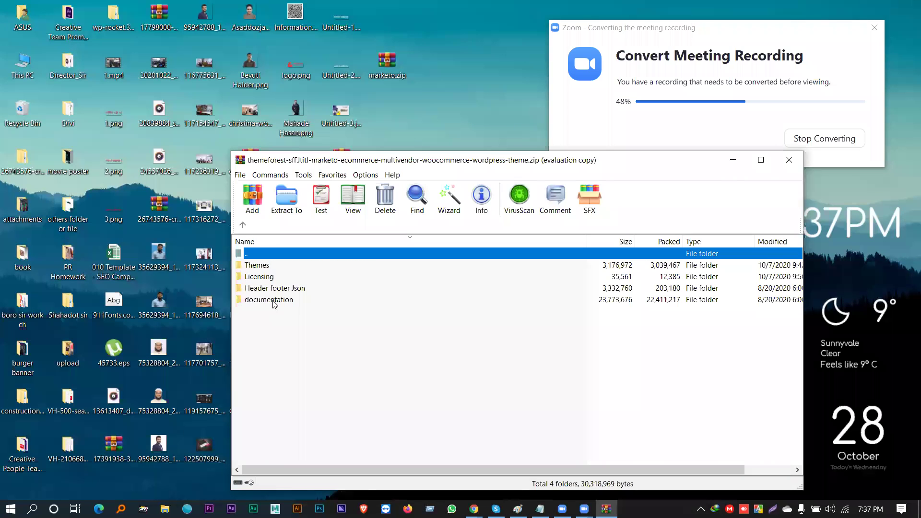
{"action": "left_click", "coordinate": [258, 301]}
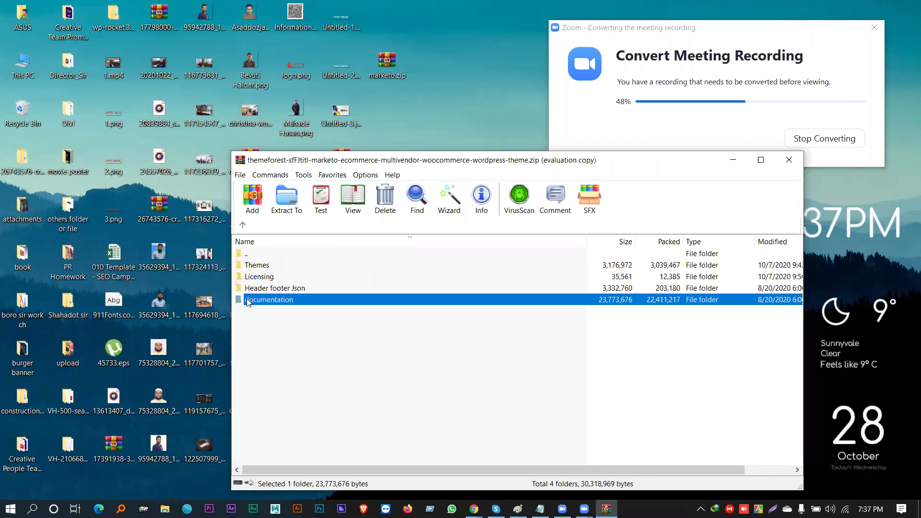
{"action": "double_click", "coordinate": [249, 300]}
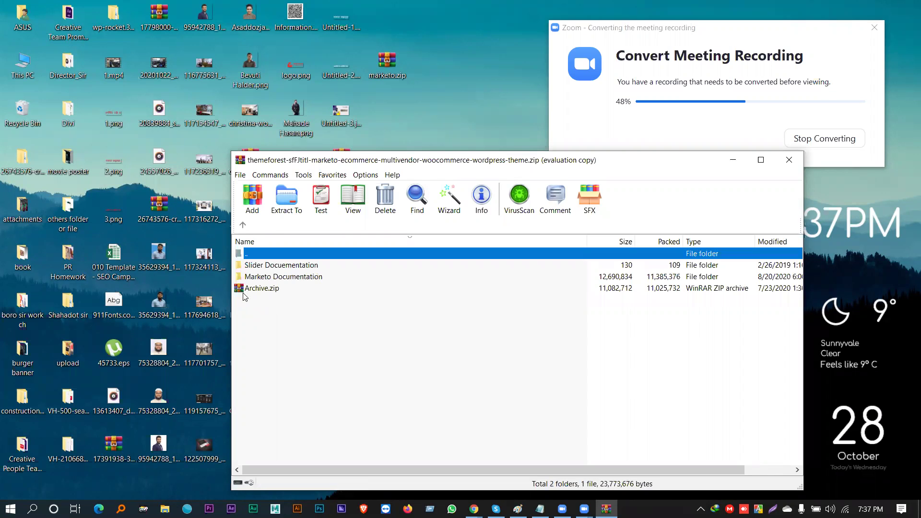
Step: Open index.html from the Marketo Documentation folder in the browser
{"action": "left_click", "coordinate": [268, 266]}
{"action": "left_click", "coordinate": [268, 275]}
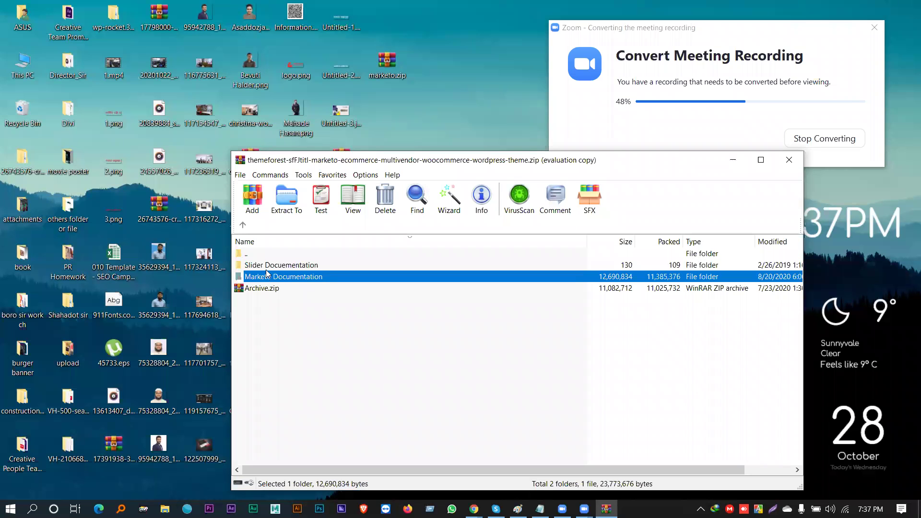
{"action": "left_click", "coordinate": [267, 267]}
{"action": "left_click", "coordinate": [263, 280]}
{"action": "double_click", "coordinate": [263, 280]}
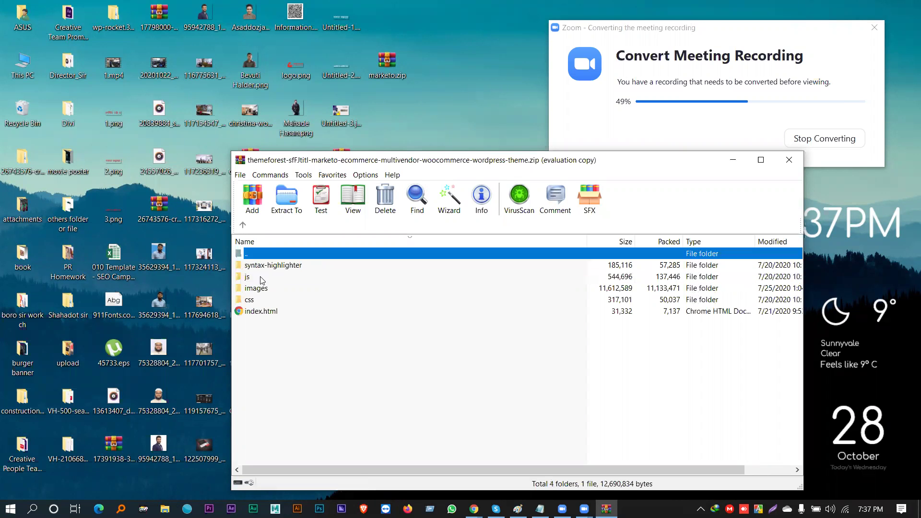
{"action": "double_click", "coordinate": [252, 313]}
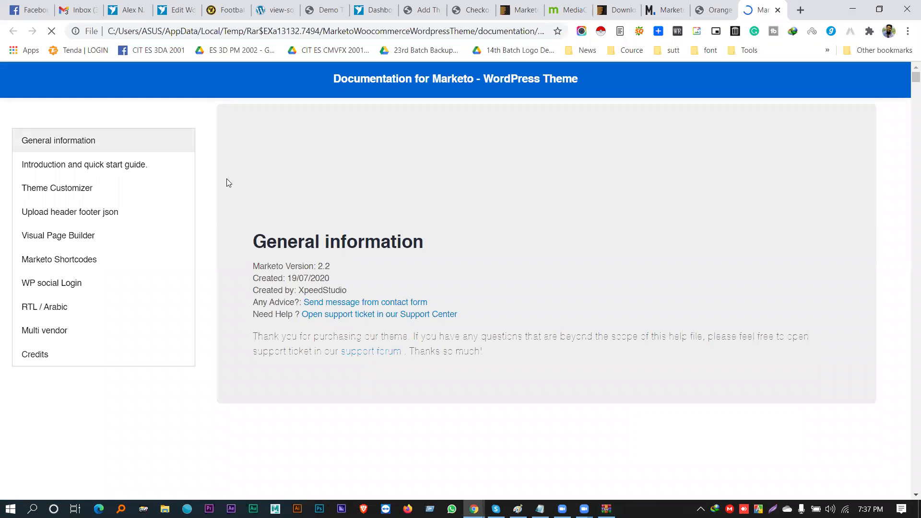
Step: Read the documentation's introduction, First Step and Parent and Child Themes sections
{"action": "scroll", "coordinate": [314, 170], "scroll_direction": "down", "scroll_amount": 3}
{"action": "scroll", "coordinate": [312, 173], "scroll_direction": "down", "scroll_amount": 4}
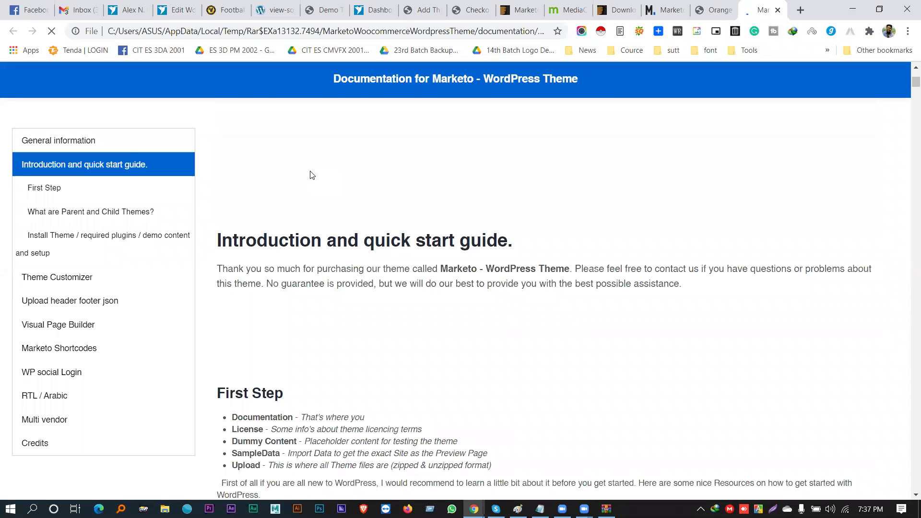
{"action": "scroll", "coordinate": [312, 187], "scroll_direction": "down", "scroll_amount": 2}
{"action": "scroll", "coordinate": [275, 252], "scroll_direction": "down", "scroll_amount": 2}
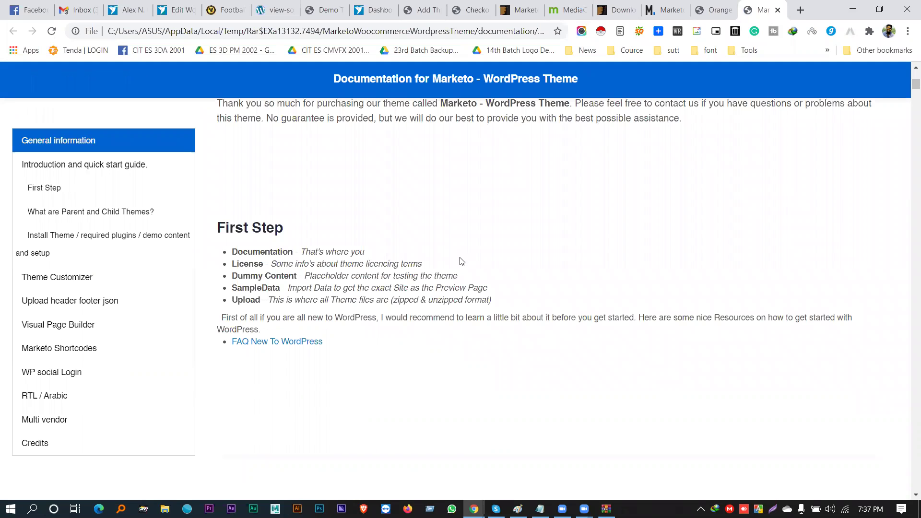
{"action": "left_click_drag", "start_coordinate": [422, 263], "coordinate": [520, 247]}
{"action": "scroll", "coordinate": [259, 239], "scroll_direction": "down", "scroll_amount": 1}
{"action": "scroll", "coordinate": [525, 244], "scroll_direction": "down", "scroll_amount": 1}
{"action": "scroll", "coordinate": [533, 174], "scroll_direction": "down", "scroll_amount": 3}
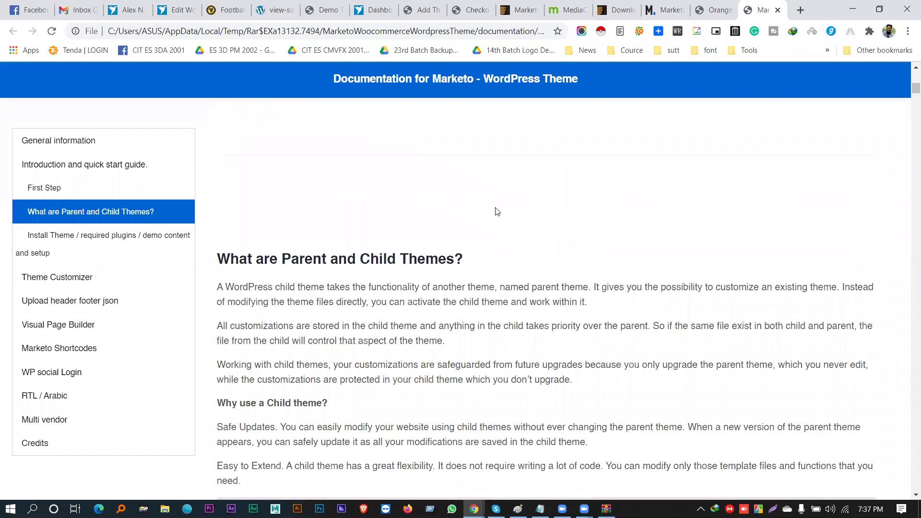
{"action": "scroll", "coordinate": [488, 209], "scroll_direction": "down", "scroll_amount": 1}
Step: Examine the theme installation section of the documentation, covering the FTP and WordPress upload instructions and the installation tutorial
{"action": "scroll", "coordinate": [488, 211], "scroll_direction": "down", "scroll_amount": 6}
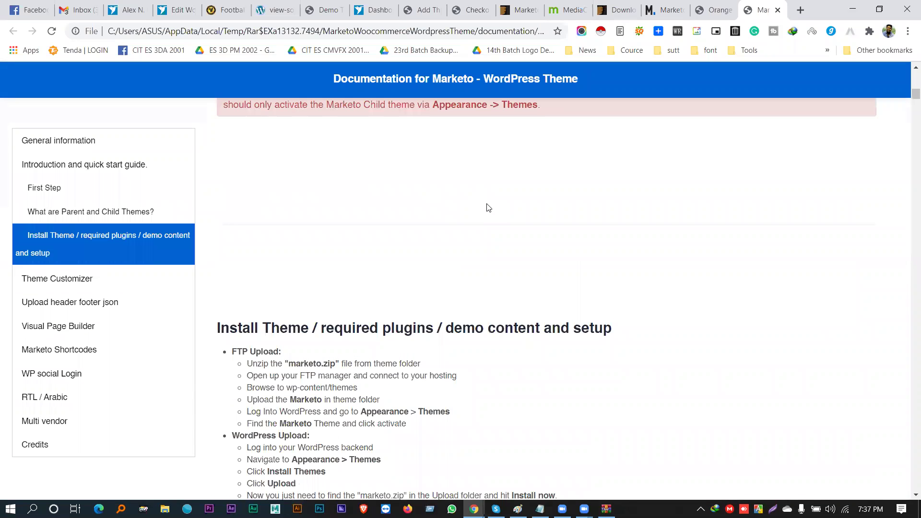
{"action": "scroll", "coordinate": [488, 206], "scroll_direction": "down", "scroll_amount": 2}
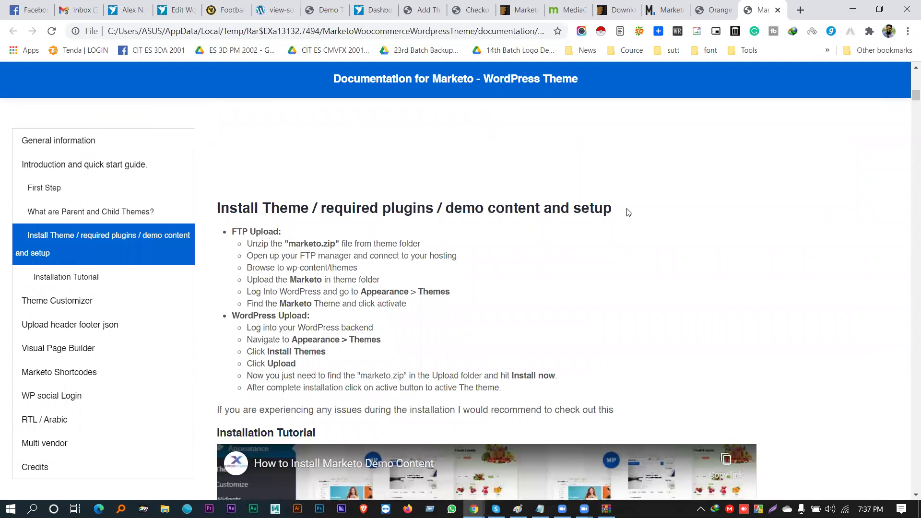
{"action": "scroll", "coordinate": [454, 261], "scroll_direction": "down", "scroll_amount": 4}
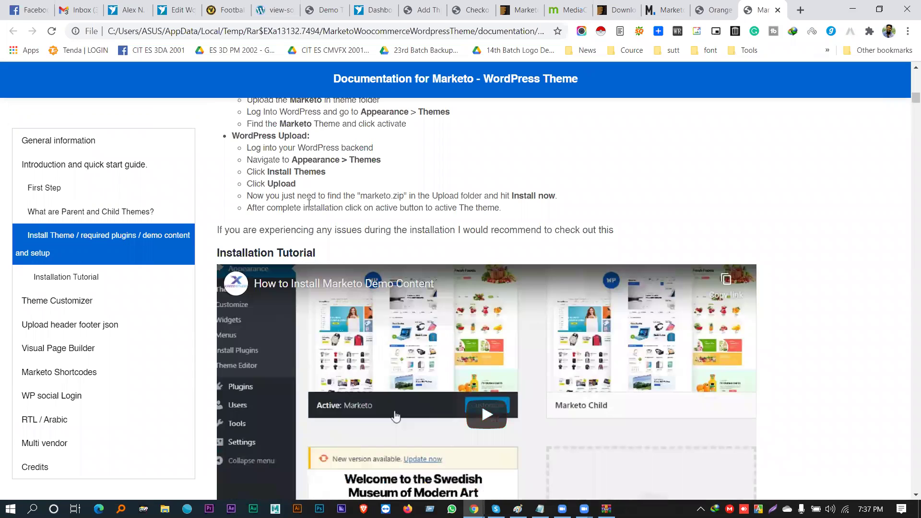
{"action": "scroll", "coordinate": [293, 178], "scroll_direction": "up", "scroll_amount": 1}
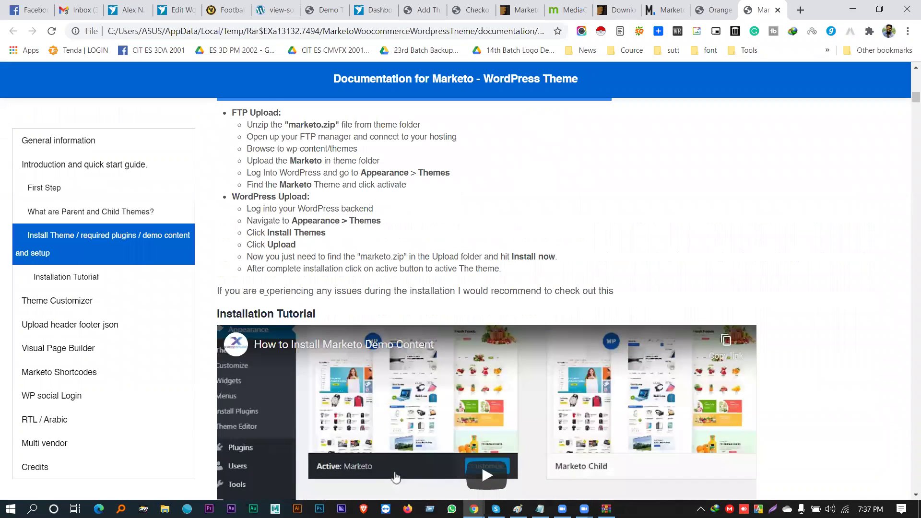
{"action": "scroll", "coordinate": [266, 260], "scroll_direction": "up", "scroll_amount": 1}
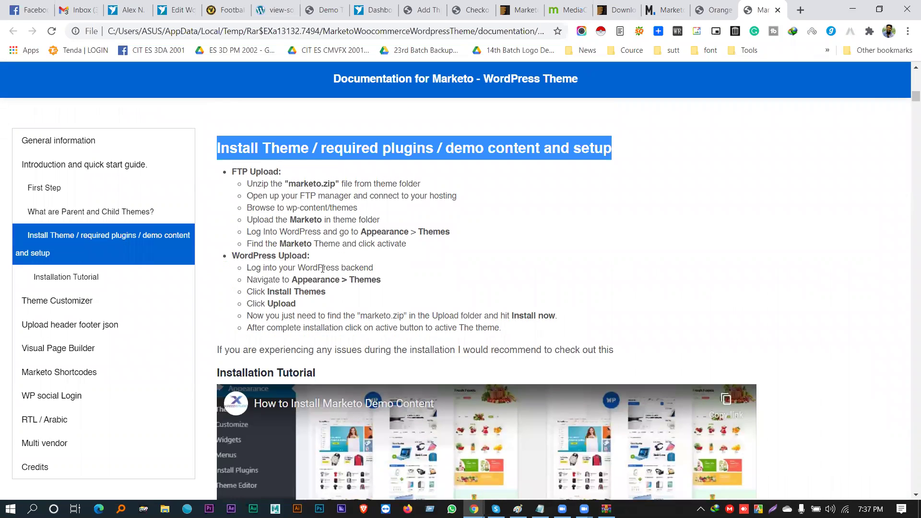
{"action": "left_click_drag", "start_coordinate": [251, 267], "coordinate": [267, 305]}
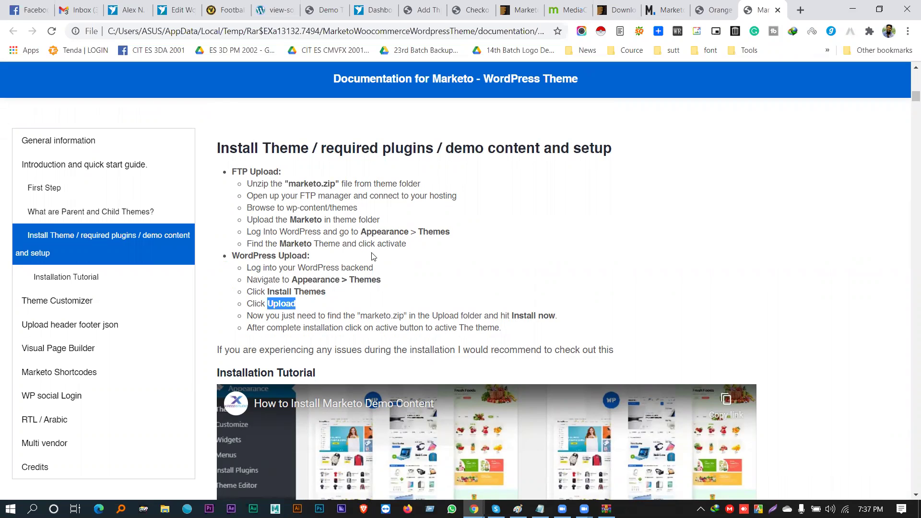
{"action": "scroll", "coordinate": [392, 256], "scroll_direction": "down", "scroll_amount": 3}
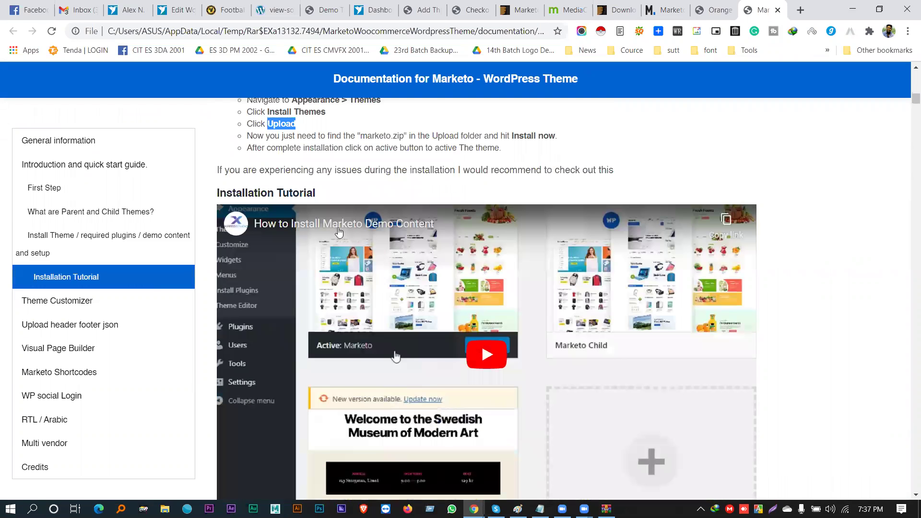
Step: Review the Theme Customizer documentation on General Setting and Navigation Setting
{"action": "scroll", "coordinate": [446, 267], "scroll_direction": "down", "scroll_amount": 3}
{"action": "scroll", "coordinate": [366, 272], "scroll_direction": "down", "scroll_amount": 3}
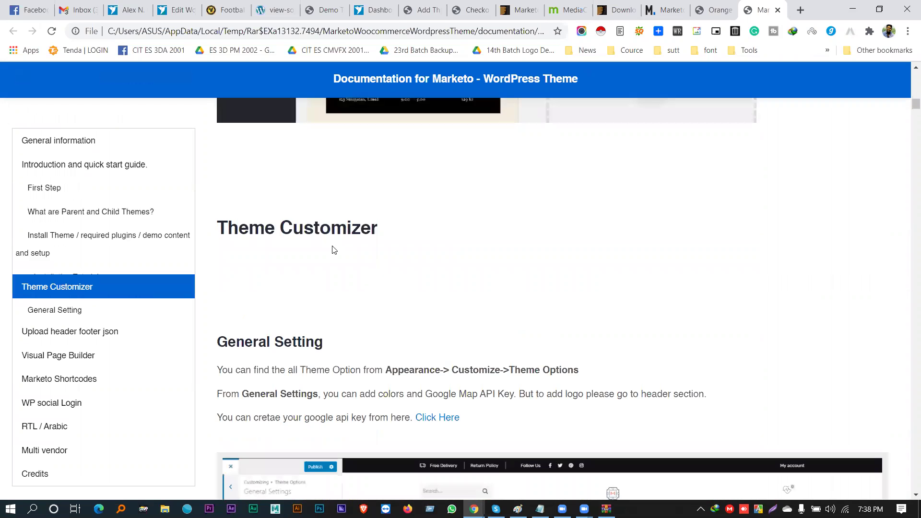
{"action": "scroll", "coordinate": [330, 248], "scroll_direction": "down", "scroll_amount": 4}
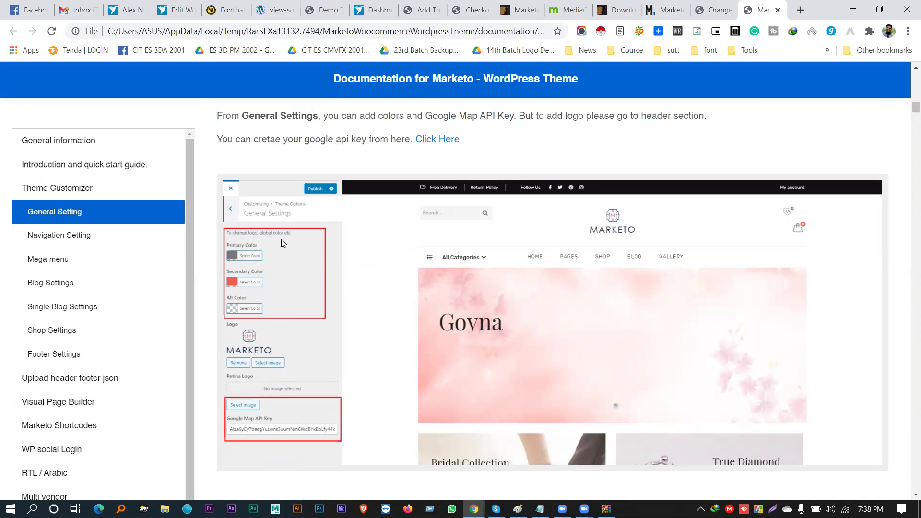
{"action": "scroll", "coordinate": [320, 259], "scroll_direction": "down", "scroll_amount": 3}
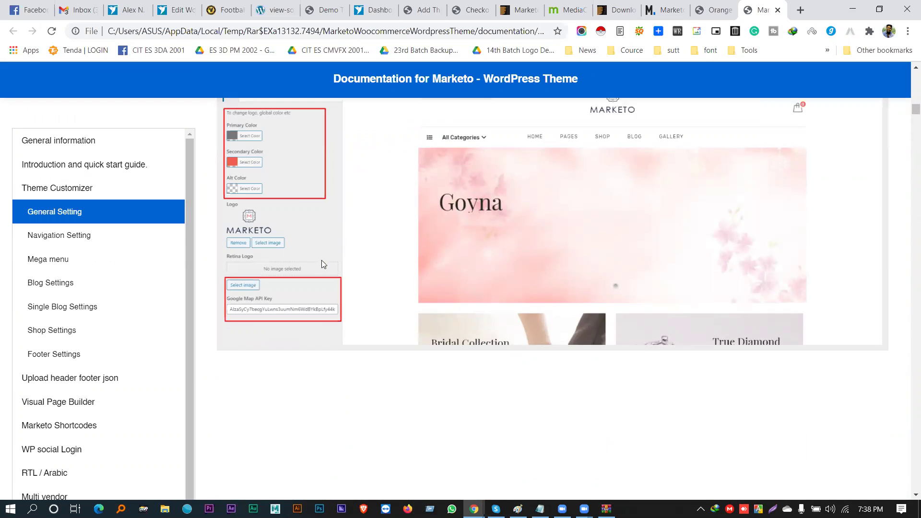
{"action": "scroll", "coordinate": [319, 253], "scroll_direction": "down", "scroll_amount": 3}
{"action": "scroll", "coordinate": [262, 179], "scroll_direction": "down", "scroll_amount": 2}
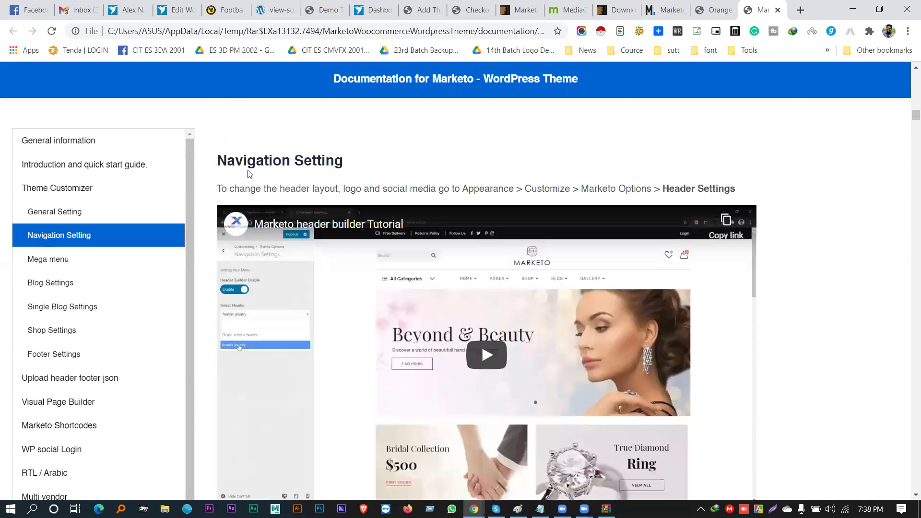
{"action": "left_click_drag", "start_coordinate": [326, 178], "coordinate": [325, 165]}
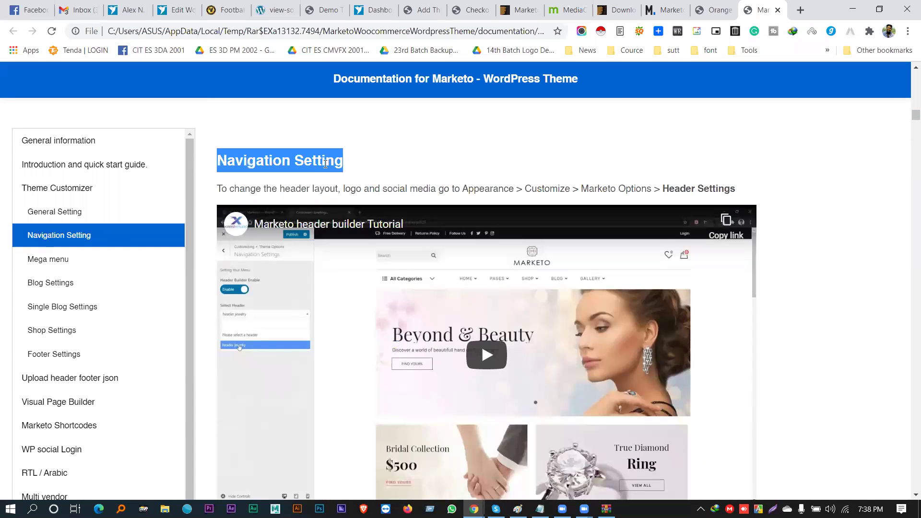
{"action": "scroll", "coordinate": [328, 195], "scroll_direction": "down", "scroll_amount": 3}
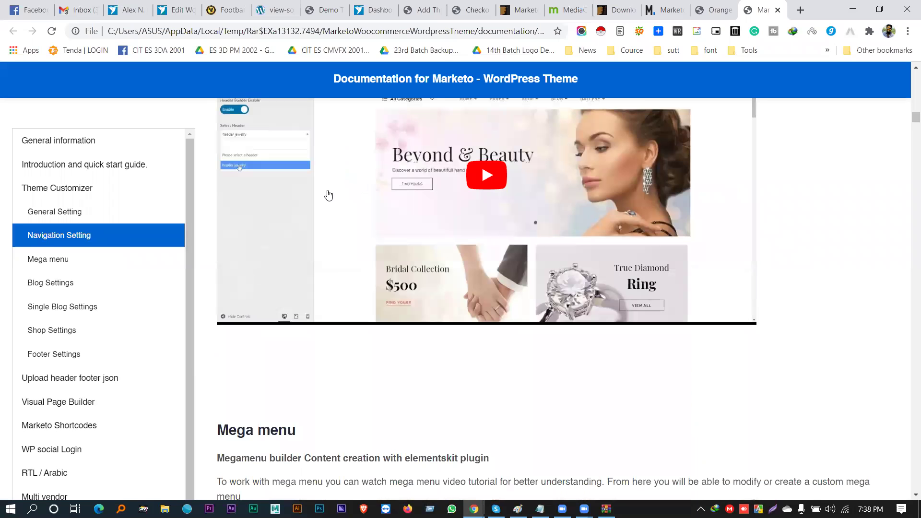
Step: Look through the Mega menu, blog, shop and footer settings sections of the documentation
{"action": "scroll", "coordinate": [464, 175], "scroll_direction": "down", "scroll_amount": 5}
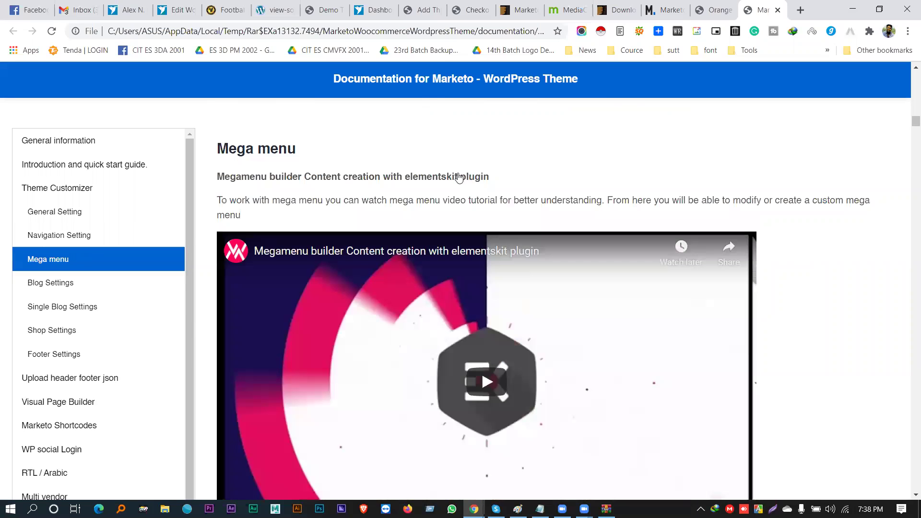
{"action": "scroll", "coordinate": [358, 185], "scroll_direction": "down", "scroll_amount": 5}
{"action": "scroll", "coordinate": [349, 186], "scroll_direction": "down", "scroll_amount": 3}
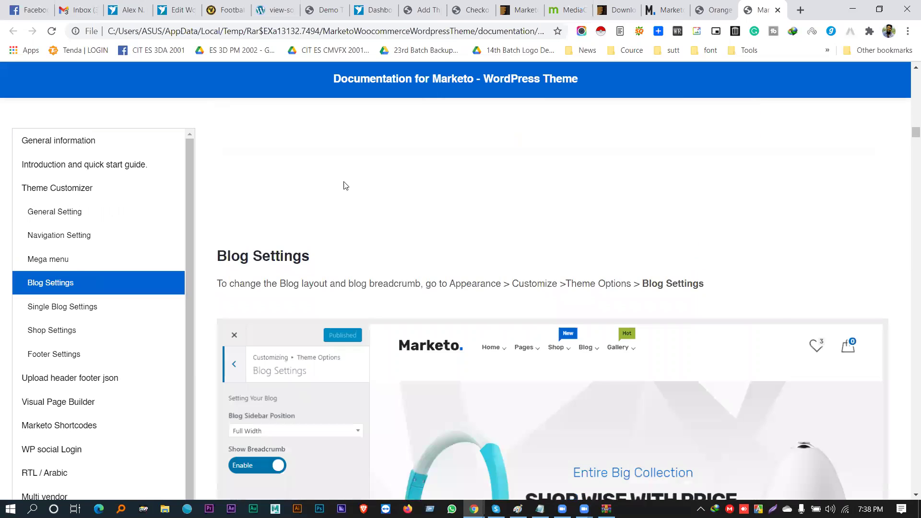
{"action": "scroll", "coordinate": [350, 177], "scroll_direction": "down", "scroll_amount": 4}
{"action": "scroll", "coordinate": [430, 229], "scroll_direction": "down", "scroll_amount": 5}
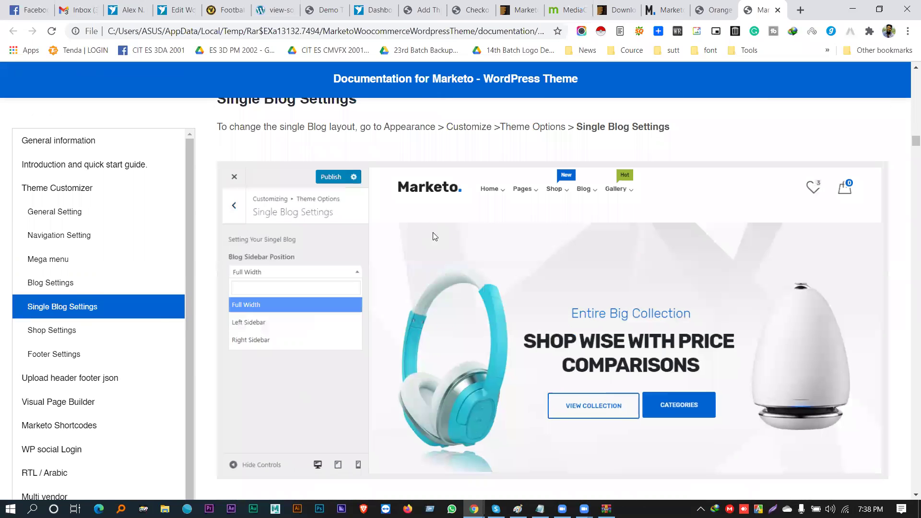
{"action": "scroll", "coordinate": [421, 252], "scroll_direction": "down", "scroll_amount": 5}
{"action": "scroll", "coordinate": [362, 316], "scroll_direction": "down", "scroll_amount": 5}
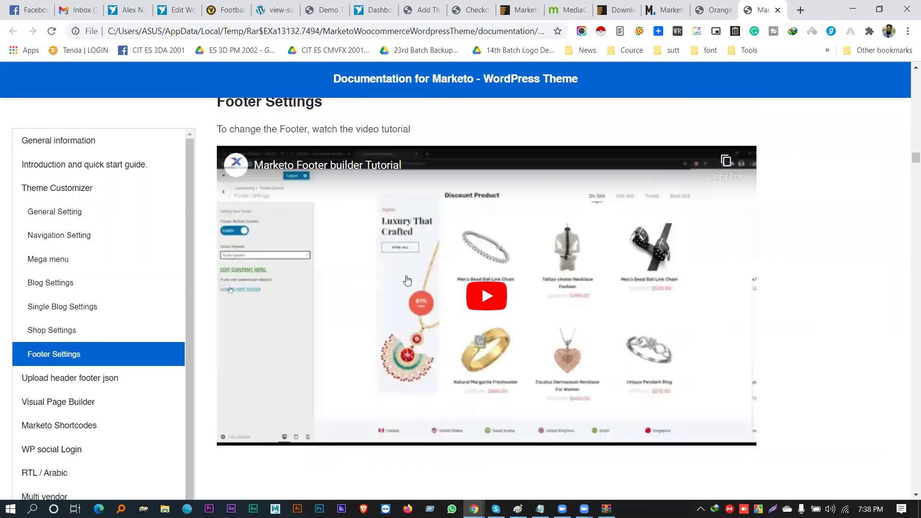
{"action": "scroll", "coordinate": [432, 298], "scroll_direction": "up", "scroll_amount": 3}
Step: Switch to the WinRAR archive and open the slider documentation from the Slider Docuementation folder inside documentation
{"action": "key", "text": "alt+Tab"}
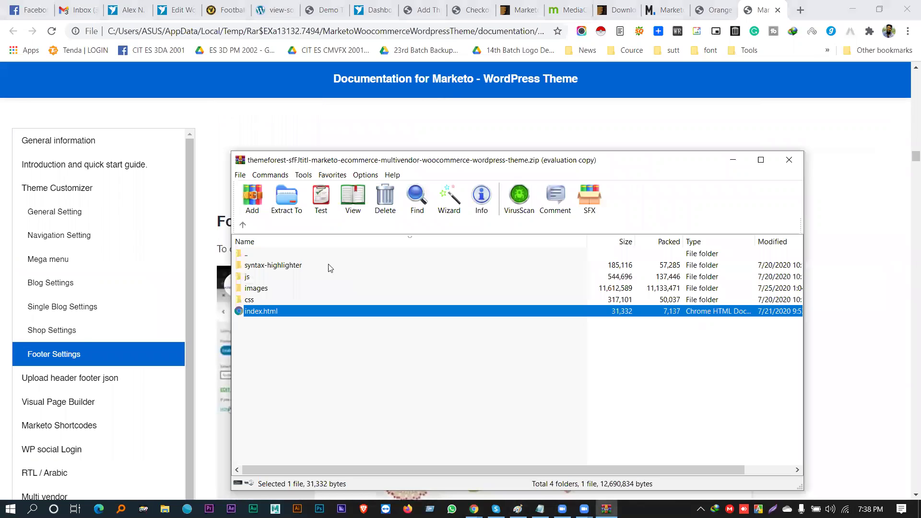
{"action": "left_click", "coordinate": [243, 225]}
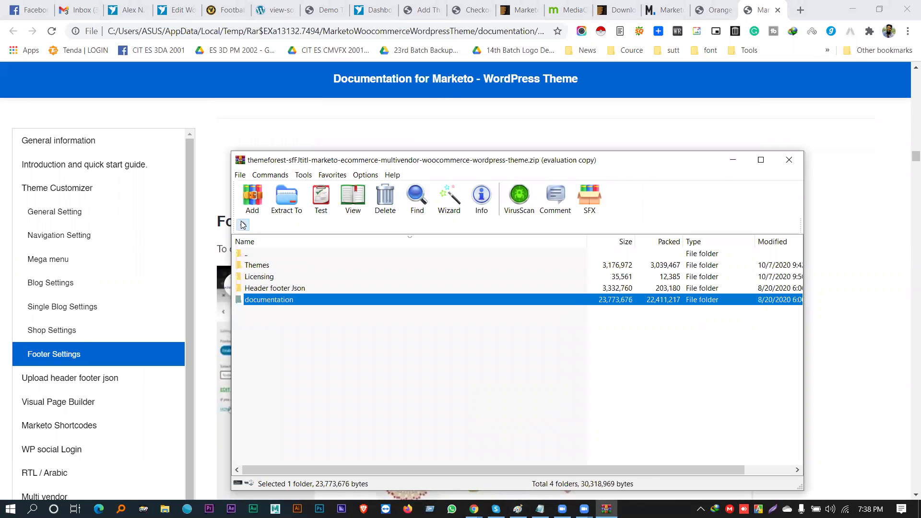
{"action": "key", "text": "BackSpace"}
{"action": "key", "text": "Return"}
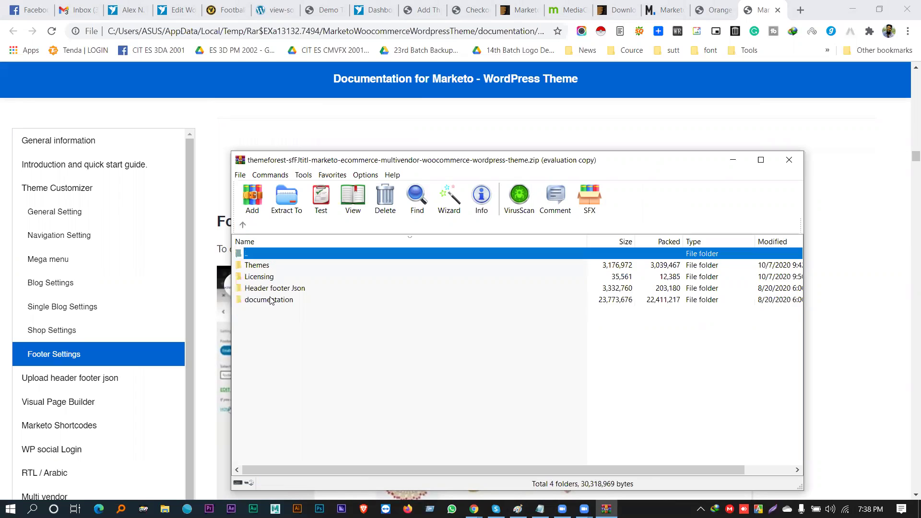
{"action": "left_click", "coordinate": [270, 300]}
{"action": "key", "text": "Return"}
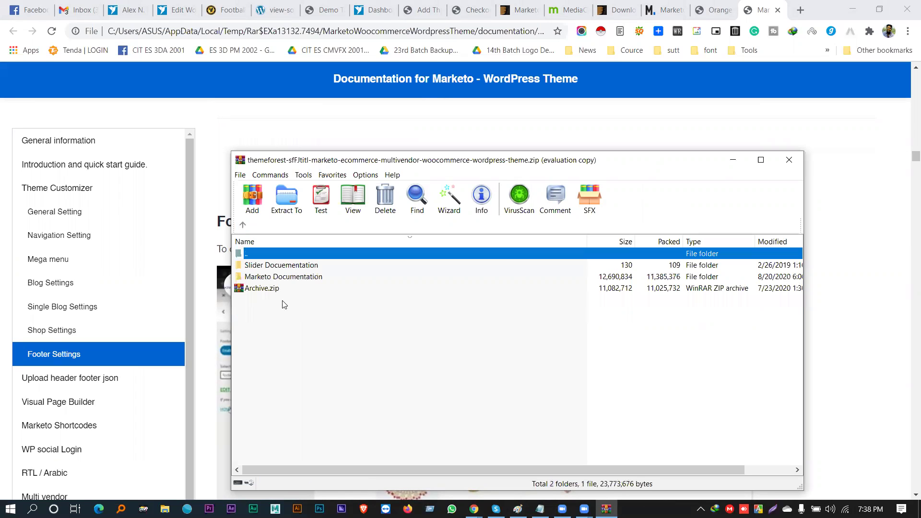
{"action": "left_click", "coordinate": [272, 279]}
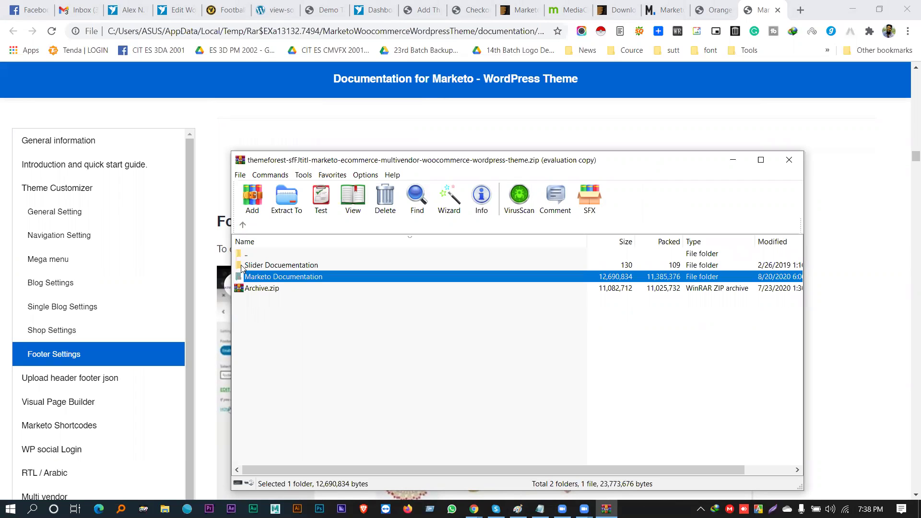
{"action": "double_click", "coordinate": [244, 264]}
{"action": "double_click", "coordinate": [257, 265]}
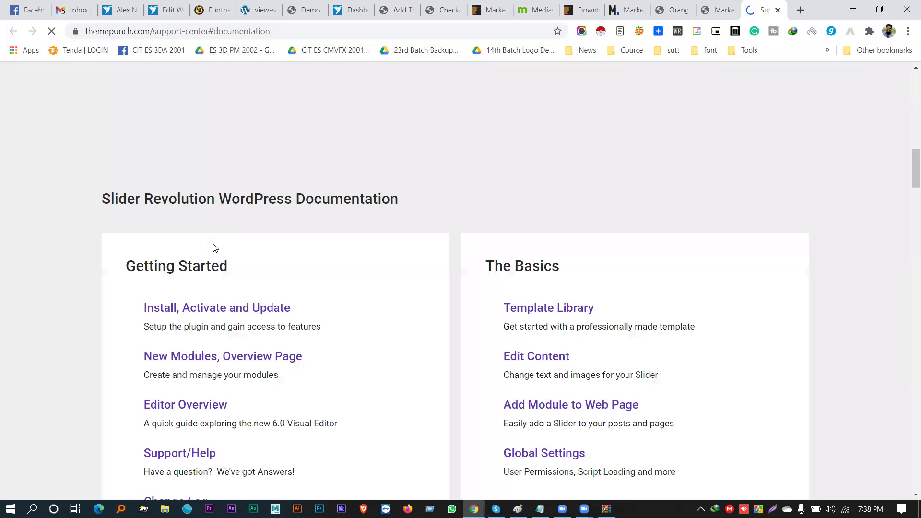
Step: Look over the tutorials on the ThemePunch support page, dismiss the video overlay and close the page
{"action": "scroll", "coordinate": [175, 217], "scroll_direction": "up", "scroll_amount": 5}
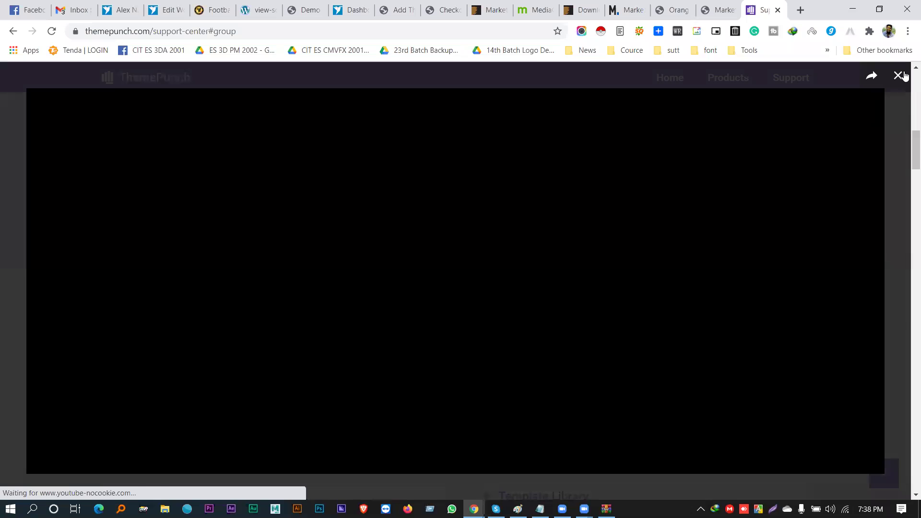
{"action": "left_click", "coordinate": [899, 76]}
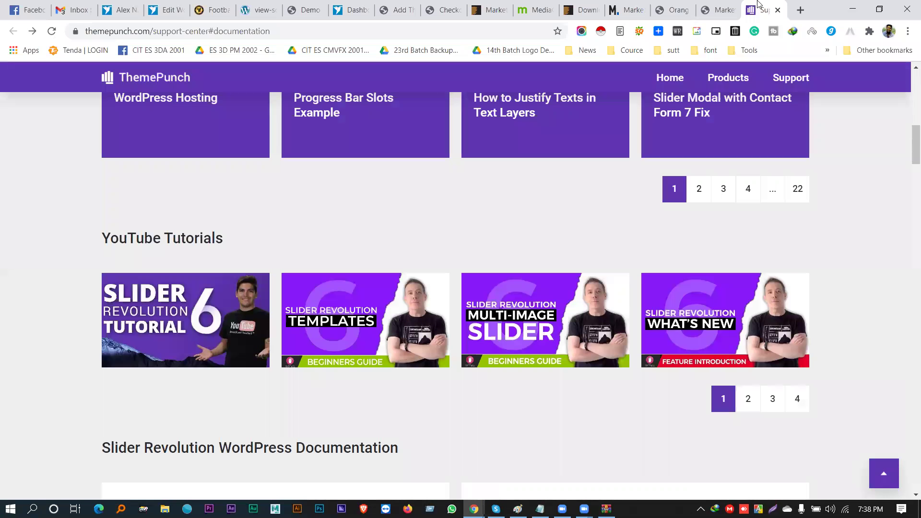
{"action": "key", "text": "ctrl+w"}
Step: Review the Upload header footer json section of the Marketo documentation
{"action": "scroll", "coordinate": [895, 205], "scroll_direction": "down", "scroll_amount": 5}
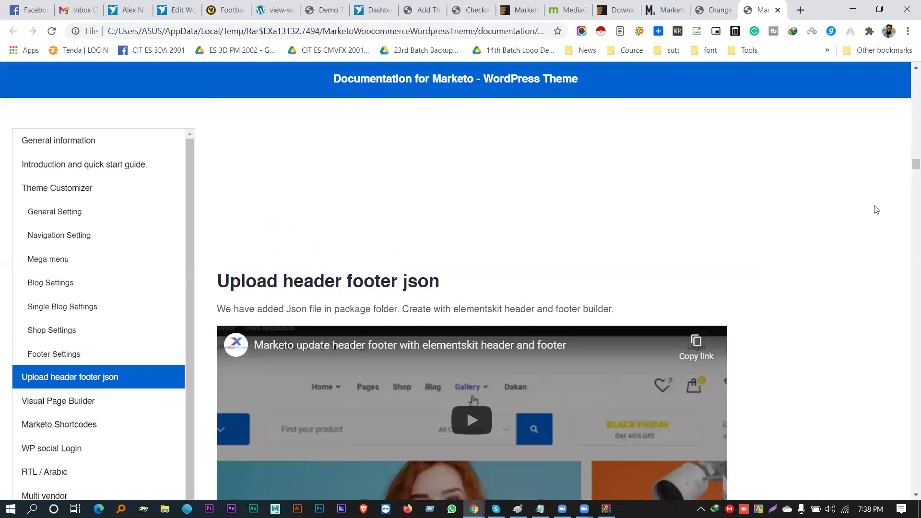
{"action": "scroll", "coordinate": [875, 209], "scroll_direction": "down", "scroll_amount": 8}
{"action": "scroll", "coordinate": [871, 214], "scroll_direction": "up", "scroll_amount": 6}
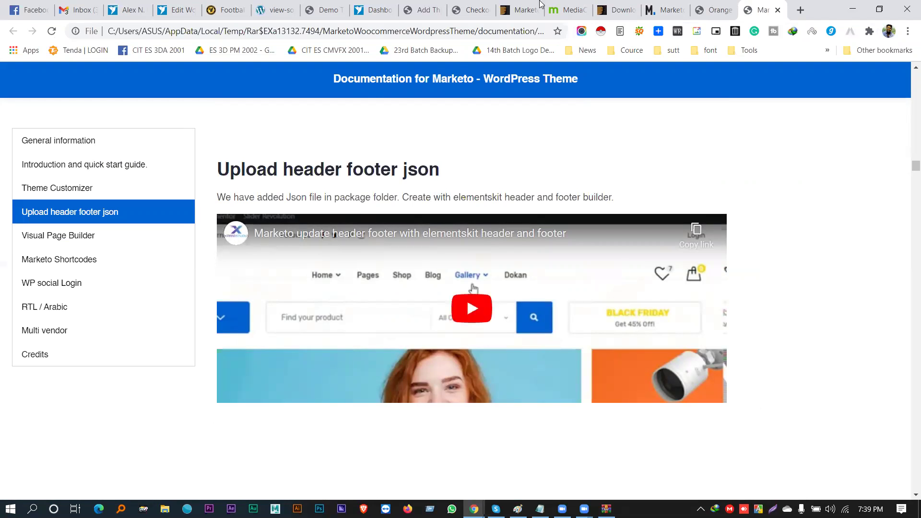
Step: Return to the WordPress admin and view the WooCommerce sales reports and the Orders page
{"action": "left_click", "coordinate": [518, 10]}
{"action": "left_click", "coordinate": [422, 9]}
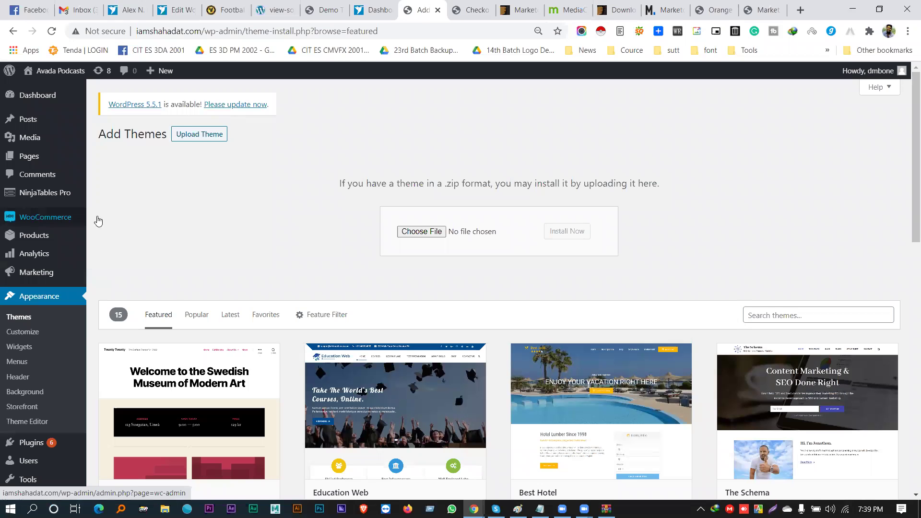
{"action": "mouse_move", "coordinate": [46, 217]}
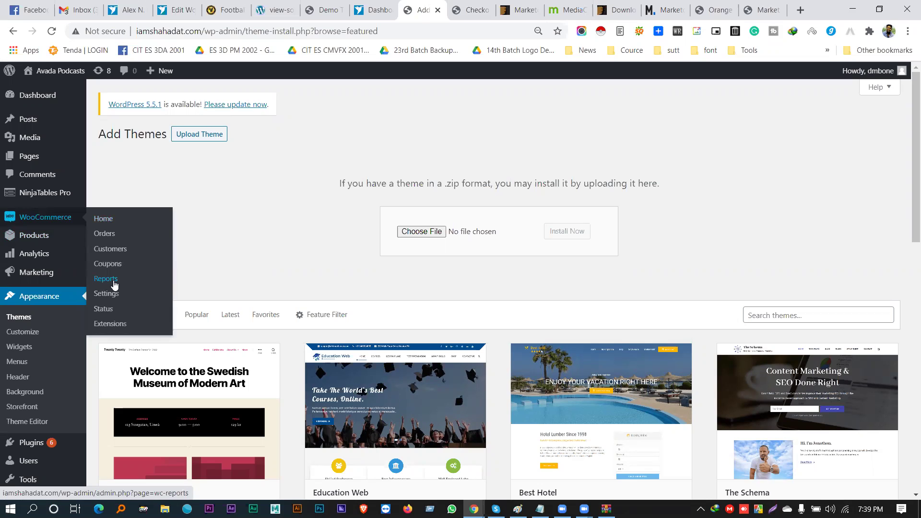
{"action": "left_click", "coordinate": [141, 272]}
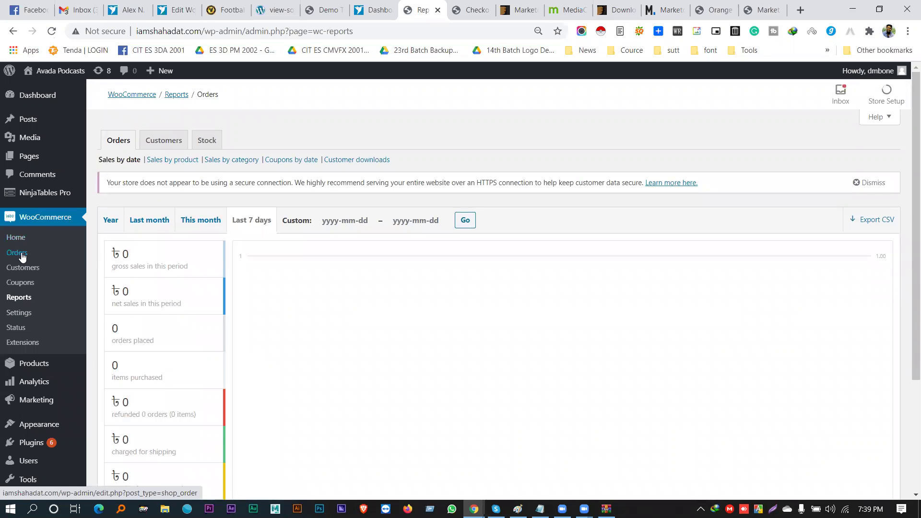
{"action": "left_click", "coordinate": [21, 255]}
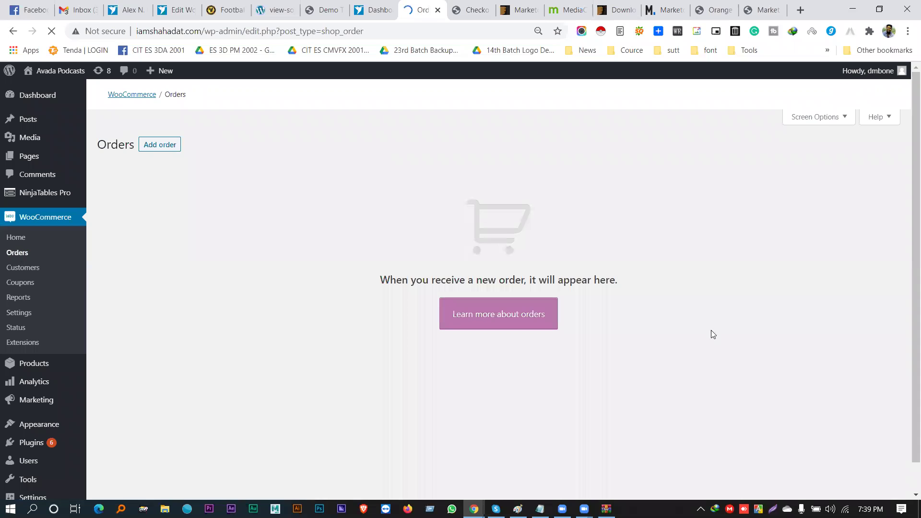
{"action": "scroll", "coordinate": [508, 268], "scroll_direction": "down", "scroll_amount": 4}
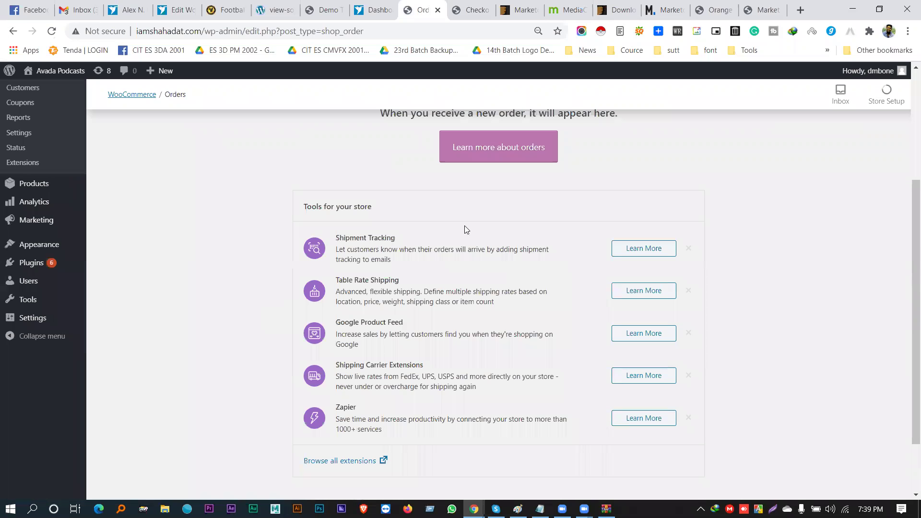
Step: View the WooCommerce Customers page and the Coupons page
{"action": "scroll", "coordinate": [392, 397], "scroll_direction": "up", "scroll_amount": 4}
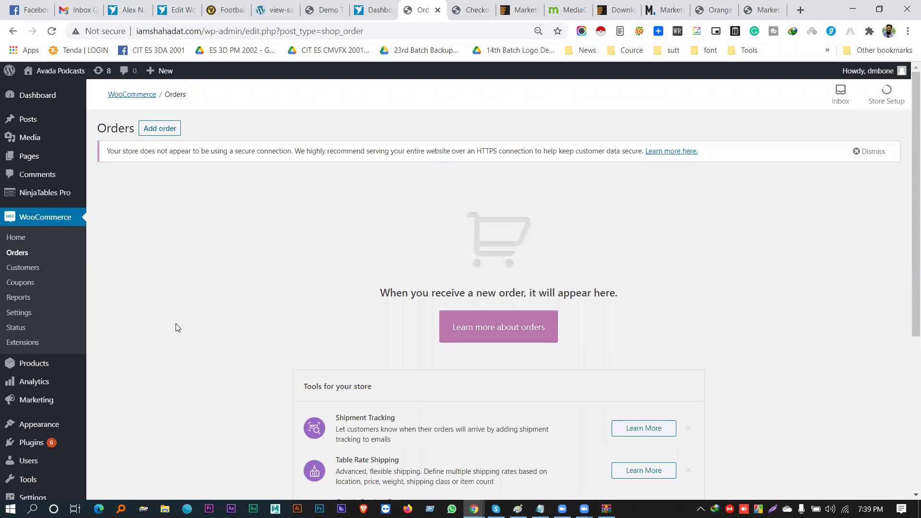
{"action": "left_click", "coordinate": [52, 268]}
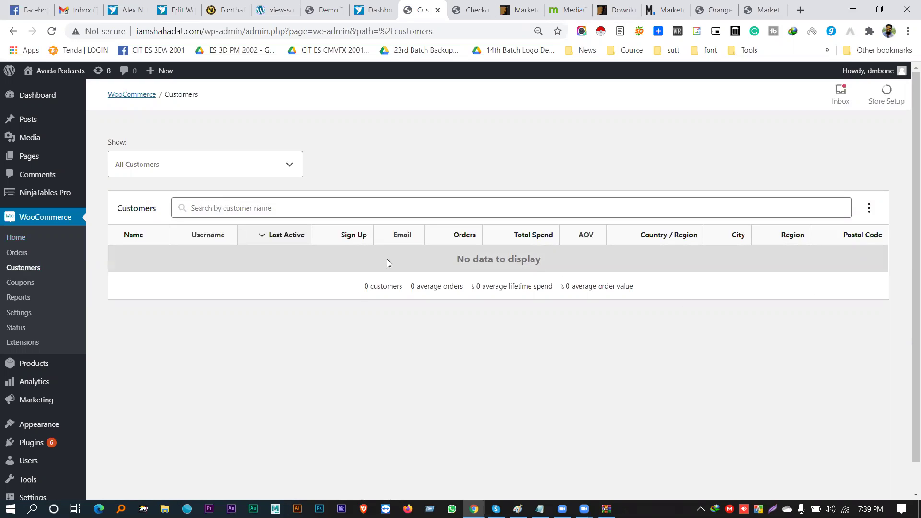
{"action": "left_click", "coordinate": [25, 288]}
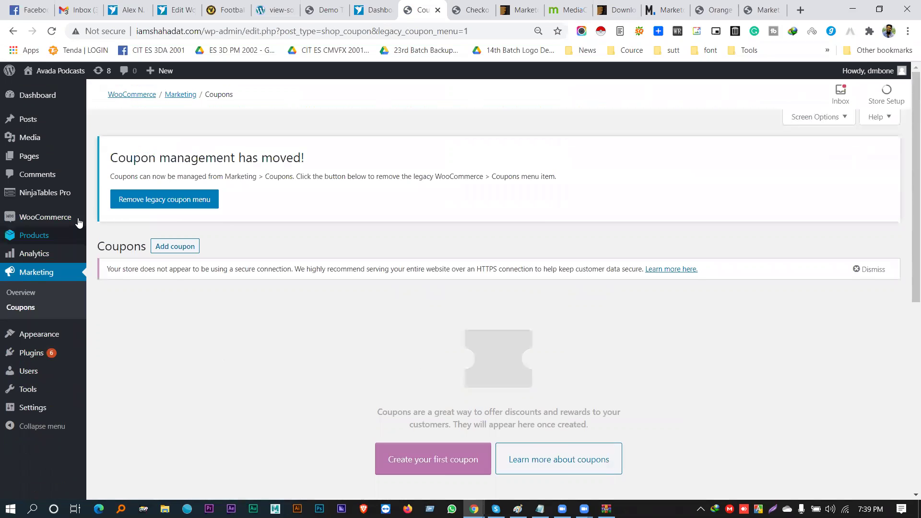
Step: Open the WooCommerce General settings and review the store address, selling and shipping locations, tax and coupon options
{"action": "mouse_move", "coordinate": [79, 222]}
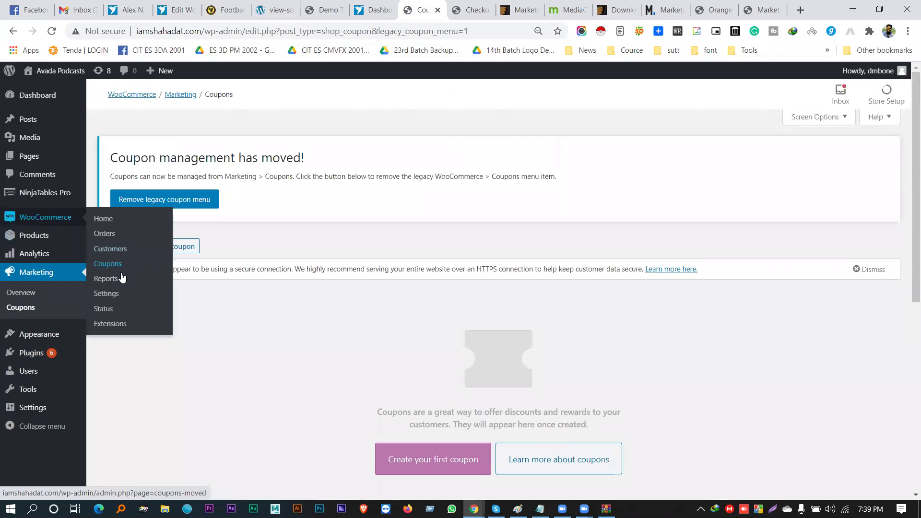
{"action": "left_click", "coordinate": [97, 297]}
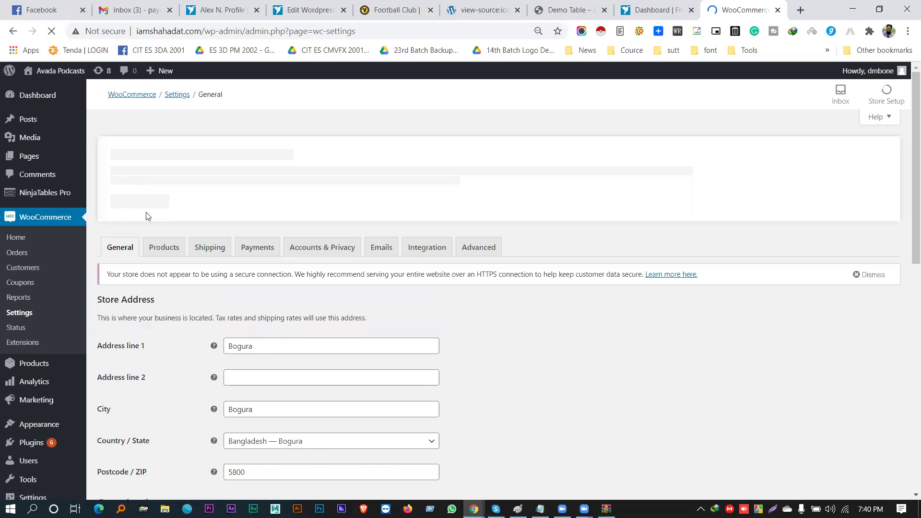
{"action": "scroll", "coordinate": [123, 238], "scroll_direction": "down", "scroll_amount": 2}
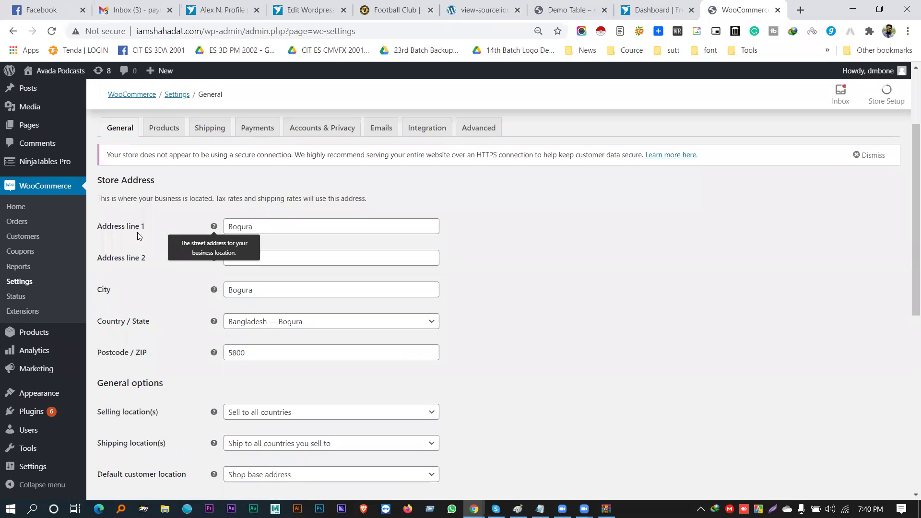
{"action": "scroll", "coordinate": [262, 254], "scroll_direction": "down", "scroll_amount": 2}
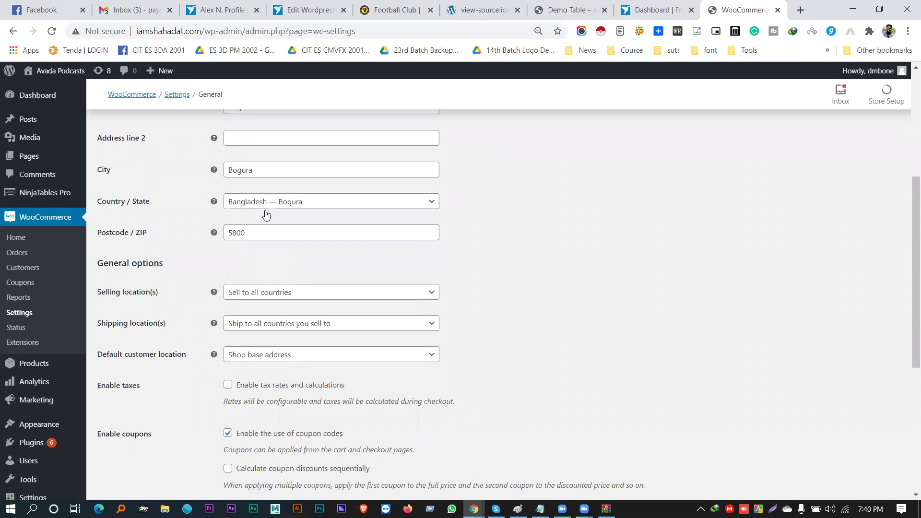
{"action": "scroll", "coordinate": [264, 211], "scroll_direction": "down", "scroll_amount": 2}
{"action": "scroll", "coordinate": [263, 190], "scroll_direction": "up", "scroll_amount": 1}
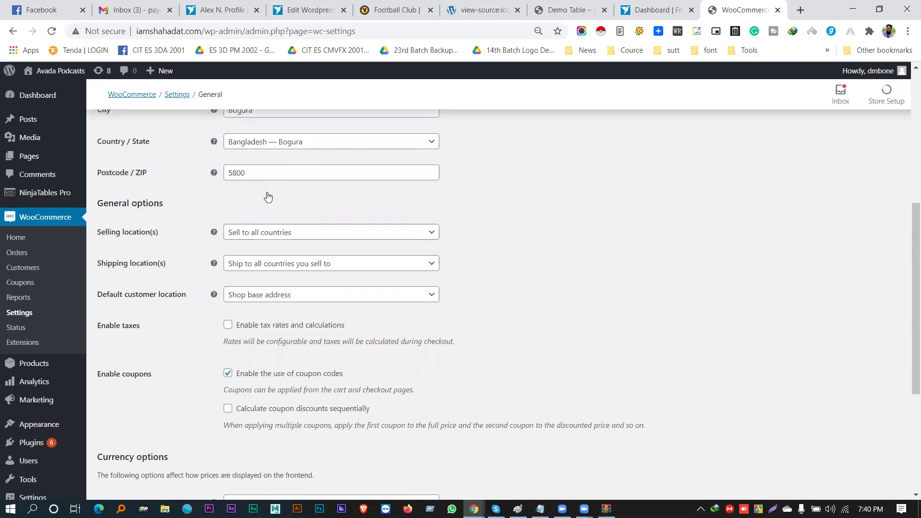
{"action": "scroll", "coordinate": [267, 199], "scroll_direction": "down", "scroll_amount": 4}
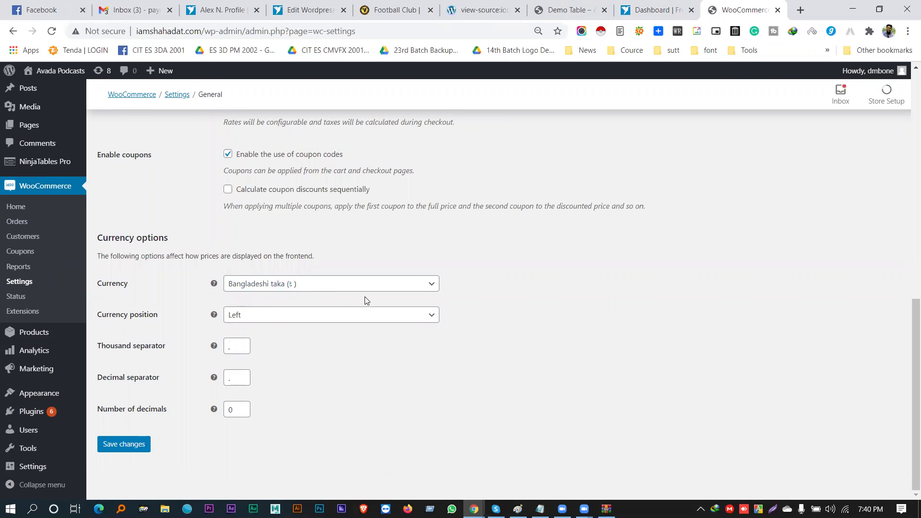
Step: Inspect the currency position choices, the thousand and decimal separators and the number of decimals, leaving their values as they are
{"action": "left_click", "coordinate": [242, 320]}
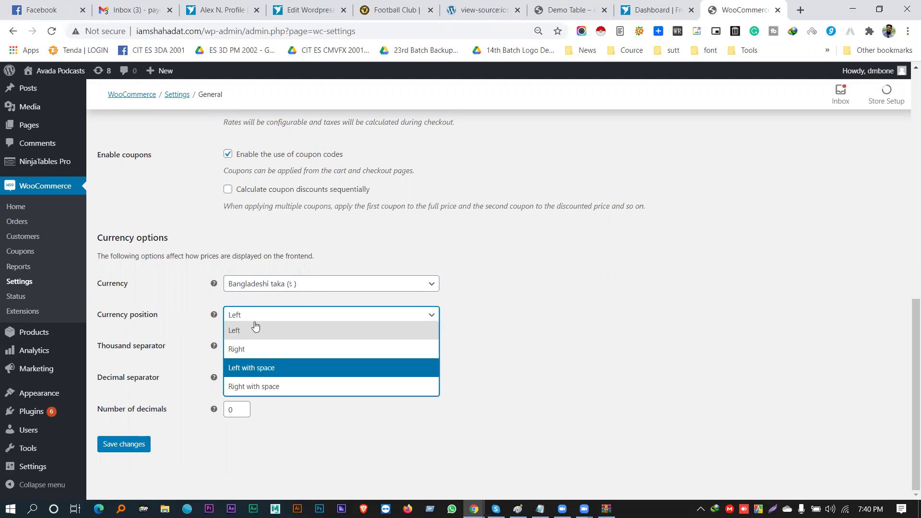
{"action": "left_click", "coordinate": [560, 336]}
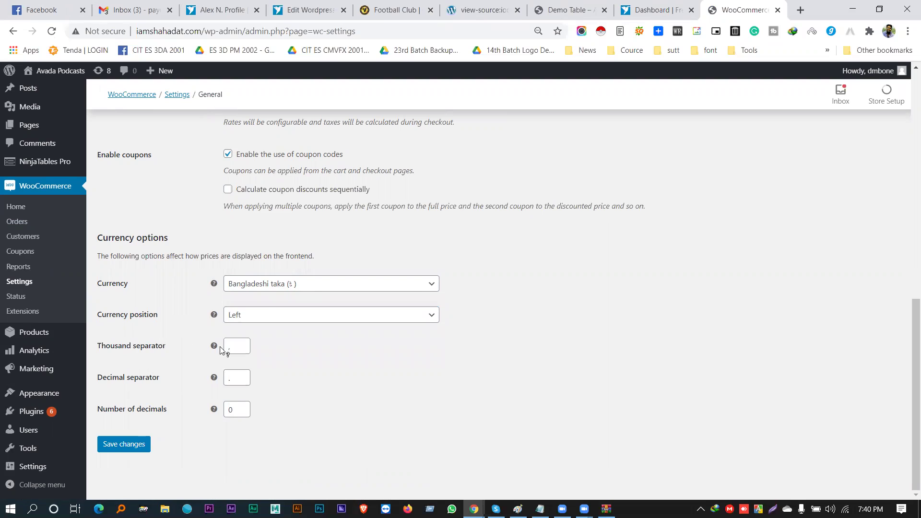
{"action": "double_click", "coordinate": [232, 349]}
{"action": "double_click", "coordinate": [228, 378]}
{"action": "left_click", "coordinate": [240, 418]}
{"action": "double_click", "coordinate": [232, 346]}
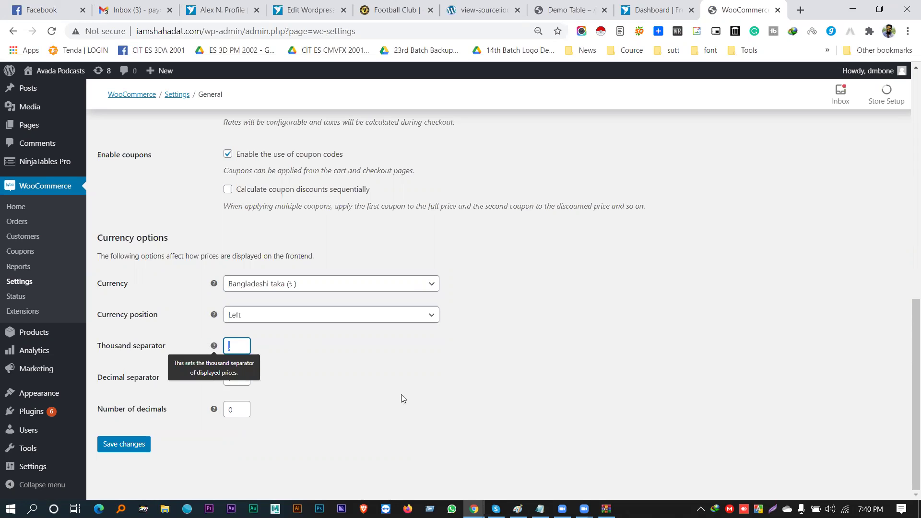
{"action": "left_click", "coordinate": [355, 356]}
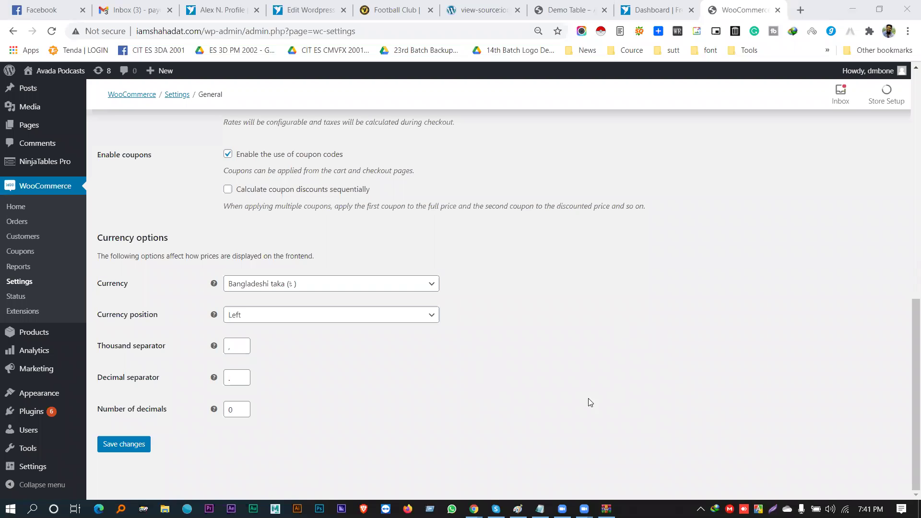
{"action": "left_click", "coordinate": [700, 509]}
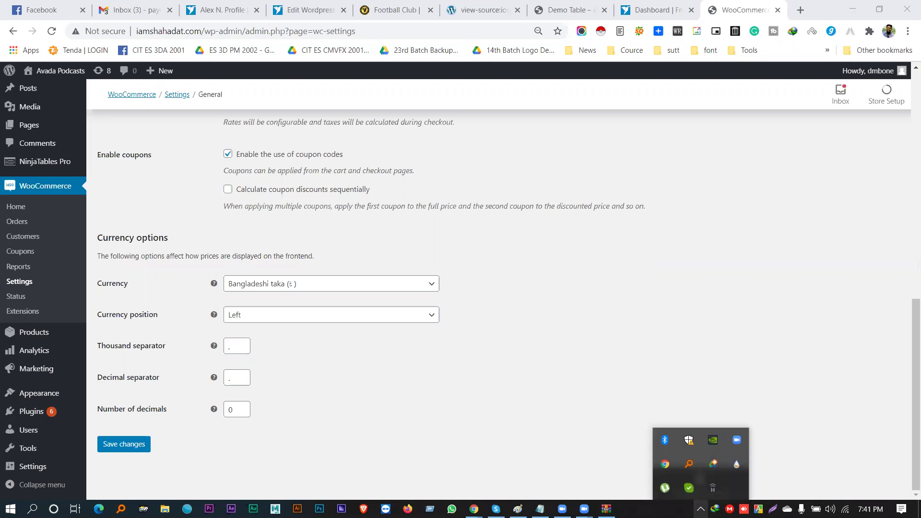
{"action": "left_click", "coordinate": [700, 509]}
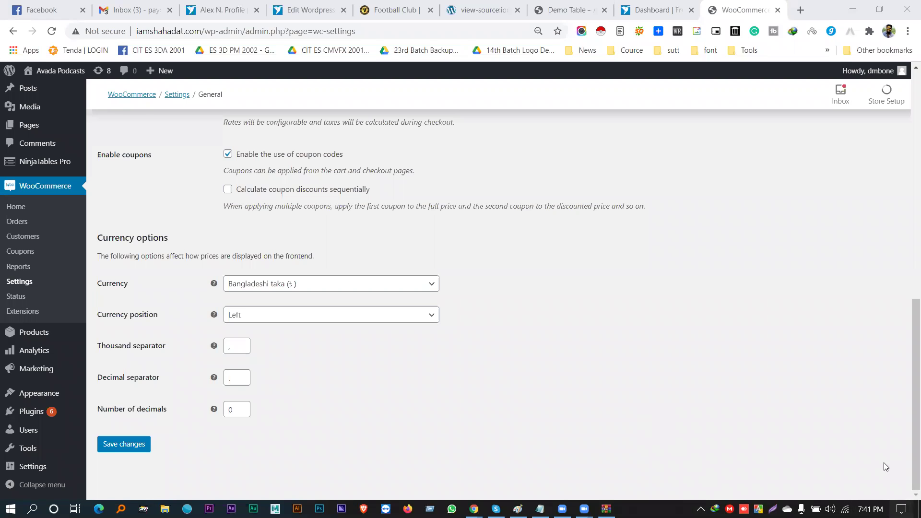
{"action": "left_click", "coordinate": [862, 446]}
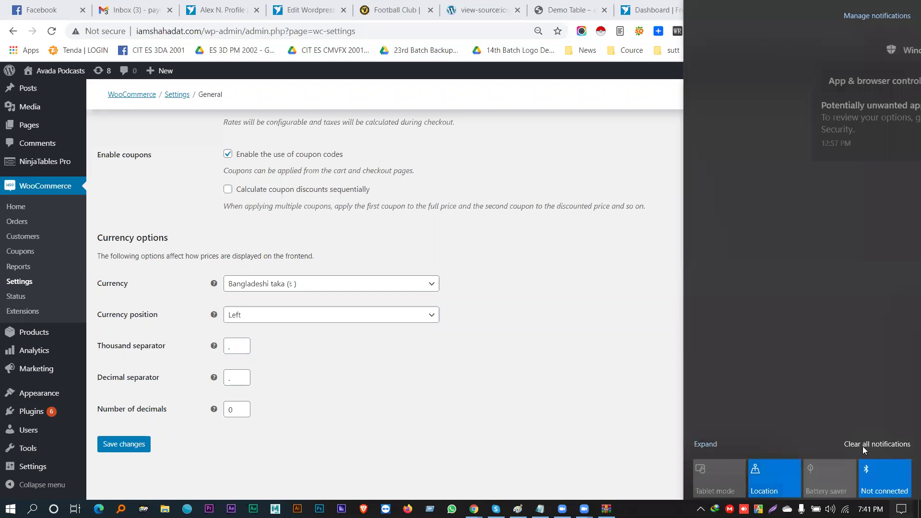
{"action": "left_click", "coordinate": [547, 320]}
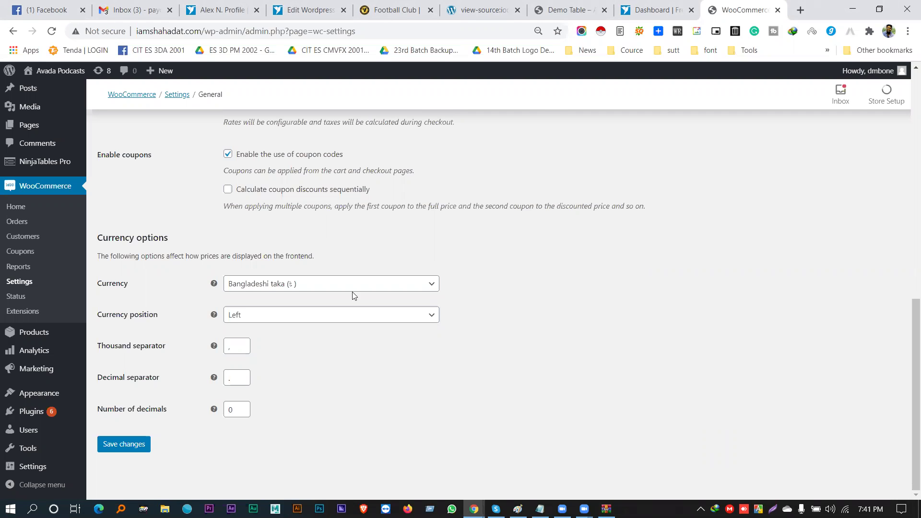
Step: Review the General settings again, examining the Enable coupons options in particular
{"action": "scroll", "coordinate": [650, 353], "scroll_direction": "up", "scroll_amount": 7}
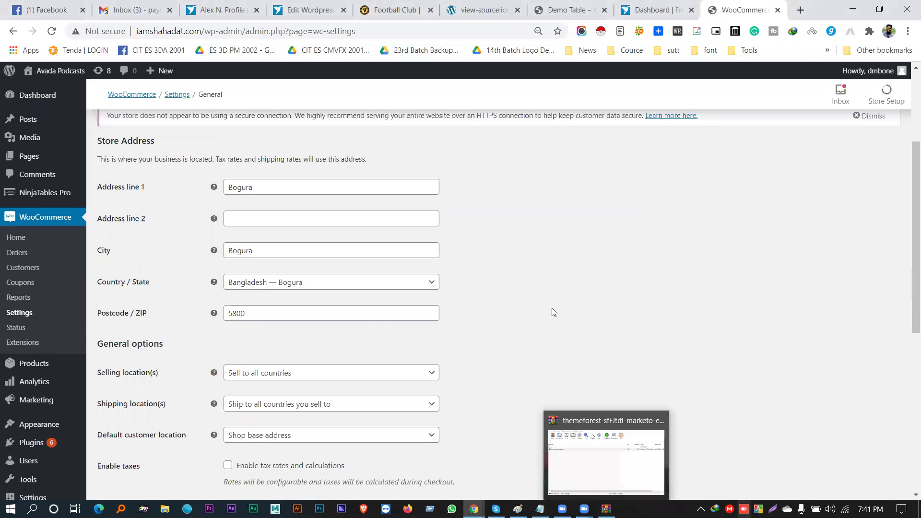
{"action": "scroll", "coordinate": [491, 267], "scroll_direction": "down", "scroll_amount": 7}
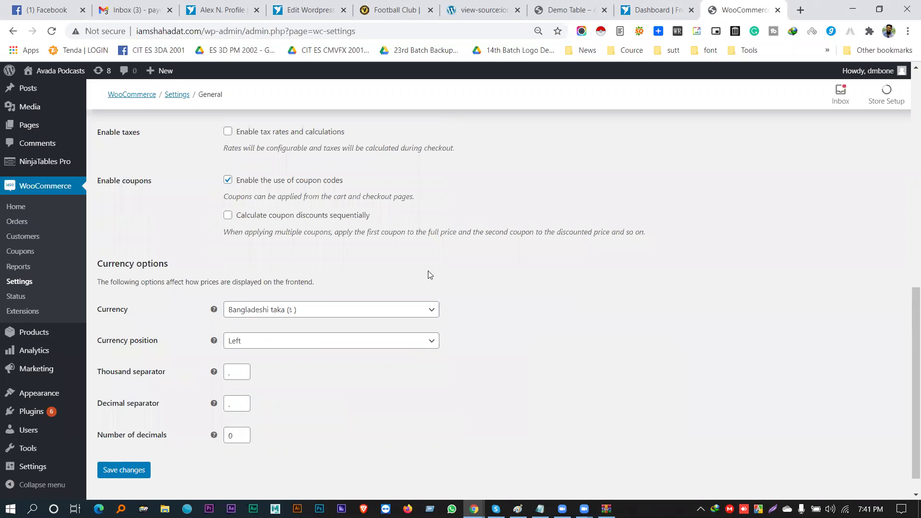
{"action": "scroll", "coordinate": [324, 289], "scroll_direction": "down", "scroll_amount": 1}
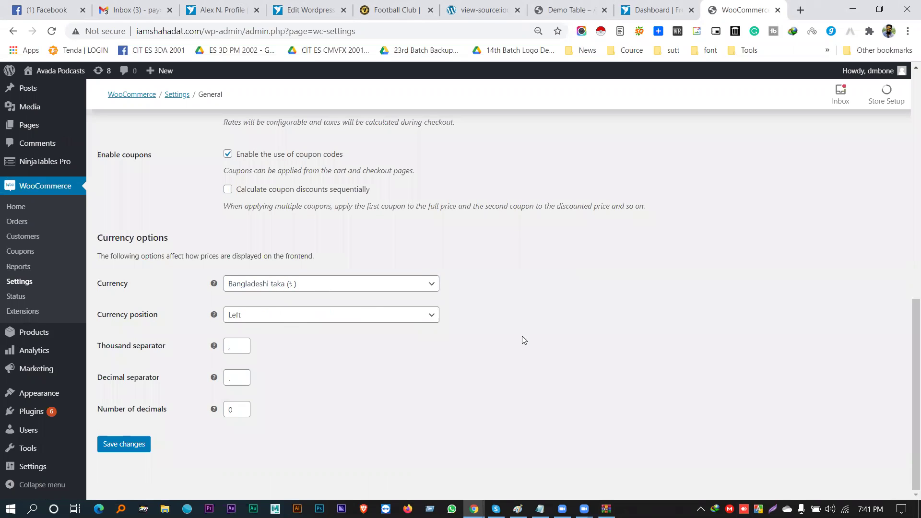
{"action": "scroll", "coordinate": [357, 214], "scroll_direction": "up", "scroll_amount": 3}
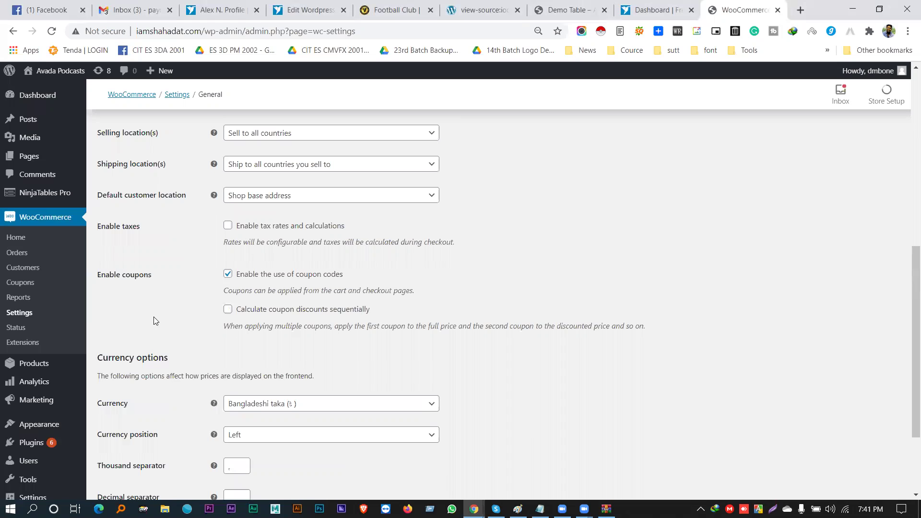
{"action": "scroll", "coordinate": [185, 356], "scroll_direction": "up", "scroll_amount": 1}
{"action": "scroll", "coordinate": [151, 323], "scroll_direction": "down", "scroll_amount": 1}
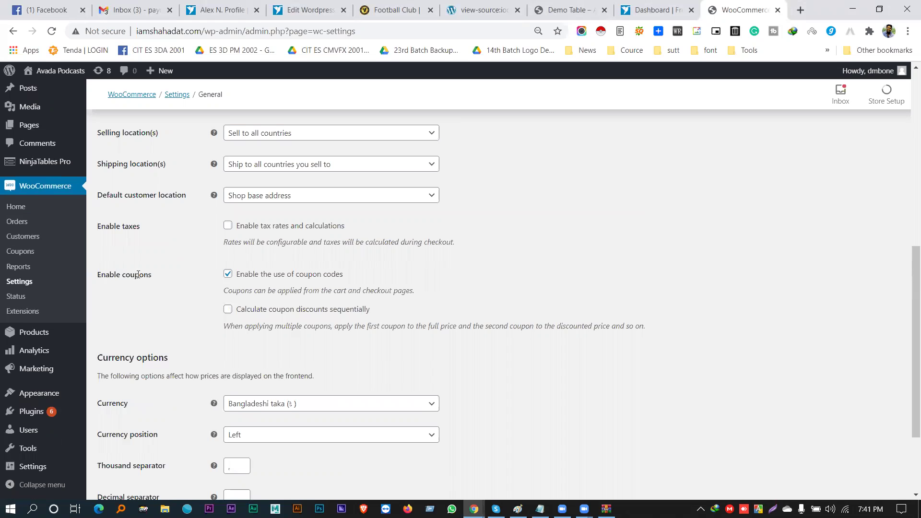
{"action": "left_click_drag", "start_coordinate": [101, 275], "coordinate": [143, 275]}
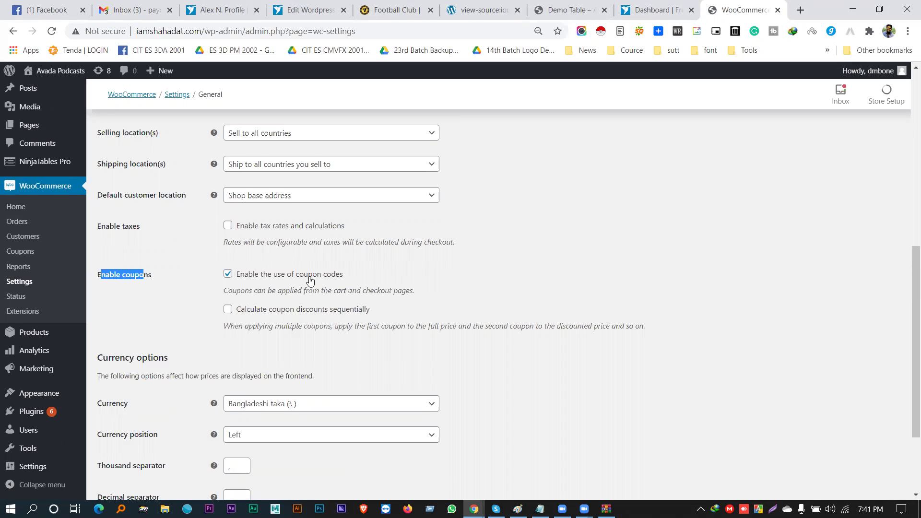
{"action": "scroll", "coordinate": [192, 219], "scroll_direction": "down", "scroll_amount": 1}
{"action": "scroll", "coordinate": [163, 220], "scroll_direction": "up", "scroll_amount": 1}
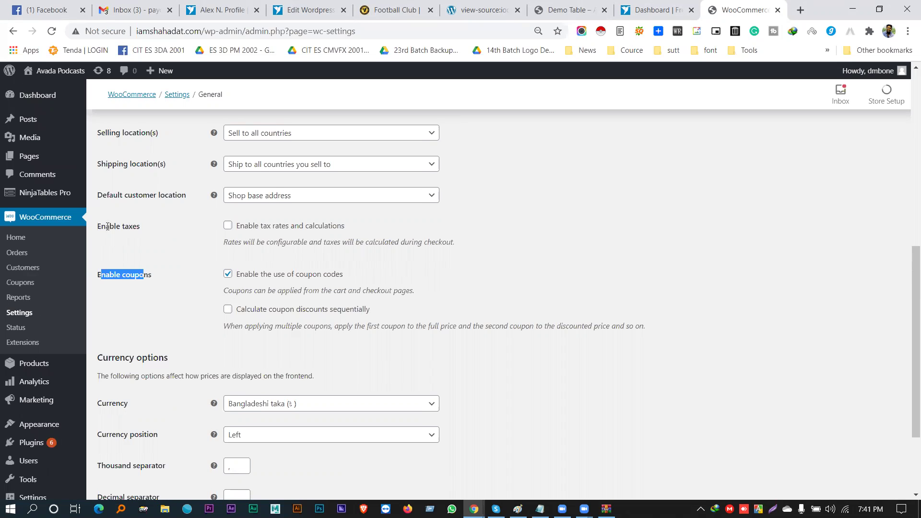
Step: Examine the Enable taxes option and the Default customer location setting
{"action": "left_click_drag", "start_coordinate": [99, 226], "coordinate": [144, 227]}
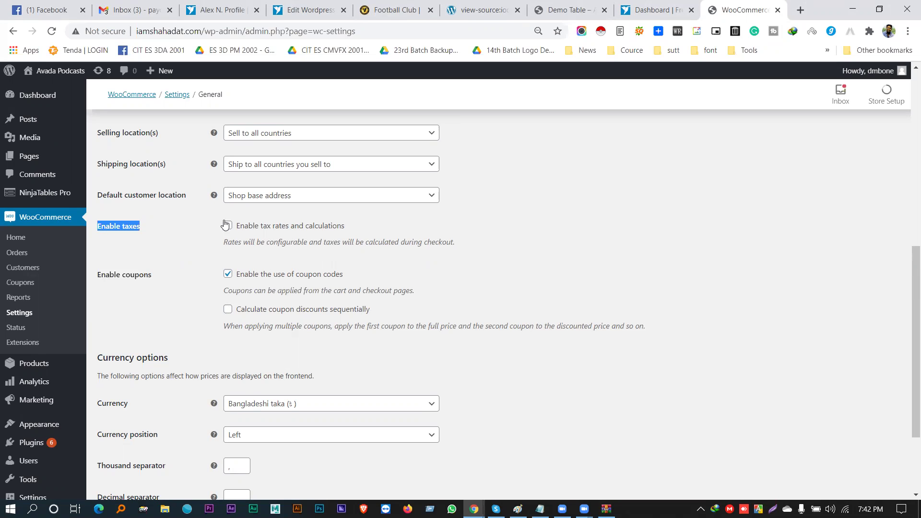
{"action": "scroll", "coordinate": [144, 211], "scroll_direction": "up", "scroll_amount": 1}
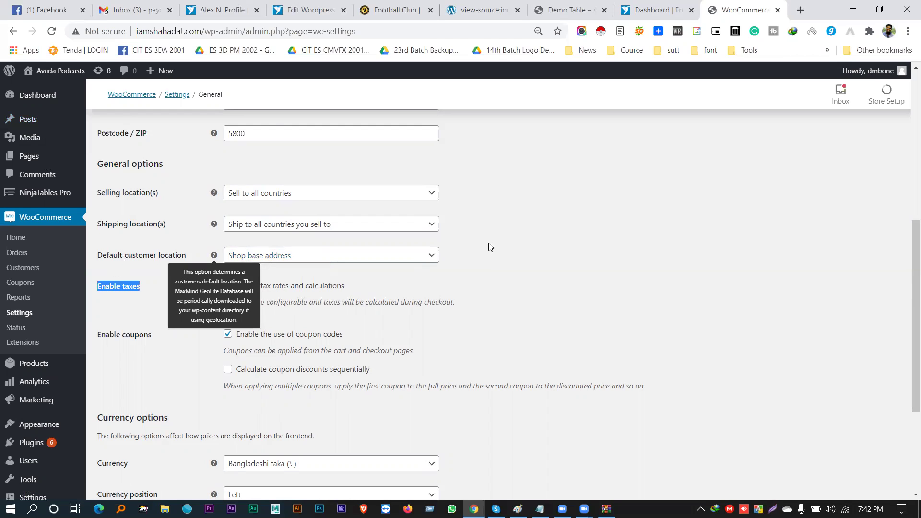
{"action": "left_click", "coordinate": [521, 247]}
Step: Go through the Currency options one by one, covering the currency, the available currency positions and the thousand separator
{"action": "scroll", "coordinate": [489, 278], "scroll_direction": "down", "scroll_amount": 3}
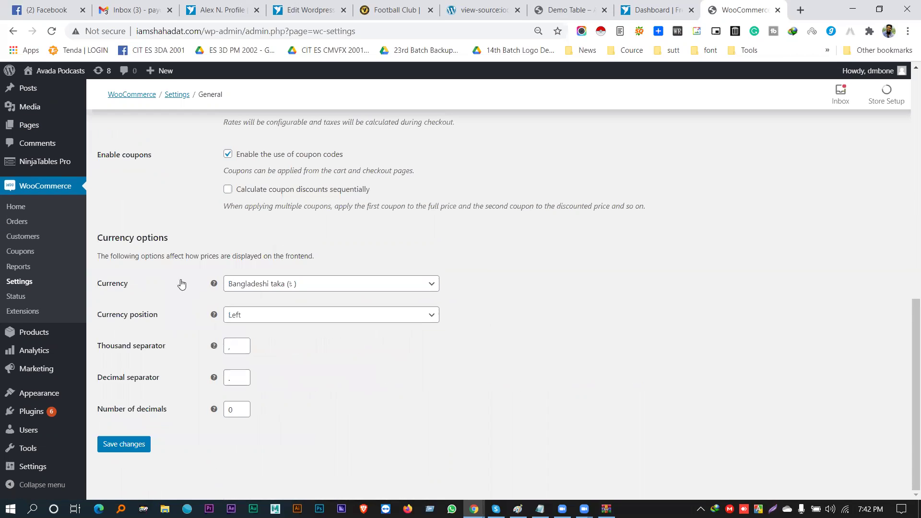
{"action": "triple_click", "coordinate": [218, 236]}
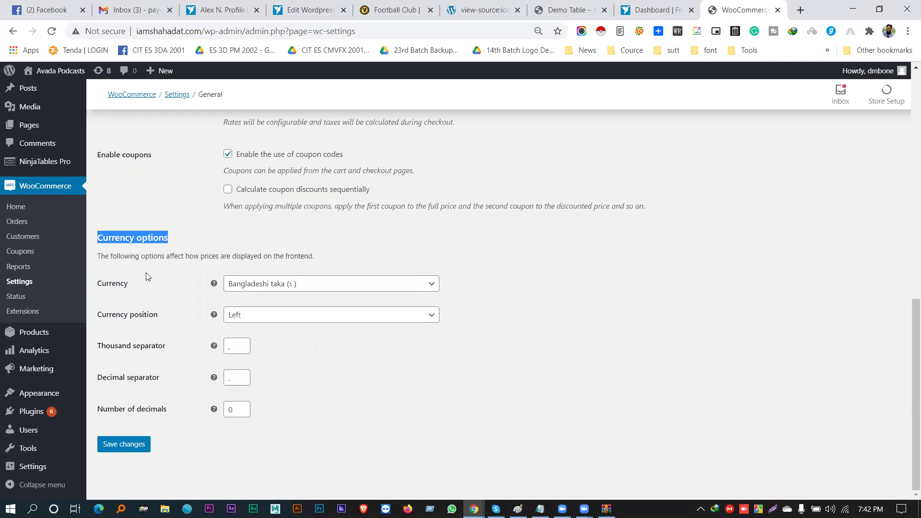
{"action": "left_click_drag", "start_coordinate": [94, 286], "coordinate": [136, 287]}
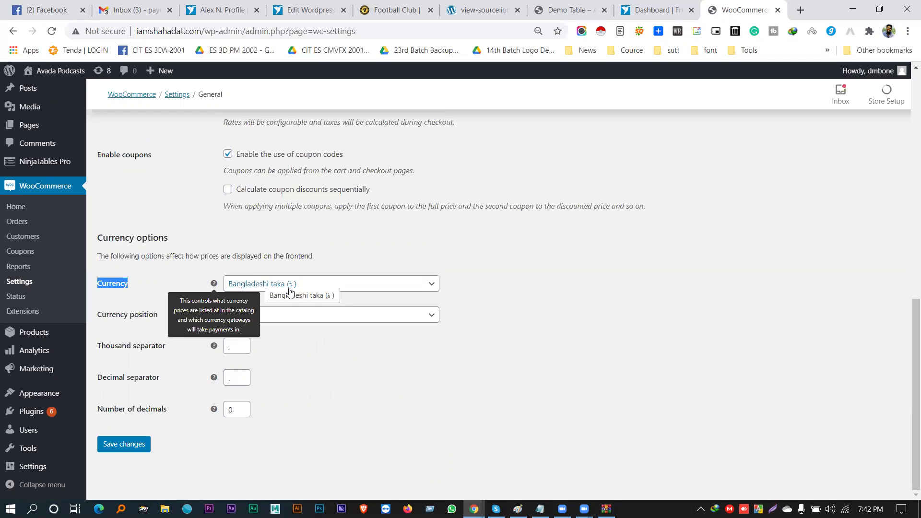
{"action": "left_click_drag", "start_coordinate": [99, 317], "coordinate": [257, 324]}
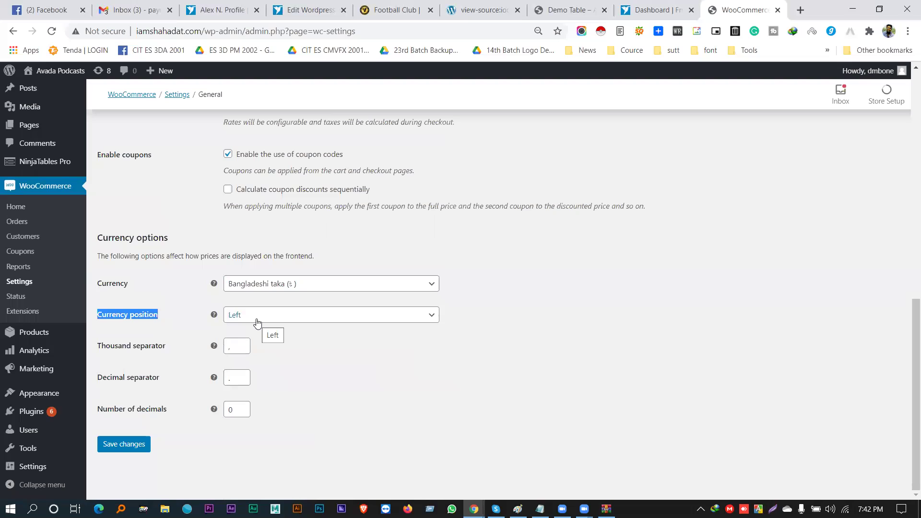
{"action": "left_click", "coordinate": [258, 322]}
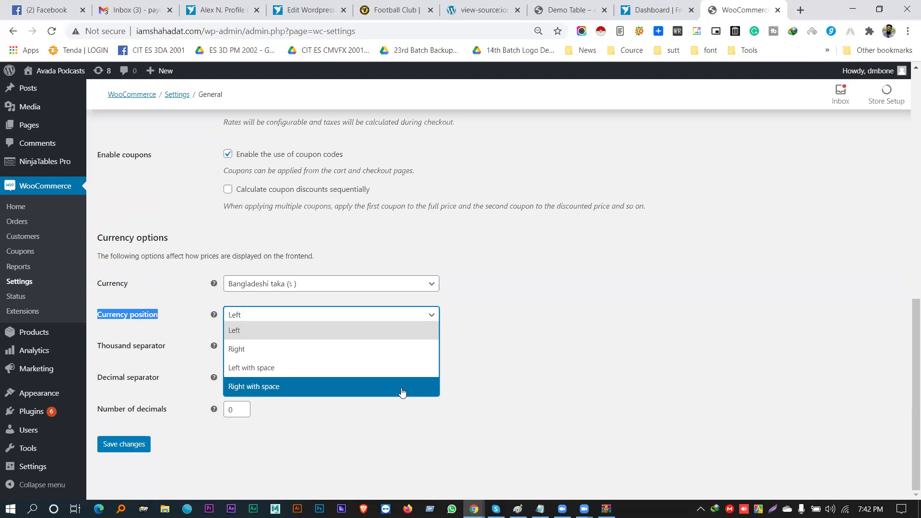
{"action": "left_click", "coordinate": [534, 332]}
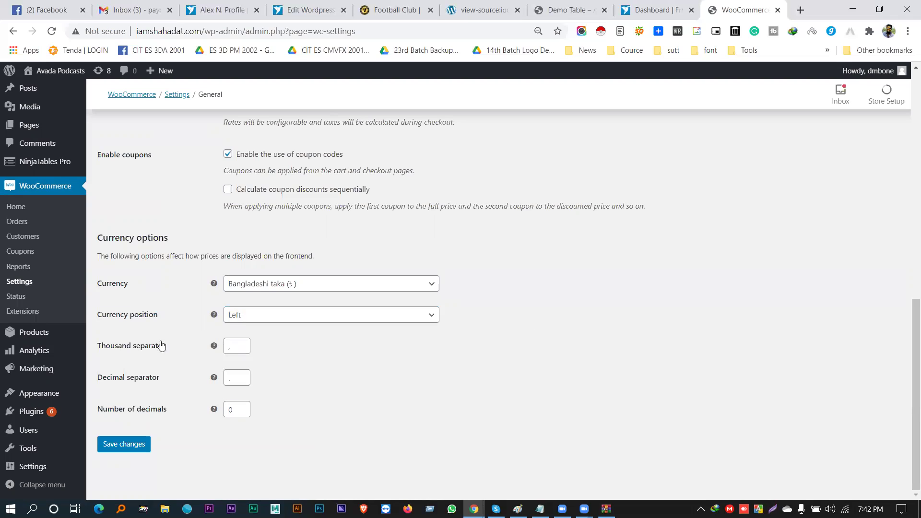
{"action": "left_click_drag", "start_coordinate": [99, 349], "coordinate": [167, 340]}
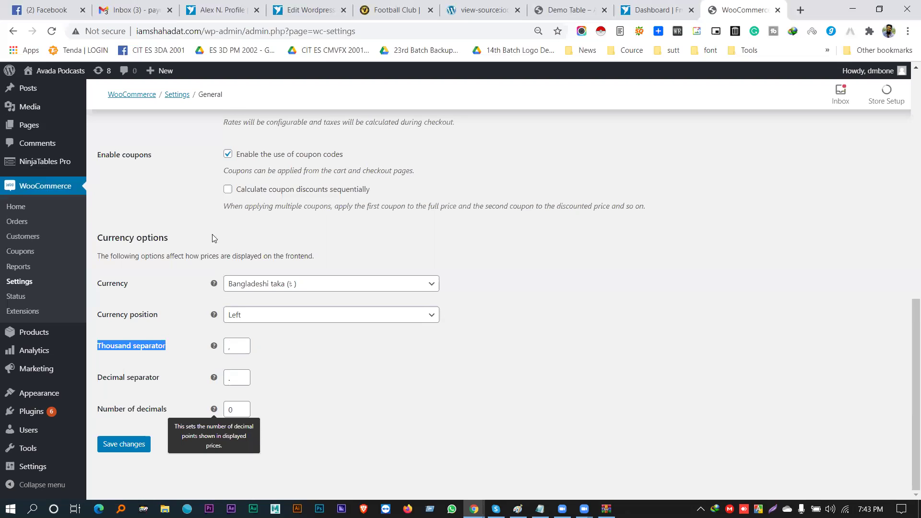
Step: Open the store's Products settings and view the Shop pages options
{"action": "scroll", "coordinate": [200, 225], "scroll_direction": "up", "scroll_amount": 7}
{"action": "scroll", "coordinate": [183, 191], "scroll_direction": "up", "scroll_amount": 1}
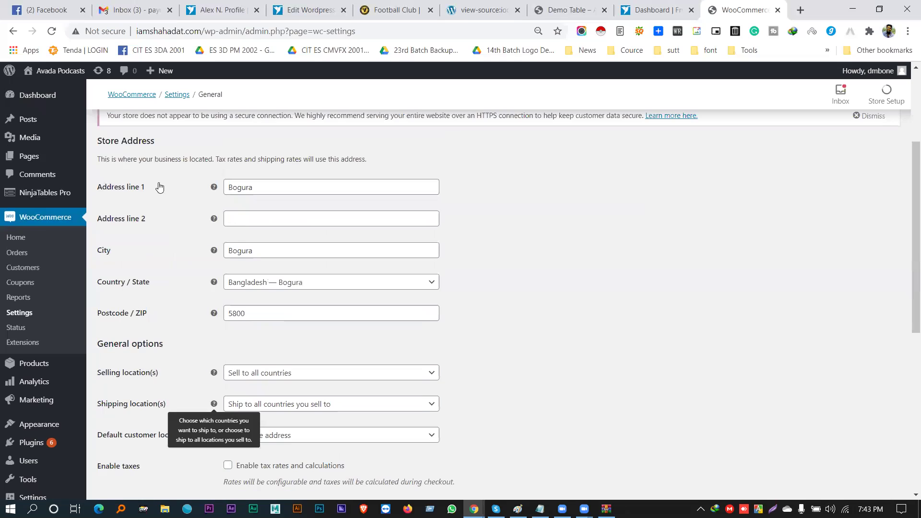
{"action": "scroll", "coordinate": [158, 201], "scroll_direction": "down", "scroll_amount": 1}
{"action": "scroll", "coordinate": [211, 295], "scroll_direction": "up", "scroll_amount": 1}
{"action": "scroll", "coordinate": [211, 295], "scroll_direction": "up", "scroll_amount": 2}
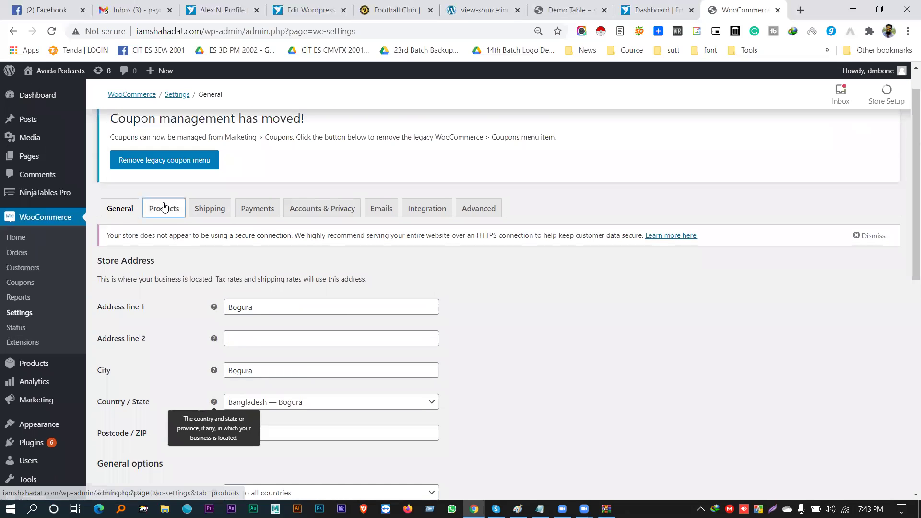
{"action": "left_click", "coordinate": [164, 208]}
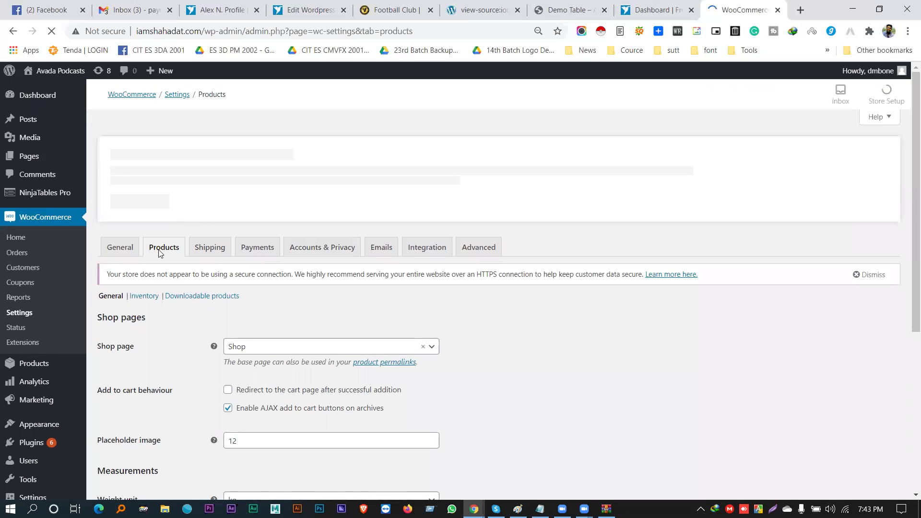
{"action": "scroll", "coordinate": [158, 281], "scroll_direction": "down", "scroll_amount": 1}
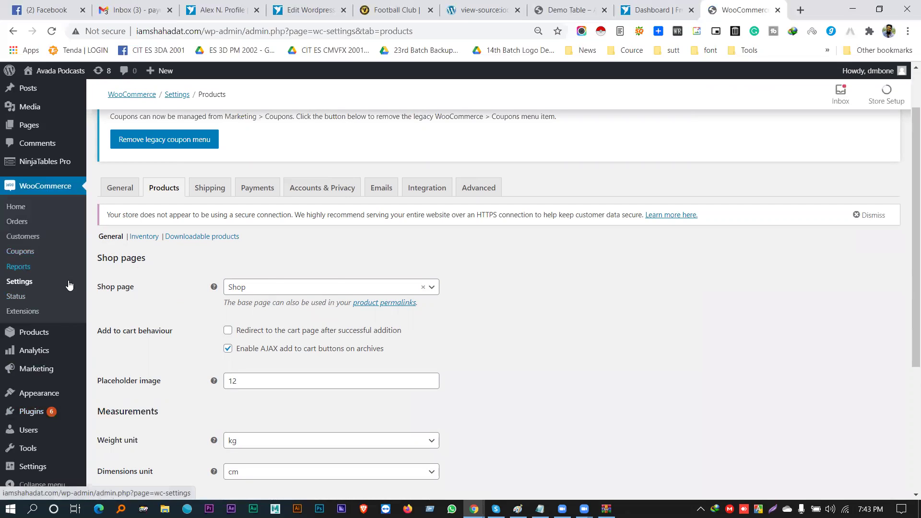
Step: Review the pages available for the Shop page setting and keep Shop selected
{"action": "left_click", "coordinate": [297, 294]}
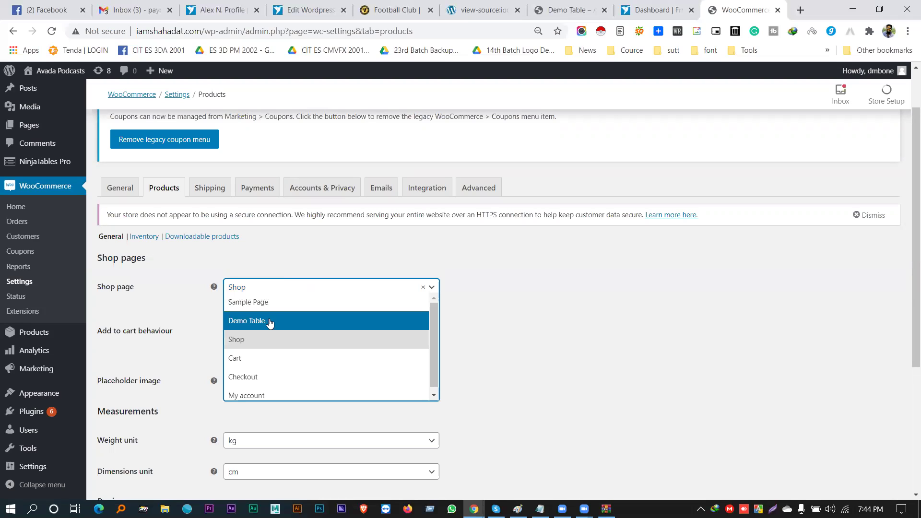
{"action": "scroll", "coordinate": [262, 329], "scroll_direction": "down", "scroll_amount": 1}
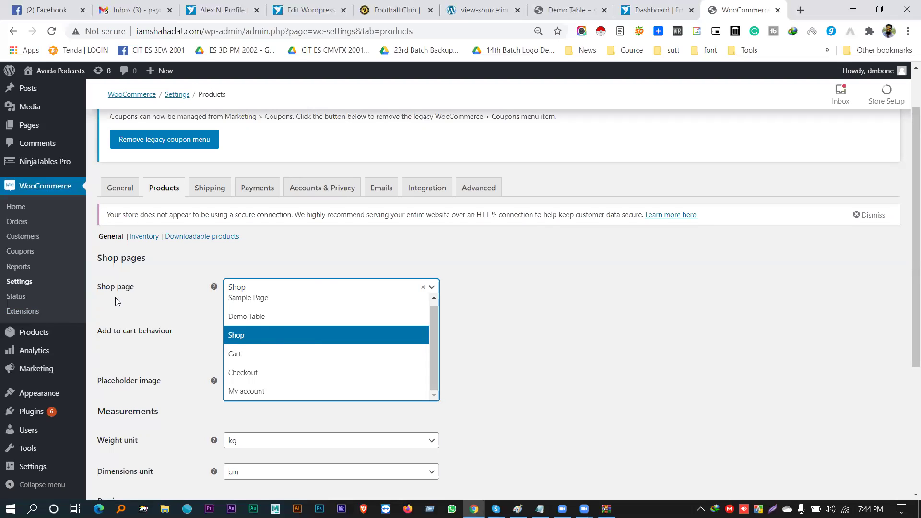
{"action": "left_click", "coordinate": [253, 335]}
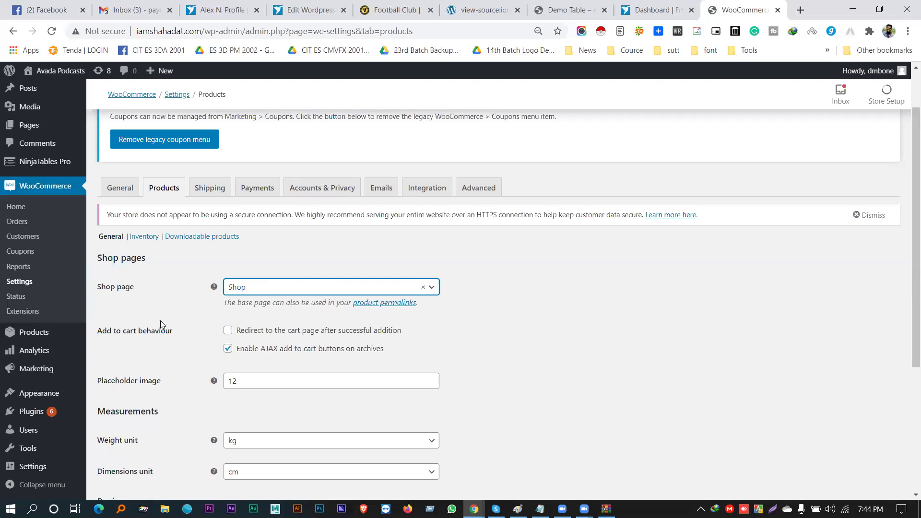
Step: Set the product measurements to kg for the weight unit and in for the dimensions unit
{"action": "scroll", "coordinate": [160, 321], "scroll_direction": "down", "scroll_amount": 1}
{"action": "scroll", "coordinate": [161, 323], "scroll_direction": "down", "scroll_amount": 3}
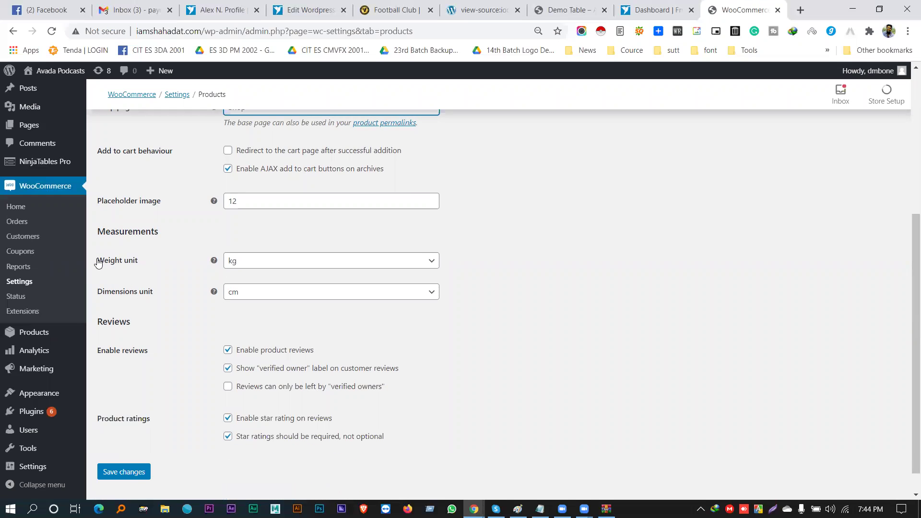
{"action": "left_click_drag", "start_coordinate": [97, 262], "coordinate": [139, 265]}
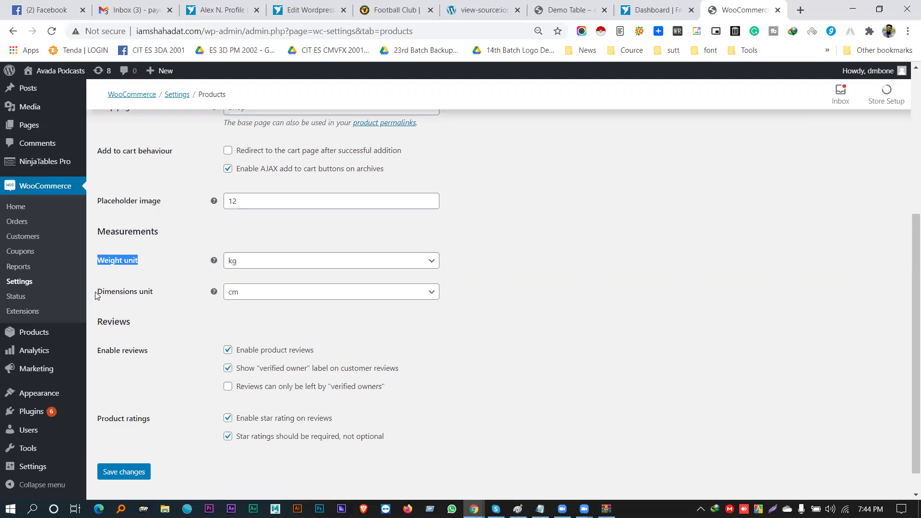
{"action": "left_click", "coordinate": [242, 264]}
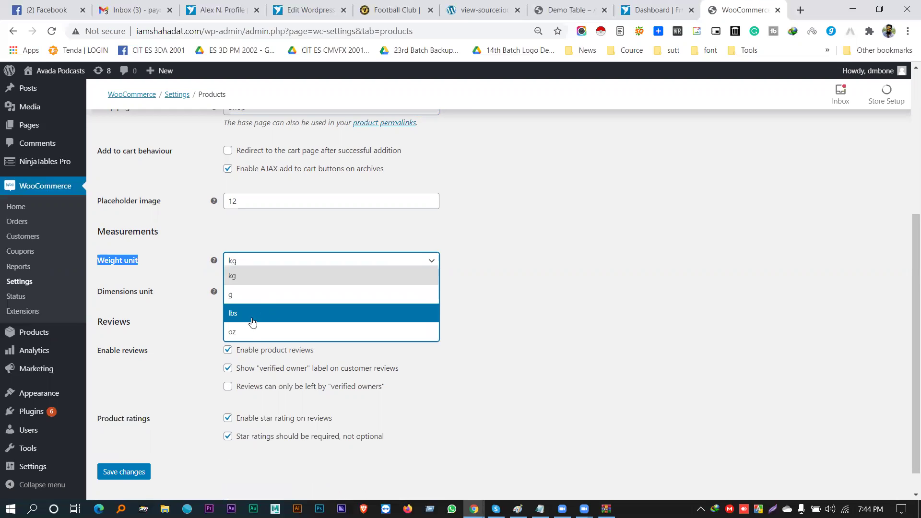
{"action": "left_click", "coordinate": [247, 294]}
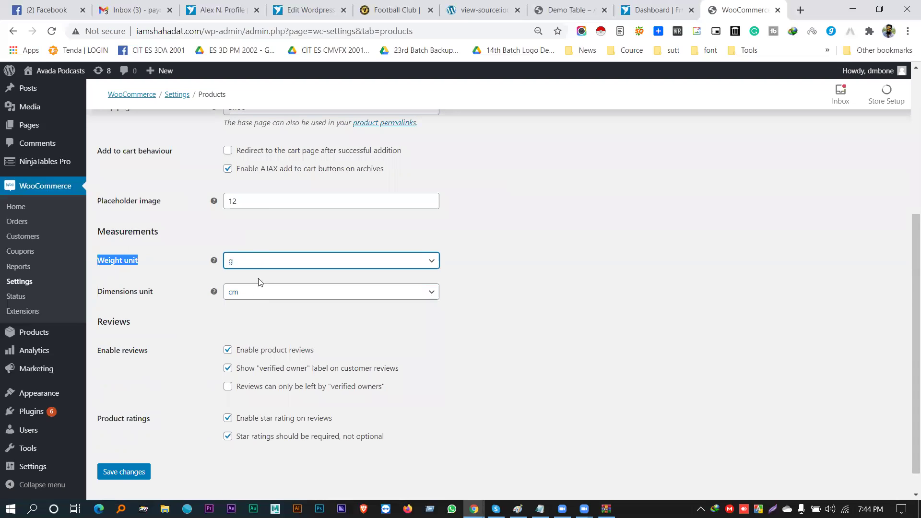
{"action": "left_click", "coordinate": [256, 300]}
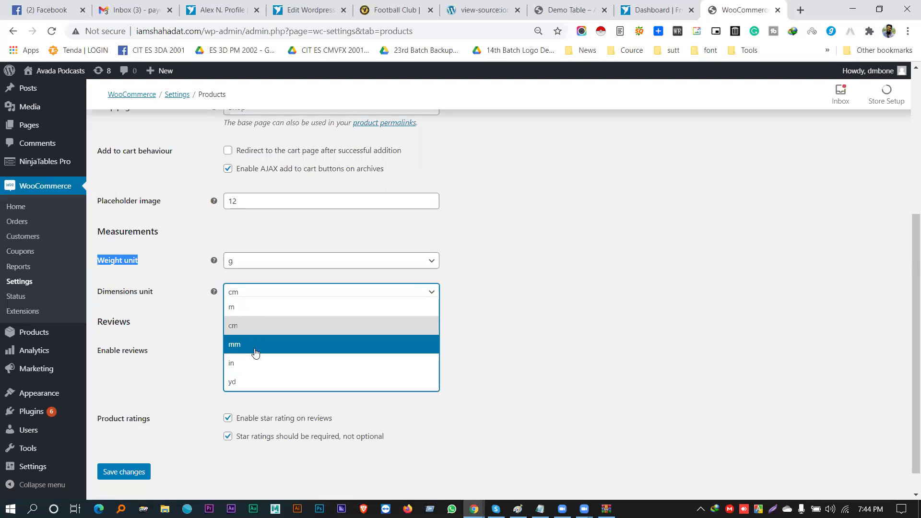
{"action": "left_click", "coordinate": [248, 359]}
{"action": "left_click", "coordinate": [249, 260]}
{"action": "left_click", "coordinate": [248, 276]}
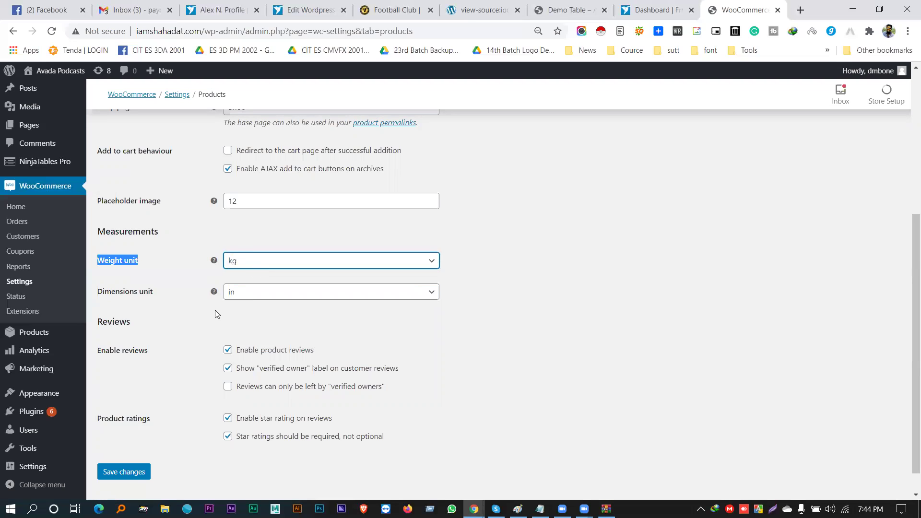
Step: Disable the "verified owner" label on customer reviews and save the product settings
{"action": "scroll", "coordinate": [218, 314], "scroll_direction": "down", "scroll_amount": 1}
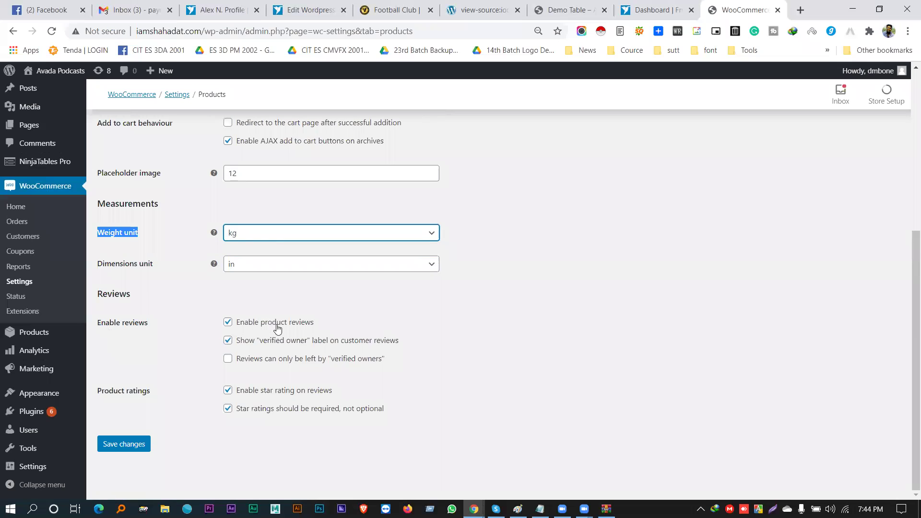
{"action": "left_click", "coordinate": [228, 341]}
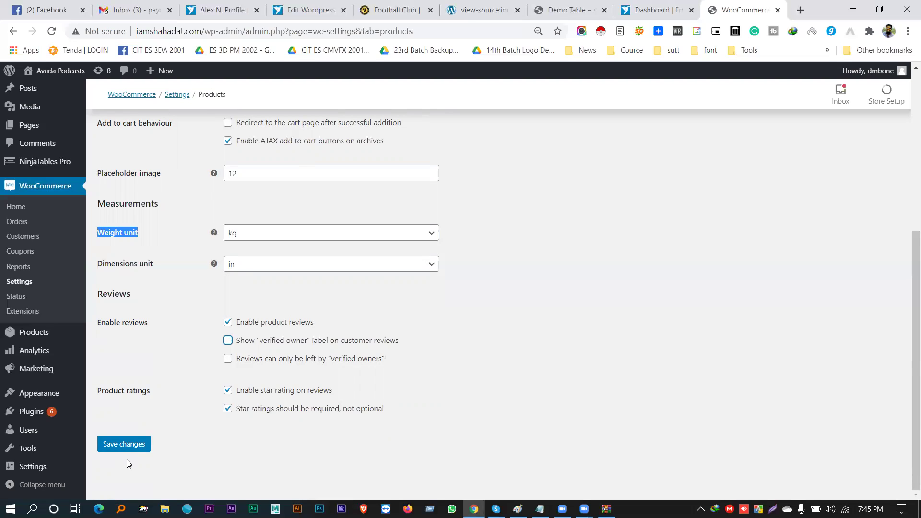
{"action": "left_click", "coordinate": [119, 447]}
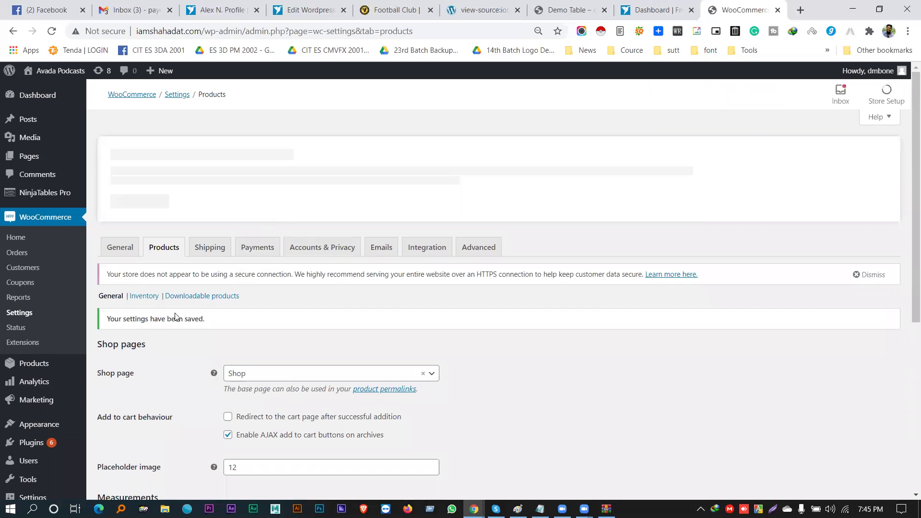
Step: Open the Inventory section of the product settings and examine the Hold stock (minutes) option and its description
{"action": "left_click", "coordinate": [144, 300]}
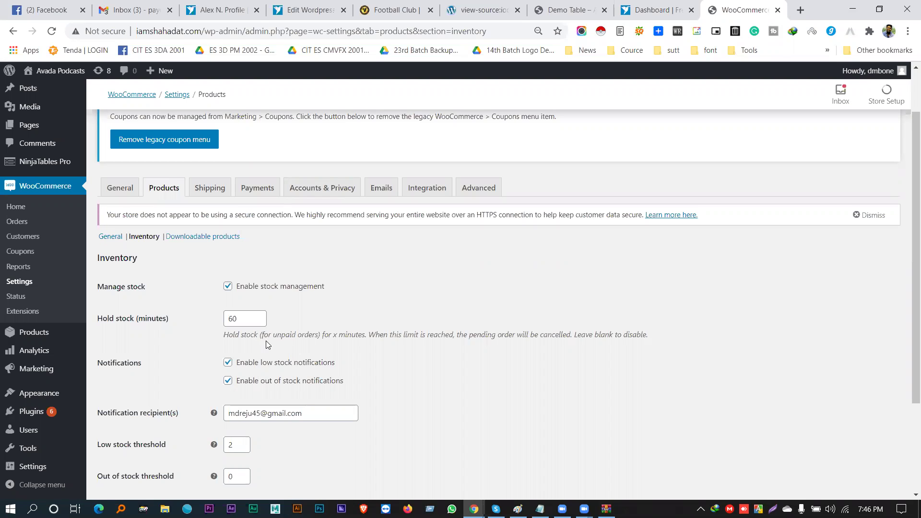
{"action": "left_click_drag", "start_coordinate": [469, 335], "coordinate": [549, 339]}
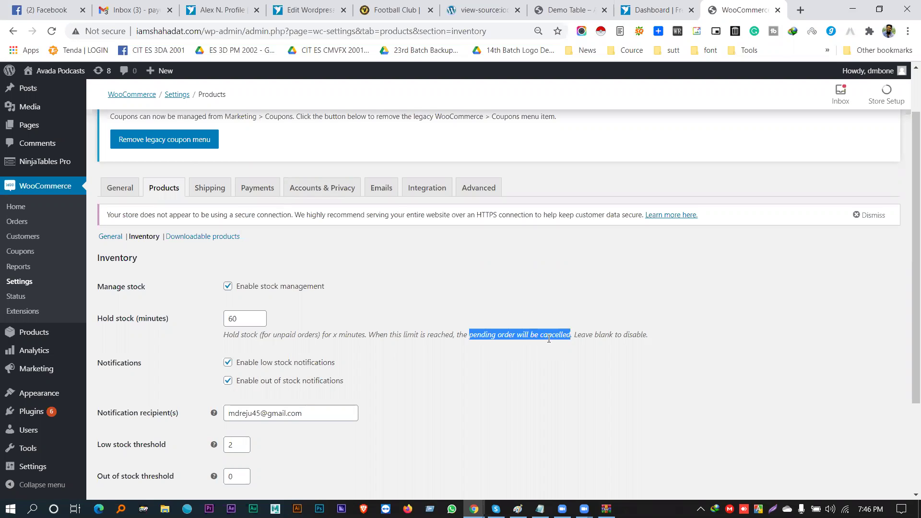
{"action": "left_click", "coordinate": [236, 319]}
{"action": "double_click", "coordinate": [241, 318]}
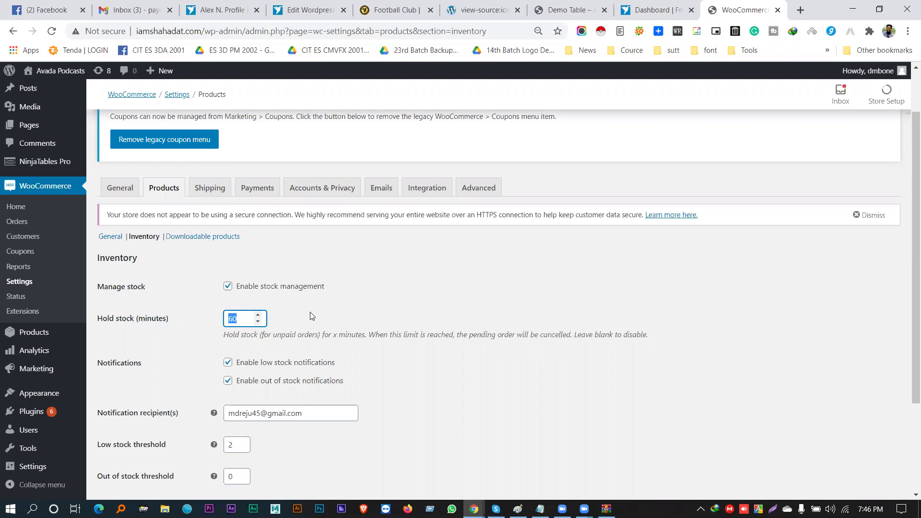
Step: Examine the stock notification recipient and the low stock threshold settings
{"action": "scroll", "coordinate": [310, 320], "scroll_direction": "down", "scroll_amount": 1}
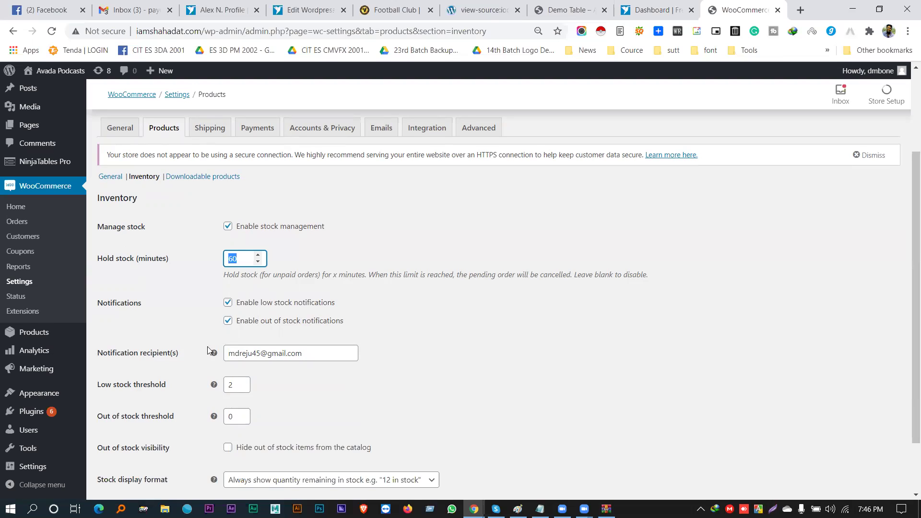
{"action": "triple_click", "coordinate": [248, 353]}
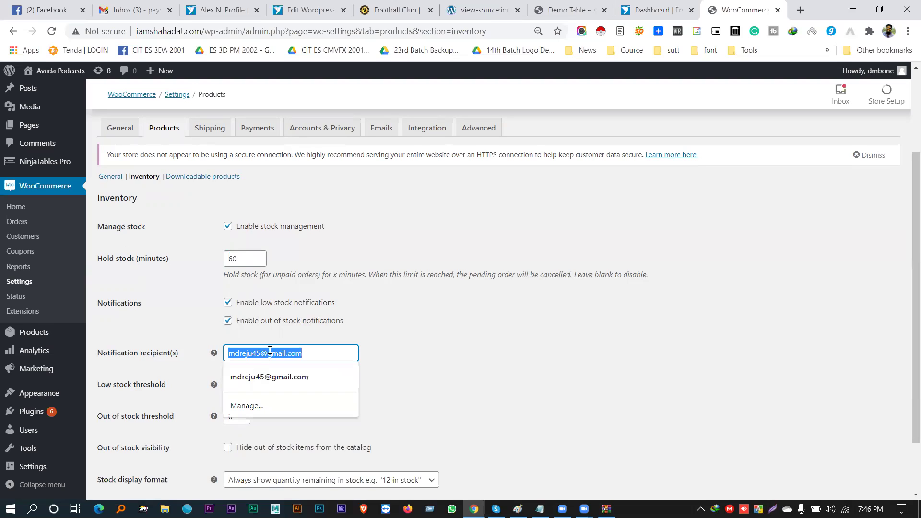
{"action": "left_click", "coordinate": [452, 356]}
{"action": "scroll", "coordinate": [80, 322], "scroll_direction": "down", "scroll_amount": 2}
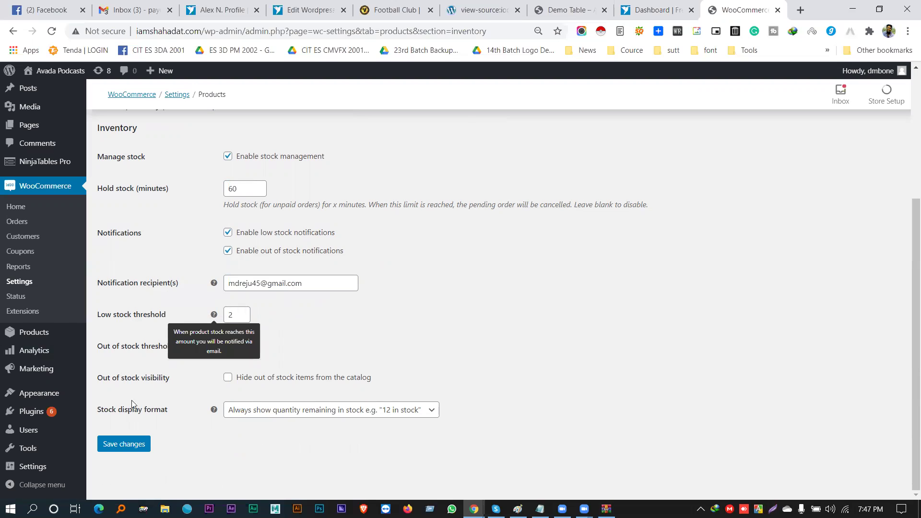
Step: Review the Stock display format choices and keep "Always show quantity remaining in stock" selected
{"action": "left_click", "coordinate": [312, 410]}
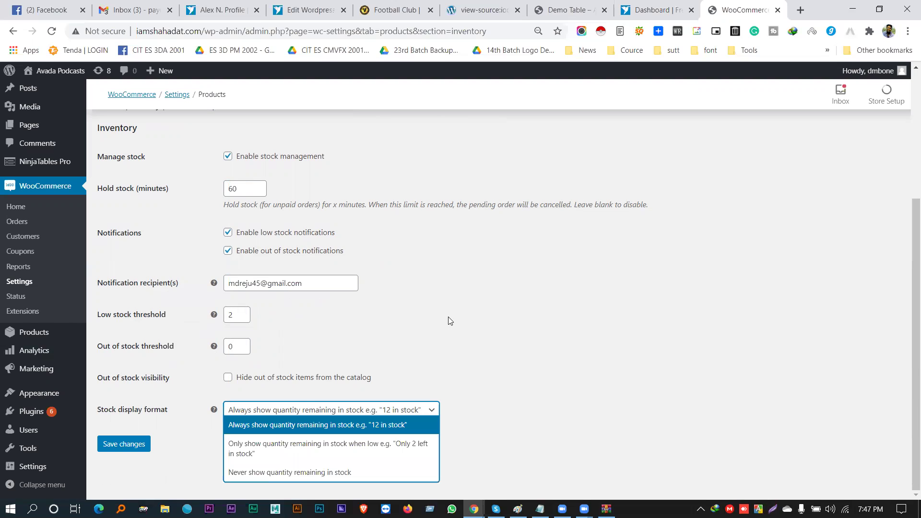
{"action": "key", "text": "Down"}
{"action": "left_click", "coordinate": [310, 426]}
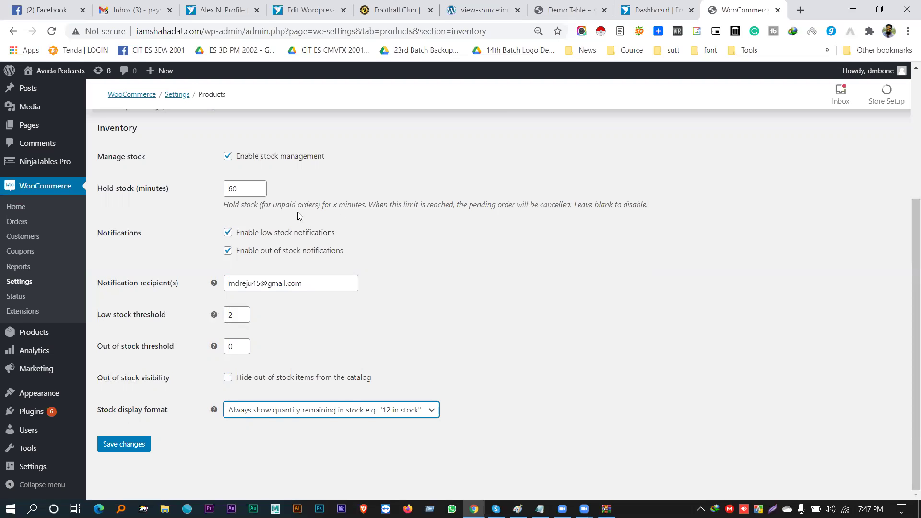
Step: View the Downloadable products settings and read the explanation of shipping zones in the Shipping settings
{"action": "scroll", "coordinate": [228, 312], "scroll_direction": "up", "scroll_amount": 4}
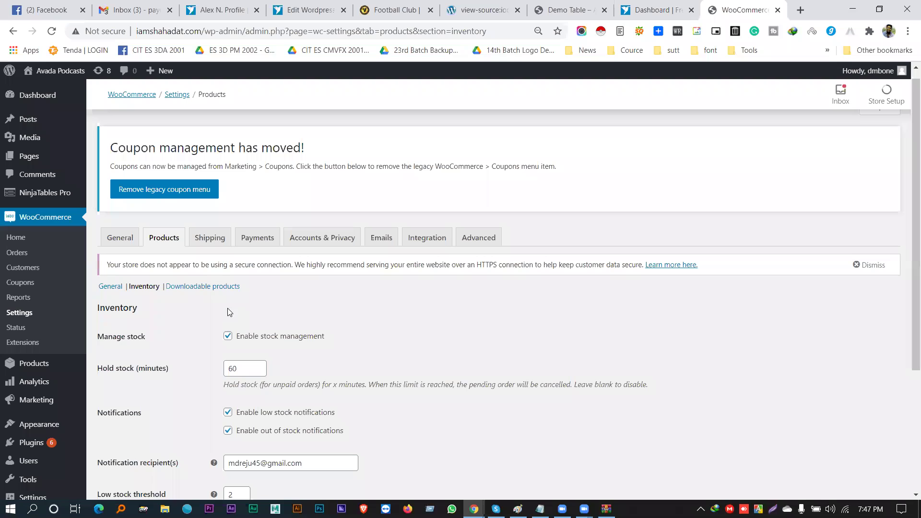
{"action": "left_click", "coordinate": [207, 292]}
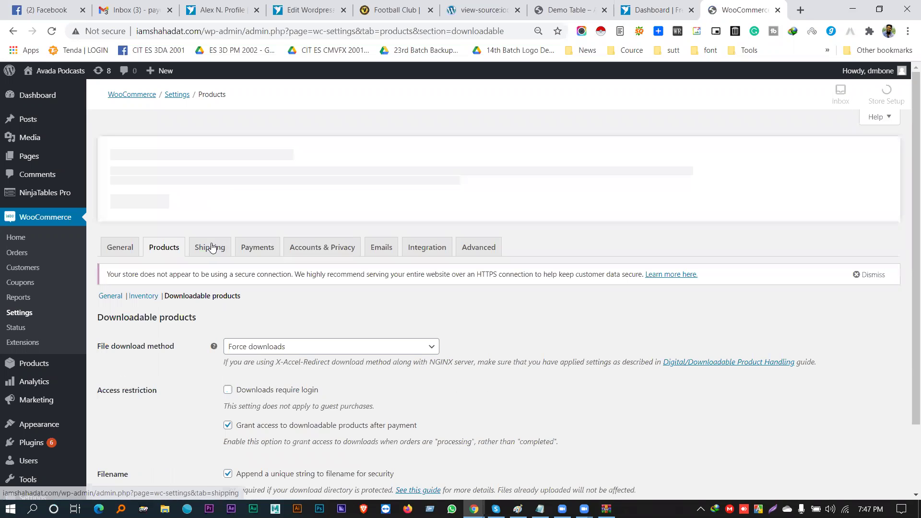
{"action": "left_click", "coordinate": [216, 247]}
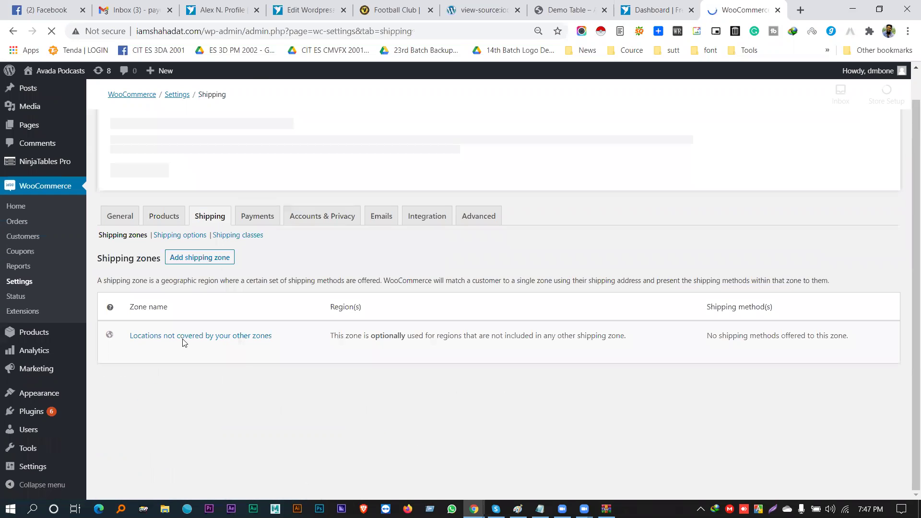
{"action": "scroll", "coordinate": [254, 349], "scroll_direction": "down", "scroll_amount": 5}
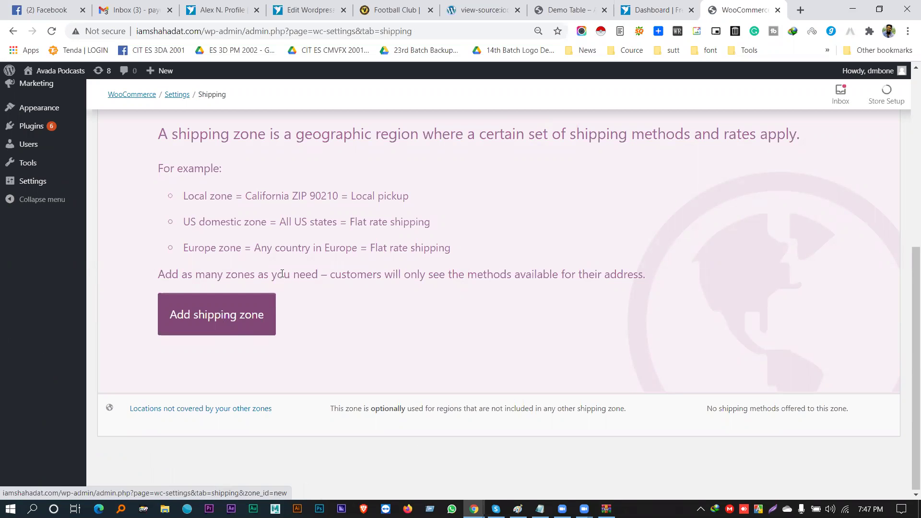
{"action": "scroll", "coordinate": [282, 273], "scroll_direction": "up", "scroll_amount": 4}
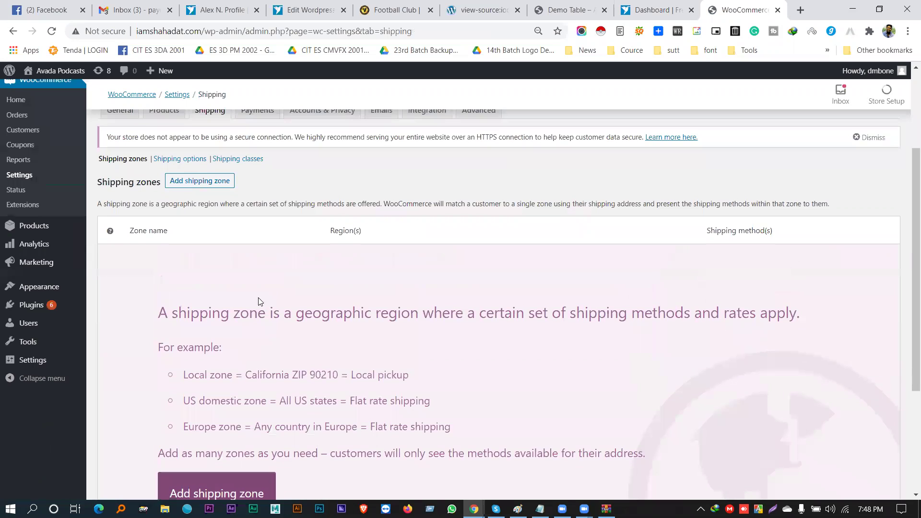
{"action": "scroll", "coordinate": [258, 301], "scroll_direction": "up", "scroll_amount": 3}
Step: Open the Payments settings and examine the payment methods, particularly Cash on delivery and PayPal Standard
{"action": "left_click", "coordinate": [253, 237]}
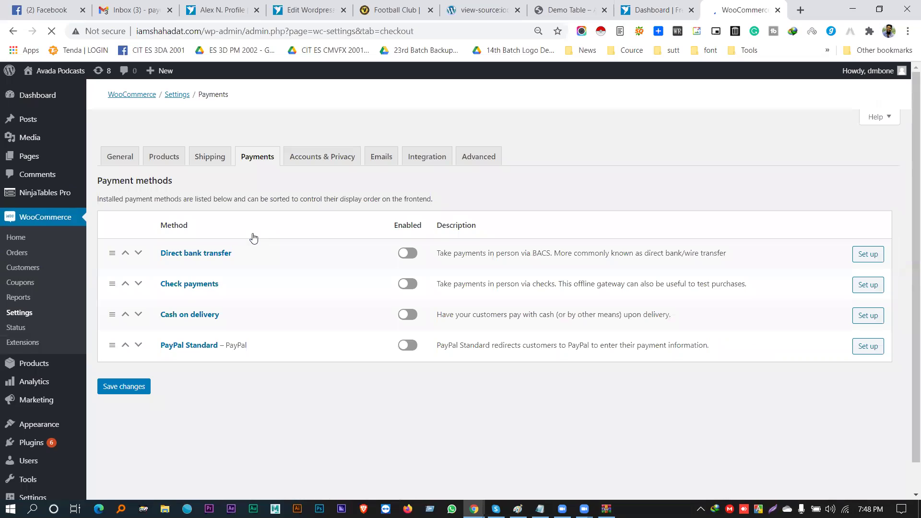
{"action": "scroll", "coordinate": [225, 290], "scroll_direction": "down", "scroll_amount": 2}
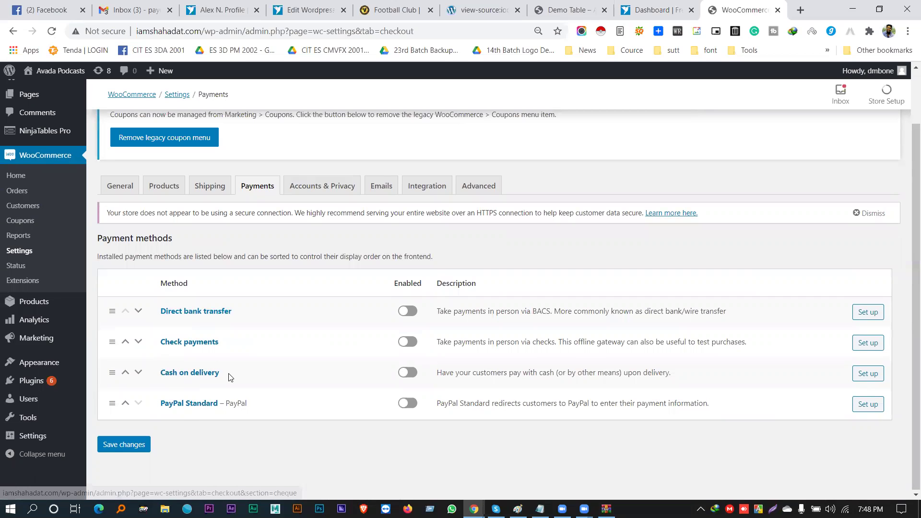
{"action": "left_click_drag", "start_coordinate": [155, 372], "coordinate": [221, 376]}
{"action": "left_click_drag", "start_coordinate": [155, 404], "coordinate": [218, 405]}
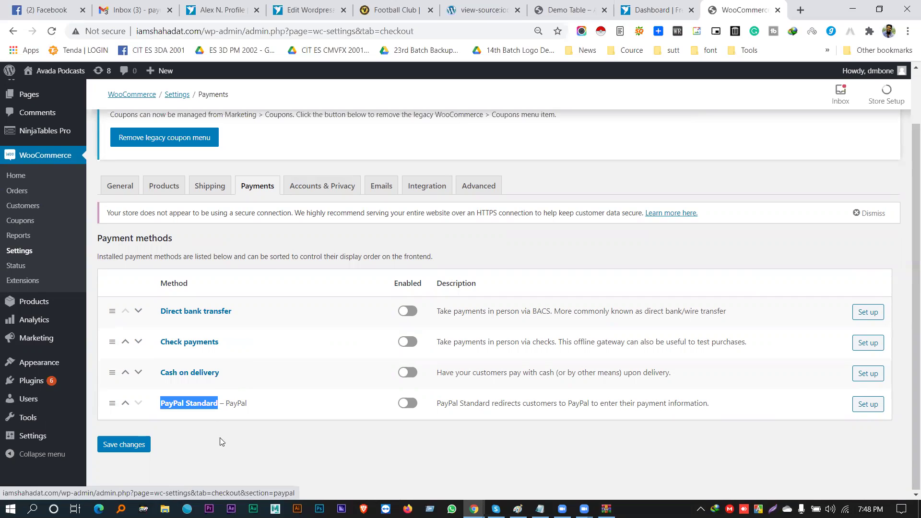
{"action": "left_click", "coordinate": [245, 373]}
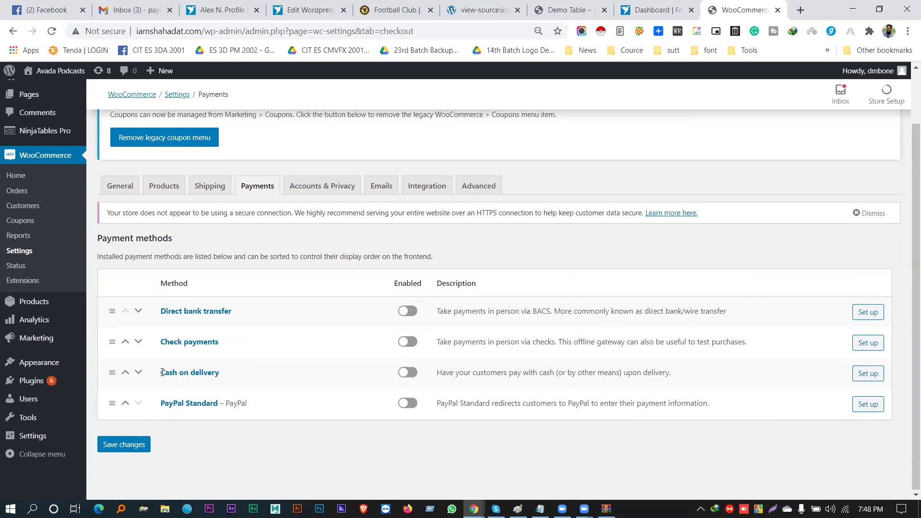
{"action": "left_click_drag", "start_coordinate": [162, 373], "coordinate": [220, 374]}
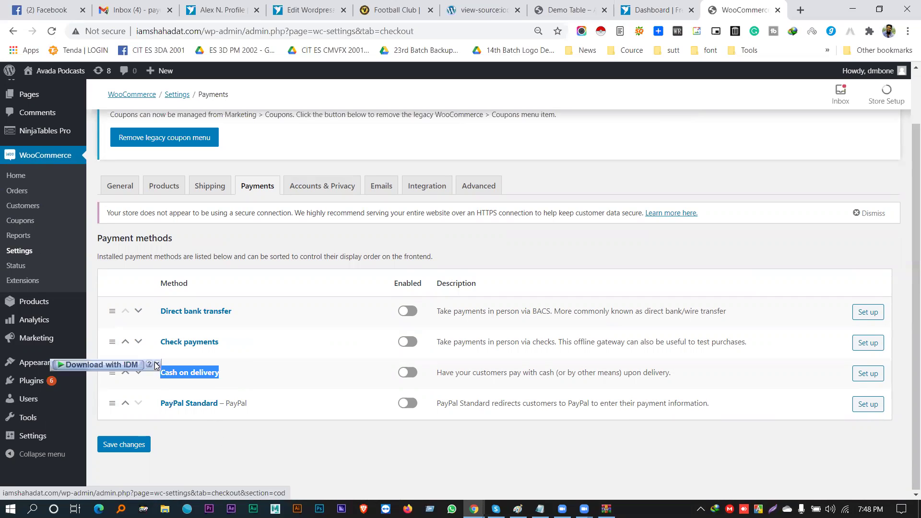
{"action": "left_click", "coordinate": [157, 365]}
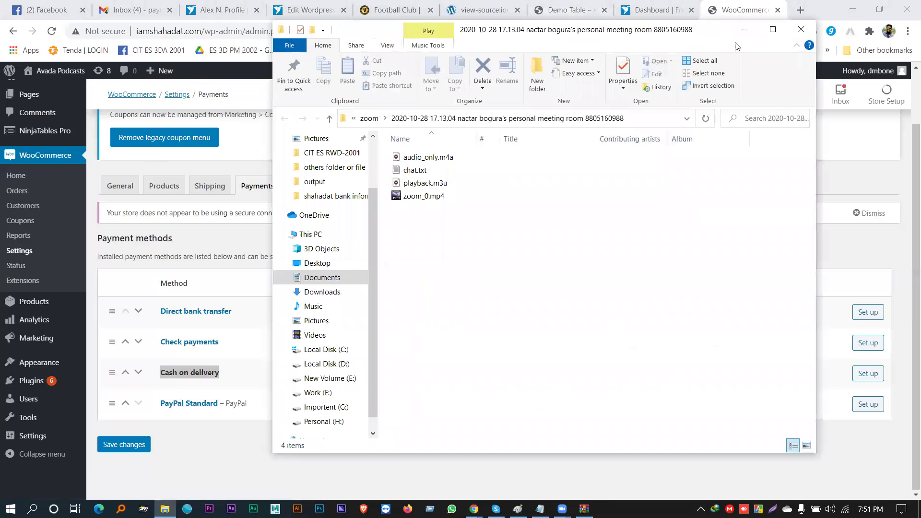
Step: Minimize the file manager window to return to the Payments settings
{"action": "left_click", "coordinate": [427, 196]}
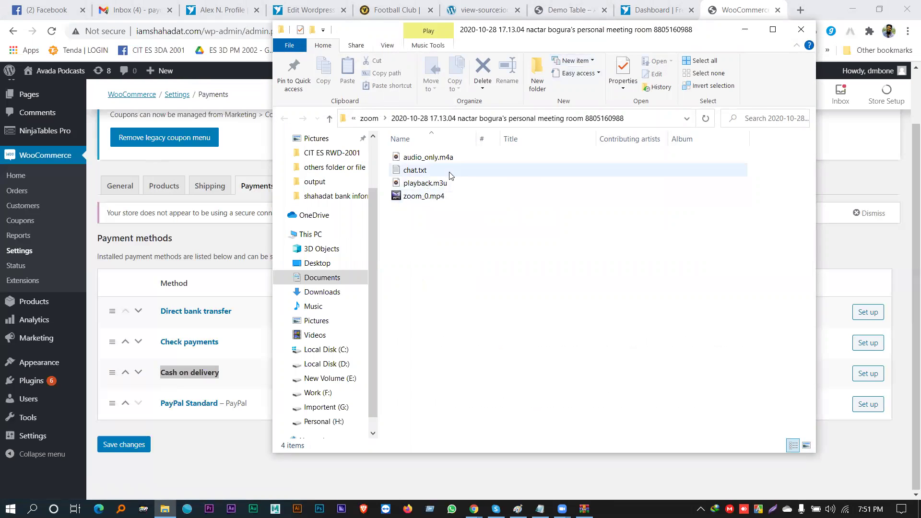
{"action": "left_click", "coordinate": [416, 209]}
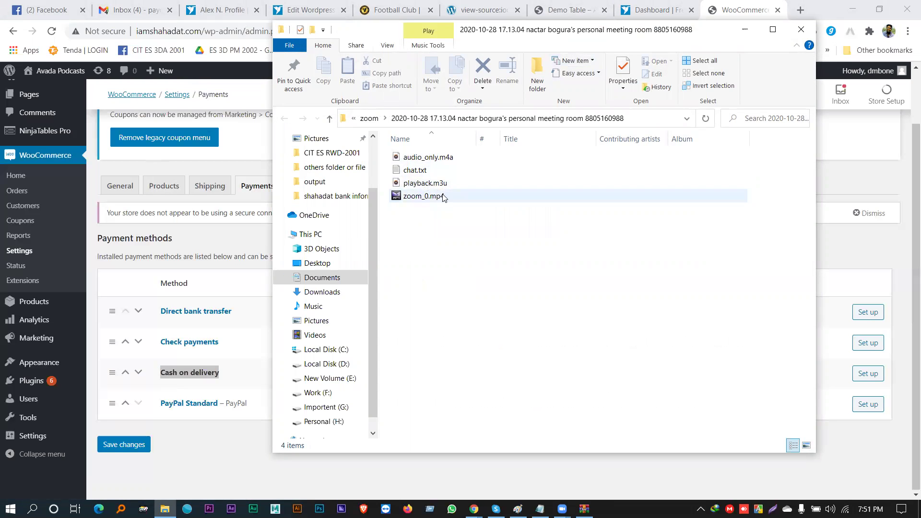
{"action": "left_click", "coordinate": [744, 30]}
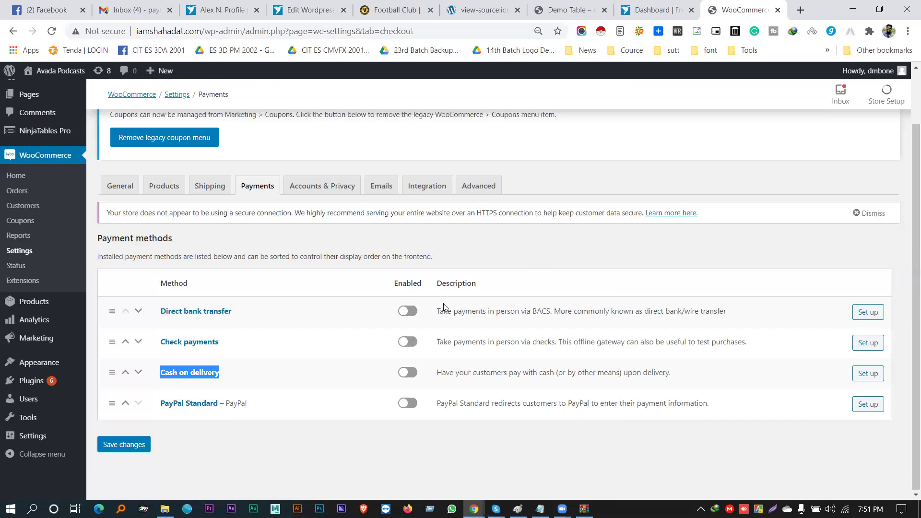
{"action": "left_click", "coordinate": [482, 269]}
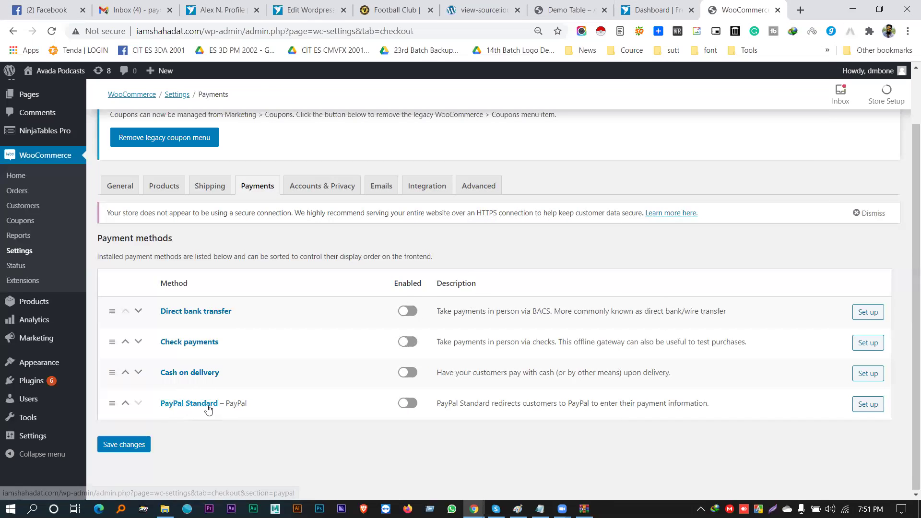
Step: Try to enable PayPal Standard and open its setup page, read the gateway message, and return to the payment methods list
{"action": "left_click", "coordinate": [409, 403]}
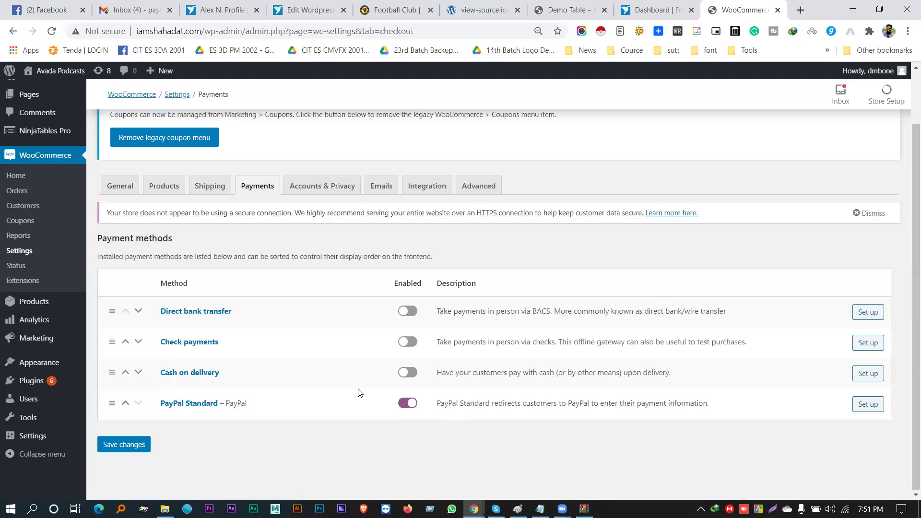
{"action": "left_click", "coordinate": [869, 405]}
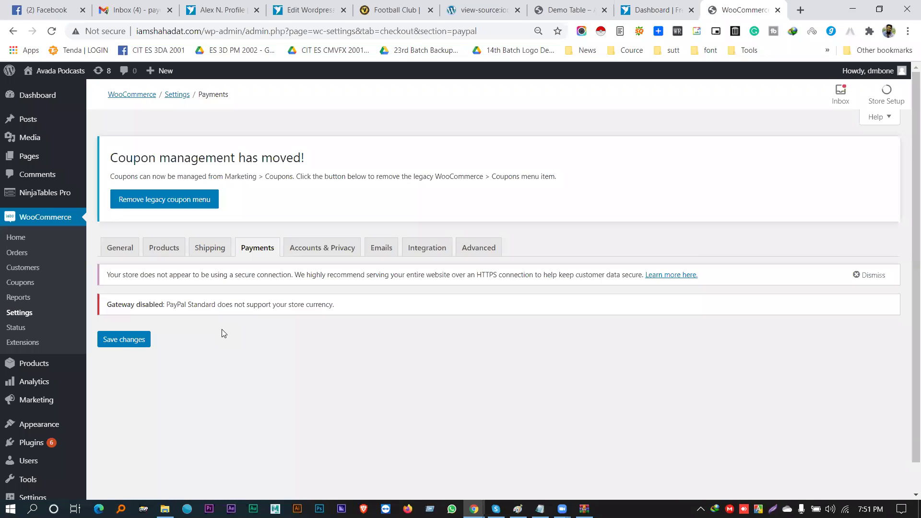
{"action": "triple_click", "coordinate": [297, 309]}
{"action": "left_click", "coordinate": [305, 309]}
{"action": "left_click", "coordinate": [144, 9]}
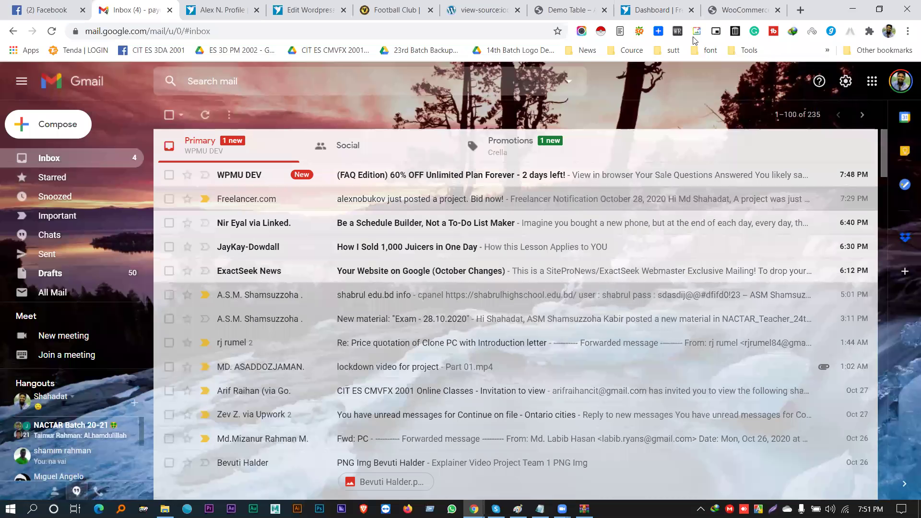
{"action": "left_click", "coordinate": [746, 9]}
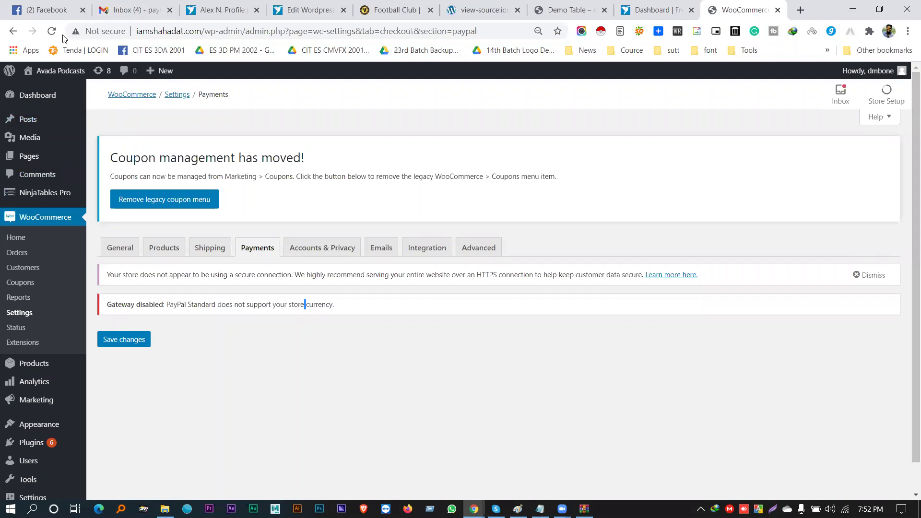
{"action": "left_click", "coordinate": [13, 31]}
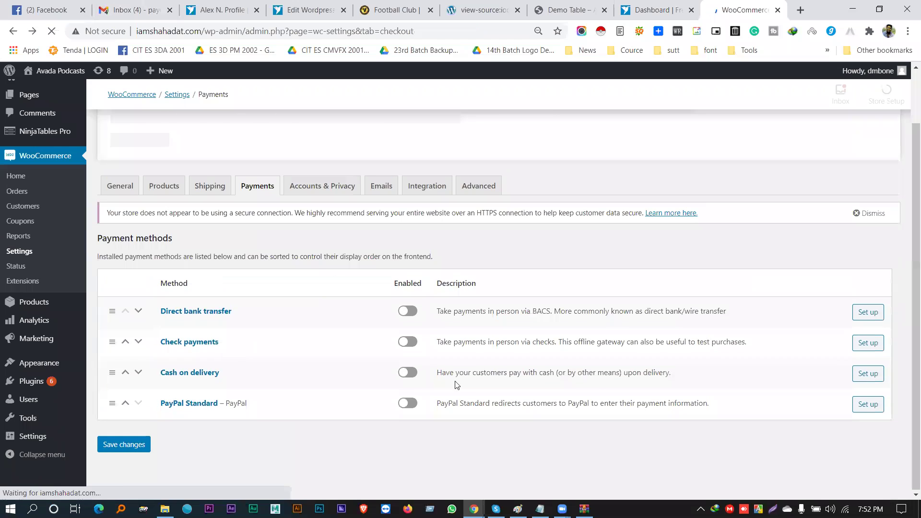
Step: Enable Cash on delivery, open its setup page and review the Description and Instructions texts
{"action": "left_click", "coordinate": [402, 374]}
{"action": "left_click", "coordinate": [860, 376]}
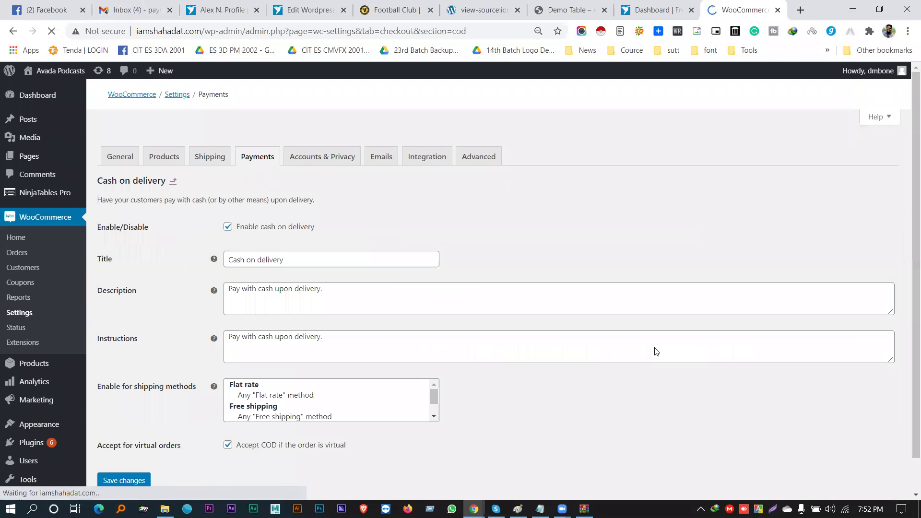
{"action": "scroll", "coordinate": [321, 332], "scroll_direction": "down", "scroll_amount": 3}
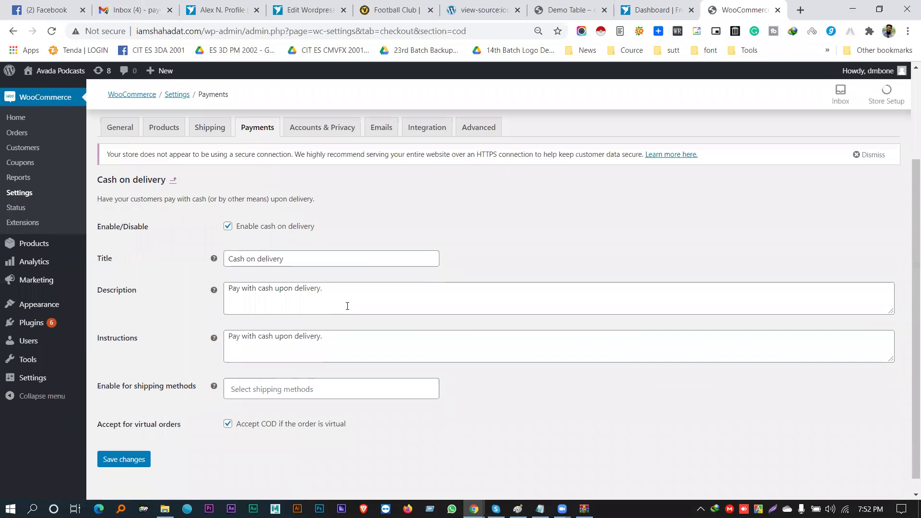
{"action": "left_click", "coordinate": [295, 289]}
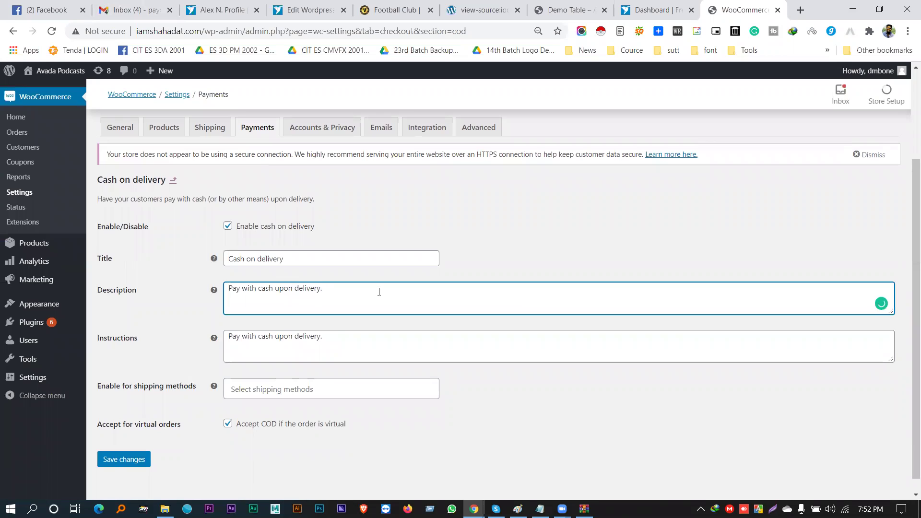
{"action": "left_click_drag", "start_coordinate": [379, 291], "coordinate": [189, 281]}
{"action": "left_click_drag", "start_coordinate": [331, 338], "coordinate": [168, 343]}
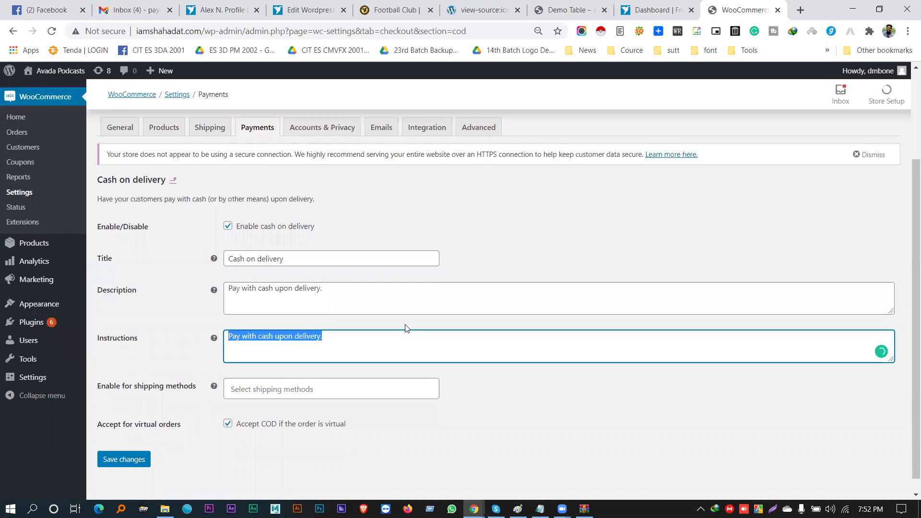
{"action": "scroll", "coordinate": [309, 331], "scroll_direction": "down", "scroll_amount": 1}
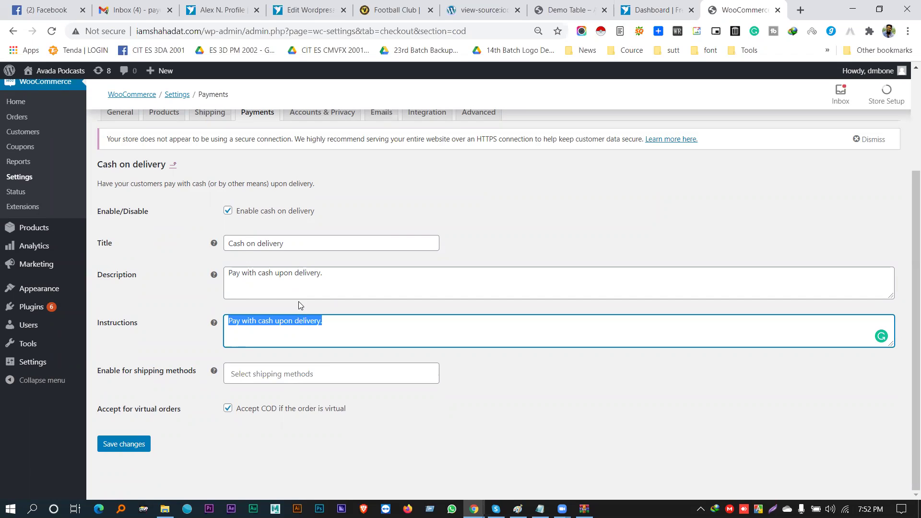
{"action": "scroll", "coordinate": [118, 329], "scroll_direction": "up", "scroll_amount": 3}
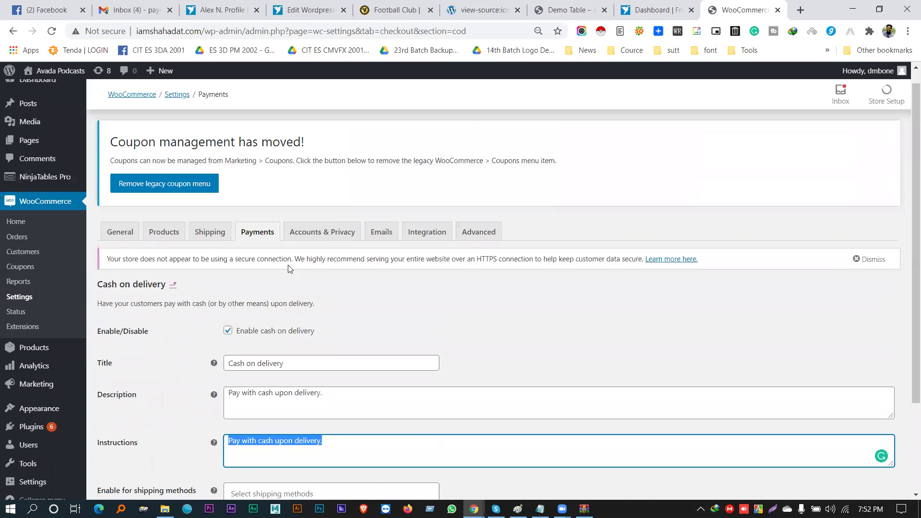
Step: Enable Direct bank transfer in the payment methods list, open its setup page and read the Description text
{"action": "left_click", "coordinate": [250, 228]}
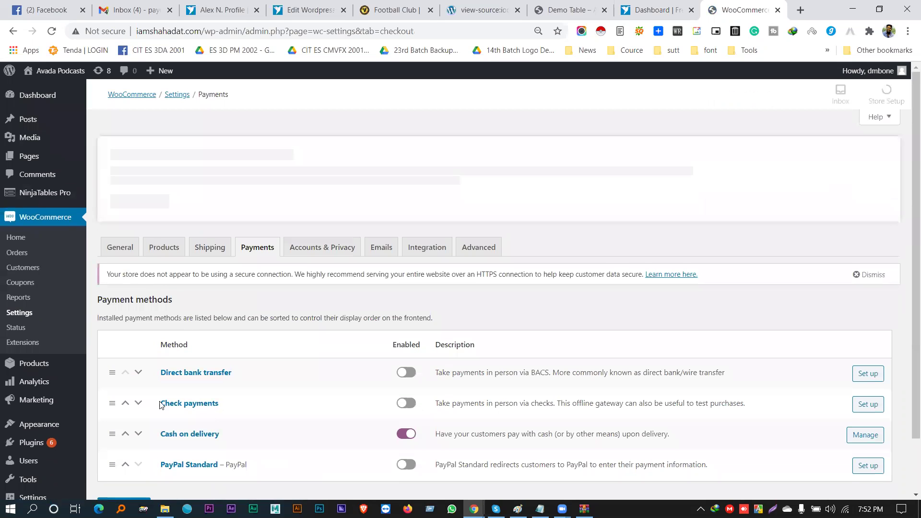
{"action": "scroll", "coordinate": [199, 304], "scroll_direction": "down", "scroll_amount": 2}
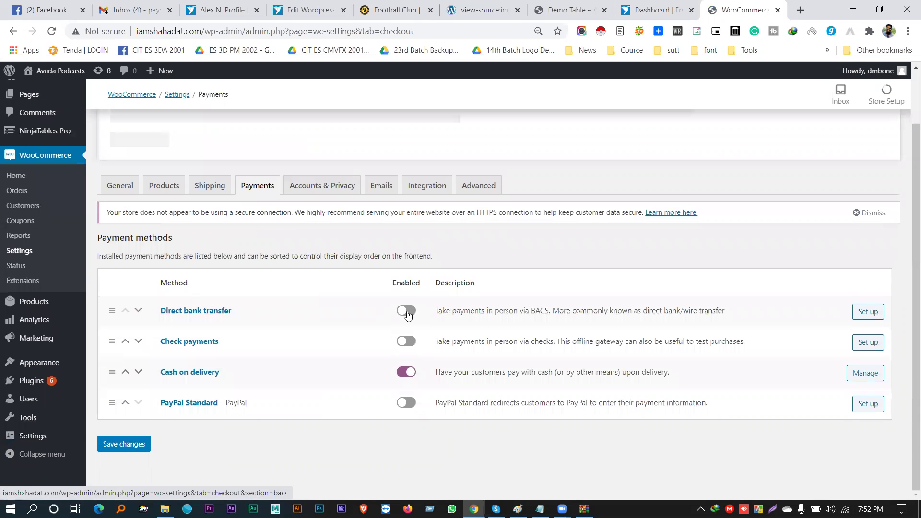
{"action": "left_click", "coordinate": [405, 311]}
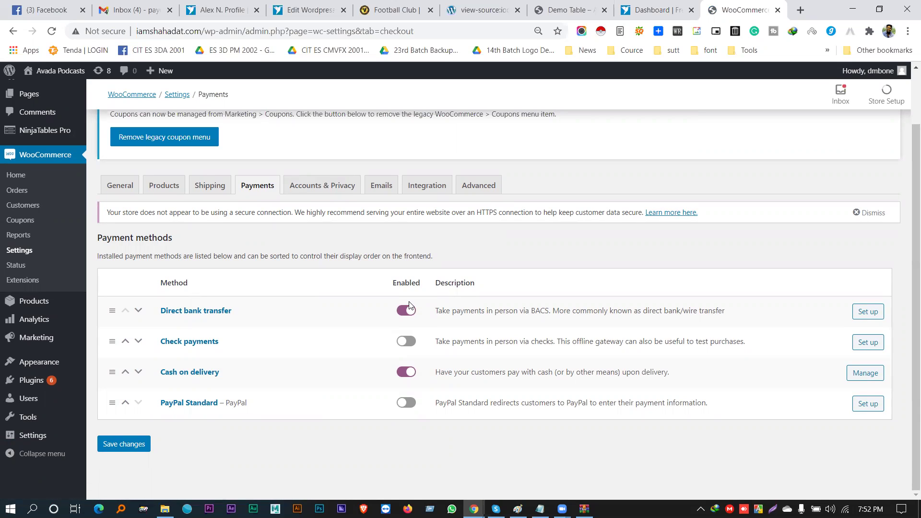
{"action": "left_click", "coordinate": [874, 319]}
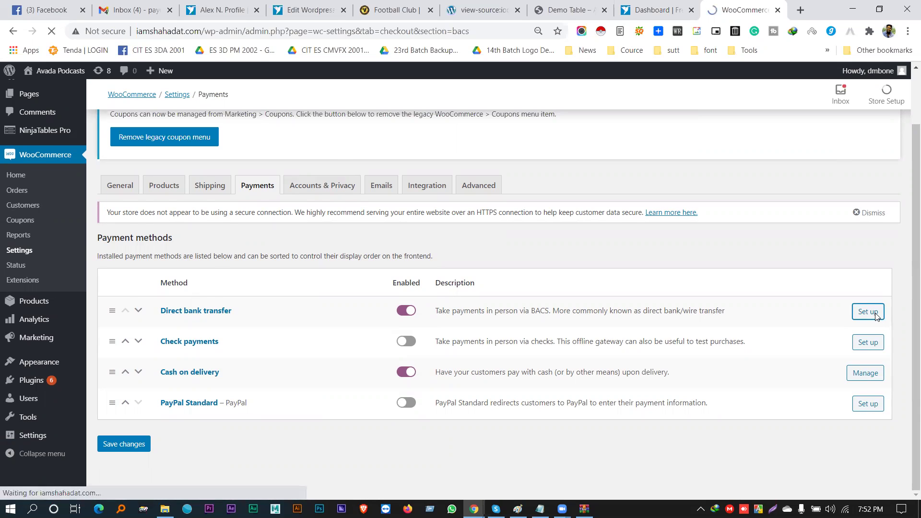
{"action": "scroll", "coordinate": [415, 225], "scroll_direction": "down", "scroll_amount": 1}
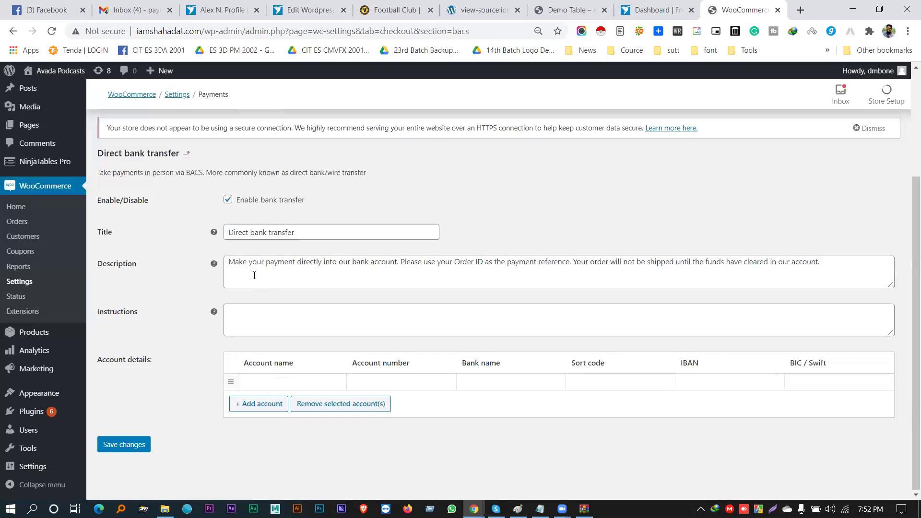
{"action": "left_click_drag", "start_coordinate": [229, 269], "coordinate": [848, 270]}
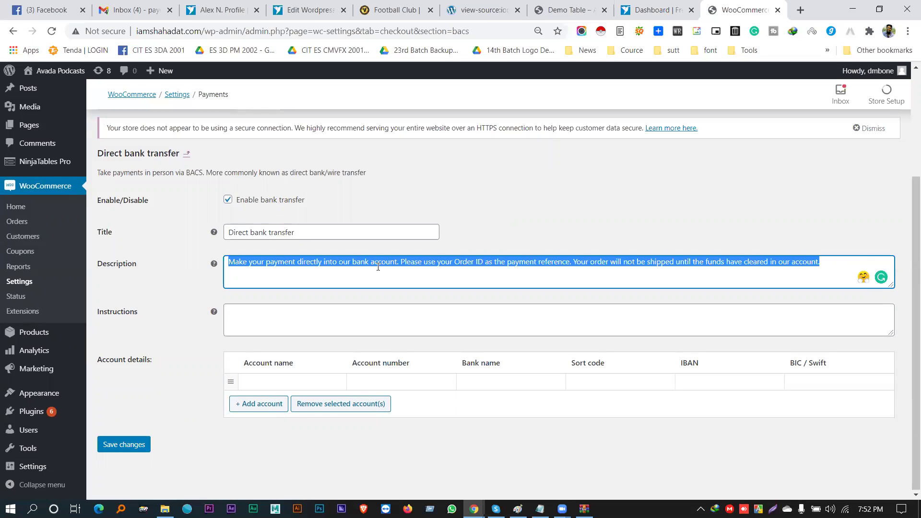
Step: Examine the Account details fields for bank transfer: account name, account number, bank name, sort code, IBAN and BIC / Swift
{"action": "left_click_drag", "start_coordinate": [94, 362], "coordinate": [185, 361]}
{"action": "left_click", "coordinate": [204, 361]}
{"action": "triple_click", "coordinate": [267, 363]}
{"action": "triple_click", "coordinate": [364, 361]}
{"action": "triple_click", "coordinate": [475, 362]}
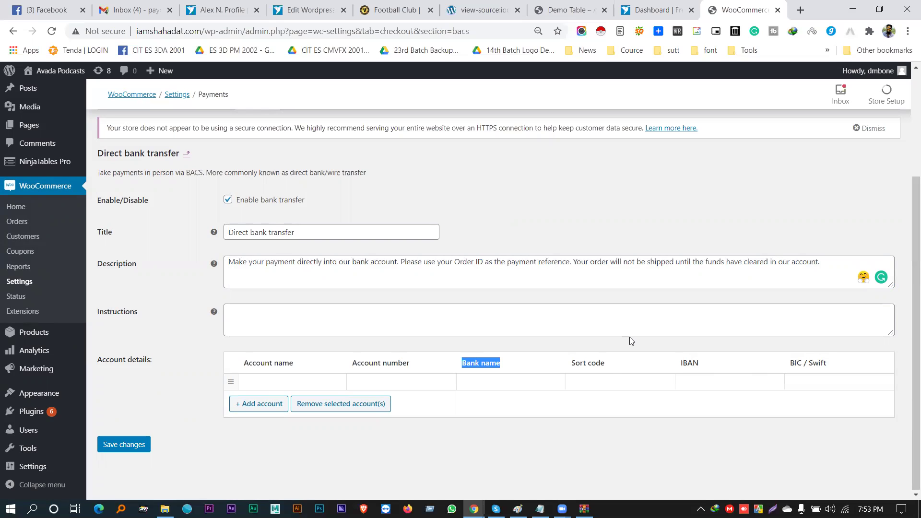
{"action": "scroll", "coordinate": [485, 264], "scroll_direction": "up", "scroll_amount": 1}
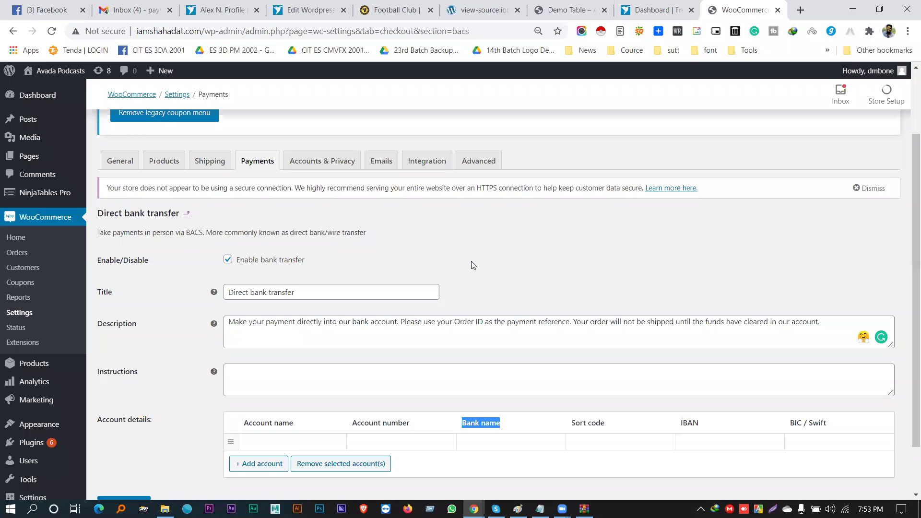
{"action": "scroll", "coordinate": [472, 263], "scroll_direction": "down", "scroll_amount": 2}
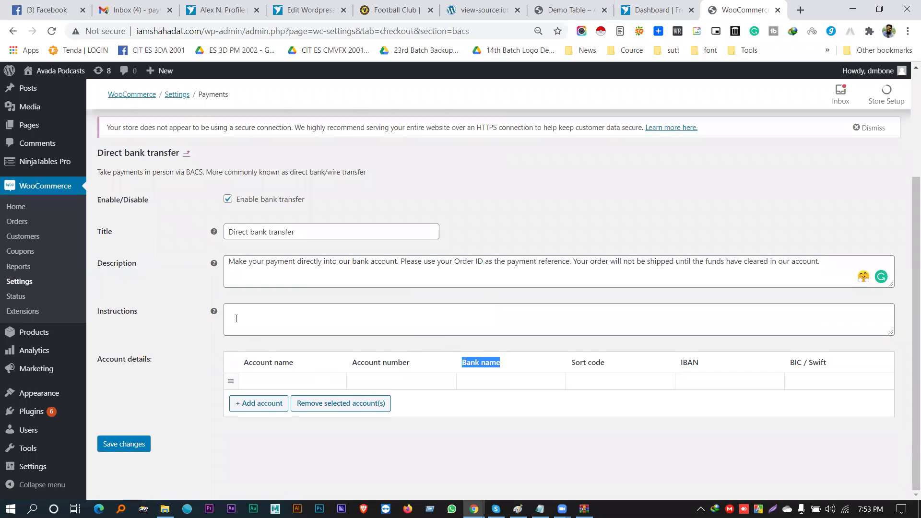
{"action": "scroll", "coordinate": [211, 260], "scroll_direction": "up", "scroll_amount": 3}
{"action": "scroll", "coordinate": [326, 255], "scroll_direction": "down", "scroll_amount": 3}
{"action": "left_click_drag", "start_coordinate": [245, 361], "coordinate": [302, 367]}
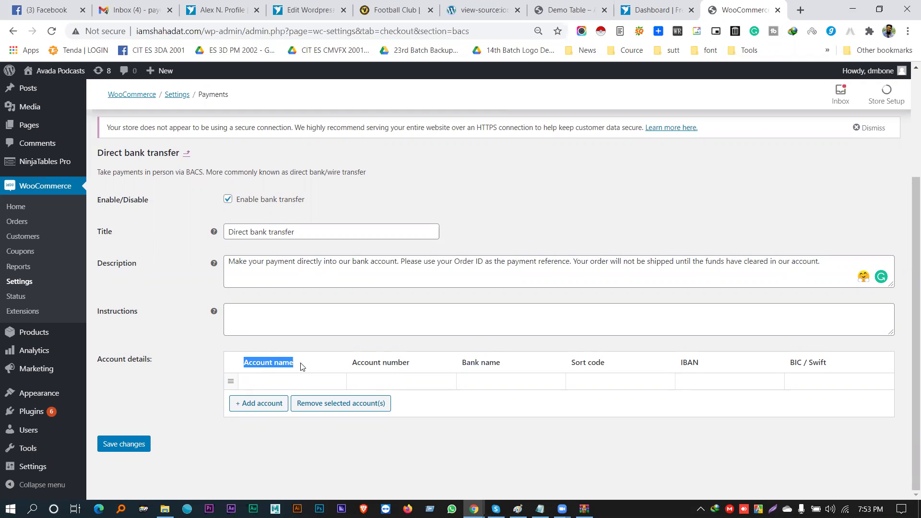
{"action": "left_click", "coordinate": [274, 365]}
{"action": "triple_click", "coordinate": [252, 364]}
{"action": "left_click_drag", "start_coordinate": [354, 369], "coordinate": [660, 363]}
{"action": "left_click_drag", "start_coordinate": [828, 365], "coordinate": [790, 367]}
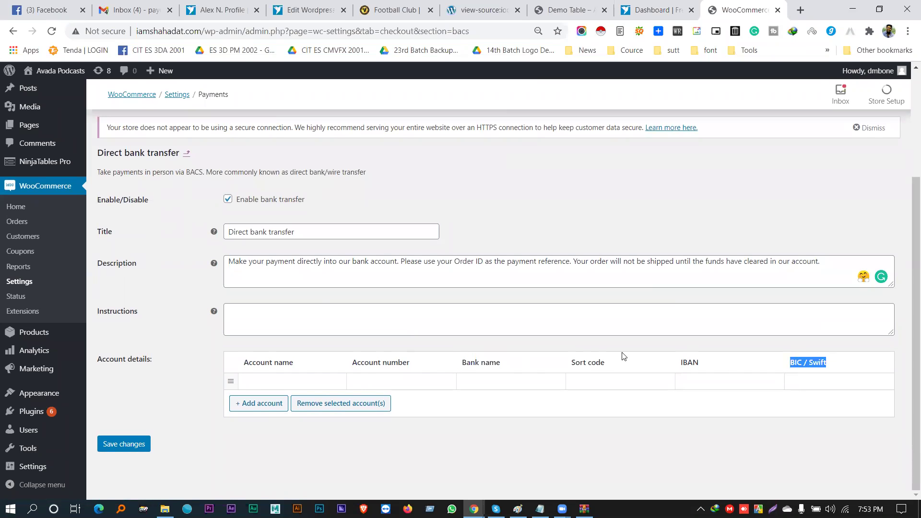
Step: Enable Check payments in the payment methods list, open its setup page and review the Description and Instructions fields
{"action": "left_click", "coordinate": [246, 221]}
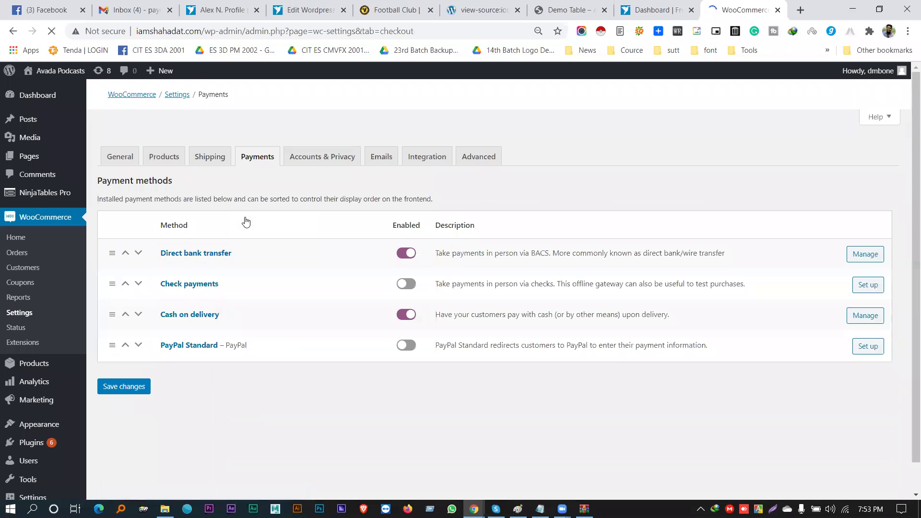
{"action": "scroll", "coordinate": [336, 278], "scroll_direction": "down", "scroll_amount": 1}
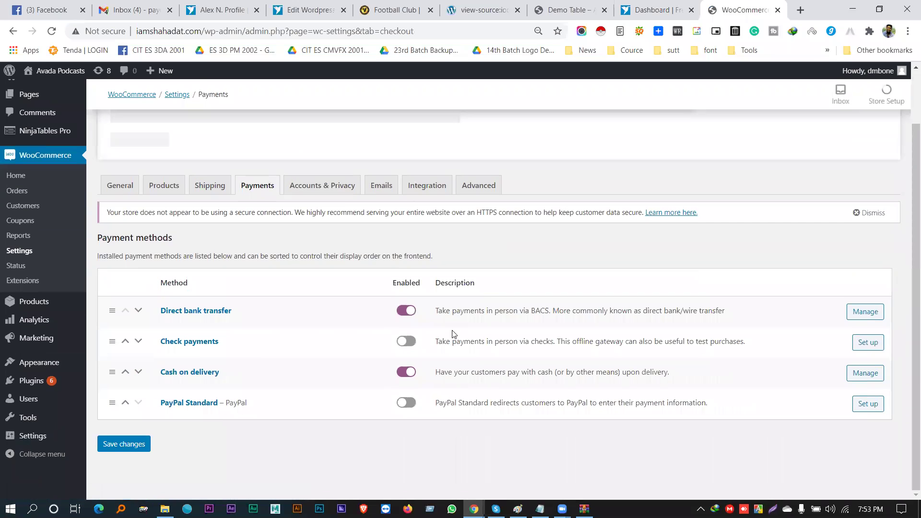
{"action": "left_click", "coordinate": [406, 341]}
{"action": "left_click", "coordinate": [869, 342]}
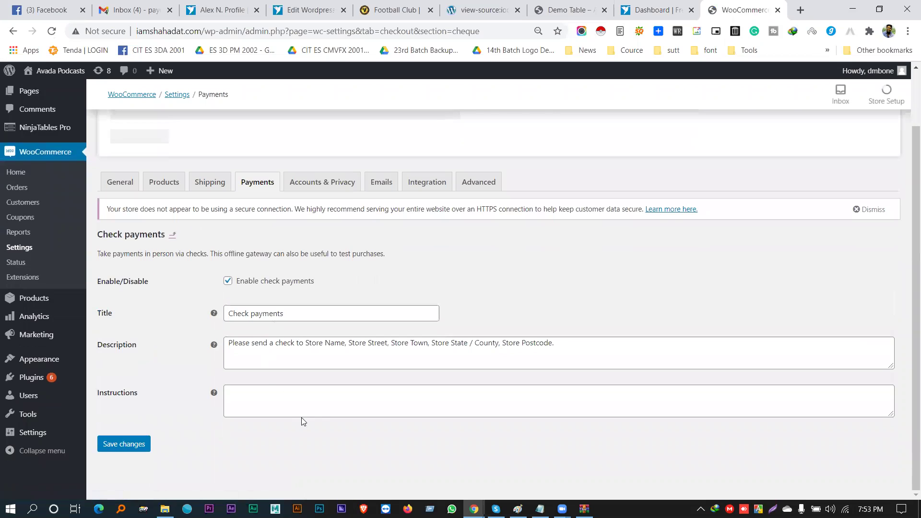
{"action": "left_click", "coordinate": [314, 406]}
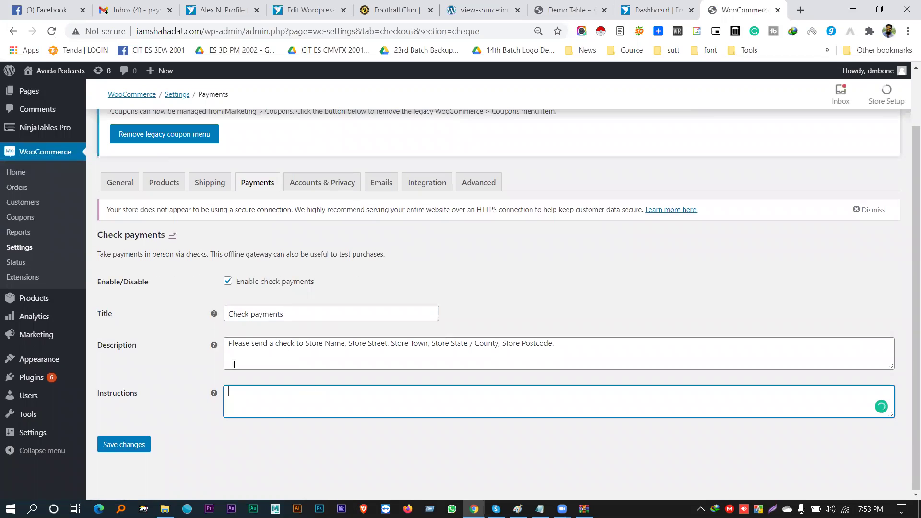
{"action": "mouse_move", "coordinate": [214, 393]}
Step: Disable Direct bank transfer, Check payments and Cash on delivery in the payment methods list and save the changes
{"action": "left_click", "coordinate": [254, 187]}
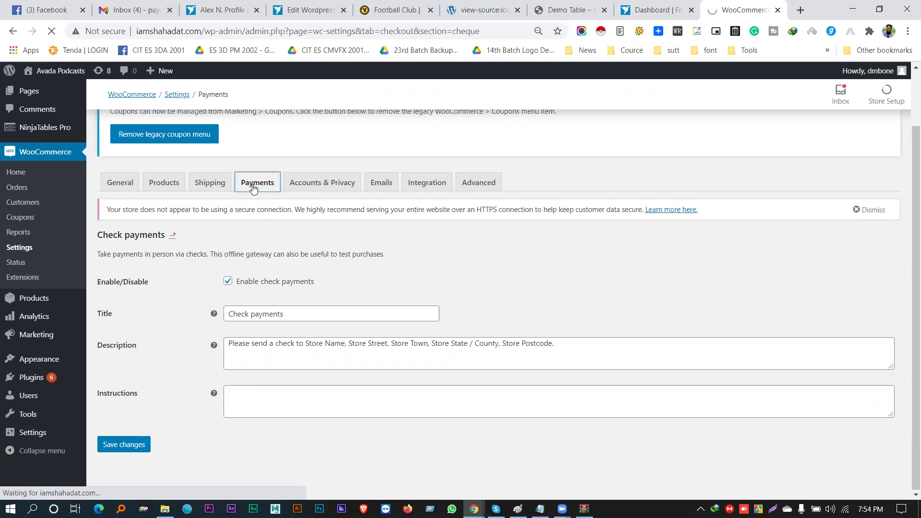
{"action": "scroll", "coordinate": [244, 252], "scroll_direction": "down", "scroll_amount": 1}
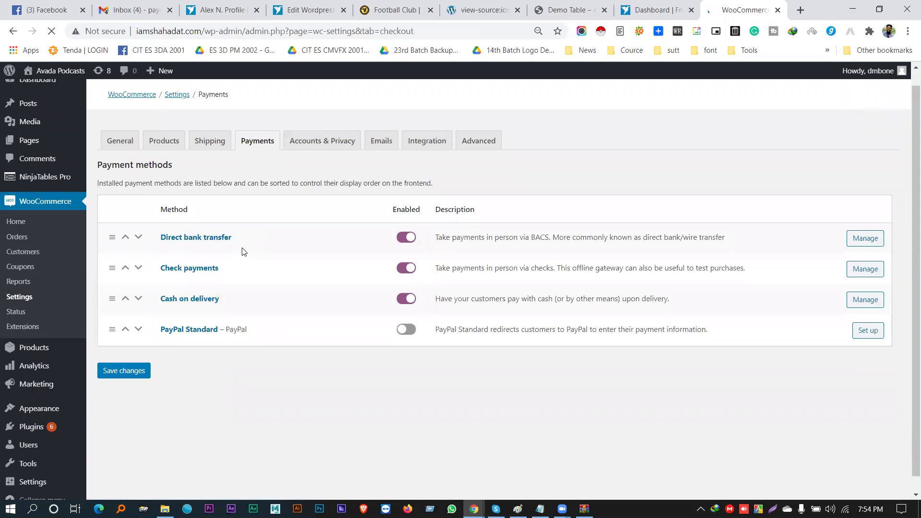
{"action": "scroll", "coordinate": [417, 329], "scroll_direction": "down", "scroll_amount": 1}
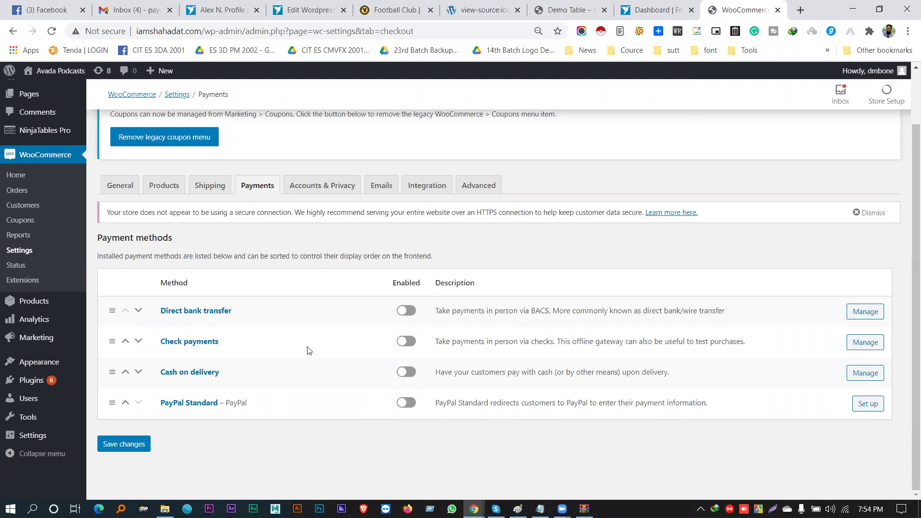
{"action": "left_click", "coordinate": [108, 446]}
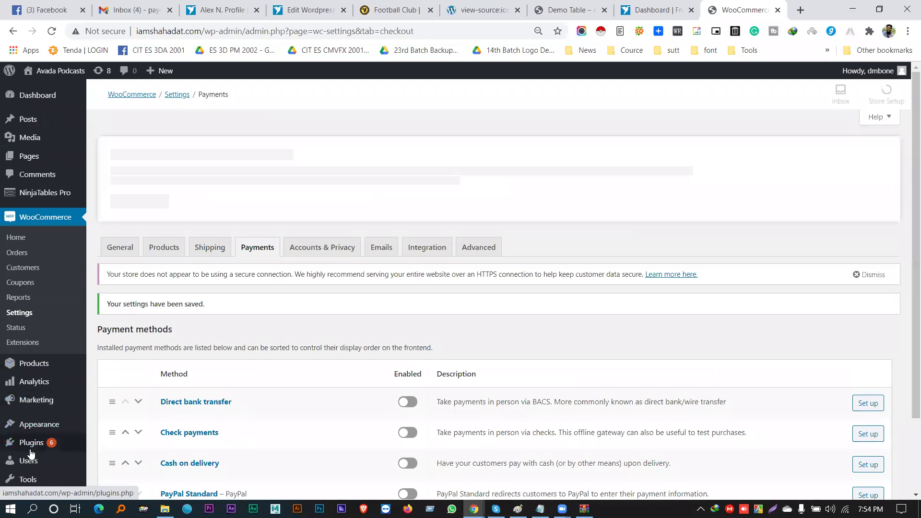
Step: Open the Add Plugins page in a separate browser tab and search the plugin directory for bKash
{"action": "mouse_move", "coordinate": [79, 443]}
{"action": "middle_click", "coordinate": [107, 454]}
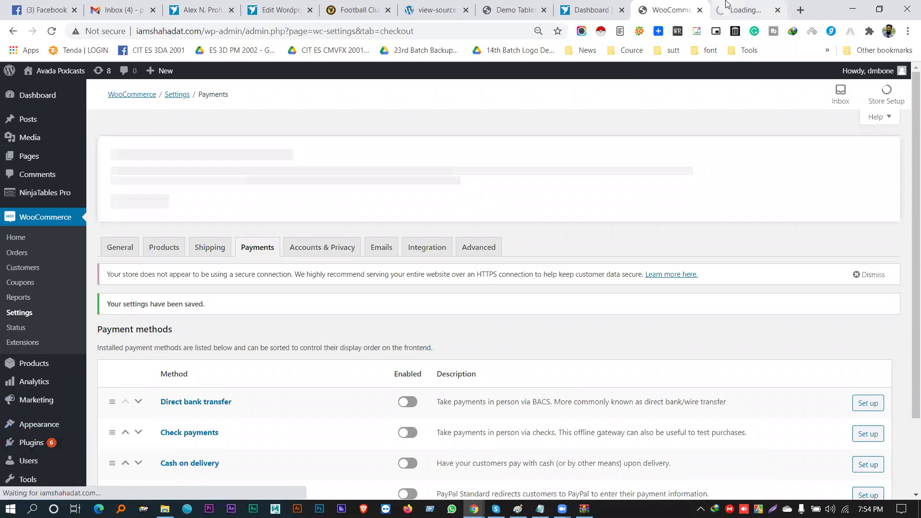
{"action": "left_click", "coordinate": [713, 10]}
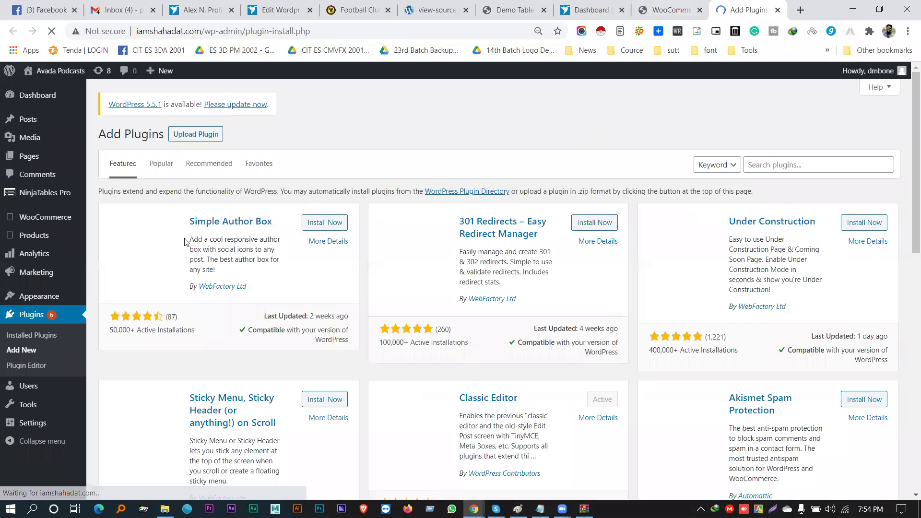
{"action": "left_click", "coordinate": [780, 168]}
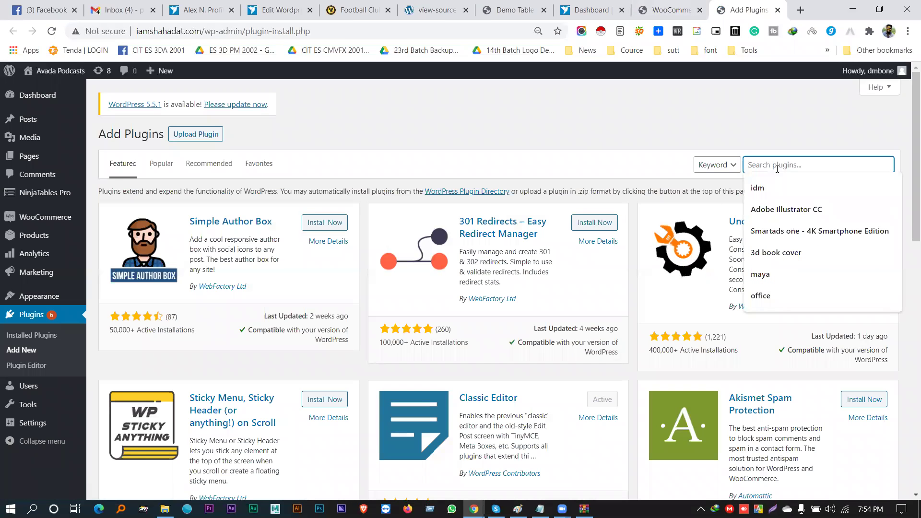
{"action": "type", "text": "bksh"}
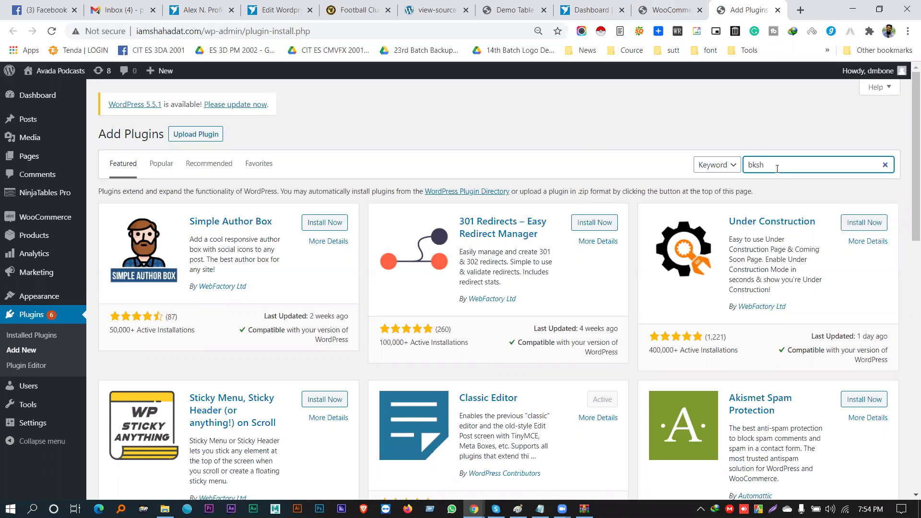
{"action": "type", "text": "sh"}
{"action": "key", "text": "BackSpace"}
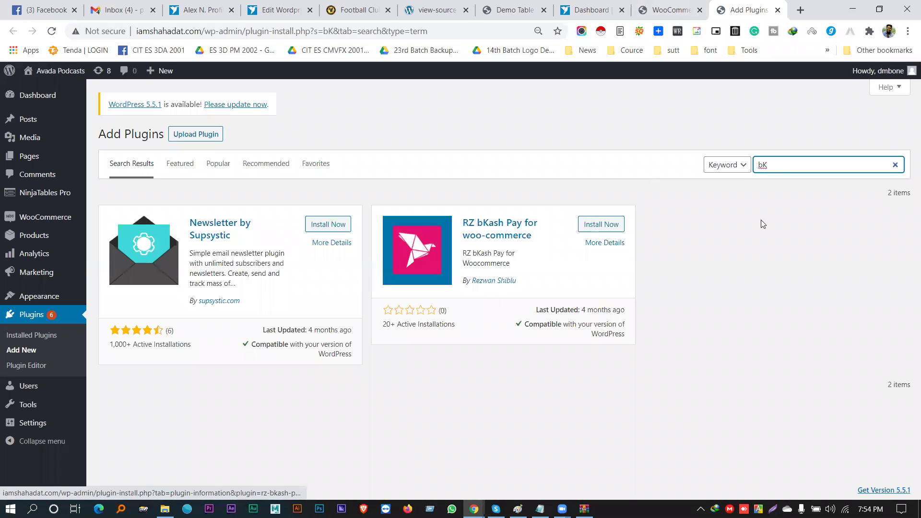
{"action": "type", "text": "ash"}
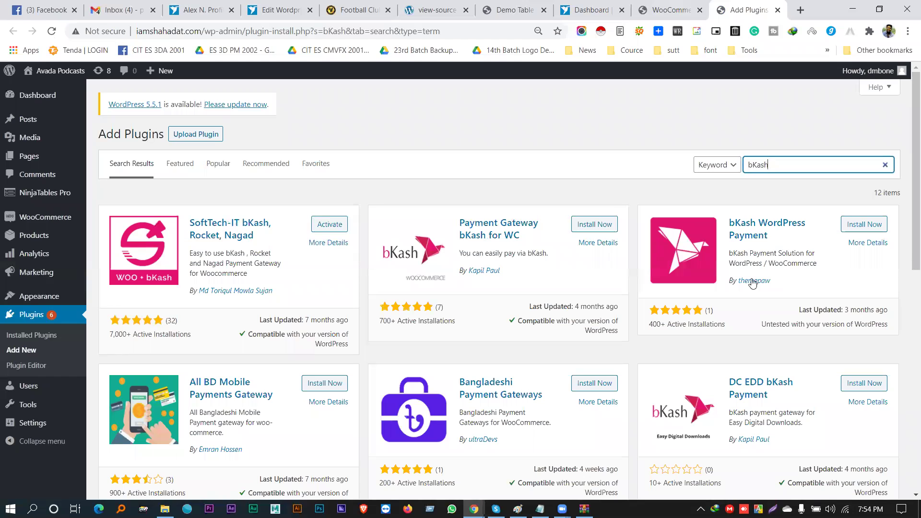
Step: Activate the SoftTech-IT bKash, Rocket, Nagad plugin and dismiss the insecure connection notice on the Plugins page
{"action": "scroll", "coordinate": [700, 288], "scroll_direction": "down", "scroll_amount": 1}
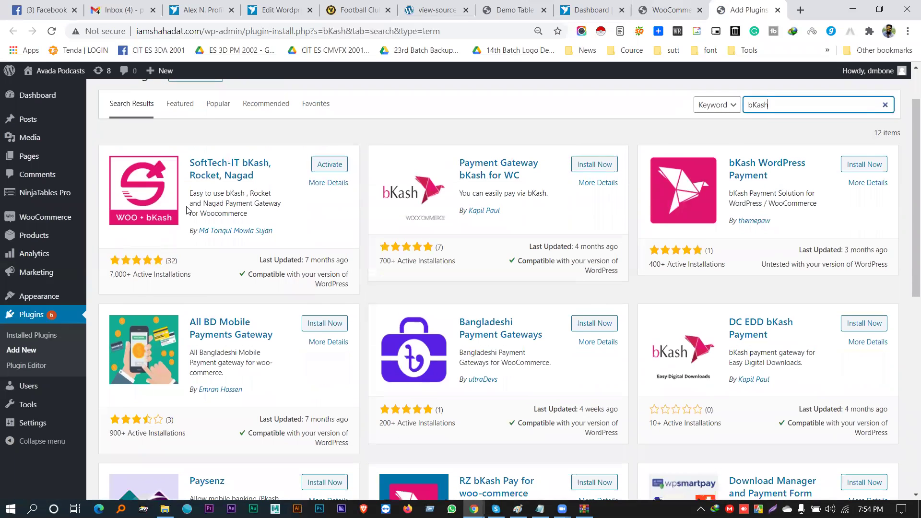
{"action": "scroll", "coordinate": [222, 222], "scroll_direction": "up", "scroll_amount": 1}
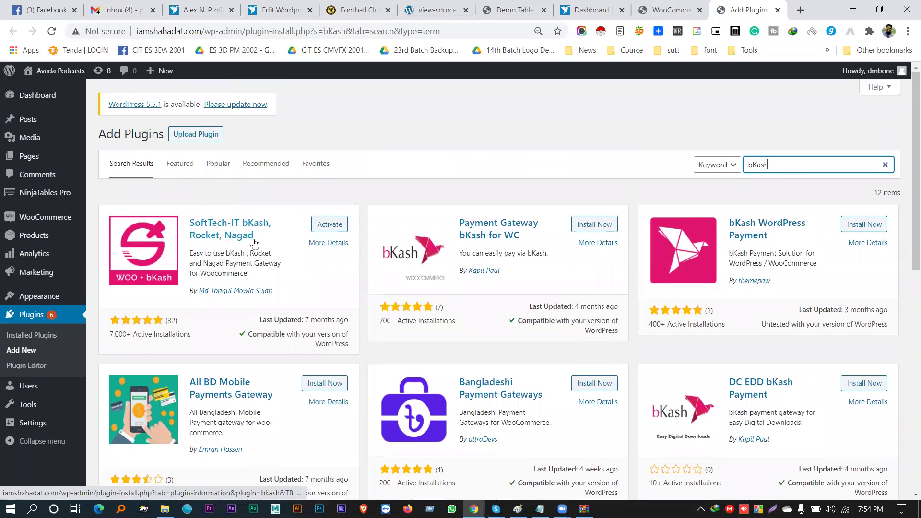
{"action": "left_click_drag", "start_coordinate": [272, 291], "coordinate": [199, 290]}
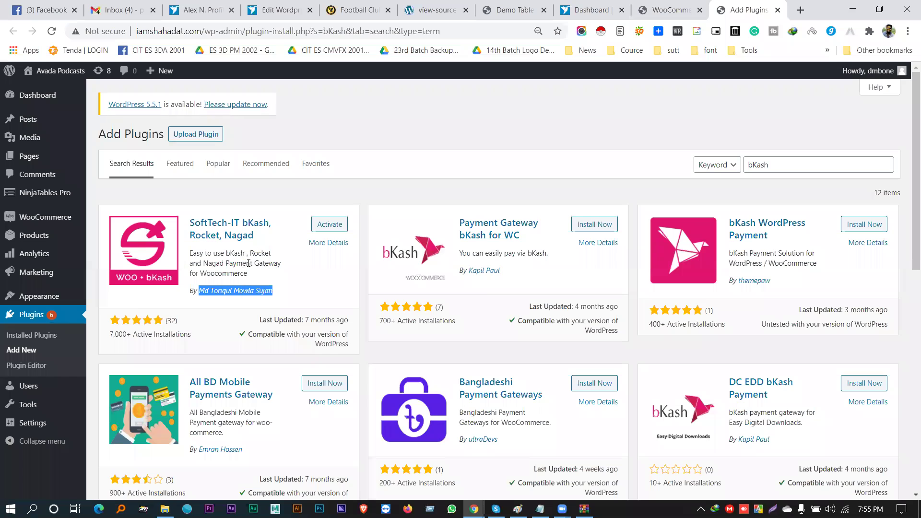
{"action": "left_click", "coordinate": [330, 226]}
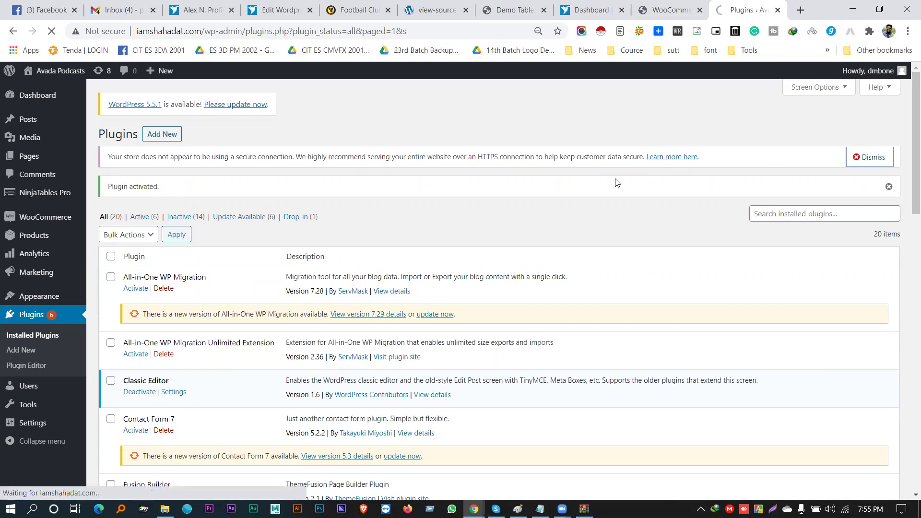
{"action": "left_click", "coordinate": [870, 157]}
{"action": "scroll", "coordinate": [250, 247], "scroll_direction": "down", "scroll_amount": 7}
{"action": "scroll", "coordinate": [194, 284], "scroll_direction": "up", "scroll_amount": 8}
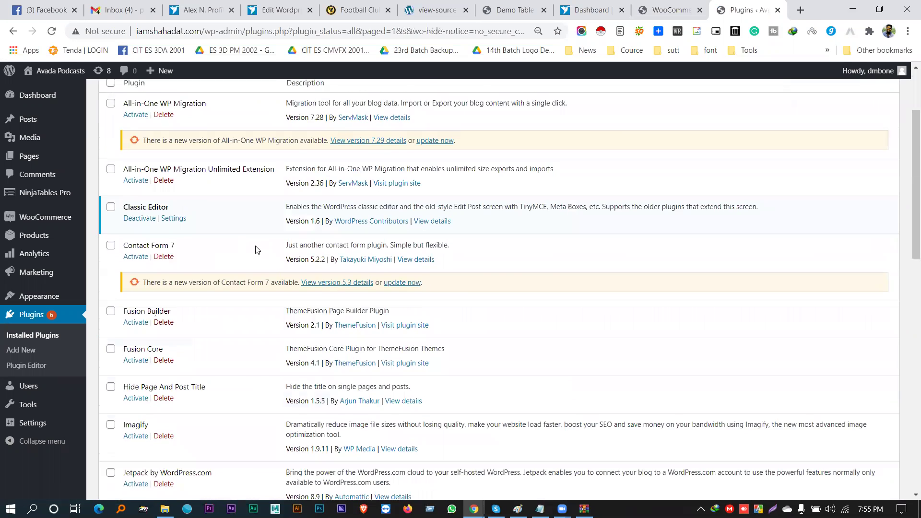
Step: Reload the WooCommerce Payments settings and look over the updated list of payment methods
{"action": "scroll", "coordinate": [195, 285], "scroll_direction": "down", "scroll_amount": 2}
{"action": "left_click", "coordinate": [671, 9]}
{"action": "right_click", "coordinate": [679, 9]}
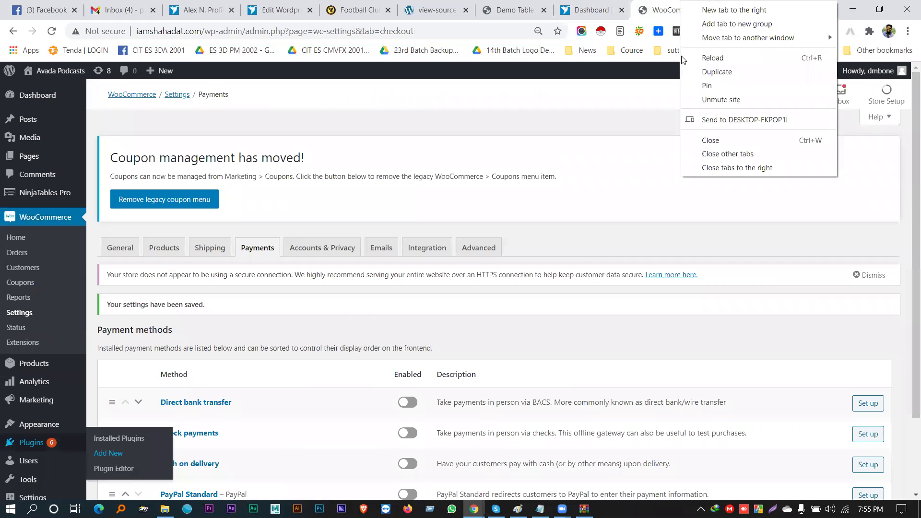
{"action": "left_click", "coordinate": [691, 58]}
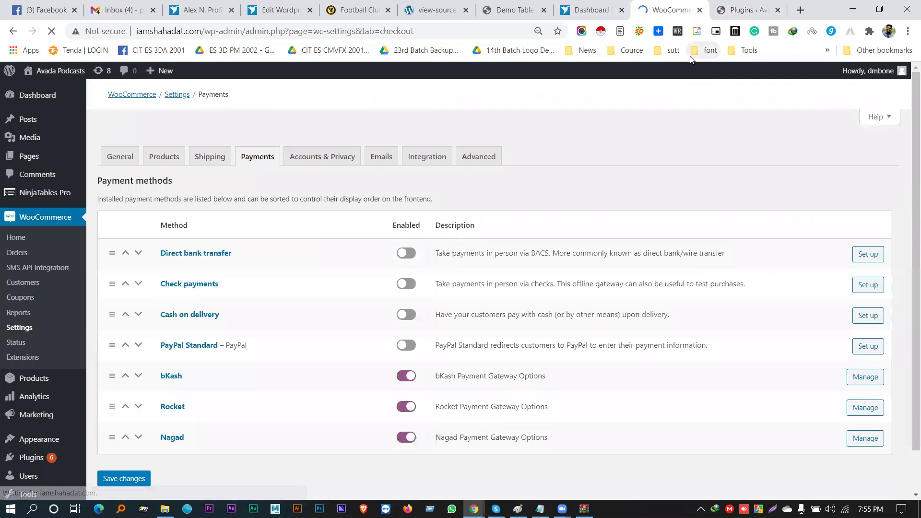
{"action": "scroll", "coordinate": [212, 329], "scroll_direction": "down", "scroll_amount": 3}
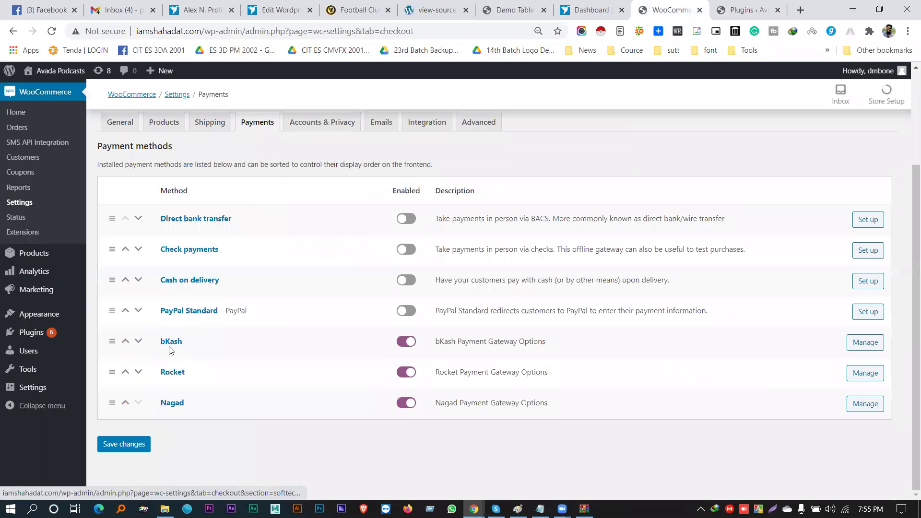
Step: Examine the SoftTech-IT bKash, Rocket, Nagad entry in the installed plugins list
{"action": "key", "text": "ctrl+Tab"}
{"action": "scroll", "coordinate": [182, 294], "scroll_direction": "down", "scroll_amount": 4}
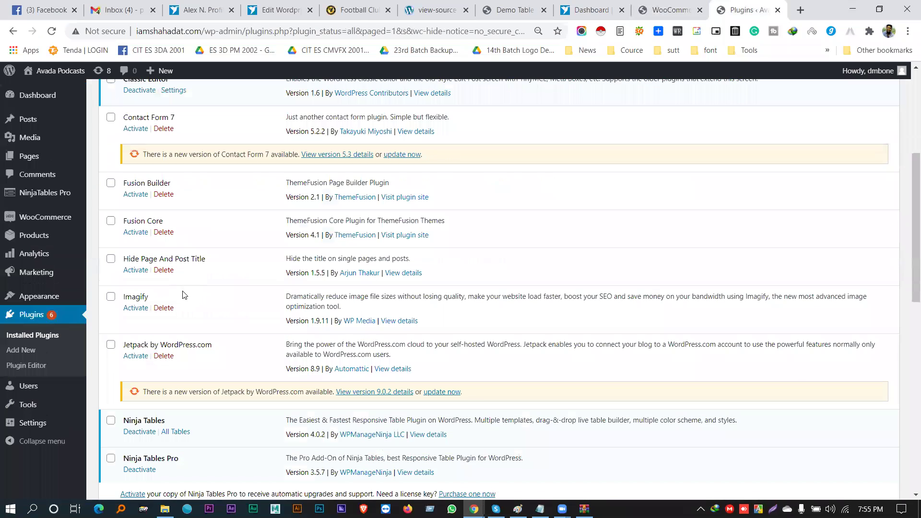
{"action": "scroll", "coordinate": [182, 288], "scroll_direction": "down", "scroll_amount": 6}
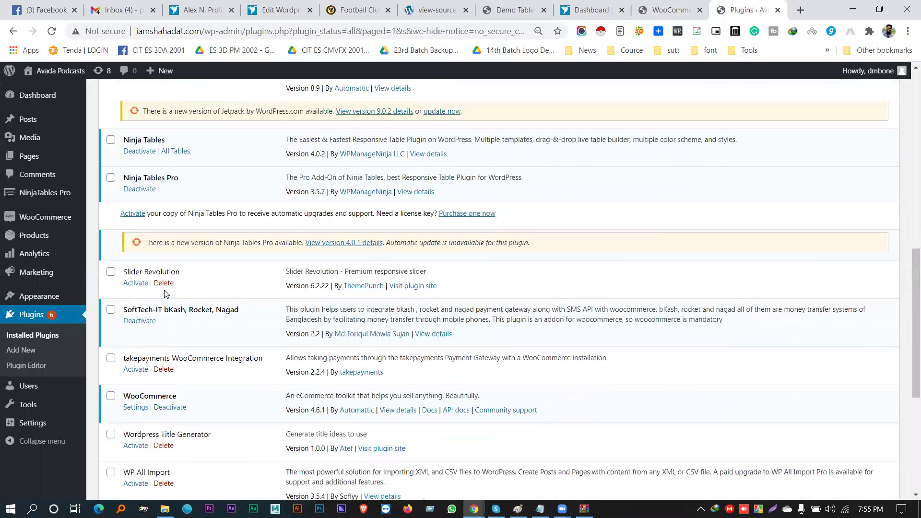
{"action": "double_click", "coordinate": [175, 230]}
{"action": "double_click", "coordinate": [201, 230]}
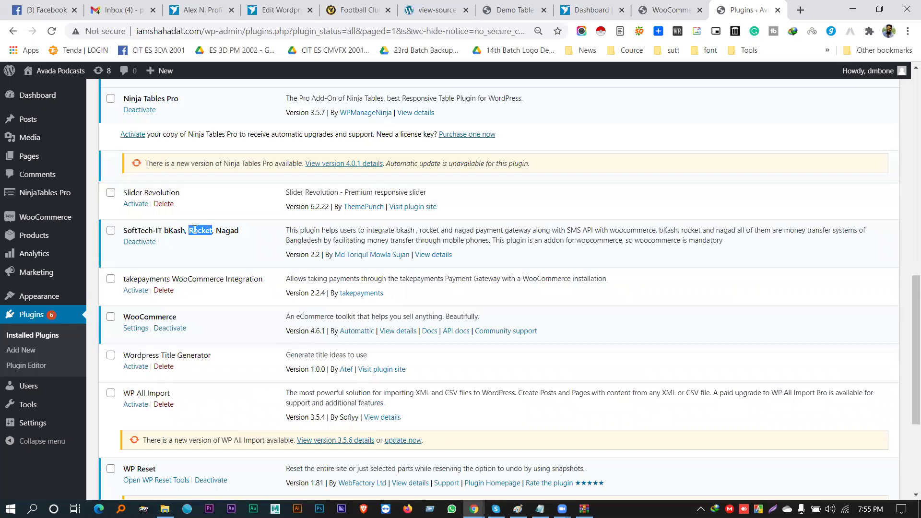
{"action": "double_click", "coordinate": [227, 230]}
Step: Open the bKash payment method's settings, fill in the bKash phone number and set the Agent/Personal option to Personal
{"action": "key", "text": "ctrl+shift+Tab"}
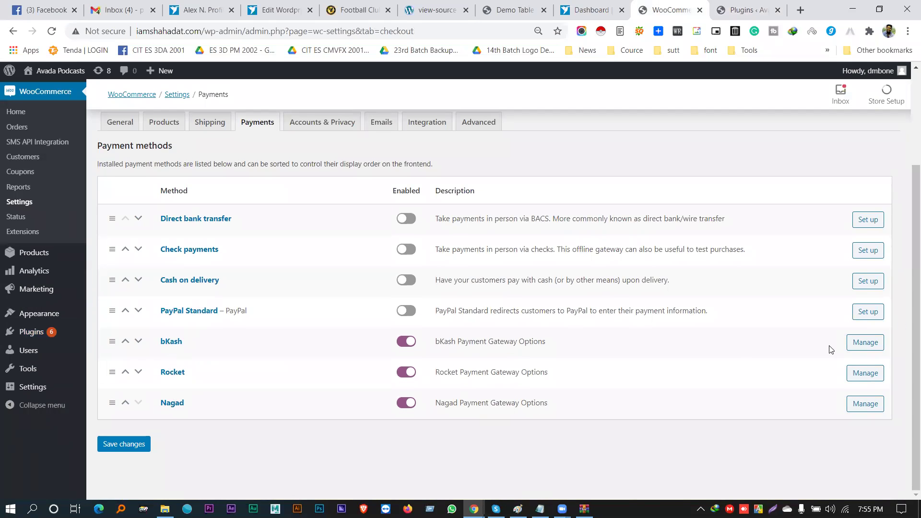
{"action": "left_click", "coordinate": [854, 342]}
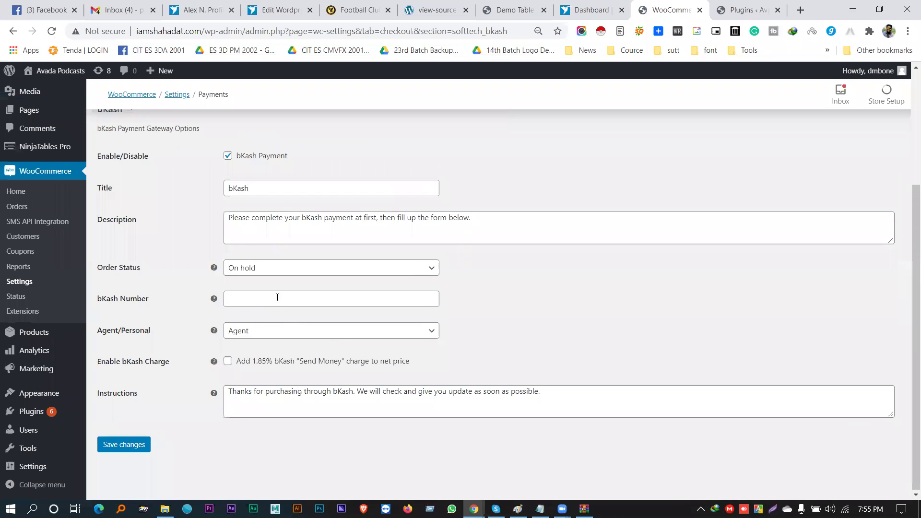
{"action": "left_click", "coordinate": [292, 298]}
{"action": "left_click", "coordinate": [287, 320]}
{"action": "left_click", "coordinate": [278, 331]}
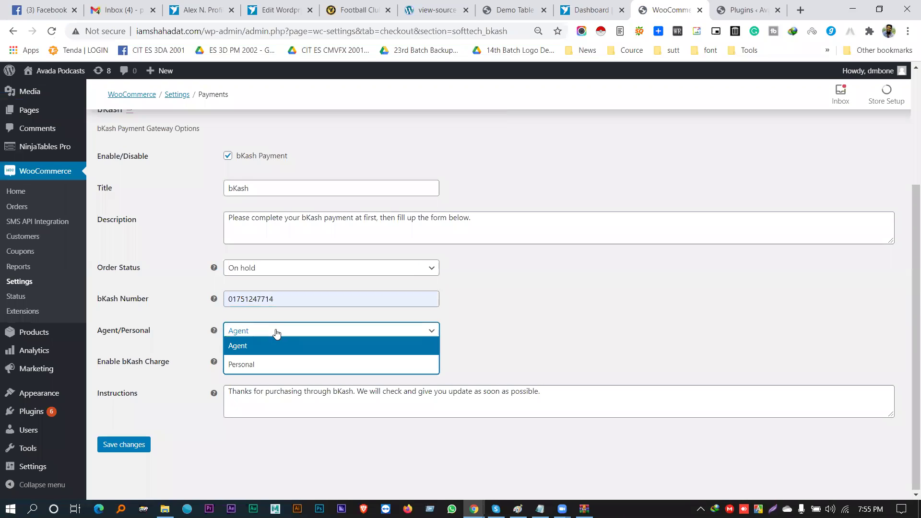
{"action": "left_click", "coordinate": [268, 362]}
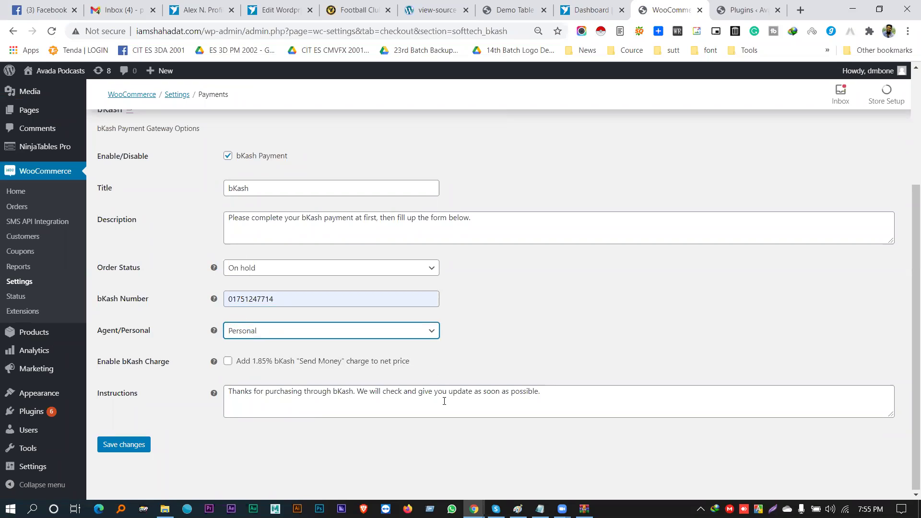
{"action": "left_click", "coordinate": [475, 319]}
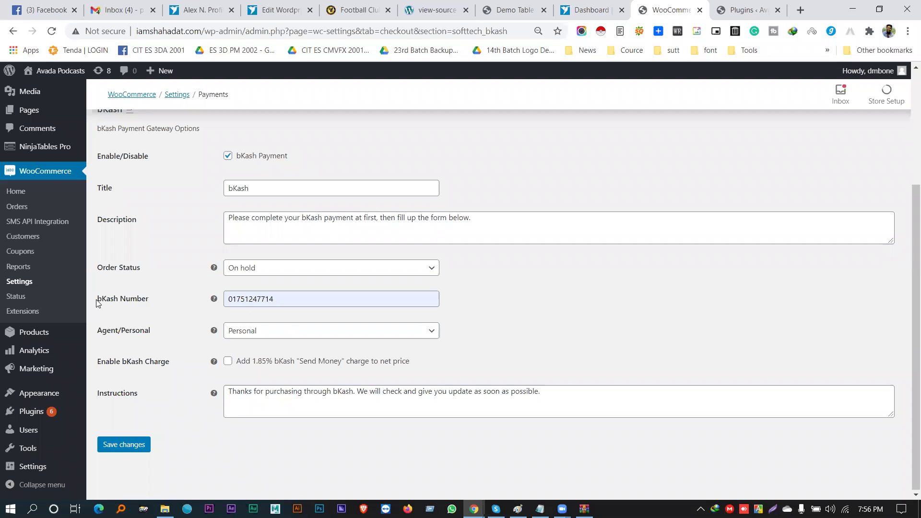
Step: Review the bKash Number field and the Instructions text in the bKash payment settings
{"action": "double_click", "coordinate": [279, 297]}
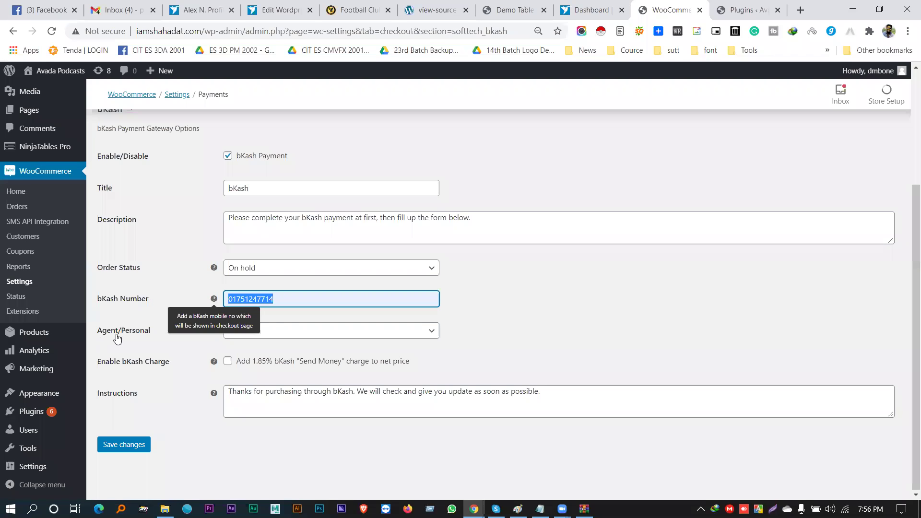
{"action": "left_click", "coordinate": [553, 333]}
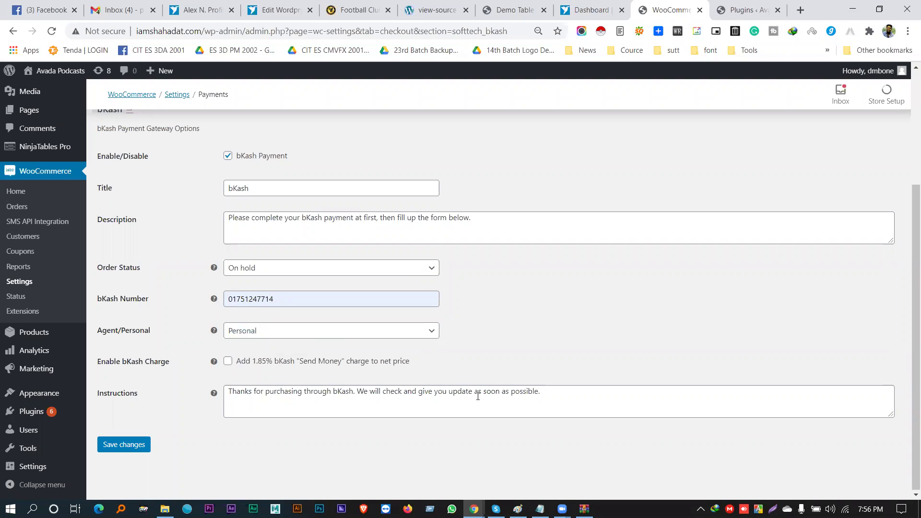
{"action": "left_click", "coordinate": [505, 392]}
{"action": "left_click_drag", "start_coordinate": [509, 392], "coordinate": [259, 387]}
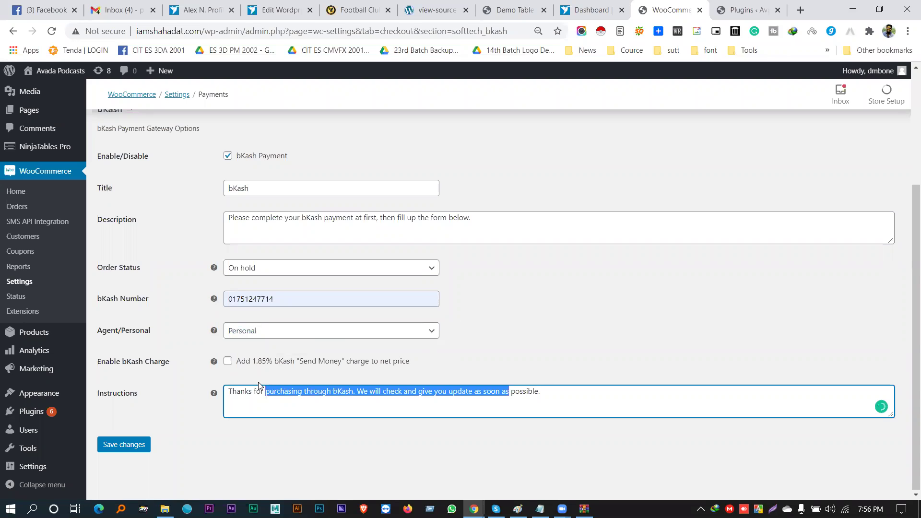
Step: Set the bKash Agent/Personal option to Agent and enable adding the 1.85% "Send Money" charge to the net price
{"action": "left_click", "coordinate": [312, 331]}
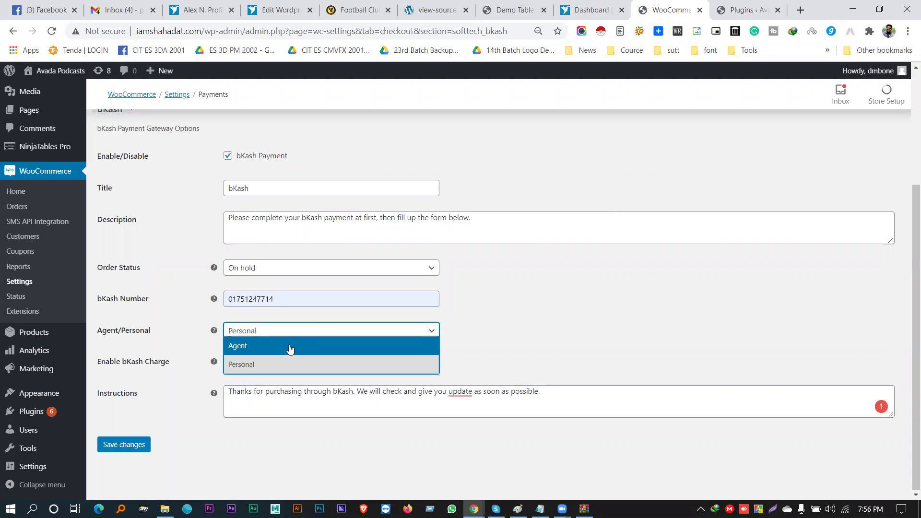
{"action": "left_click", "coordinate": [259, 354]}
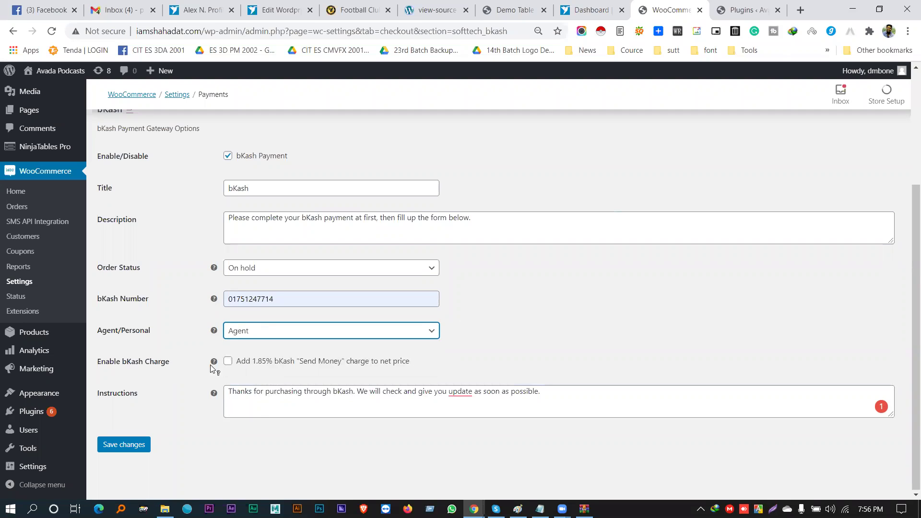
{"action": "left_click", "coordinate": [228, 361]}
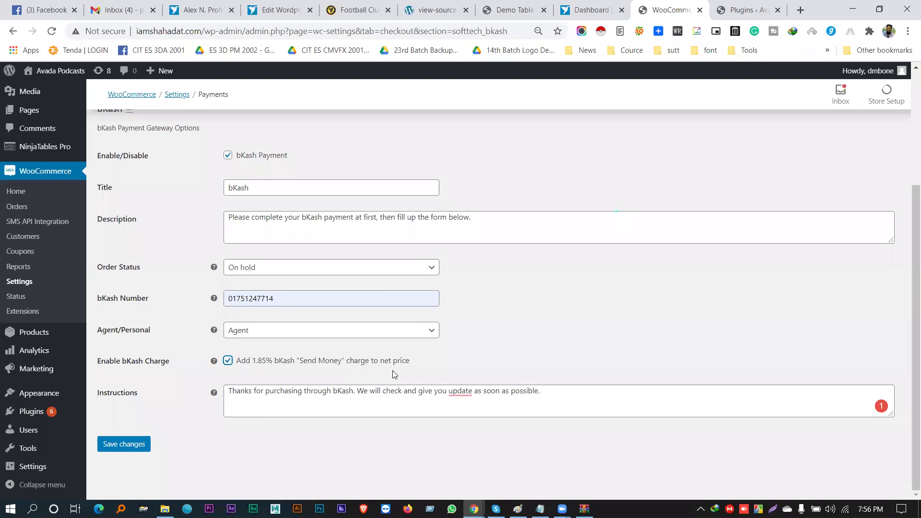
{"action": "left_click_drag", "start_coordinate": [228, 390], "coordinate": [549, 390]}
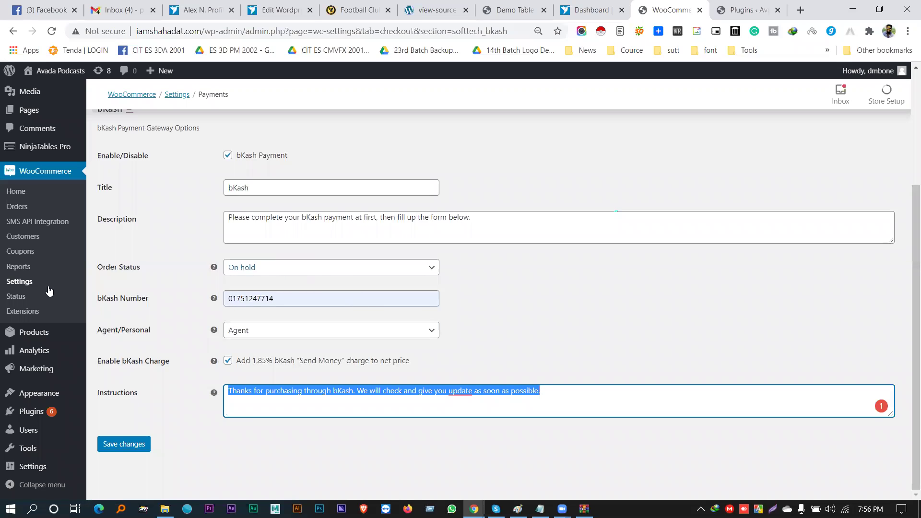
Step: Check the Order Status choices for bKash, keep On hold selected, and save the bKash payment settings
{"action": "left_click", "coordinate": [282, 275]}
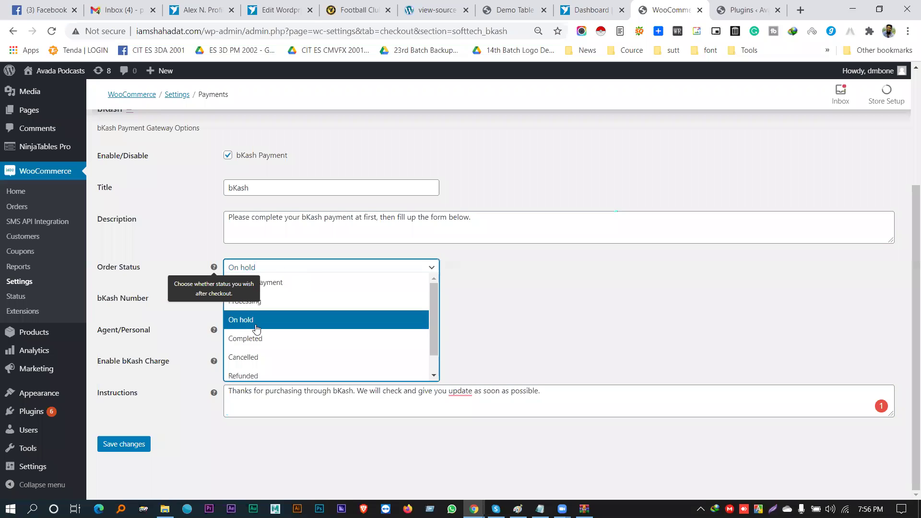
{"action": "left_click", "coordinate": [469, 299]}
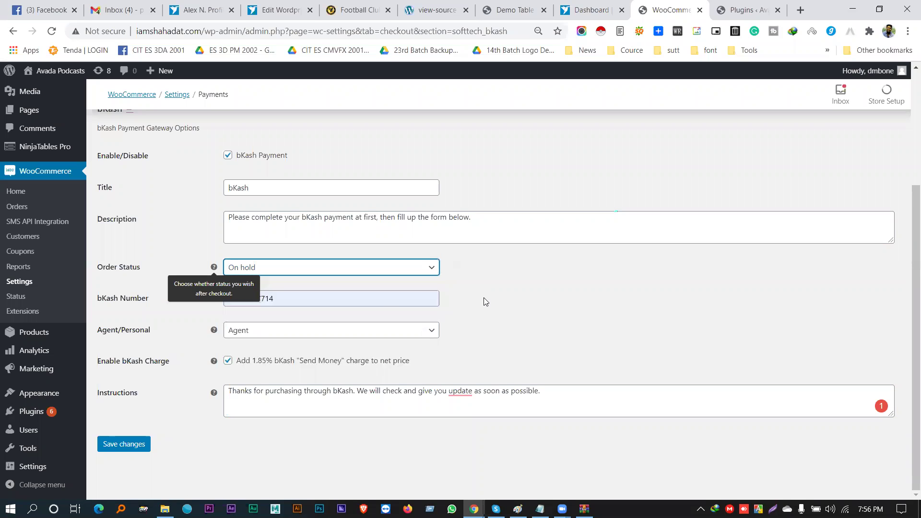
{"action": "left_click", "coordinate": [326, 300]}
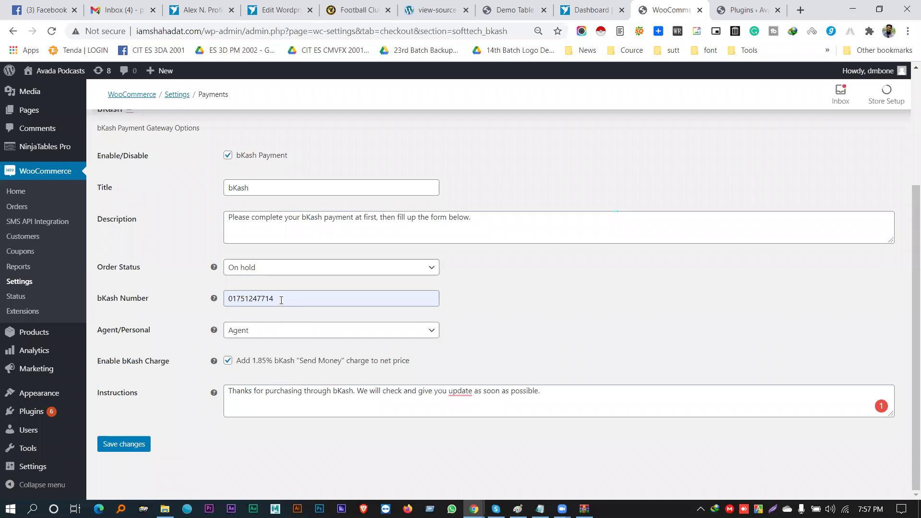
{"action": "scroll", "coordinate": [324, 305], "scroll_direction": "up", "scroll_amount": 1}
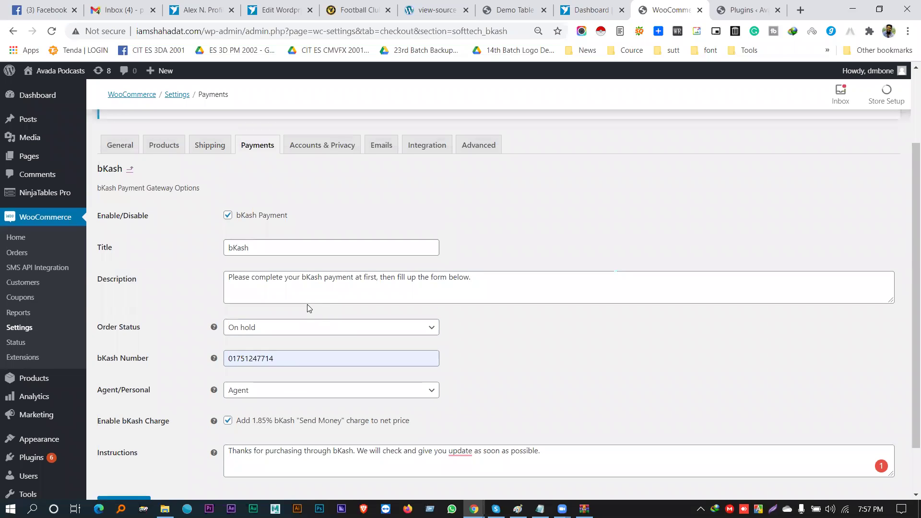
{"action": "scroll", "coordinate": [298, 324], "scroll_direction": "down", "scroll_amount": 1}
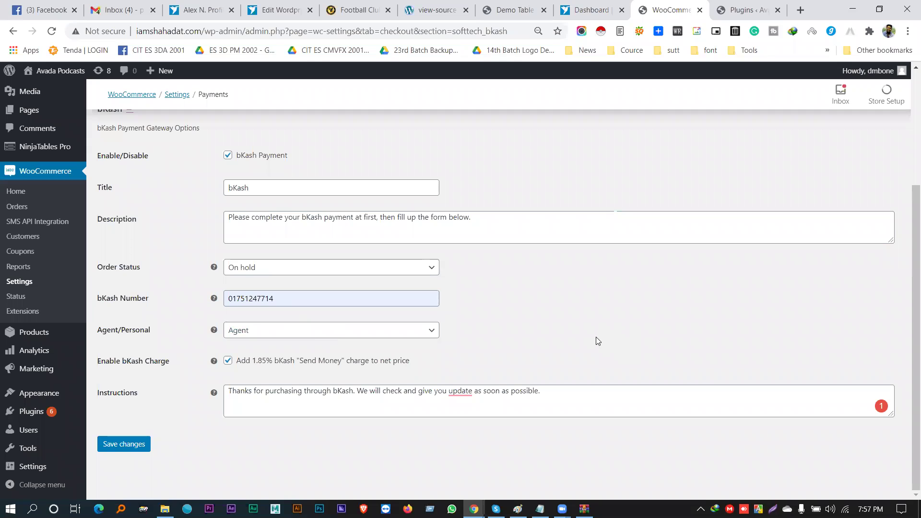
{"action": "left_click", "coordinate": [135, 444]}
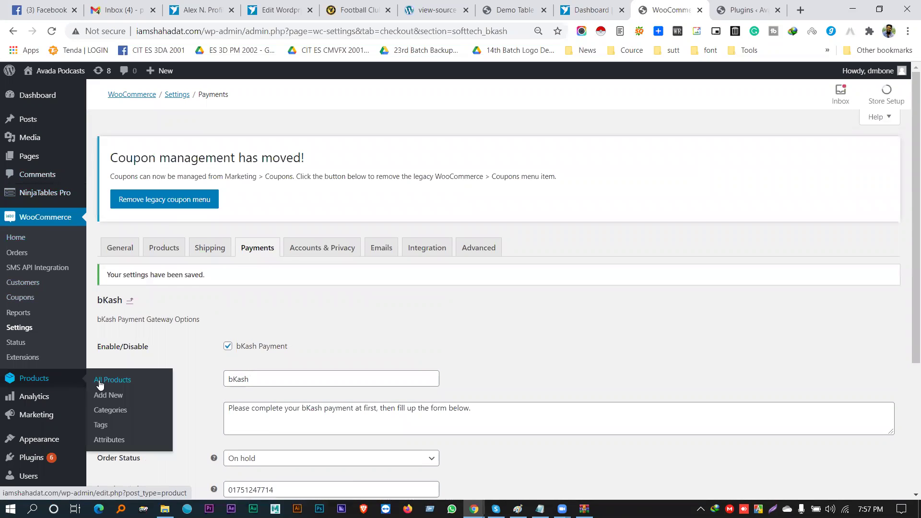
Step: Open the list of all products in a new tab and view the storefront page of the Cotton Casual T-shirt for Men – Multicolor
{"action": "middle_click", "coordinate": [100, 382]}
{"action": "left_click", "coordinate": [744, 8]}
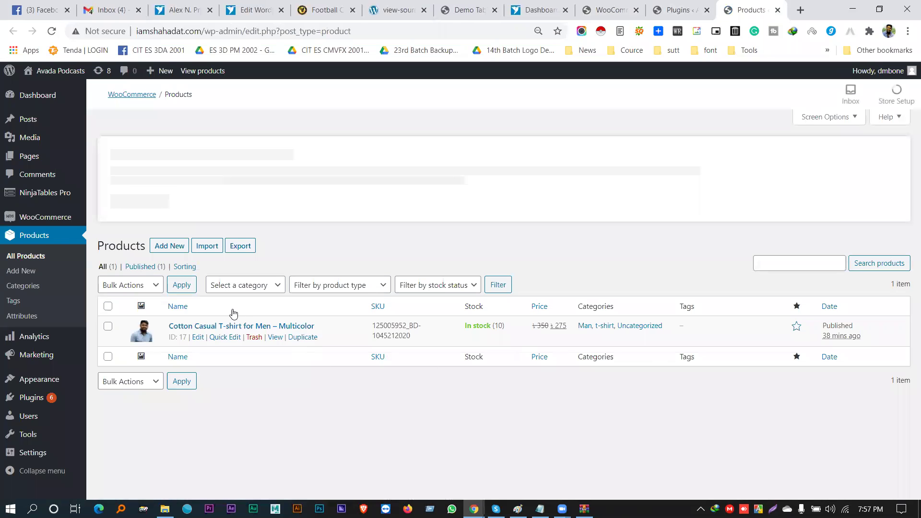
{"action": "middle_click", "coordinate": [276, 339]}
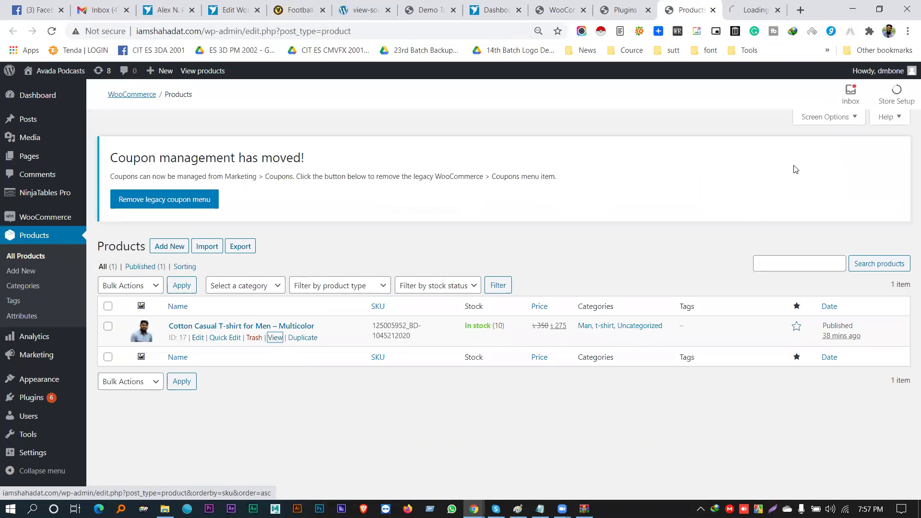
{"action": "left_click", "coordinate": [754, 10]}
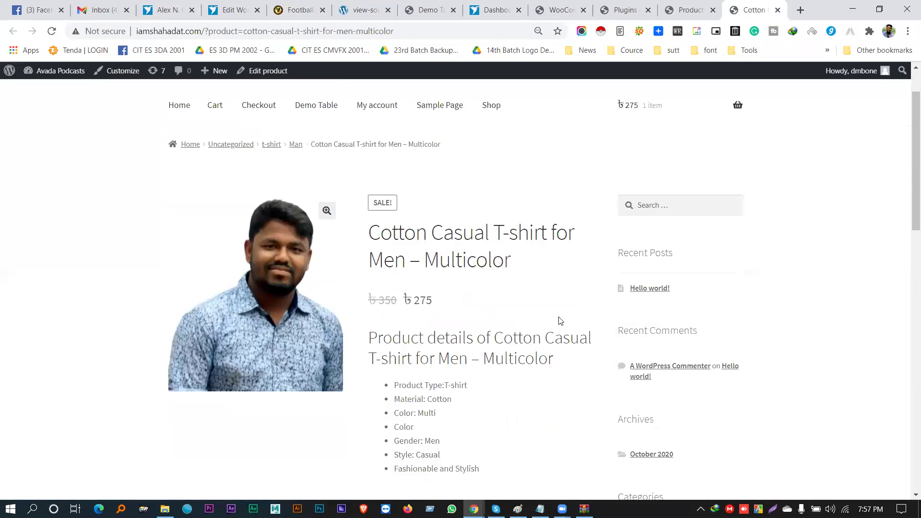
{"action": "scroll", "coordinate": [527, 350], "scroll_direction": "down", "scroll_amount": 6}
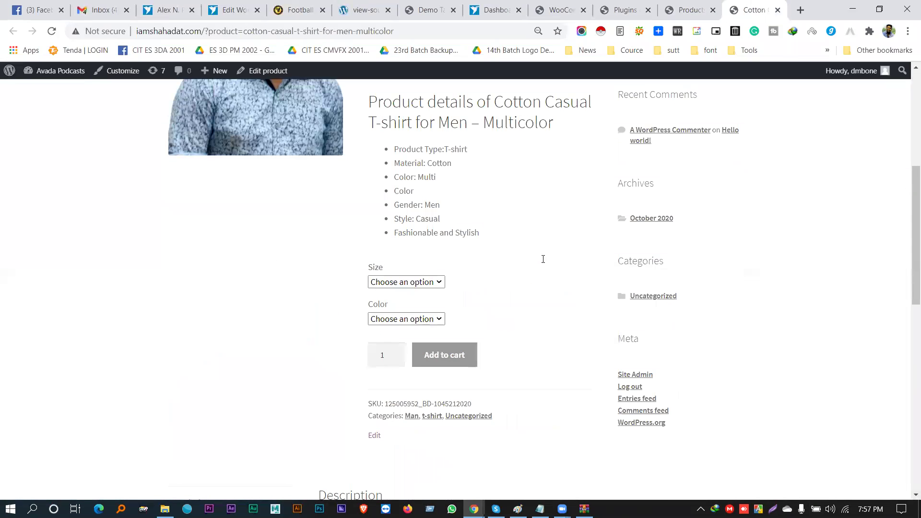
{"action": "scroll", "coordinate": [541, 259], "scroll_direction": "up", "scroll_amount": 6}
Step: Proceed to checkout from the cart summary on the product page and view the bKash payment section
{"action": "mouse_move", "coordinate": [681, 168]}
{"action": "left_click", "coordinate": [666, 331]}
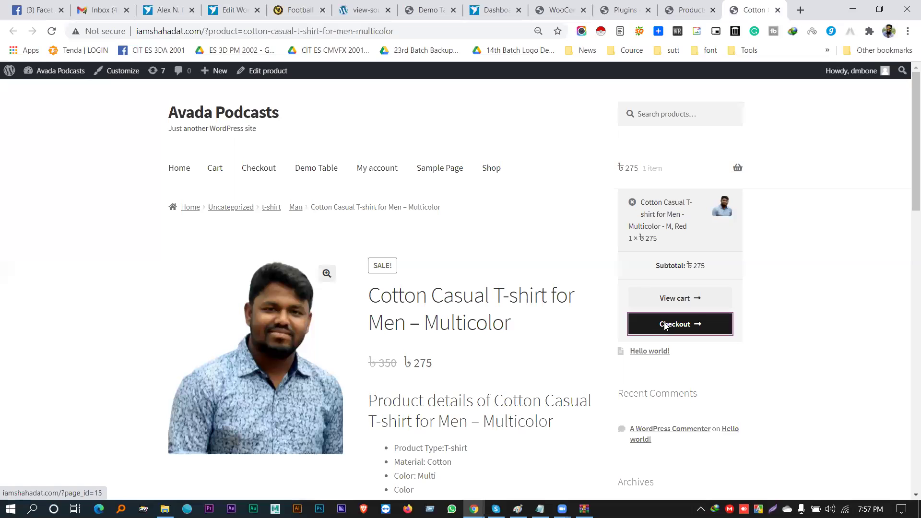
{"action": "scroll", "coordinate": [428, 307], "scroll_direction": "down", "scroll_amount": 10}
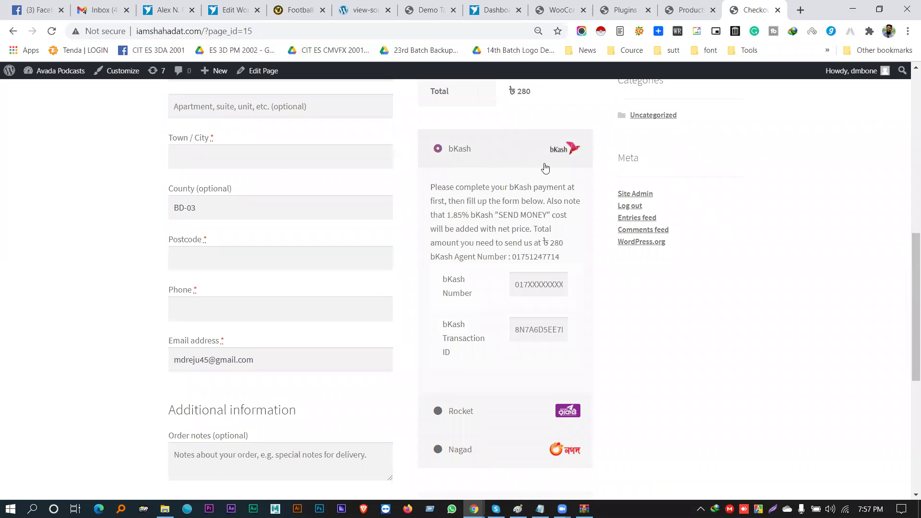
{"action": "scroll", "coordinate": [542, 174], "scroll_direction": "down", "scroll_amount": 3}
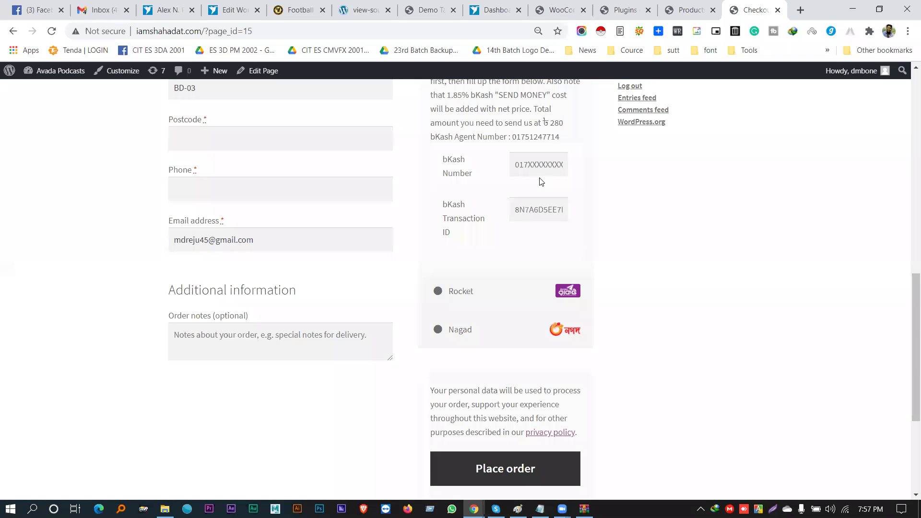
{"action": "scroll", "coordinate": [540, 182], "scroll_direction": "up", "scroll_amount": 1}
Step: Examine the bKash instructions at checkout, including the amount to send, the agent number, and the bKash Number and Transaction ID fields
{"action": "left_click", "coordinate": [525, 224]}
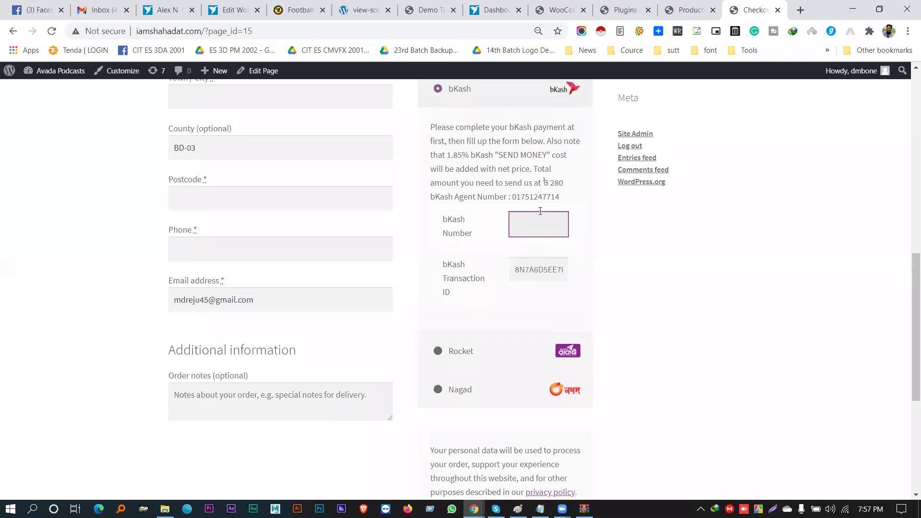
{"action": "left_click", "coordinate": [553, 181]}
{"action": "left_click_drag", "start_coordinate": [460, 197], "coordinate": [560, 197]}
{"action": "left_click", "coordinate": [540, 194]}
{"action": "double_click", "coordinate": [559, 182]}
{"action": "double_click", "coordinate": [557, 201]}
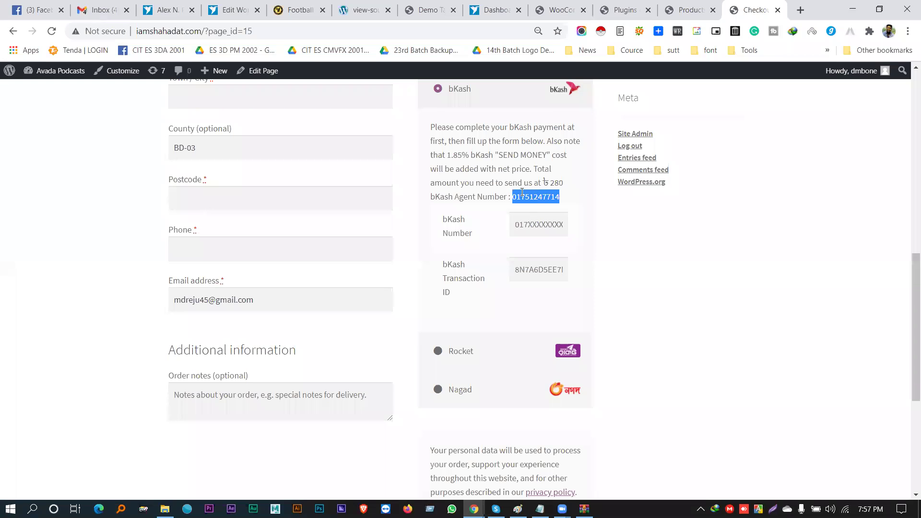
{"action": "left_click", "coordinate": [529, 228]}
{"action": "left_click", "coordinate": [534, 270]}
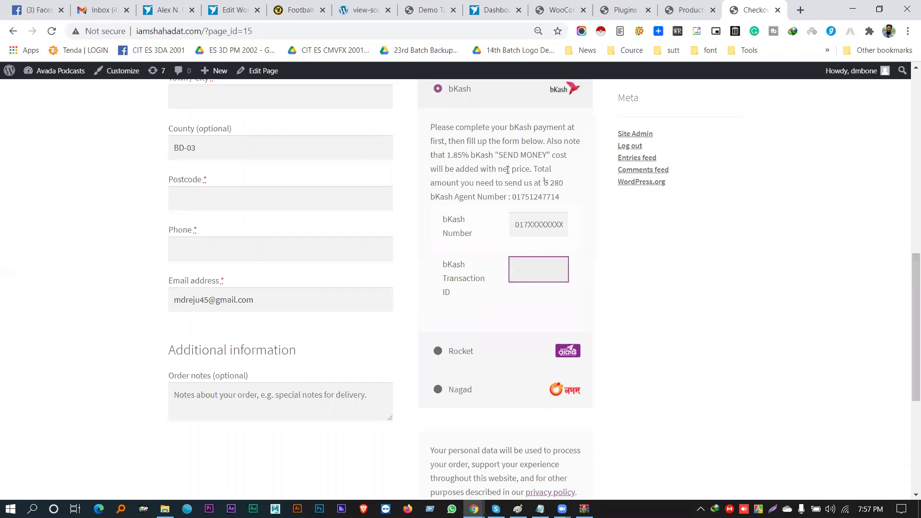
{"action": "scroll", "coordinate": [513, 182], "scroll_direction": "up", "scroll_amount": 3}
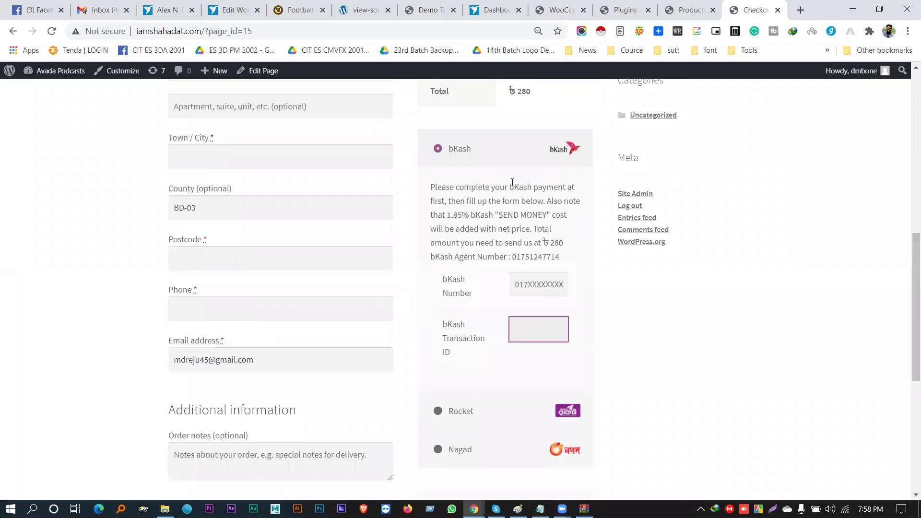
{"action": "scroll", "coordinate": [500, 202], "scroll_direction": "down", "scroll_amount": 3}
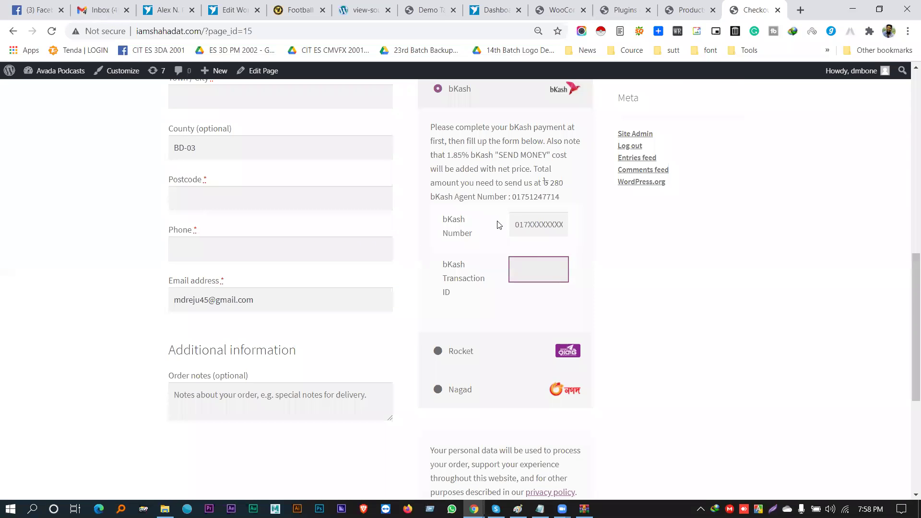
Step: Select Rocket as the checkout payment method and review its fields, the order total and the billing details form
{"action": "scroll", "coordinate": [501, 249], "scroll_direction": "down", "scroll_amount": 3}
{"action": "left_click", "coordinate": [461, 233]}
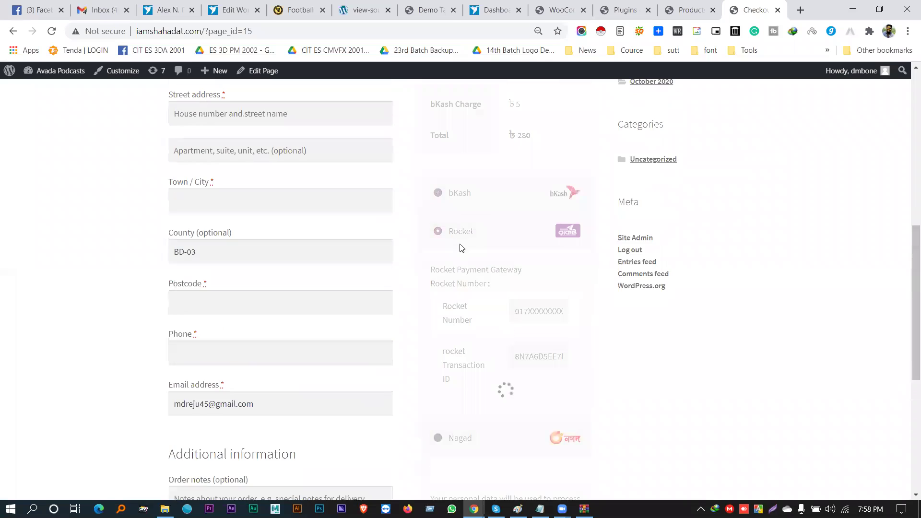
{"action": "scroll", "coordinate": [479, 246], "scroll_direction": "down", "scroll_amount": 3}
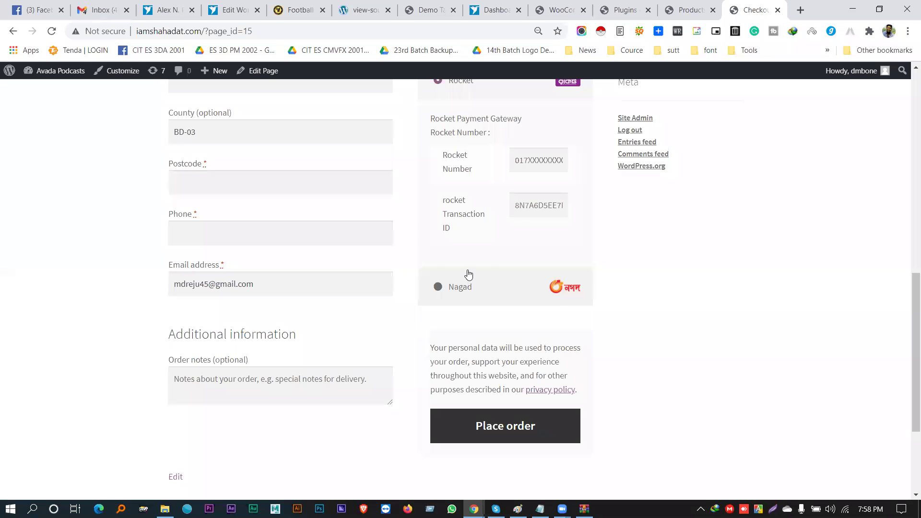
{"action": "scroll", "coordinate": [541, 221], "scroll_direction": "up", "scroll_amount": 1}
{"action": "scroll", "coordinate": [541, 221], "scroll_direction": "down", "scroll_amount": 1}
{"action": "scroll", "coordinate": [536, 227], "scroll_direction": "up", "scroll_amount": 8}
{"action": "scroll", "coordinate": [529, 239], "scroll_direction": "down", "scroll_amount": 11}
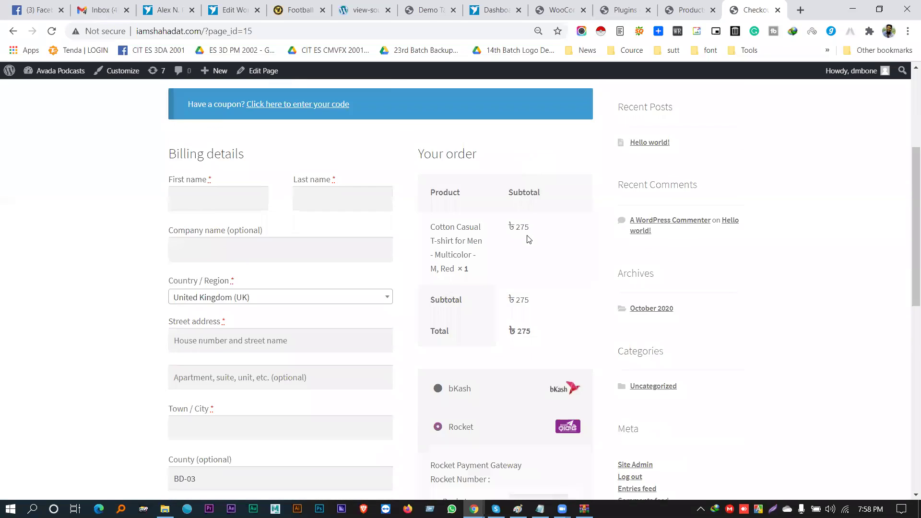
{"action": "scroll", "coordinate": [340, 305], "scroll_direction": "up", "scroll_amount": 9}
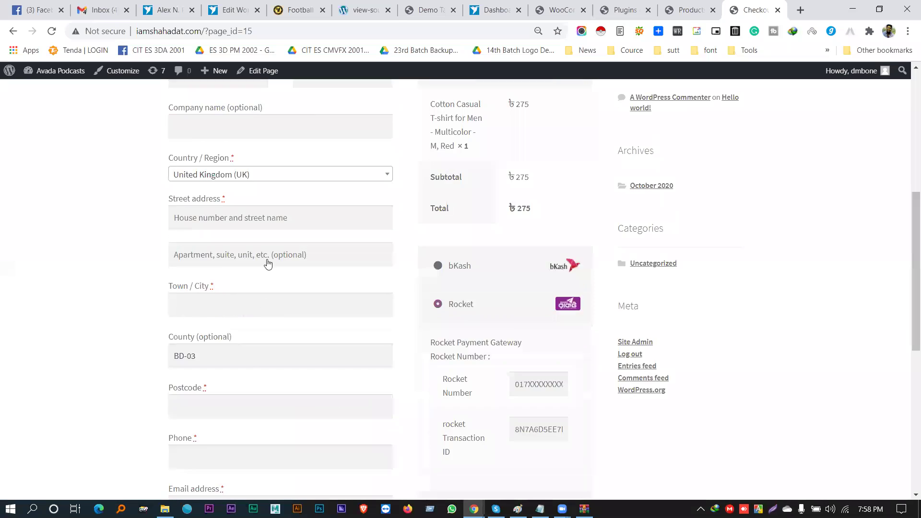
{"action": "scroll", "coordinate": [486, 286], "scroll_direction": "down", "scroll_amount": 9}
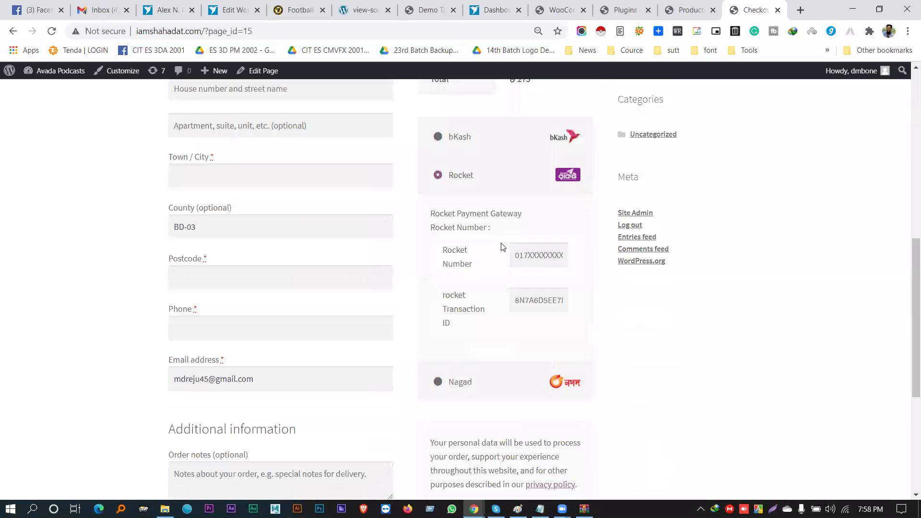
{"action": "scroll", "coordinate": [623, 313], "scroll_direction": "up", "scroll_amount": 6}
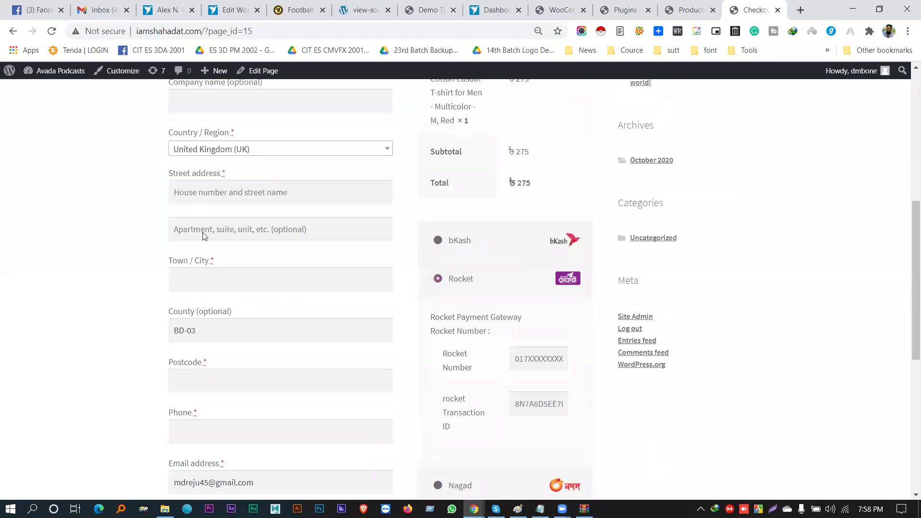
{"action": "scroll", "coordinate": [346, 170], "scroll_direction": "up", "scroll_amount": 3}
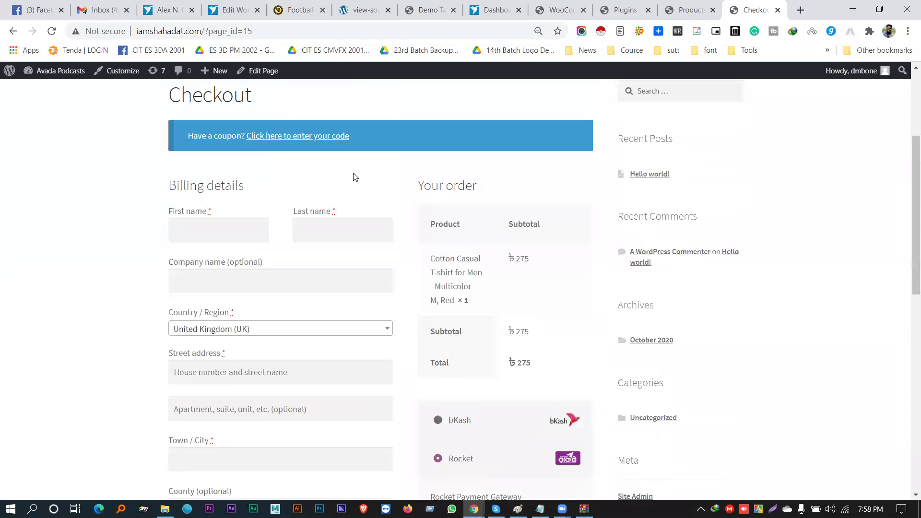
{"action": "scroll", "coordinate": [355, 177], "scroll_direction": "up", "scroll_amount": 4}
Step: Return to the WooCommerce settings tab and open the full list of payment methods
{"action": "left_click", "coordinate": [689, 7]}
{"action": "left_click", "coordinate": [624, 6]}
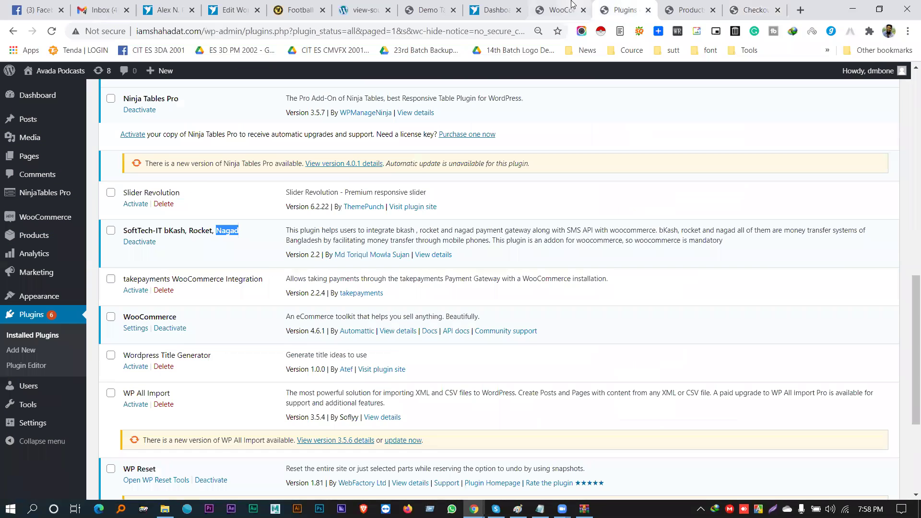
{"action": "left_click", "coordinate": [572, 4]}
{"action": "scroll", "coordinate": [275, 284], "scroll_direction": "down", "scroll_amount": 1}
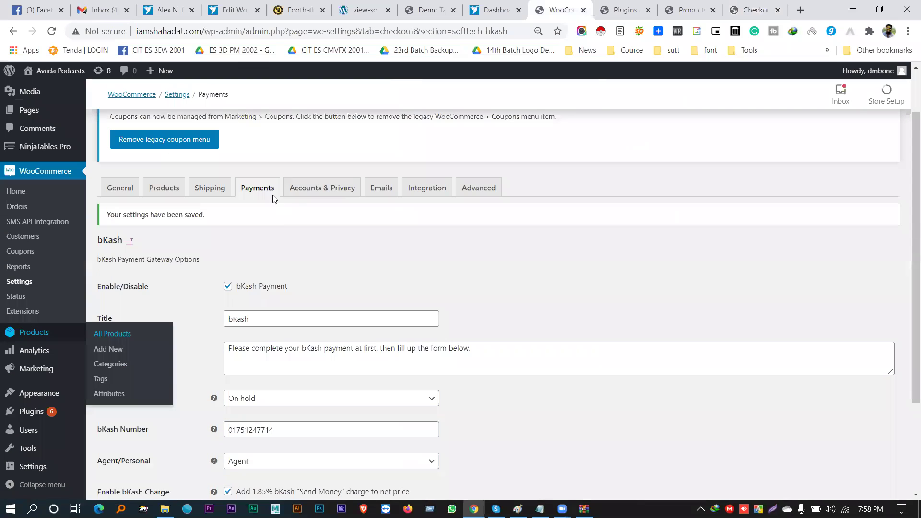
{"action": "left_click", "coordinate": [268, 199]}
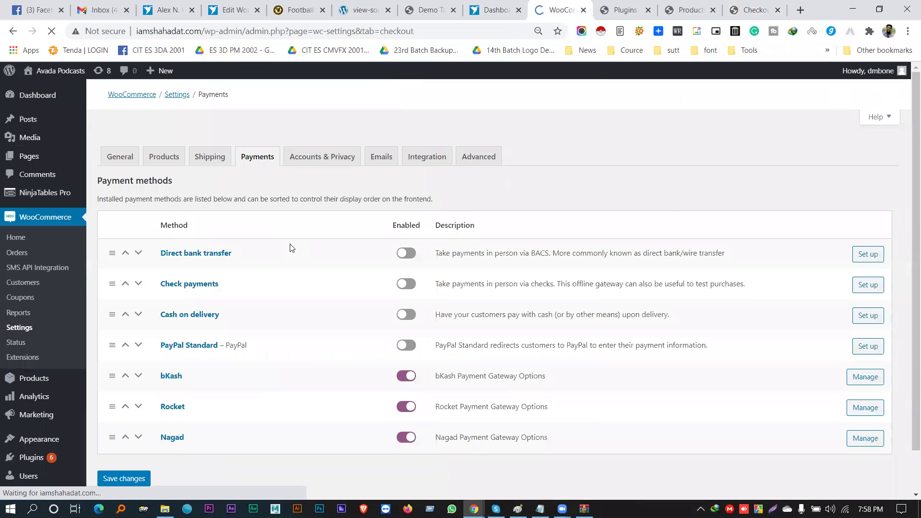
Step: Switch to the installed plugins tab and open the page for adding new plugins
{"action": "key", "text": "ctrl+Tab"}
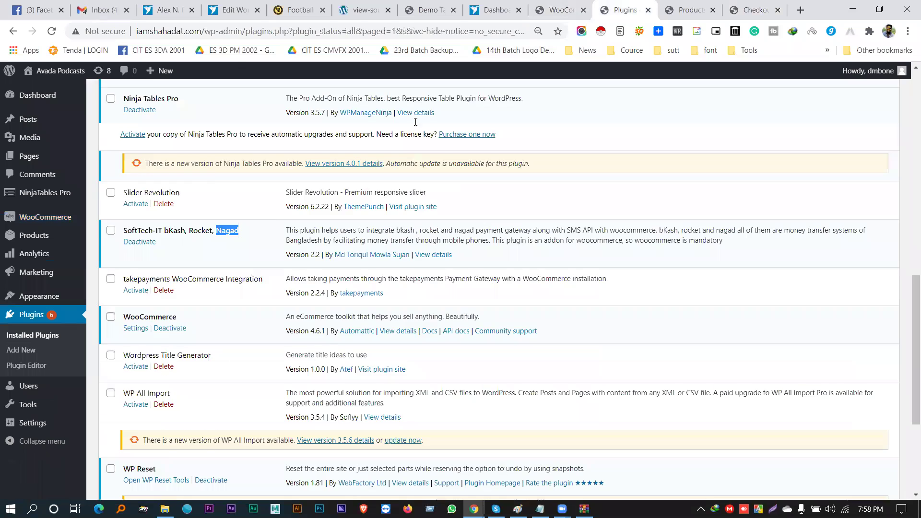
{"action": "scroll", "coordinate": [165, 194], "scroll_direction": "up", "scroll_amount": 15}
{"action": "left_click", "coordinate": [162, 133]}
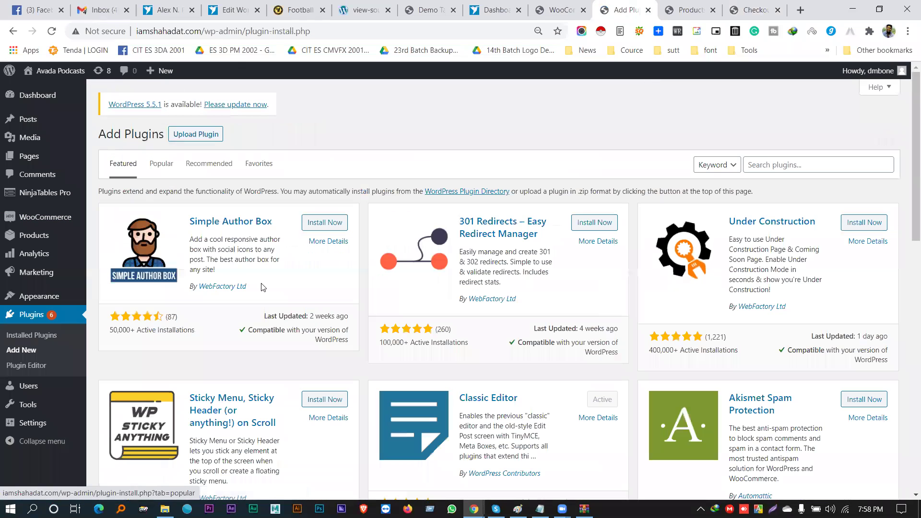
Step: Search the plugin directory for "wooc" and browse through the listed plugins
{"action": "left_click", "coordinate": [778, 169]}
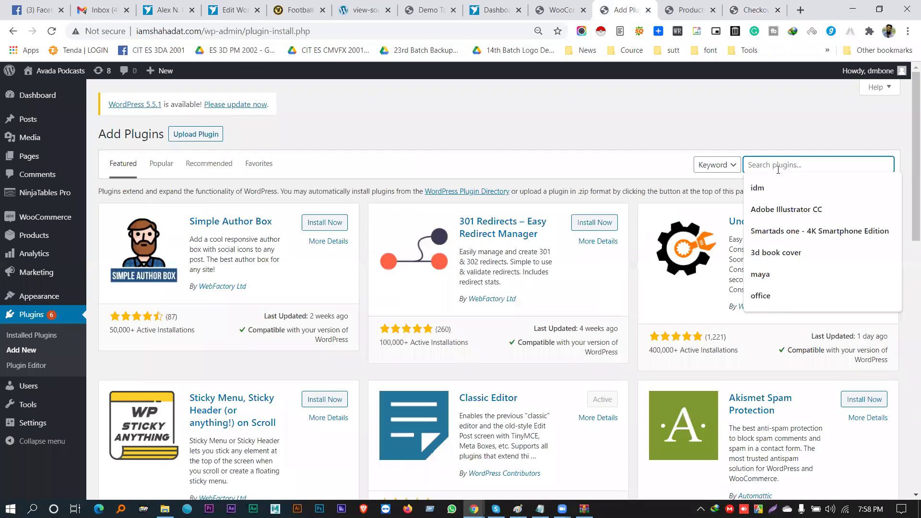
{"action": "type", "text": "wo"}
{"action": "type", "text": "c"}
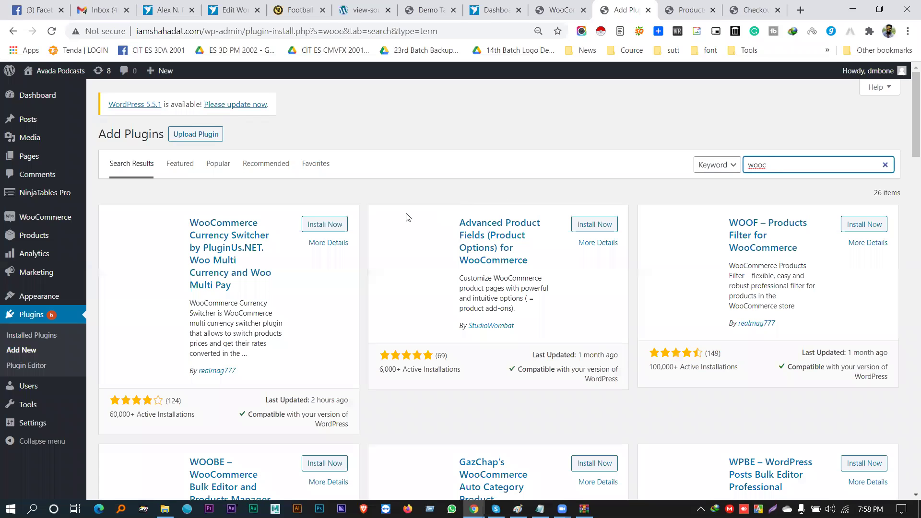
{"action": "scroll", "coordinate": [286, 297], "scroll_direction": "down", "scroll_amount": 3}
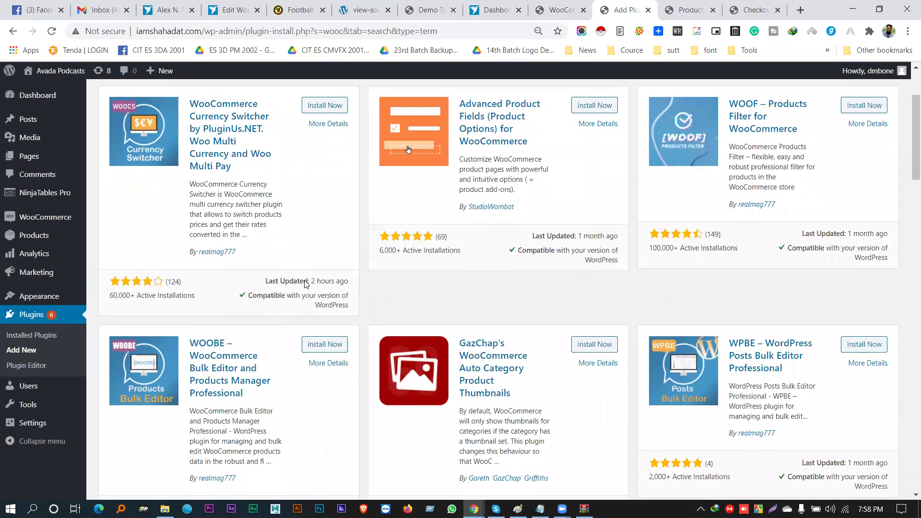
{"action": "scroll", "coordinate": [298, 283], "scroll_direction": "up", "scroll_amount": 1}
{"action": "scroll", "coordinate": [355, 264], "scroll_direction": "down", "scroll_amount": 5}
{"action": "scroll", "coordinate": [356, 266], "scroll_direction": "down", "scroll_amount": 5}
{"action": "scroll", "coordinate": [355, 265], "scroll_direction": "up", "scroll_amount": 1}
{"action": "scroll", "coordinate": [354, 264], "scroll_direction": "down", "scroll_amount": 2}
{"action": "scroll", "coordinate": [432, 249], "scroll_direction": "up", "scroll_amount": 10}
Step: Replace the plugin search term with "master card" and look through the results for a payment plugin
{"action": "key", "text": "ctrl+a"}
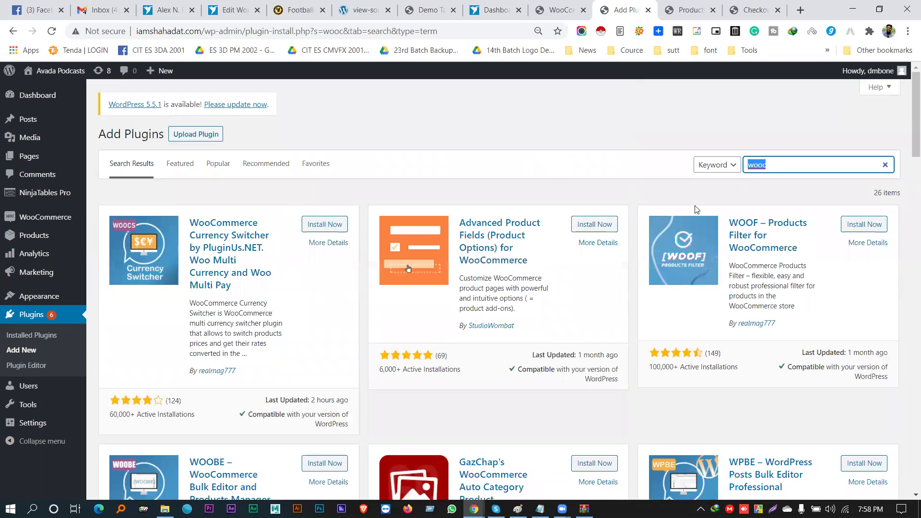
{"action": "type", "text": "master card"}
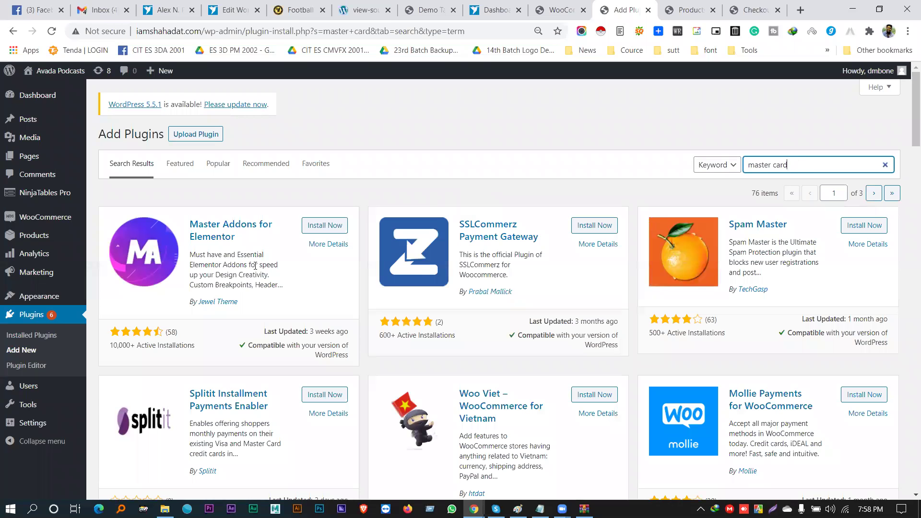
{"action": "scroll", "coordinate": [316, 267], "scroll_direction": "down", "scroll_amount": 3}
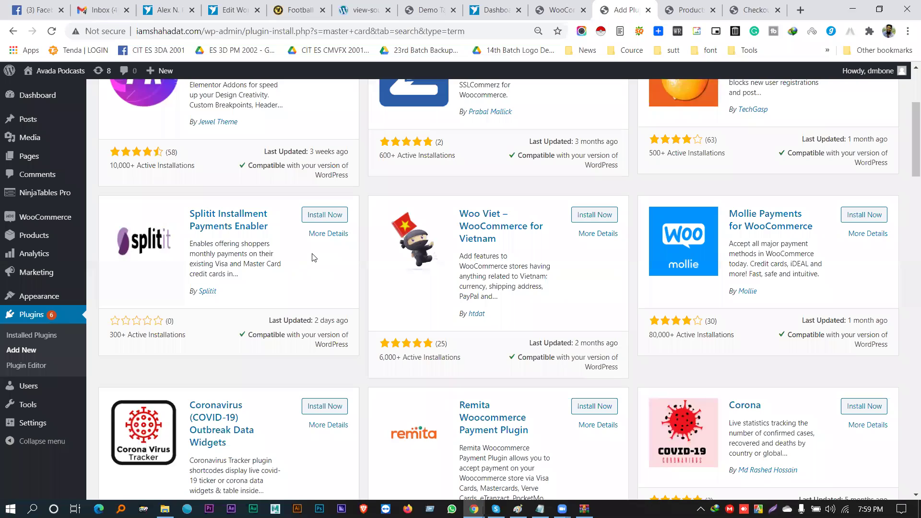
{"action": "scroll", "coordinate": [313, 257], "scroll_direction": "down", "scroll_amount": 6}
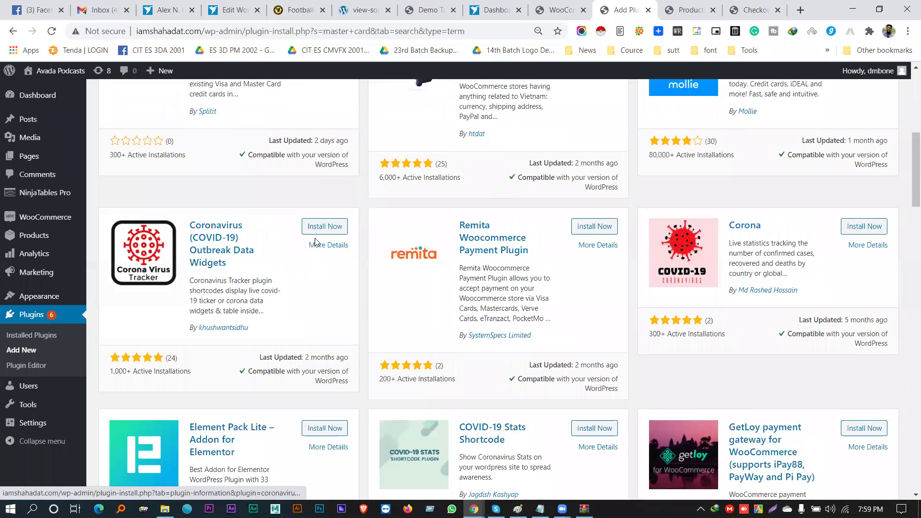
{"action": "scroll", "coordinate": [316, 242], "scroll_direction": "down", "scroll_amount": 2}
{"action": "scroll", "coordinate": [316, 242], "scroll_direction": "down", "scroll_amount": 4}
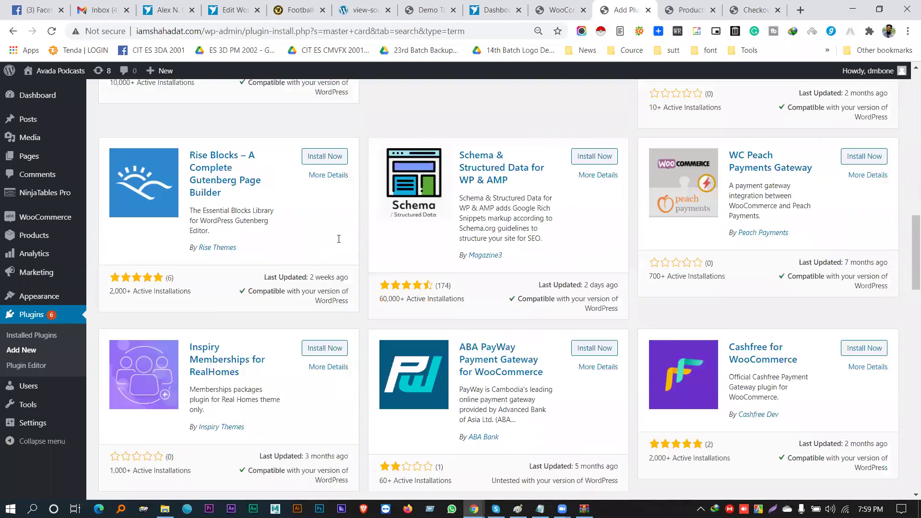
Step: Change the plugin directory search to "payment"
{"action": "scroll", "coordinate": [775, 139], "scroll_direction": "up", "scroll_amount": 20}
{"action": "left_click_drag", "start_coordinate": [789, 162], "coordinate": [713, 165]}
{"action": "type", "text": "my"}
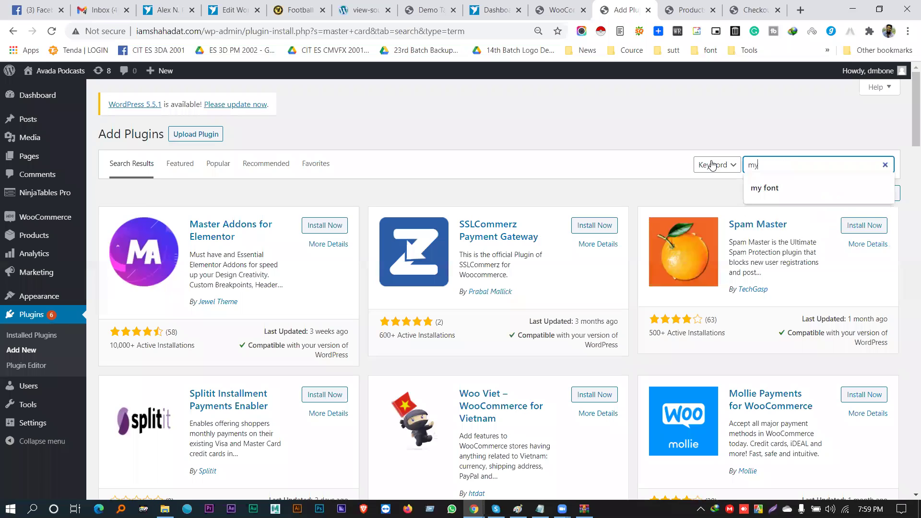
{"action": "key", "text": "BackSpace"}
{"action": "key", "text": "BackSpace"}
{"action": "type", "text": "payment"}
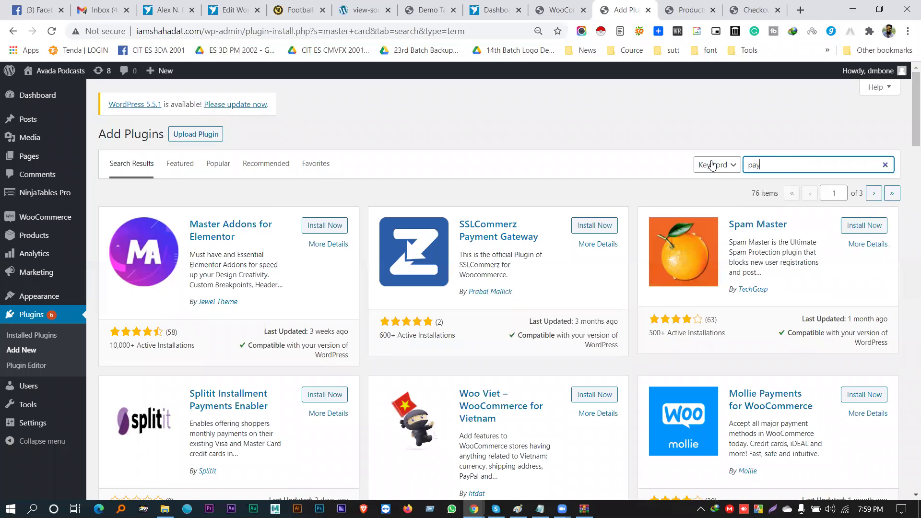
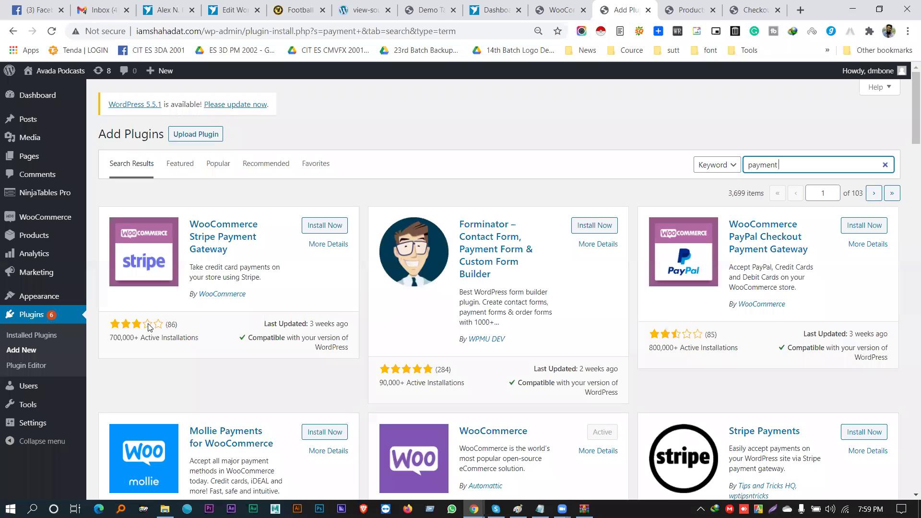
Step: Find the Stripe For WooCommerce plugin by Payment Plugins in the payment results, install it and activate it
{"action": "scroll", "coordinate": [148, 328], "scroll_direction": "down", "scroll_amount": 3}
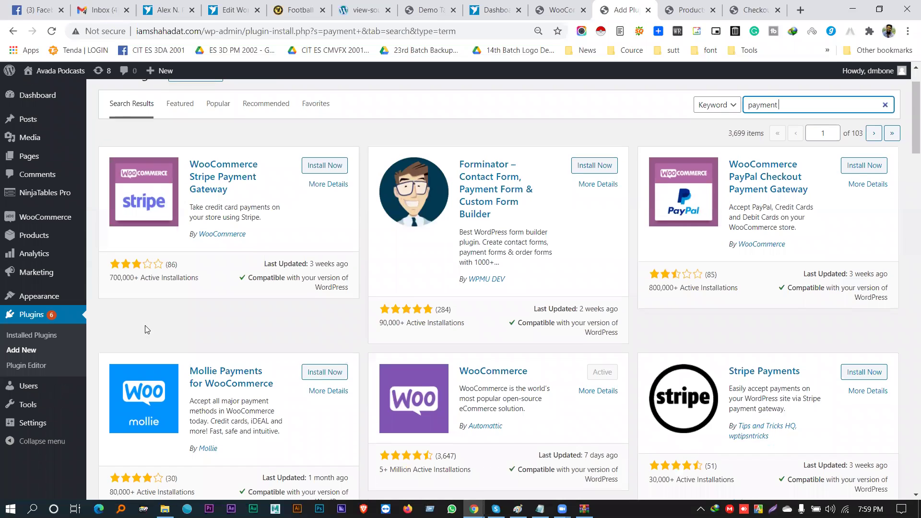
{"action": "scroll", "coordinate": [145, 330], "scroll_direction": "down", "scroll_amount": 3}
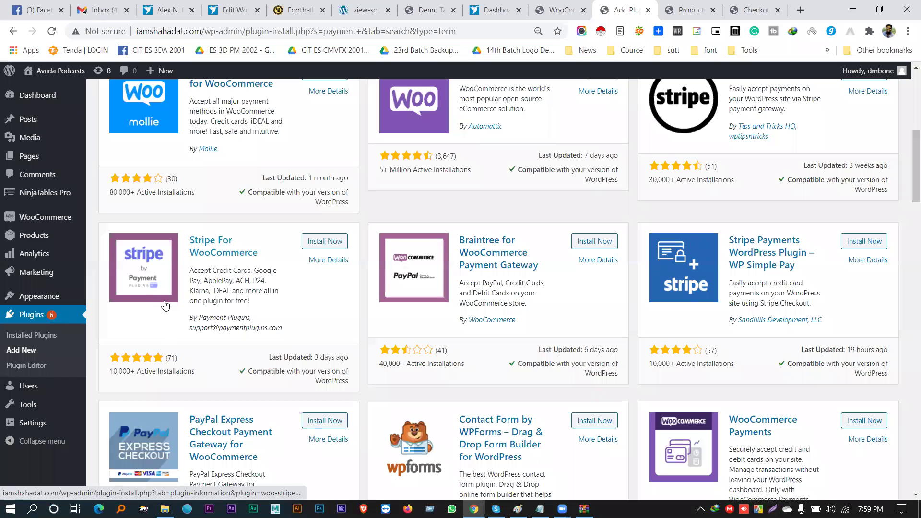
{"action": "left_click", "coordinate": [311, 248]}
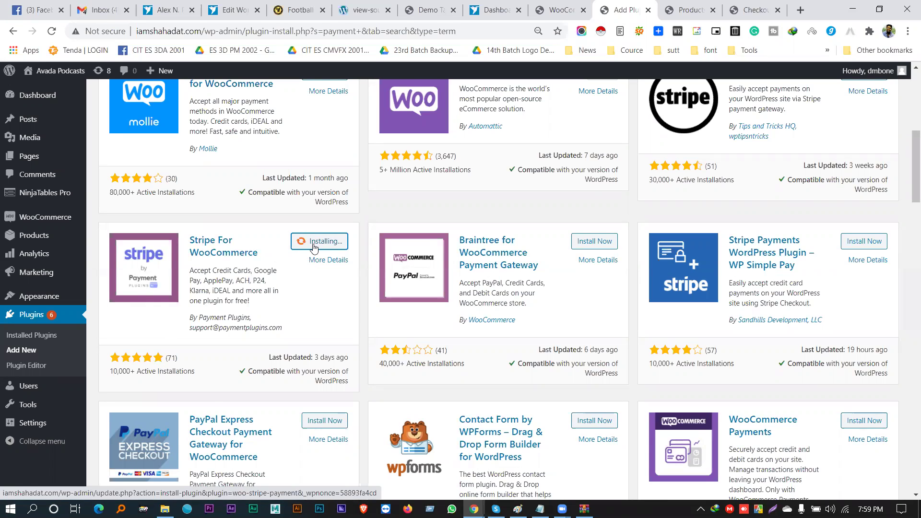
{"action": "scroll", "coordinate": [313, 247], "scroll_direction": "down", "scroll_amount": 1}
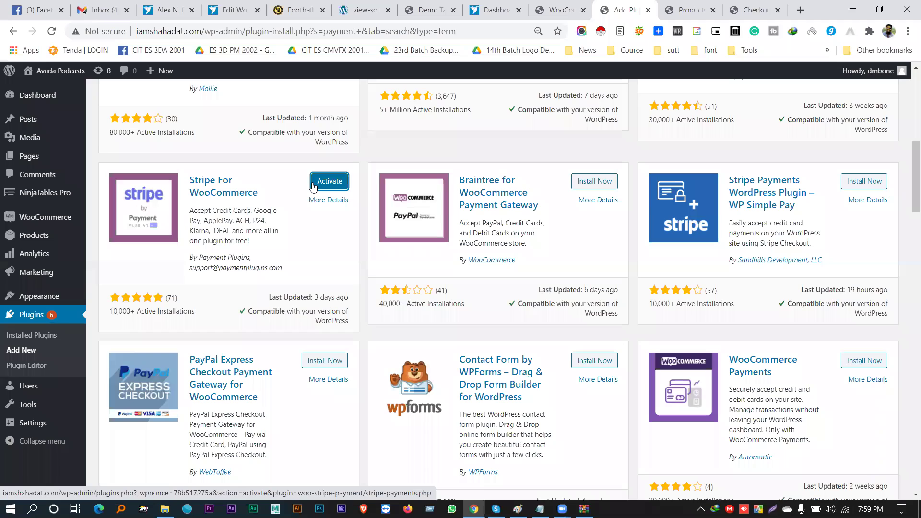
{"action": "left_click", "coordinate": [313, 185]}
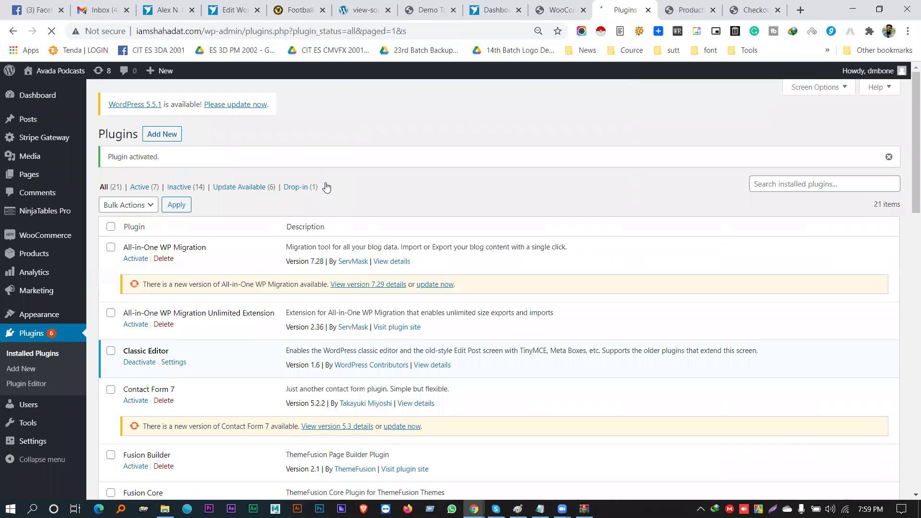
Step: Reload the WooCommerce payment methods list, look through the added Stripe gateways and enable Stripe Payment Request
{"action": "left_click", "coordinate": [556, 9]}
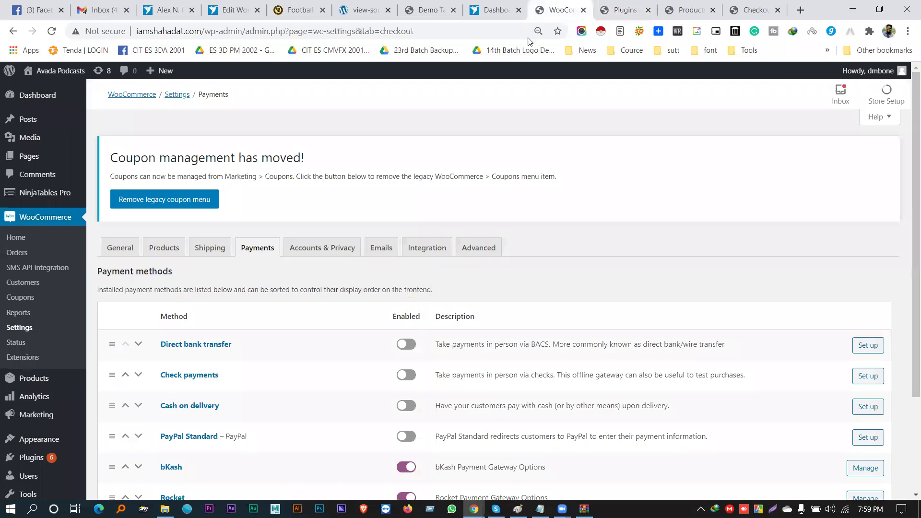
{"action": "scroll", "coordinate": [288, 234], "scroll_direction": "down", "scroll_amount": 3}
{"action": "left_click", "coordinate": [51, 32]}
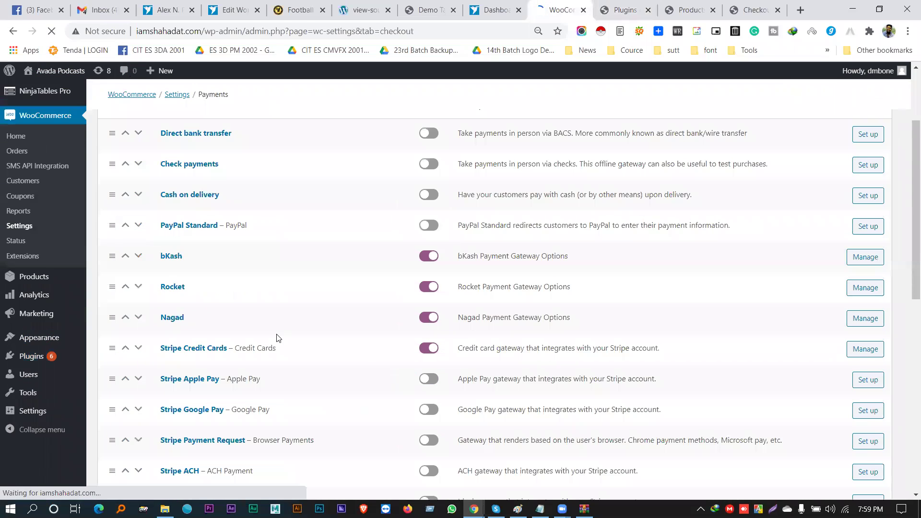
{"action": "scroll", "coordinate": [206, 312], "scroll_direction": "down", "scroll_amount": 6}
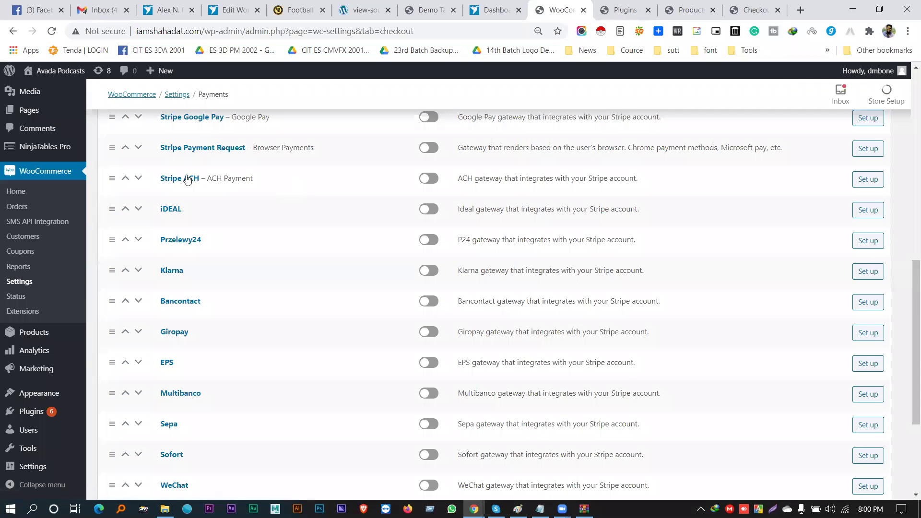
{"action": "scroll", "coordinate": [195, 187], "scroll_direction": "down", "scroll_amount": 1}
{"action": "scroll", "coordinate": [187, 163], "scroll_direction": "down", "scroll_amount": 1}
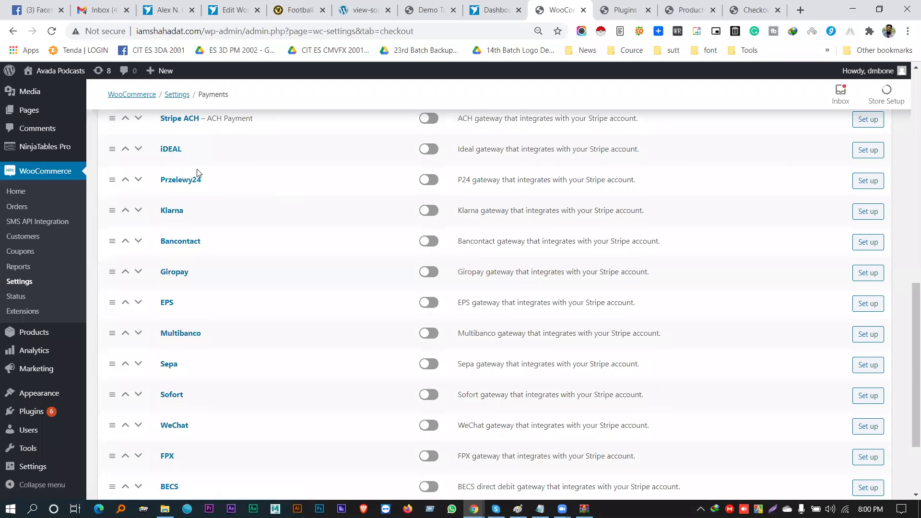
{"action": "scroll", "coordinate": [192, 221], "scroll_direction": "down", "scroll_amount": 1}
{"action": "scroll", "coordinate": [196, 249], "scroll_direction": "down", "scroll_amount": 1}
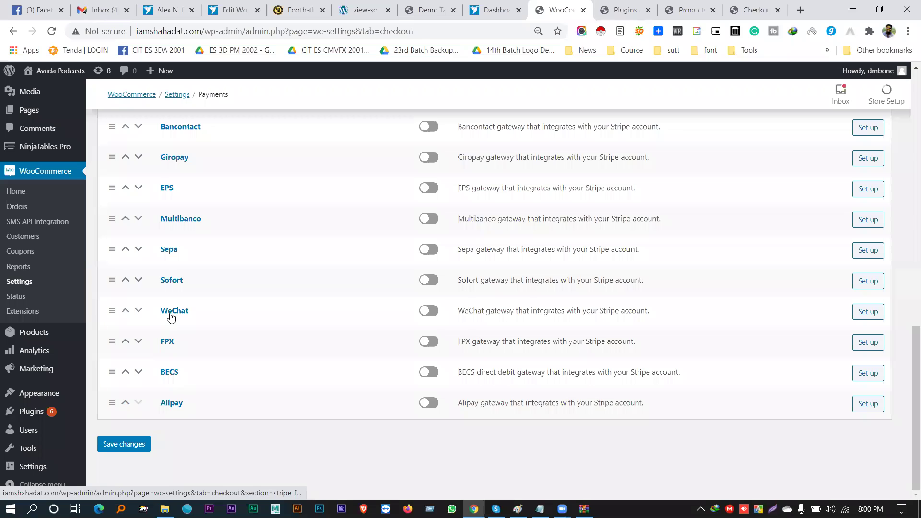
{"action": "scroll", "coordinate": [169, 268], "scroll_direction": "up", "scroll_amount": 1}
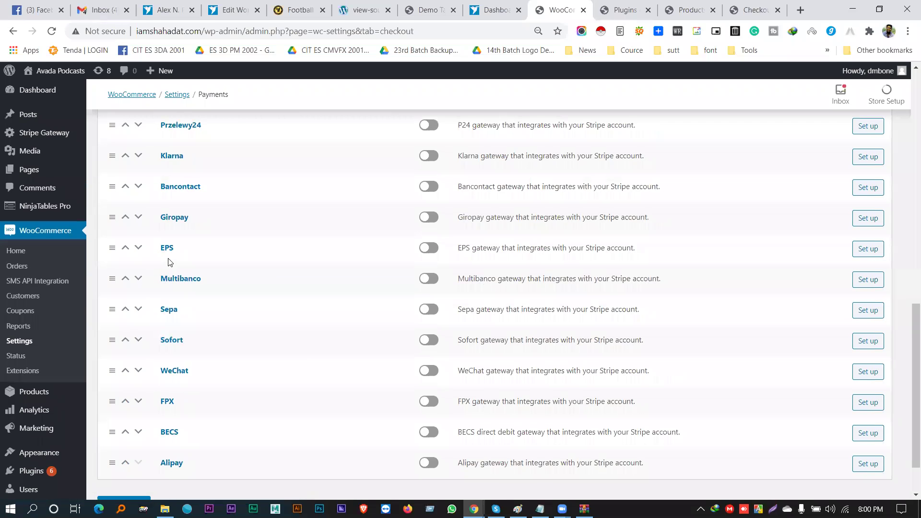
{"action": "scroll", "coordinate": [169, 262], "scroll_direction": "up", "scroll_amount": 3}
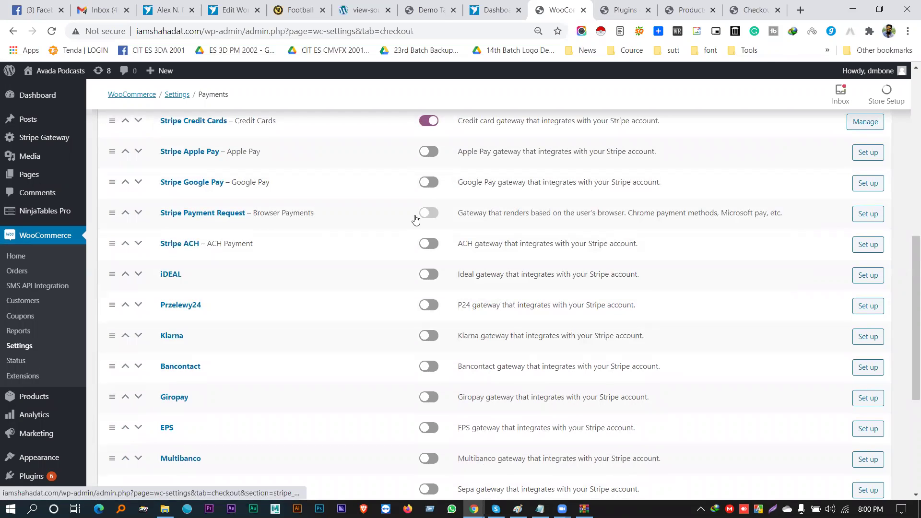
Step: Return to the installed plugins list in its browser tab and open the page for adding new plugins
{"action": "left_click", "coordinate": [751, 10]}
{"action": "left_click", "coordinate": [691, 10]}
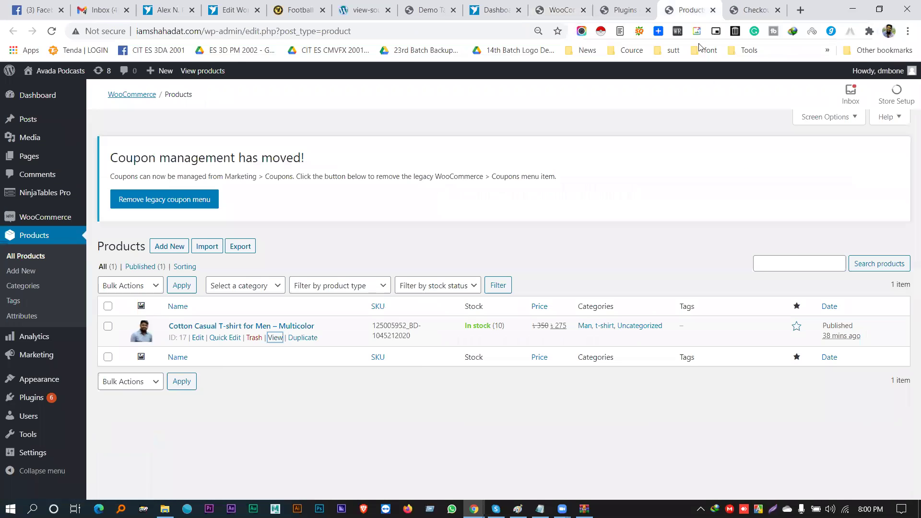
{"action": "left_click", "coordinate": [756, 9]}
{"action": "left_click", "coordinate": [621, 10]}
{"action": "left_click", "coordinate": [831, 190]}
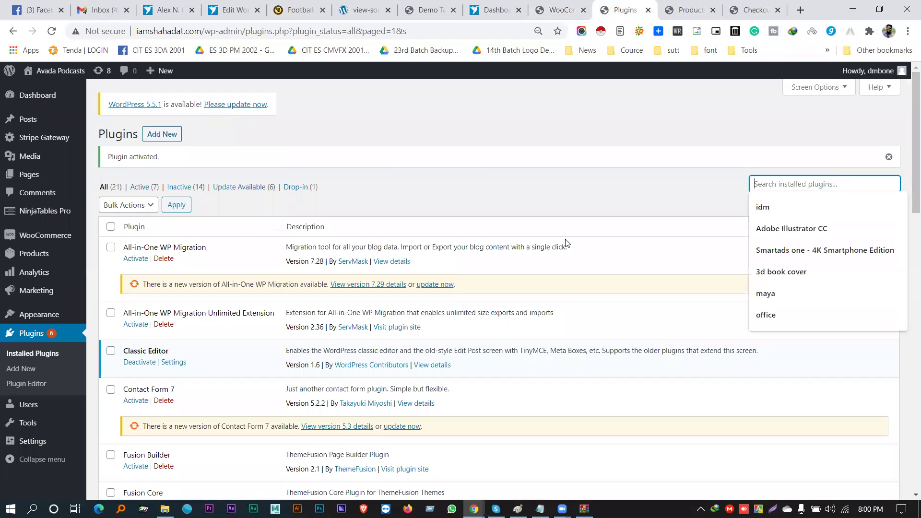
{"action": "left_click", "coordinate": [160, 135]}
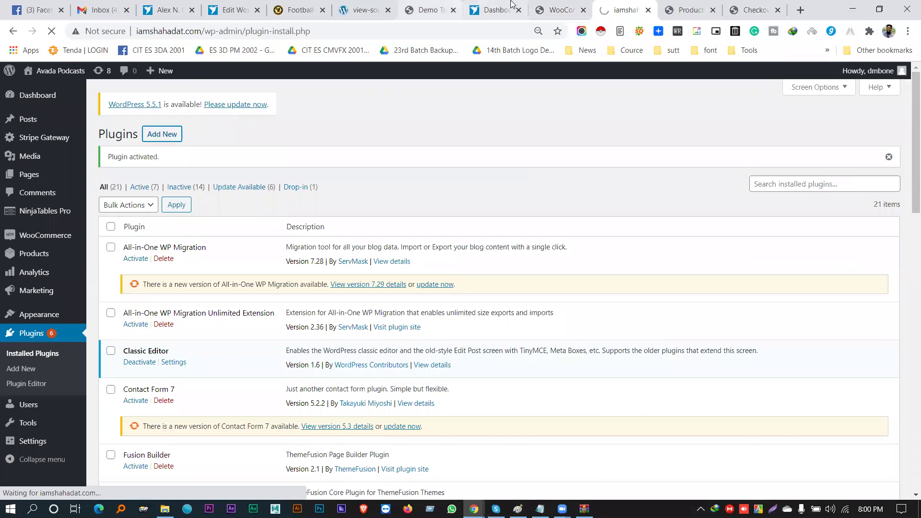
Step: Go back to the WooCommerce payment methods, open the setup of Stripe Payment Request and look through its general settings
{"action": "left_click", "coordinate": [547, 7]}
{"action": "left_click", "coordinate": [492, 3]}
{"action": "left_click", "coordinate": [537, 7]}
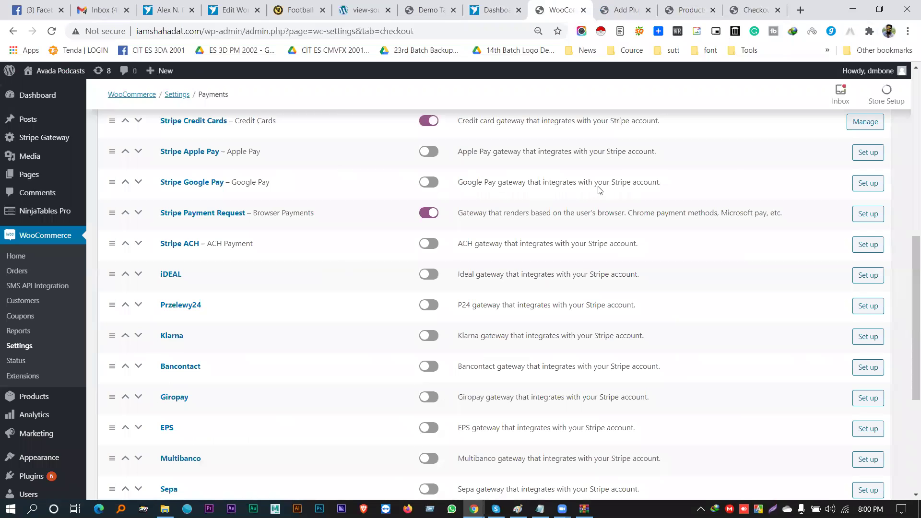
{"action": "left_click", "coordinate": [868, 213]}
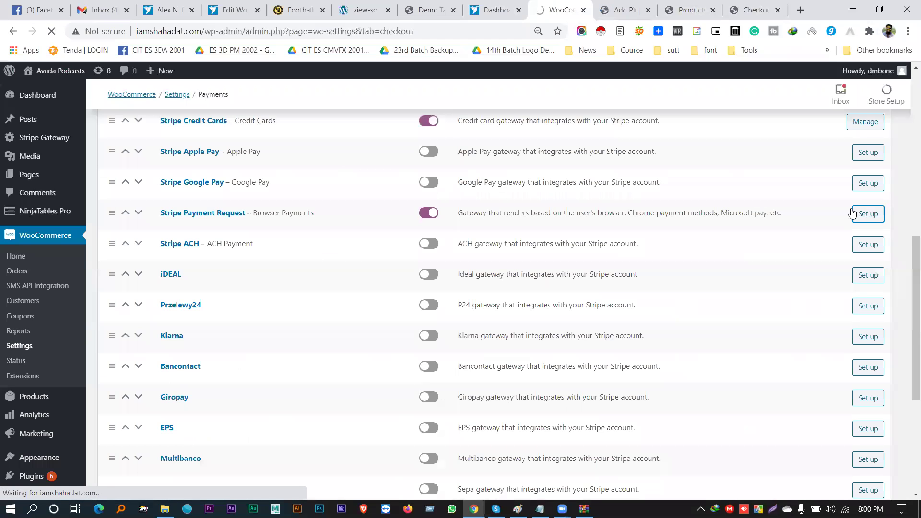
{"action": "scroll", "coordinate": [294, 259], "scroll_direction": "down", "scroll_amount": 3}
{"action": "scroll", "coordinate": [294, 259], "scroll_direction": "down", "scroll_amount": 3}
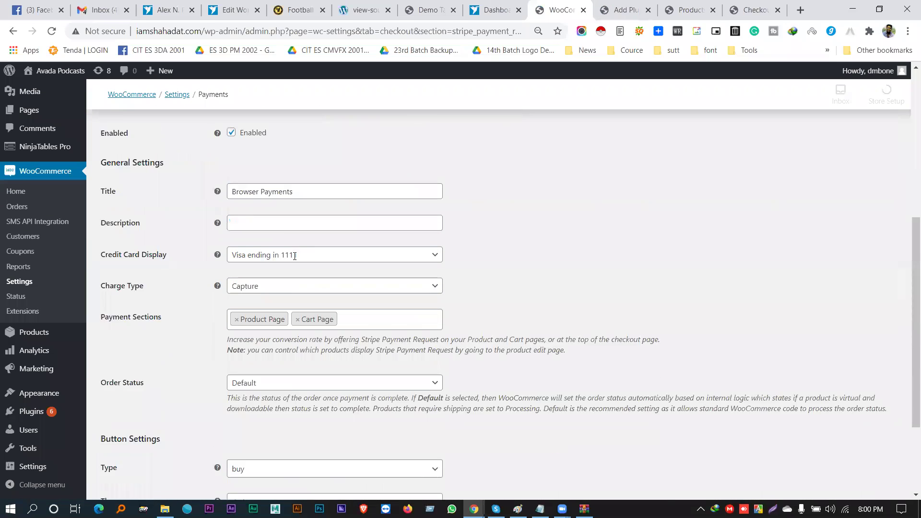
Step: Open the storefront page of the Cotton Casual T-shirt for Men – Multicolor product in a separate tab
{"action": "scroll", "coordinate": [262, 310], "scroll_direction": "down", "scroll_amount": 3}
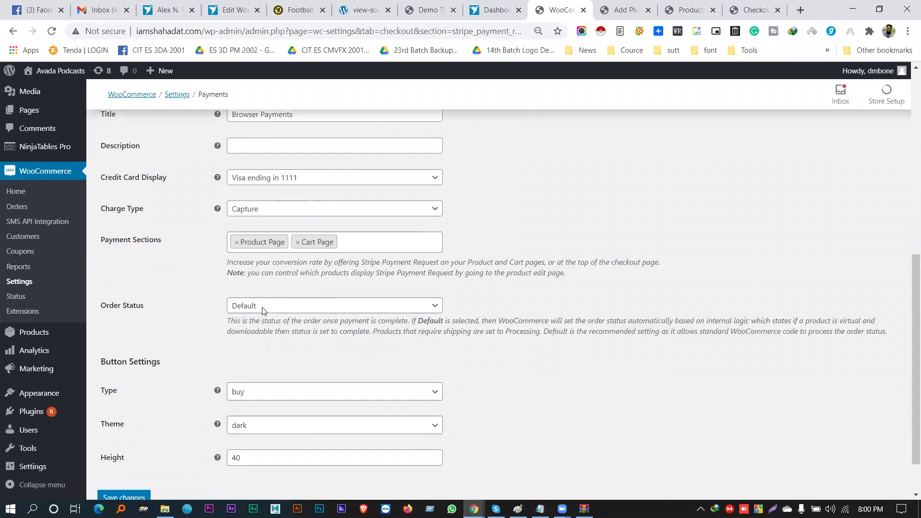
{"action": "scroll", "coordinate": [269, 301], "scroll_direction": "up", "scroll_amount": 3}
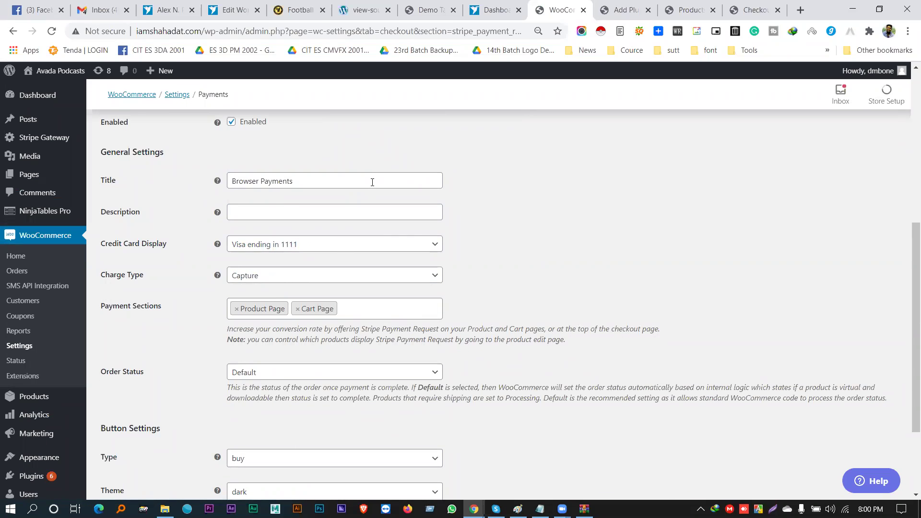
{"action": "left_click", "coordinate": [653, 4]}
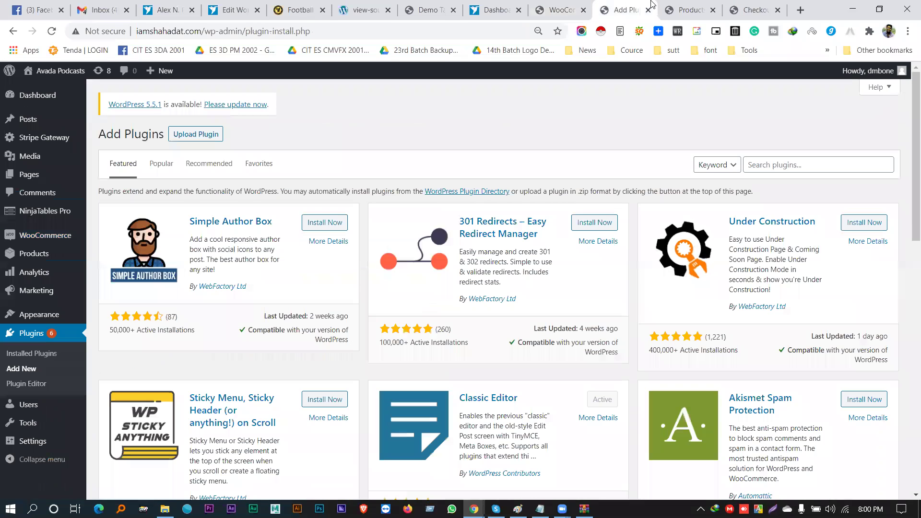
{"action": "left_click", "coordinate": [668, 6]}
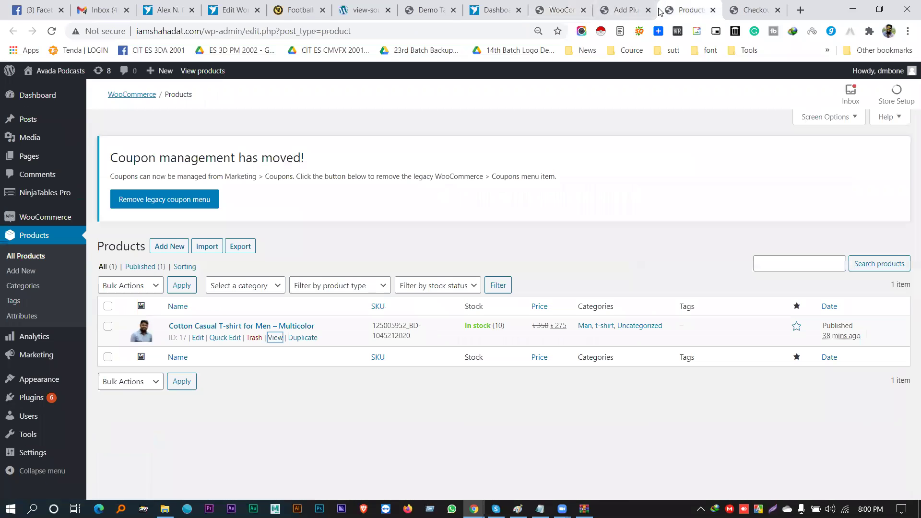
{"action": "middle_click", "coordinate": [275, 338]}
{"action": "left_click", "coordinate": [679, 4]}
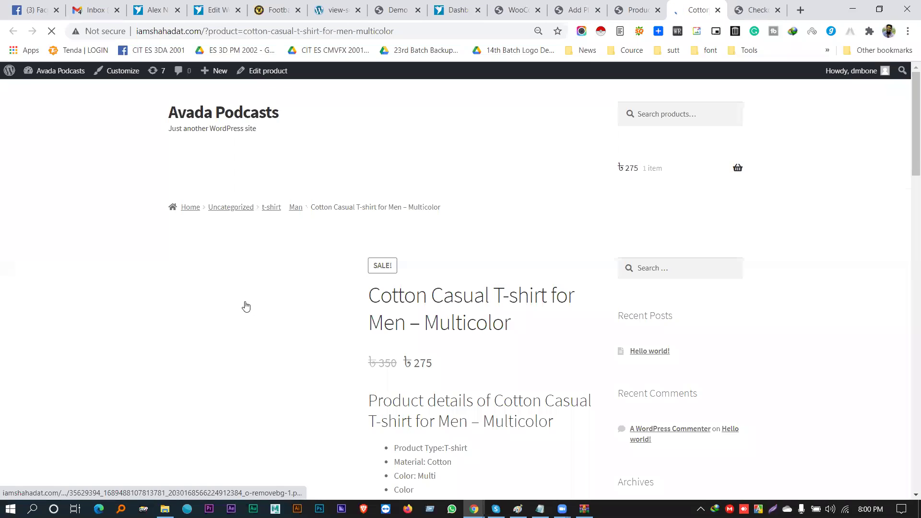
Step: Dismiss the Stripe alerts and proceed from the product page to checkout with the T-shirt in the cart
{"action": "left_click", "coordinate": [566, 107]}
{"action": "scroll", "coordinate": [619, 125], "scroll_direction": "down", "scroll_amount": 9}
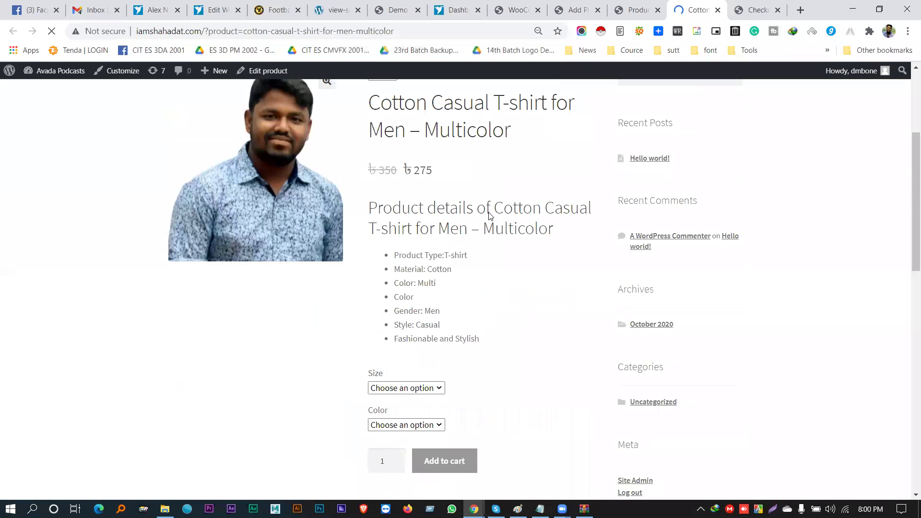
{"action": "scroll", "coordinate": [626, 130], "scroll_direction": "up", "scroll_amount": 10}
{"action": "mouse_move", "coordinate": [682, 191]}
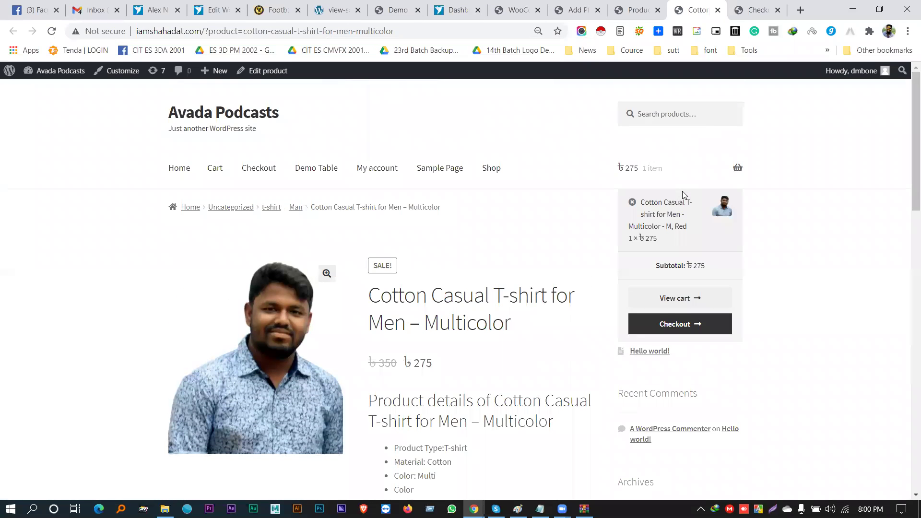
{"action": "left_click", "coordinate": [661, 325]}
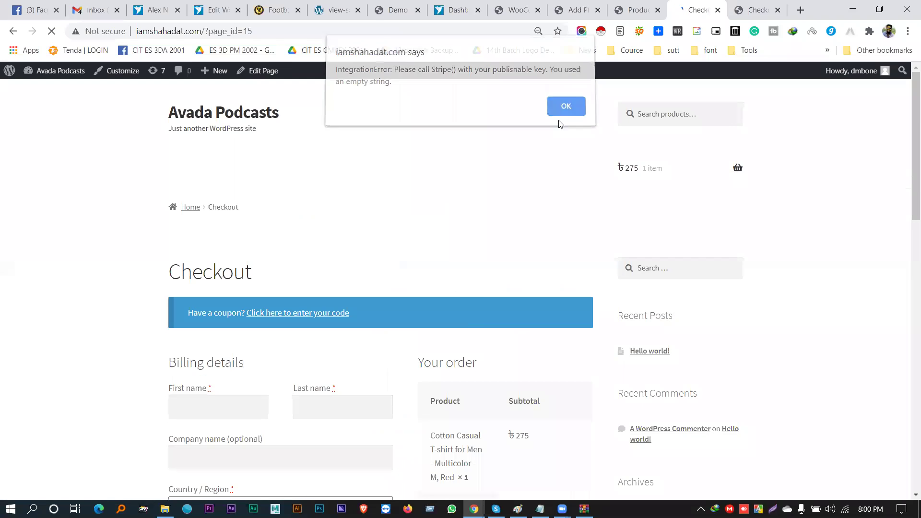
{"action": "left_click", "coordinate": [567, 111]}
Step: Choose Credit Cards as the payment method on the checkout page
{"action": "scroll", "coordinate": [528, 192], "scroll_direction": "down", "scroll_amount": 11}
{"action": "scroll", "coordinate": [500, 209], "scroll_direction": "down", "scroll_amount": 3}
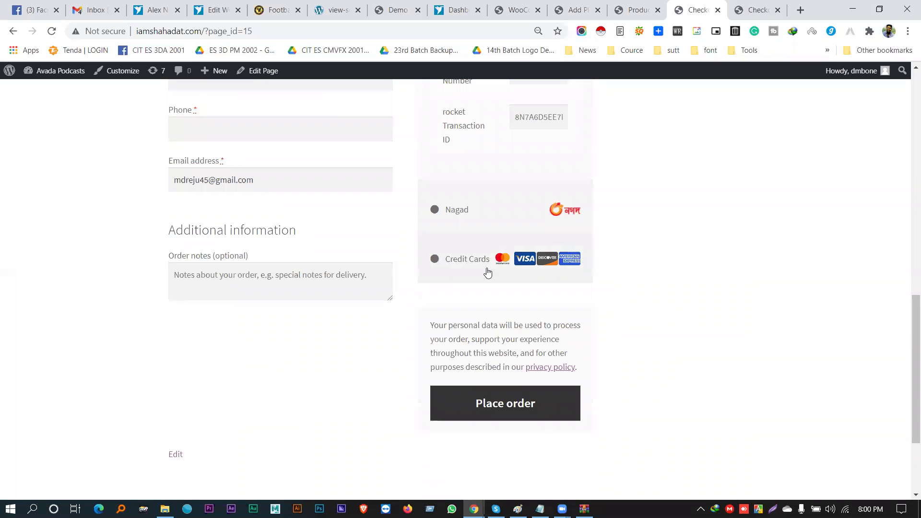
{"action": "left_click", "coordinate": [458, 261]}
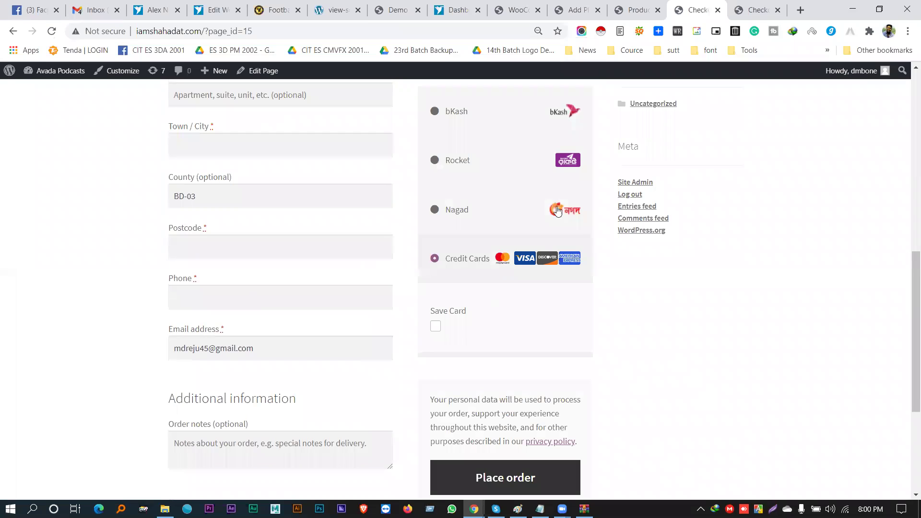
Step: Return to the WooCommerce payment settings and open Stripe's Credit Cards settings
{"action": "left_click", "coordinate": [632, 6]}
{"action": "left_click", "coordinate": [582, 6]}
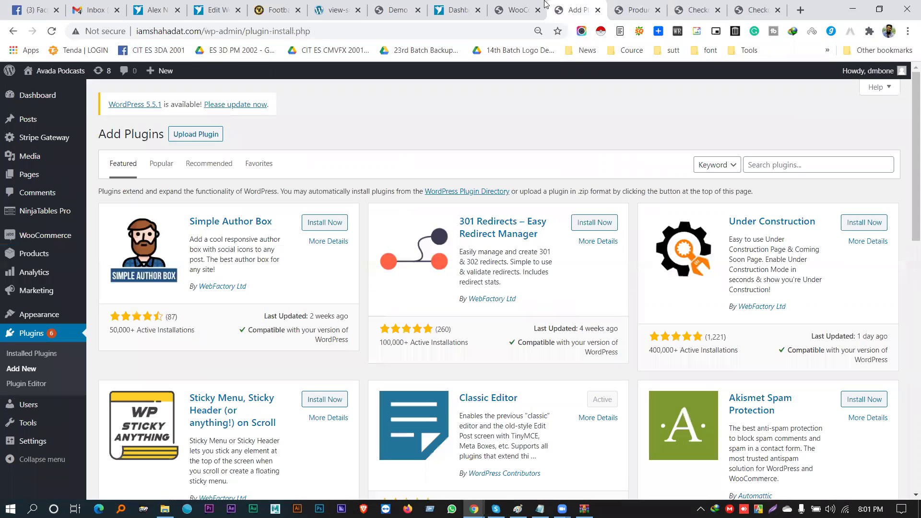
{"action": "left_click", "coordinate": [531, 6]}
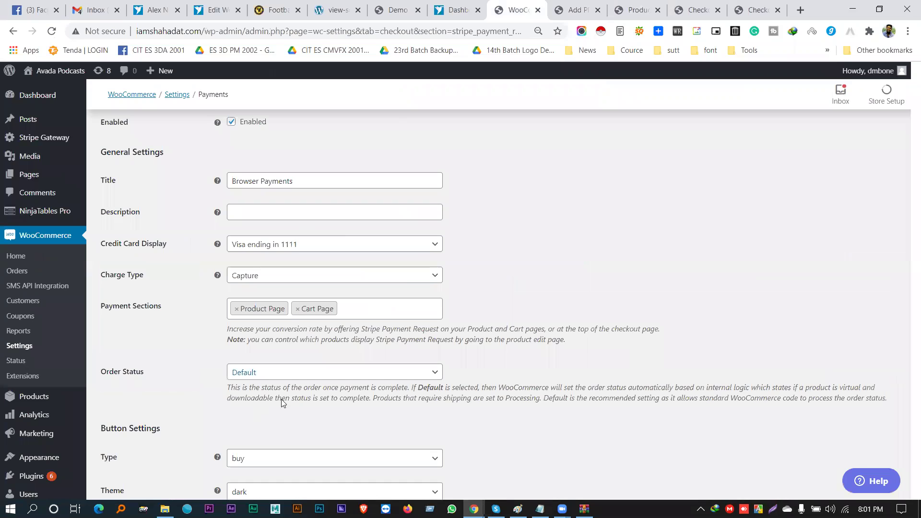
{"action": "scroll", "coordinate": [609, 243], "scroll_direction": "down", "scroll_amount": 3}
{"action": "scroll", "coordinate": [642, 245], "scroll_direction": "up", "scroll_amount": 2}
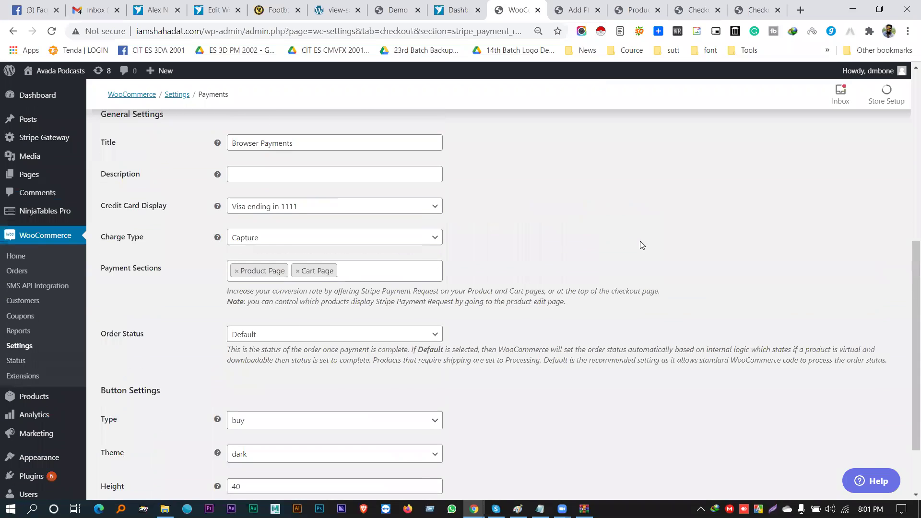
{"action": "scroll", "coordinate": [642, 245], "scroll_direction": "up", "scroll_amount": 7}
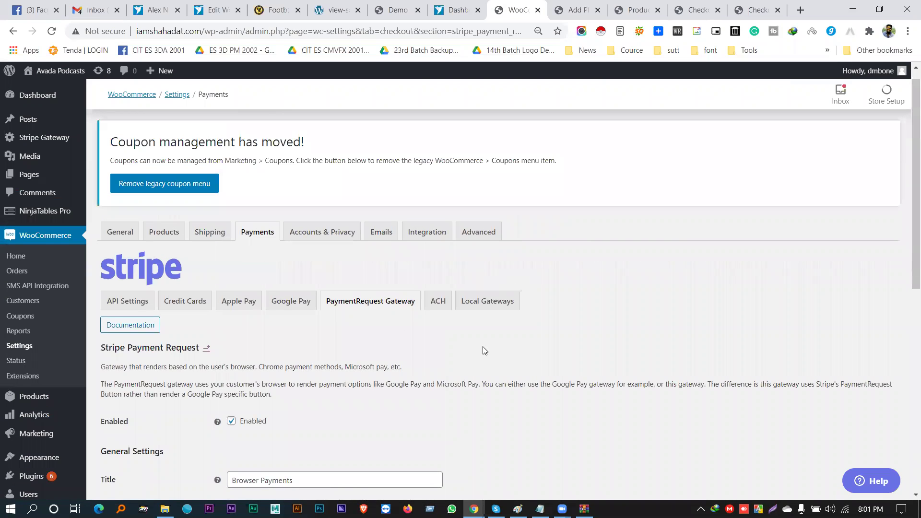
{"action": "left_click", "coordinate": [187, 307]}
Step: Review the Stripe Credit Cards settings, including the card display formats, card saving, accepted payment methods and card form
{"action": "scroll", "coordinate": [202, 302], "scroll_direction": "down", "scroll_amount": 4}
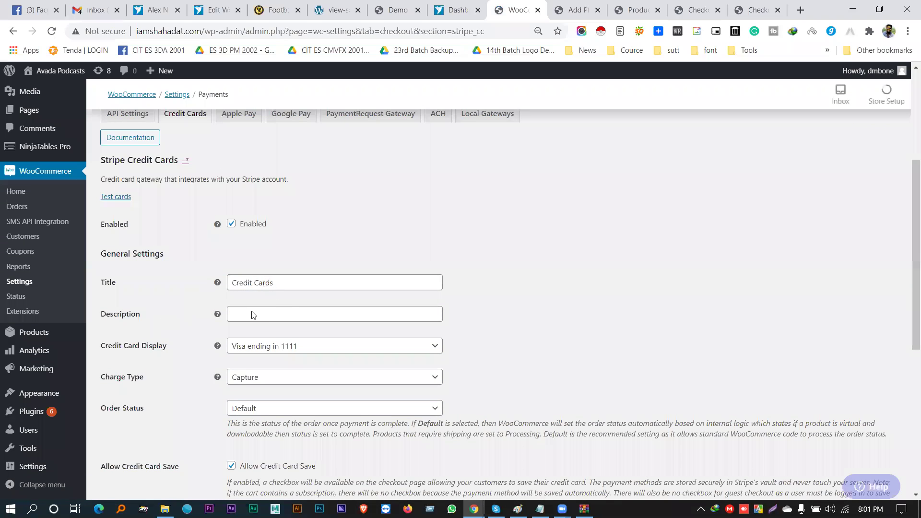
{"action": "scroll", "coordinate": [255, 307], "scroll_direction": "down", "scroll_amount": 1}
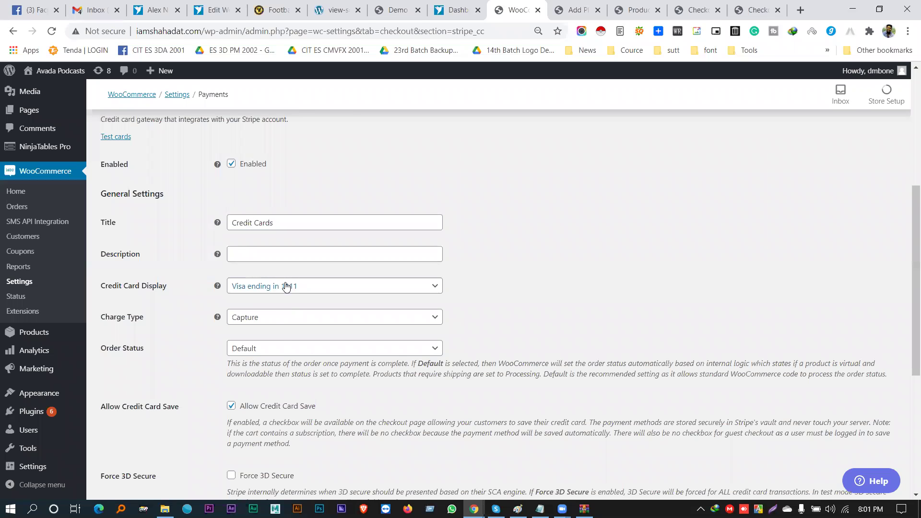
{"action": "left_click", "coordinate": [287, 287]}
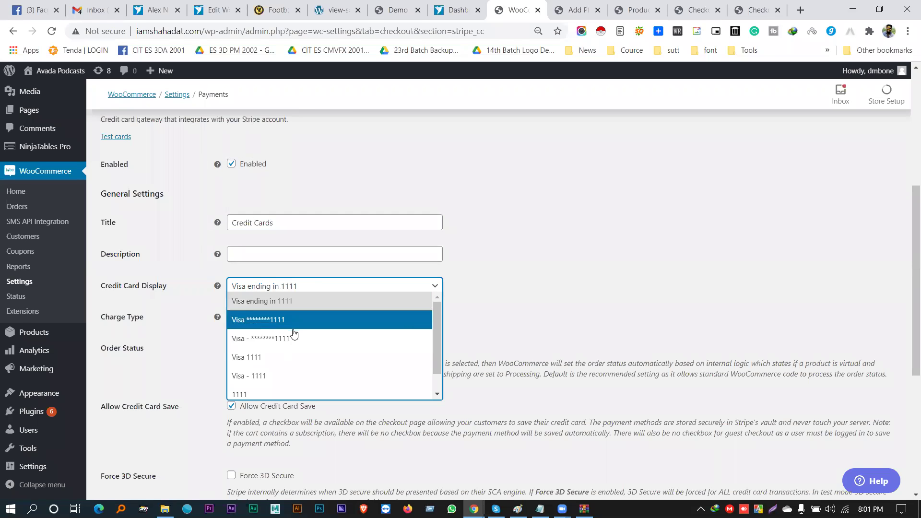
{"action": "left_click", "coordinate": [595, 265]}
{"action": "scroll", "coordinate": [593, 267], "scroll_direction": "down", "scroll_amount": 3}
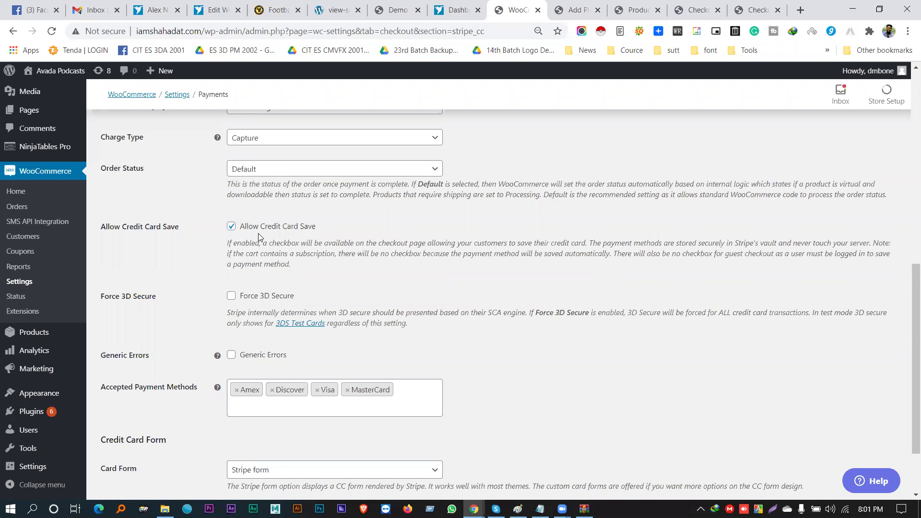
{"action": "scroll", "coordinate": [297, 231], "scroll_direction": "down", "scroll_amount": 2}
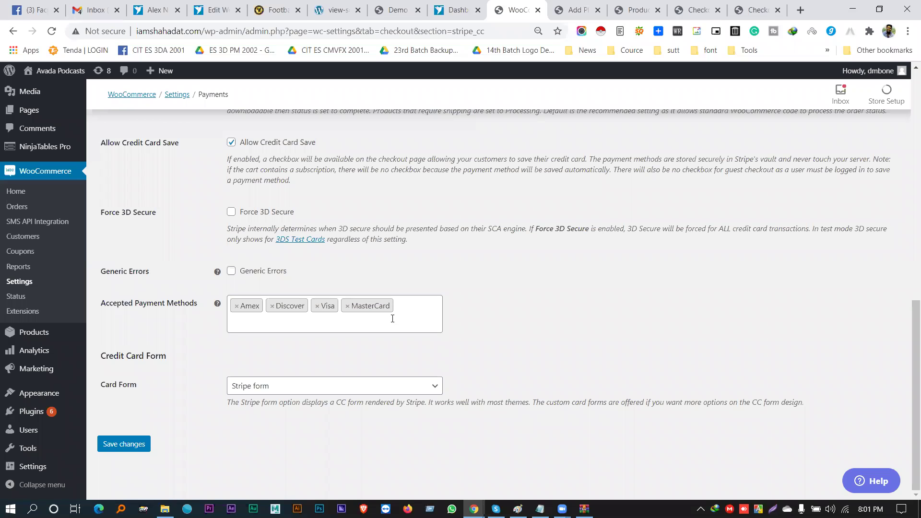
{"action": "scroll", "coordinate": [392, 319], "scroll_direction": "up", "scroll_amount": 15}
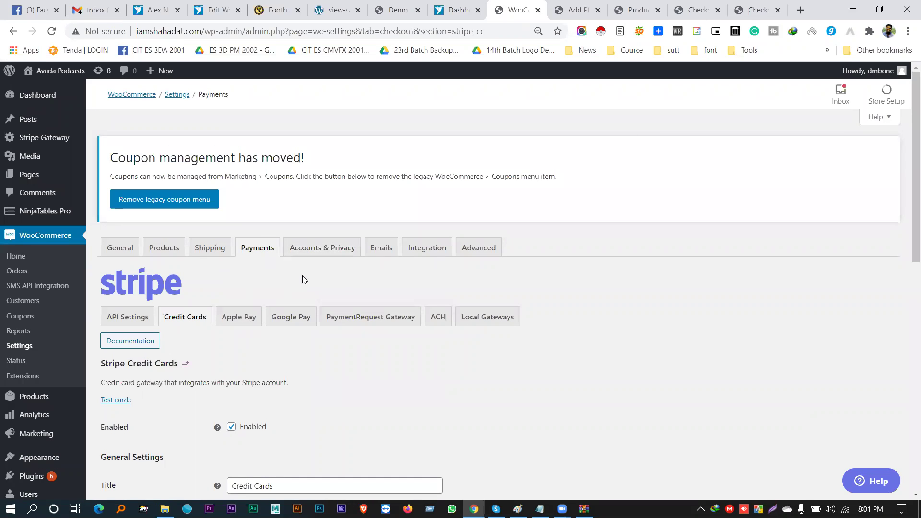
Step: Open the WooCommerce Accounts & Privacy settings and look through the checkout, account creation, privacy policy and data retention options
{"action": "left_click", "coordinate": [329, 244]}
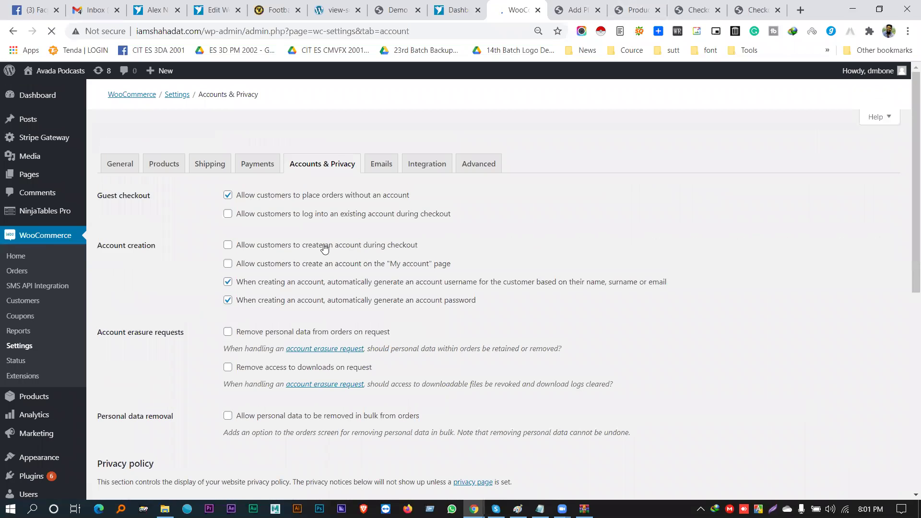
{"action": "scroll", "coordinate": [371, 302], "scroll_direction": "down", "scroll_amount": 6}
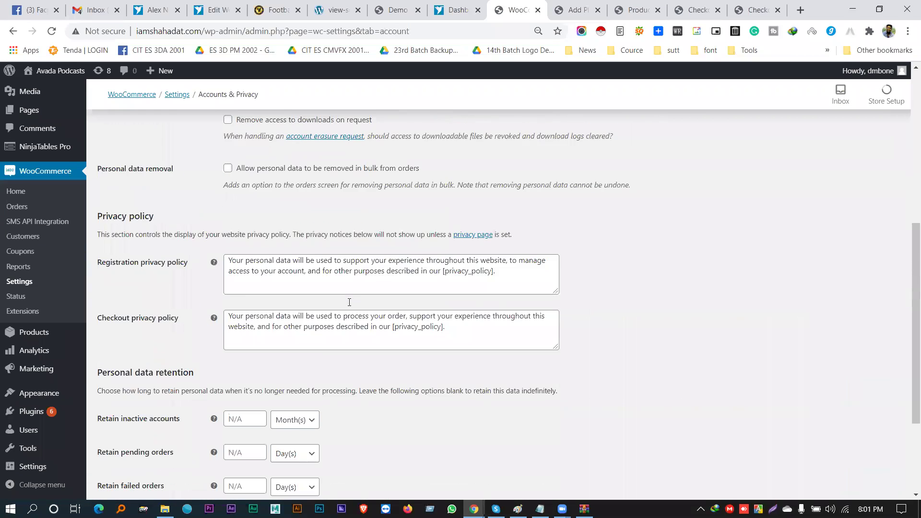
{"action": "scroll", "coordinate": [387, 304], "scroll_direction": "down", "scroll_amount": 2}
{"action": "scroll", "coordinate": [385, 314], "scroll_direction": "up", "scroll_amount": 9}
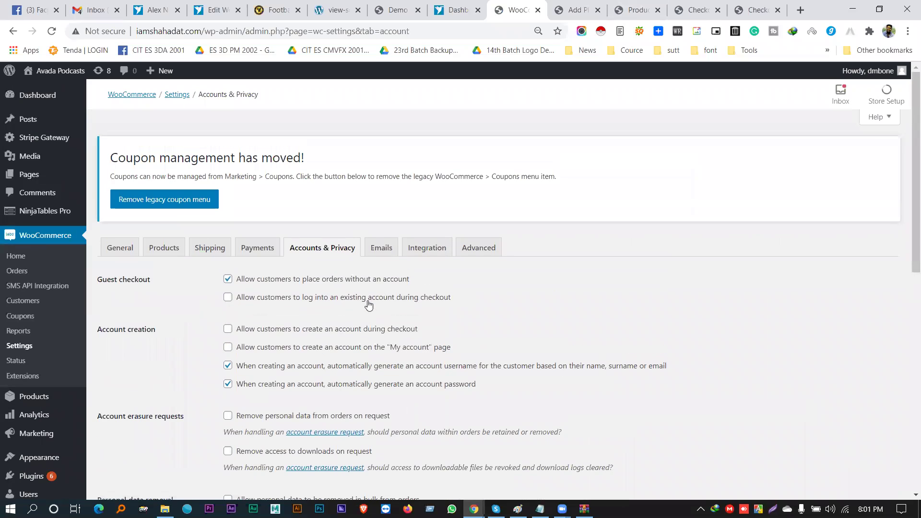
Step: Open the WooCommerce email settings and bring up the New account notification in a separate tab
{"action": "left_click", "coordinate": [375, 256]}
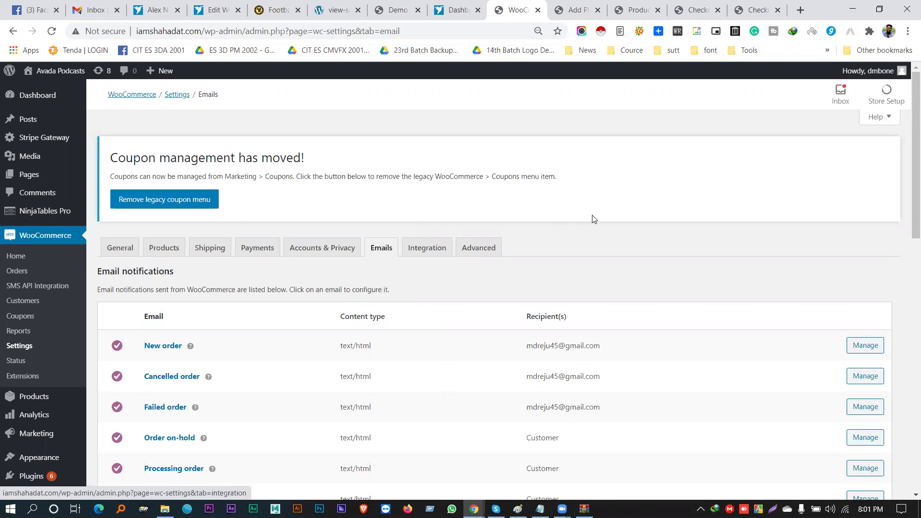
{"action": "scroll", "coordinate": [592, 216], "scroll_direction": "down", "scroll_amount": 5}
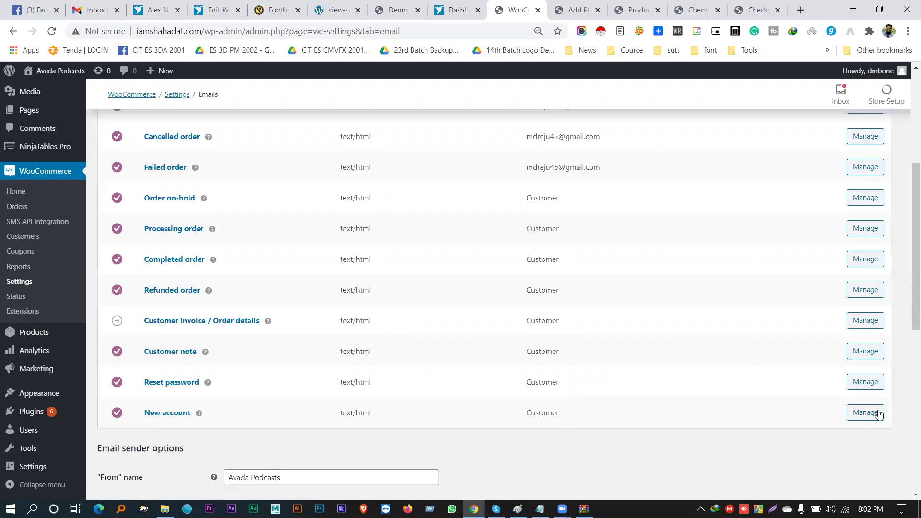
{"action": "left_click", "coordinate": [155, 414], "text": "ctrl"}
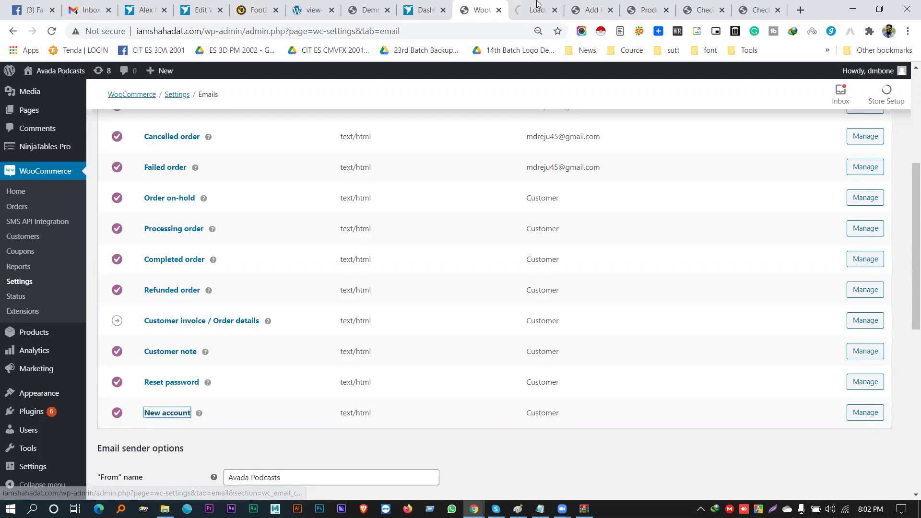
{"action": "left_click", "coordinate": [540, 3]}
Step: Close the Add Plugins, Products and two Checkout browser tabs
{"action": "middle_click", "coordinate": [573, 3]}
{"action": "middle_click", "coordinate": [573, 2]}
{"action": "middle_click", "coordinate": [574, 3]}
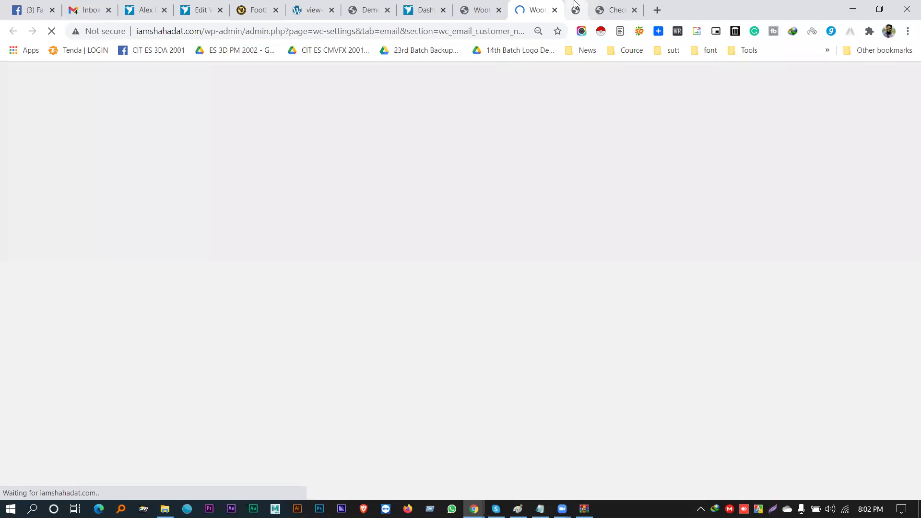
{"action": "middle_click", "coordinate": [585, 5]}
Step: Try "Welcome to {site_title} world!" as the New account email subject and clear the field again
{"action": "scroll", "coordinate": [249, 300], "scroll_direction": "down", "scroll_amount": 2}
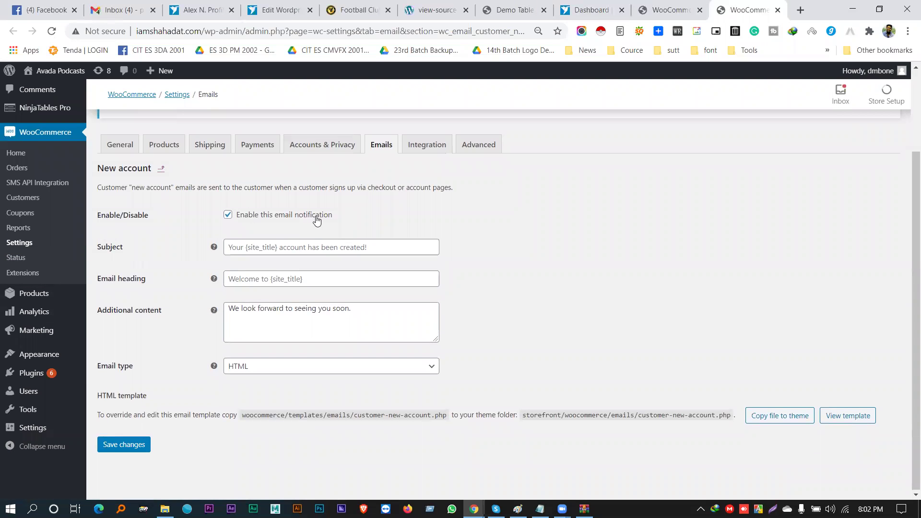
{"action": "left_click", "coordinate": [235, 248]}
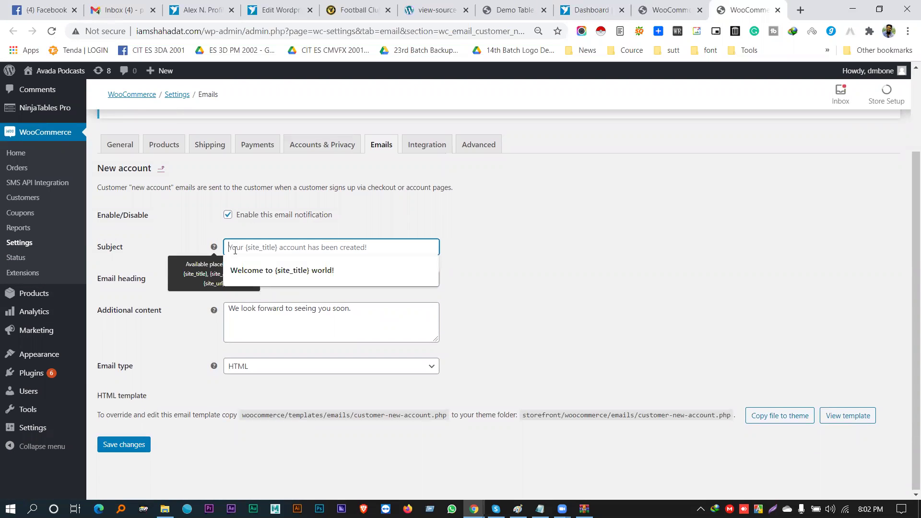
{"action": "left_click", "coordinate": [463, 247]}
{"action": "left_click", "coordinate": [298, 247]}
{"action": "left_click", "coordinate": [317, 265]}
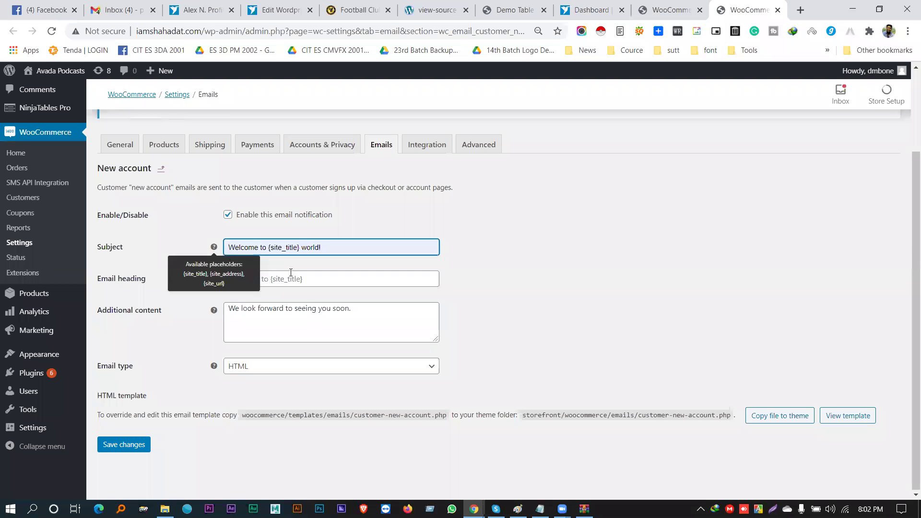
{"action": "left_click_drag", "start_coordinate": [337, 246], "coordinate": [206, 236]}
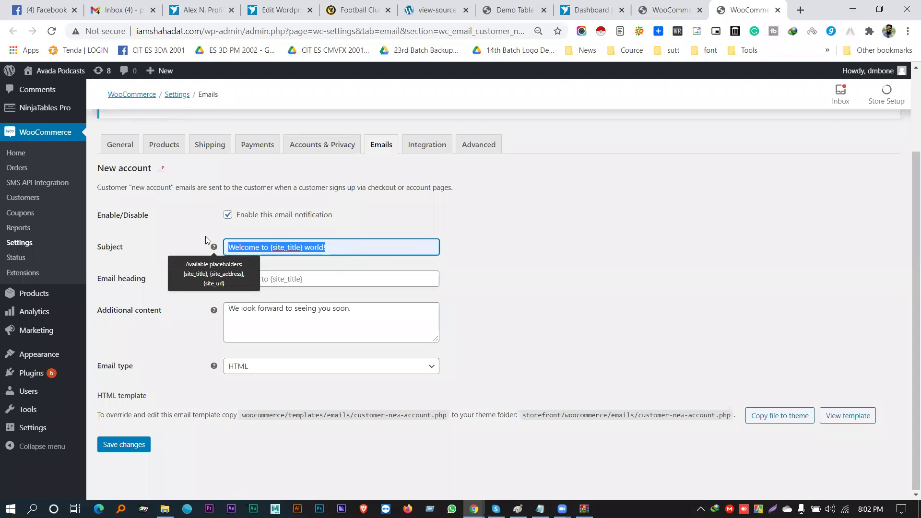
{"action": "key", "text": "BackSpace"}
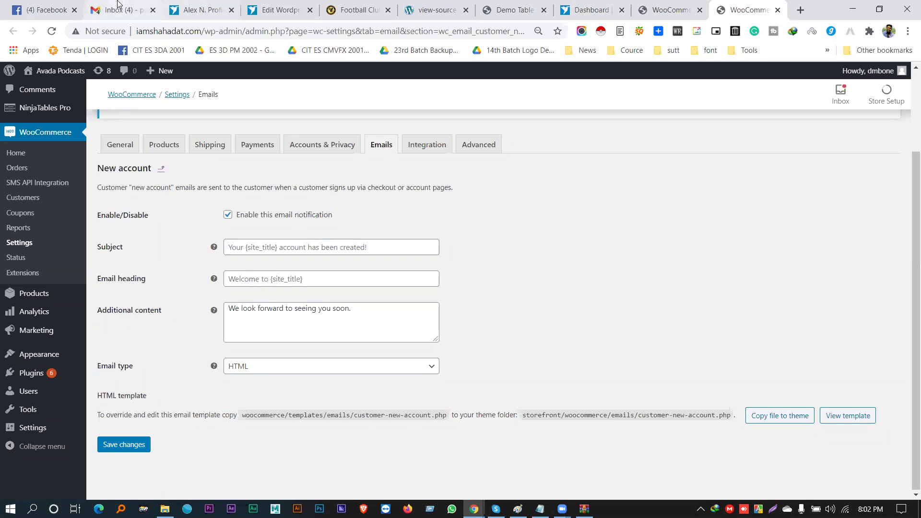
Step: Look at the message subjects in the Gmail inbox and return to the New account email's heading field
{"action": "left_click", "coordinate": [120, 10]}
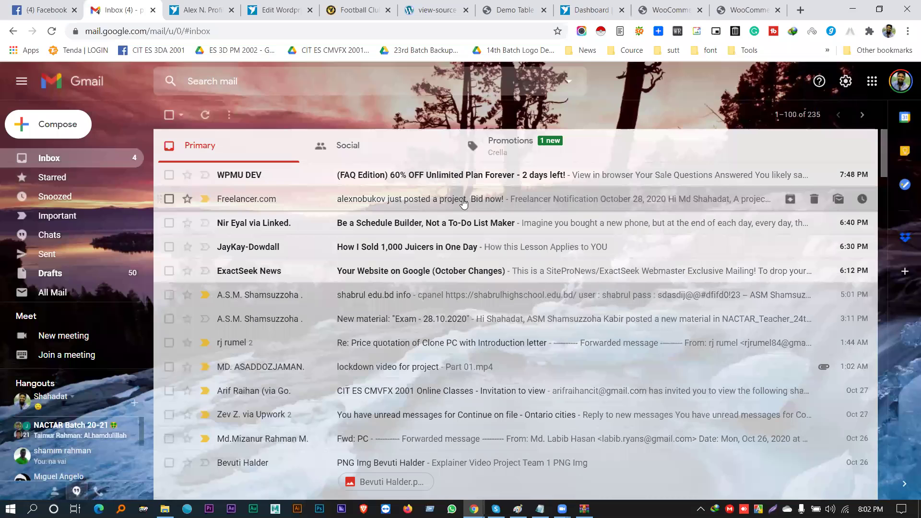
{"action": "left_click", "coordinate": [748, 9]}
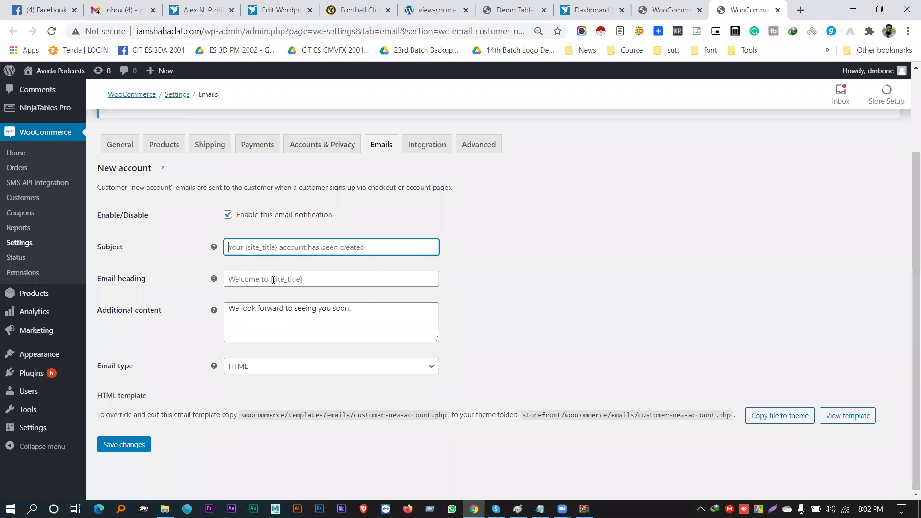
{"action": "left_click", "coordinate": [319, 283]}
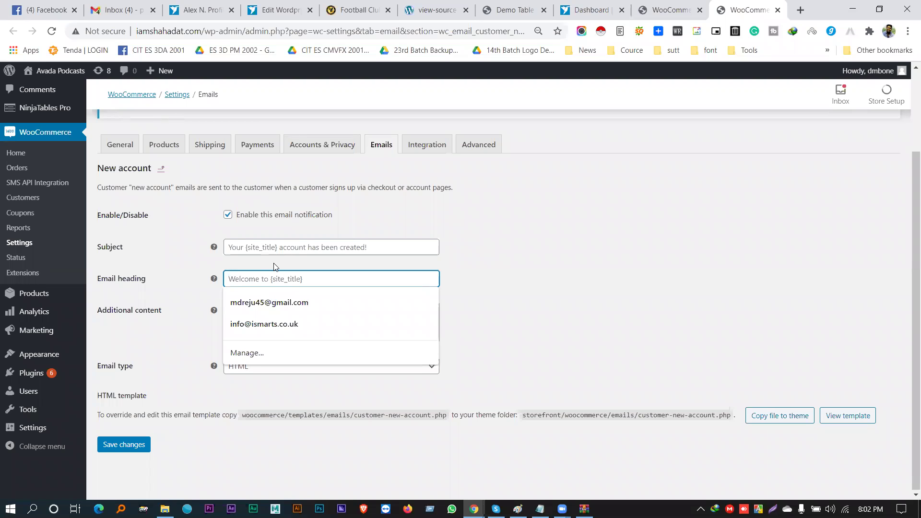
Step: Look over the New account email's heading, additional content and email type fields, leaving their values as they are
{"action": "left_click", "coordinate": [514, 279]}
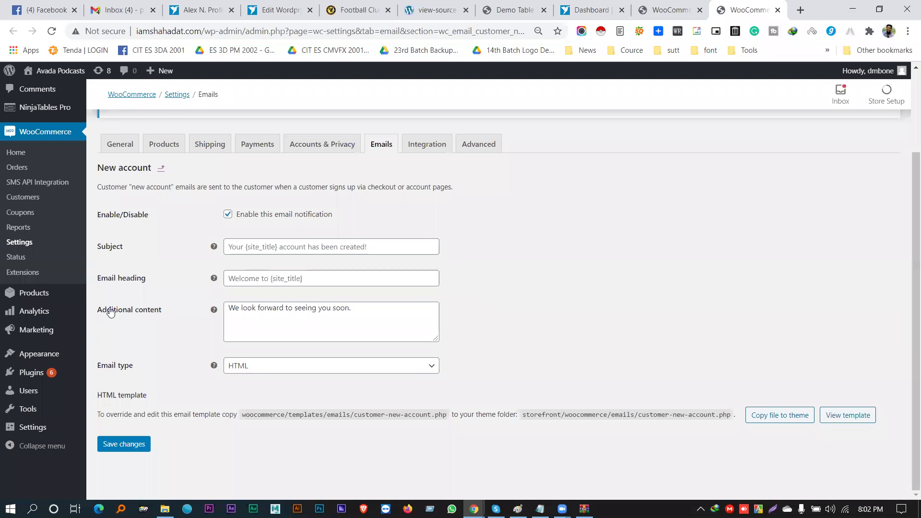
{"action": "left_click", "coordinate": [336, 318]}
{"action": "triple_click", "coordinate": [345, 318]}
{"action": "left_click", "coordinate": [344, 319]}
{"action": "left_click", "coordinate": [488, 312]}
{"action": "left_click", "coordinate": [259, 367]}
{"action": "left_click", "coordinate": [497, 356]}
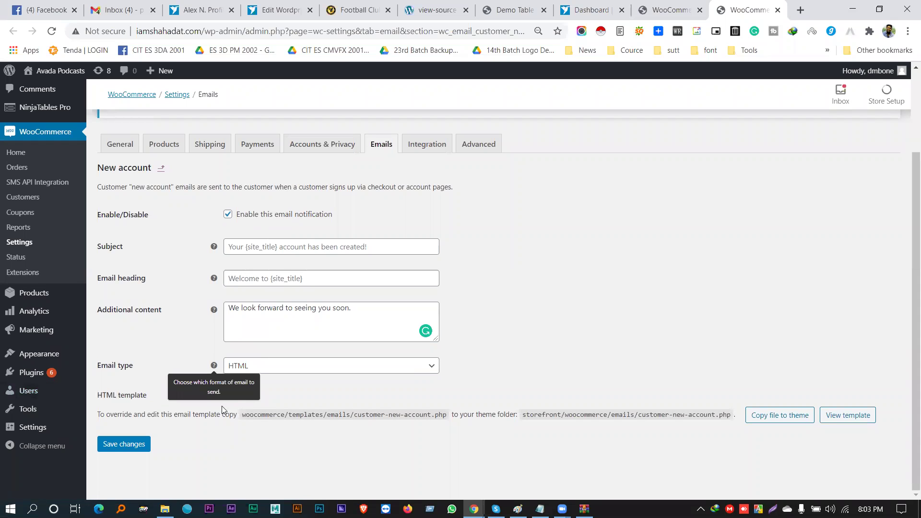
Step: Show the New account email's HTML template code and read through it
{"action": "left_click", "coordinate": [848, 415]}
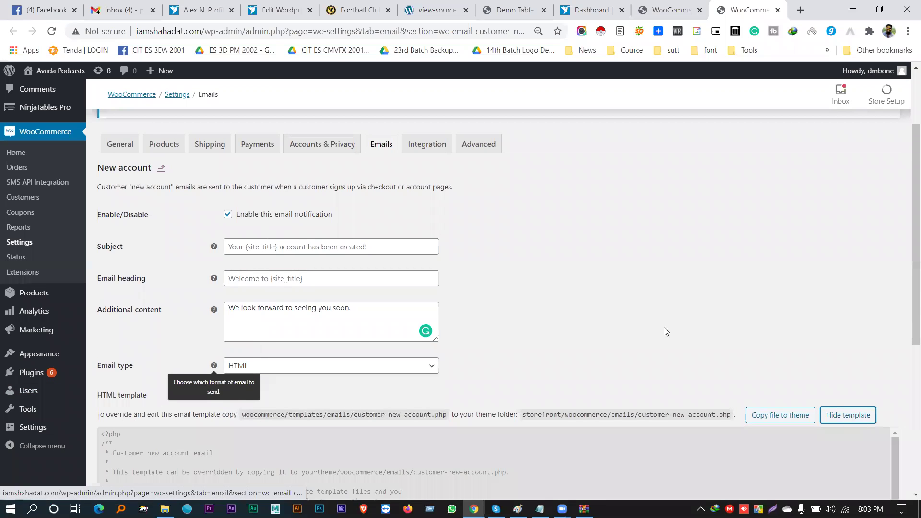
{"action": "scroll", "coordinate": [316, 260], "scroll_direction": "down", "scroll_amount": 6}
{"action": "scroll", "coordinate": [208, 269], "scroll_direction": "up", "scroll_amount": 1}
{"action": "scroll", "coordinate": [208, 267], "scroll_direction": "down", "scroll_amount": 3}
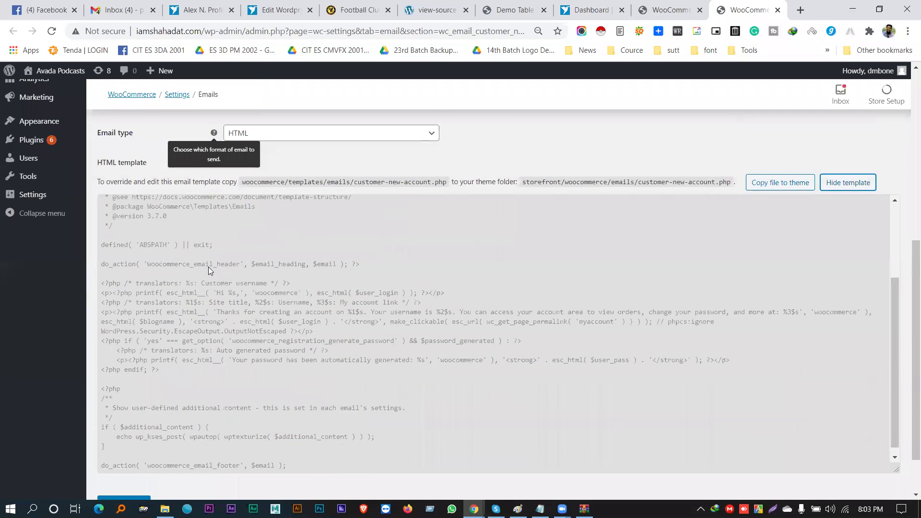
{"action": "scroll", "coordinate": [204, 269], "scroll_direction": "up", "scroll_amount": 4}
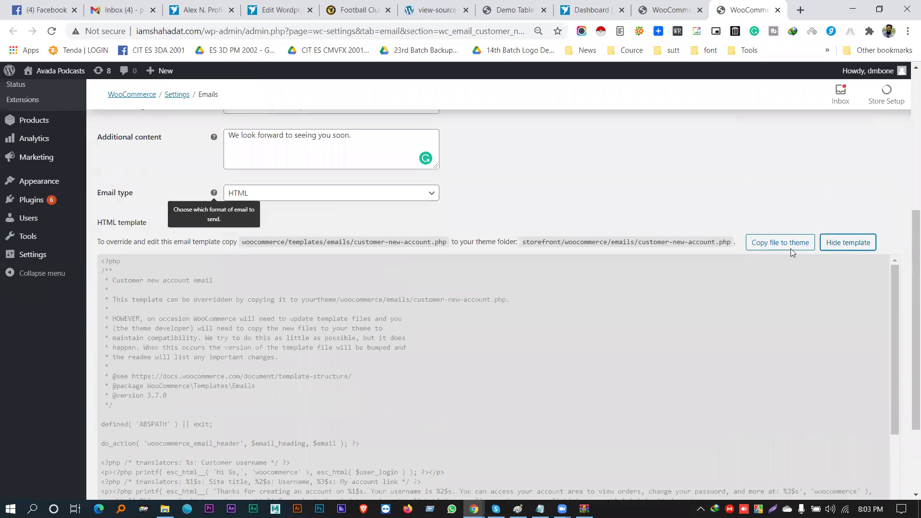
Step: Examine each part of the override path storefront/woocommerce/emails/customer-new-account.php in the HTML template section
{"action": "double_click", "coordinate": [540, 242]}
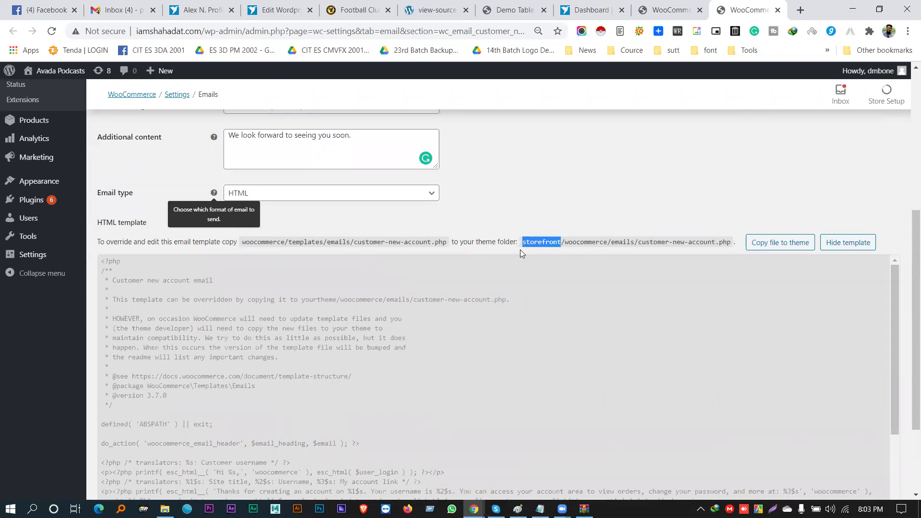
{"action": "left_click", "coordinate": [307, 312]}
{"action": "scroll", "coordinate": [328, 304], "scroll_direction": "down", "scroll_amount": 3}
{"action": "scroll", "coordinate": [328, 304], "scroll_direction": "up", "scroll_amount": 3}
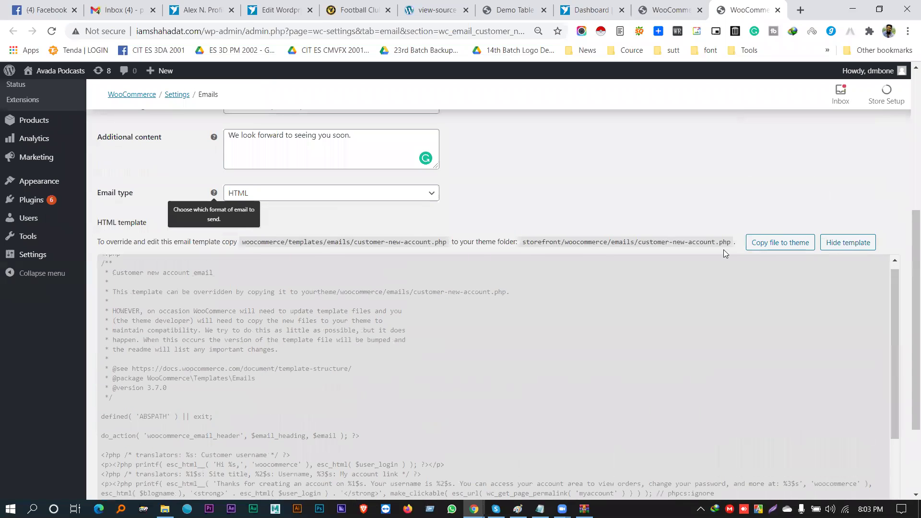
{"action": "double_click", "coordinate": [544, 244]}
{"action": "double_click", "coordinate": [585, 243]}
{"action": "double_click", "coordinate": [622, 243]}
{"action": "left_click_drag", "start_coordinate": [657, 244], "coordinate": [528, 240]}
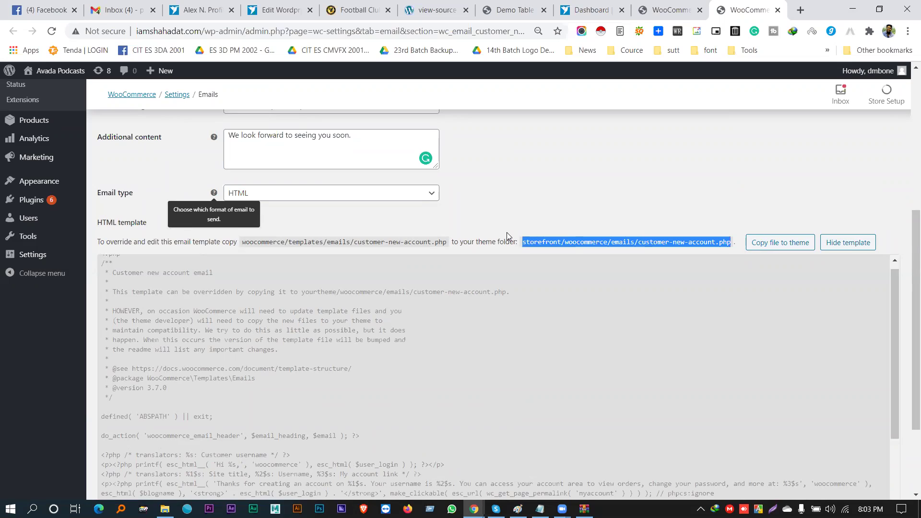
{"action": "double_click", "coordinate": [543, 243]}
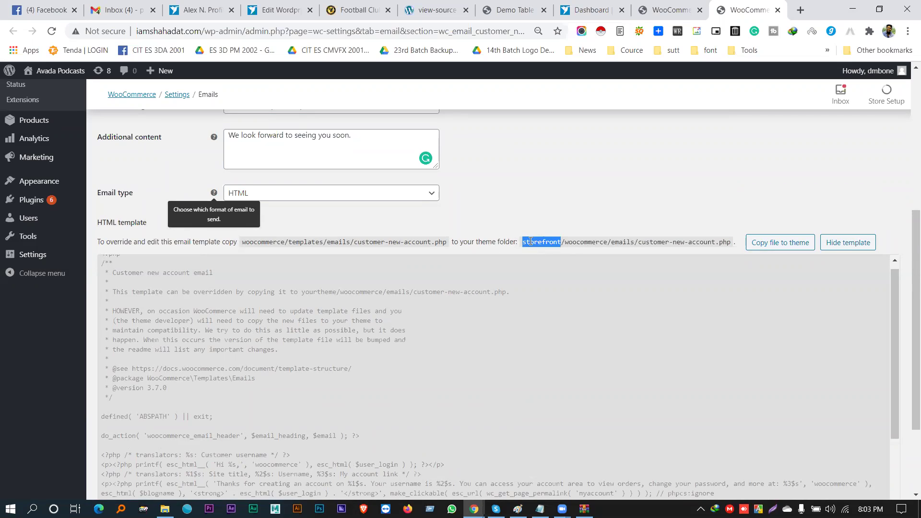
{"action": "double_click", "coordinate": [540, 240]}
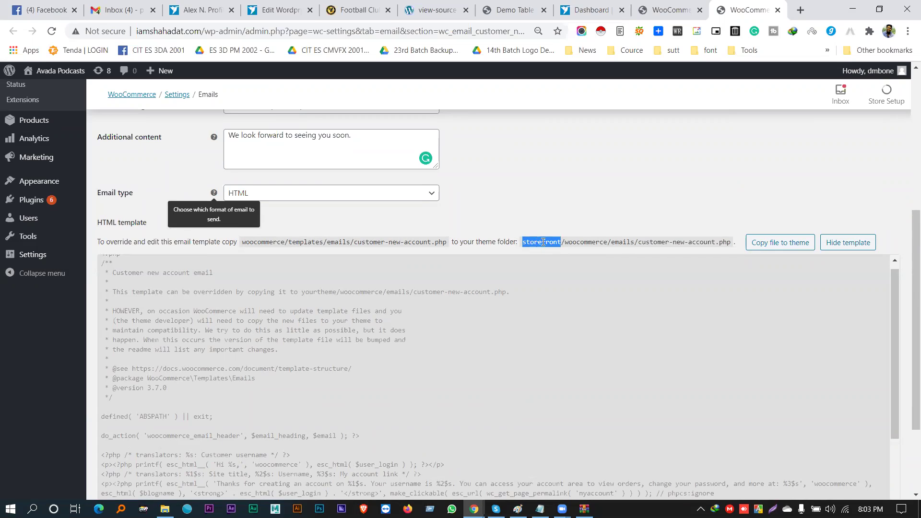
{"action": "double_click", "coordinate": [588, 243]}
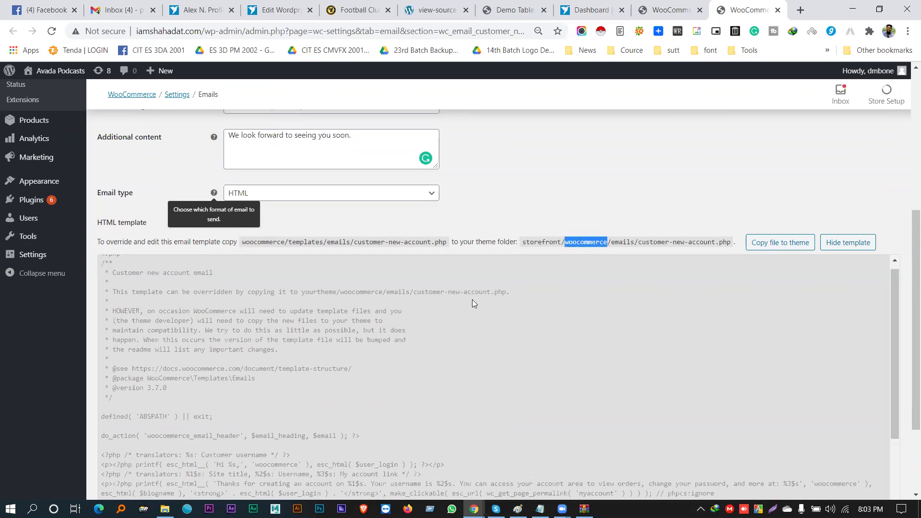
{"action": "double_click", "coordinate": [622, 242]}
{"action": "left_click_drag", "start_coordinate": [639, 242], "coordinate": [728, 240]}
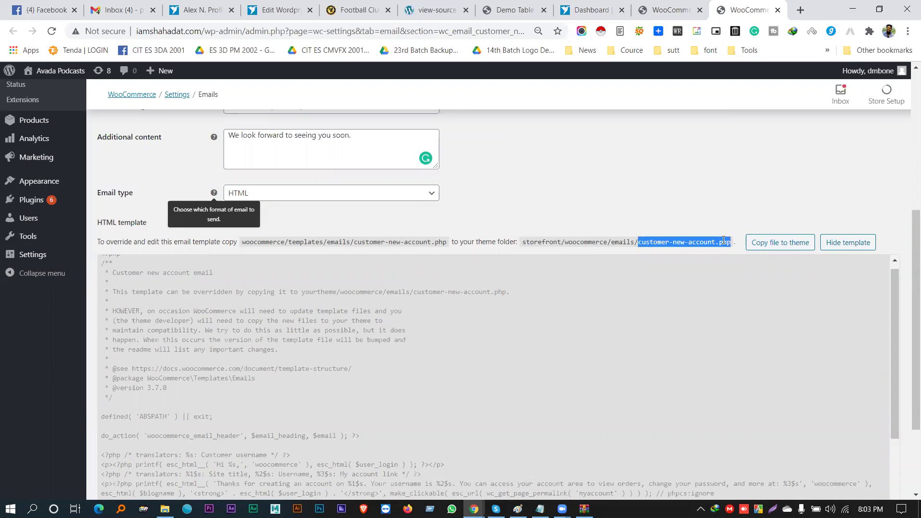
Step: Read the rest of the template code down to the email footer action and go back up to the New account fields
{"action": "scroll", "coordinate": [298, 334], "scroll_direction": "down", "scroll_amount": 5}
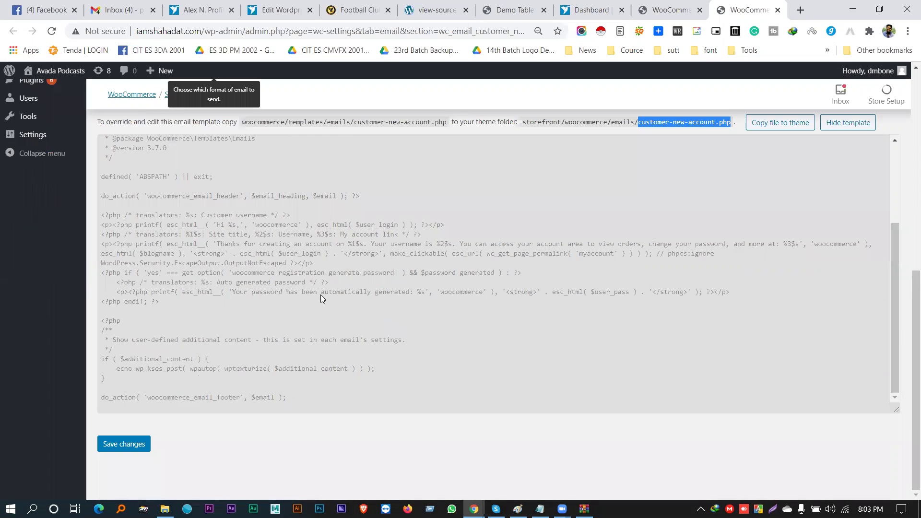
{"action": "scroll", "coordinate": [320, 295], "scroll_direction": "up", "scroll_amount": 1}
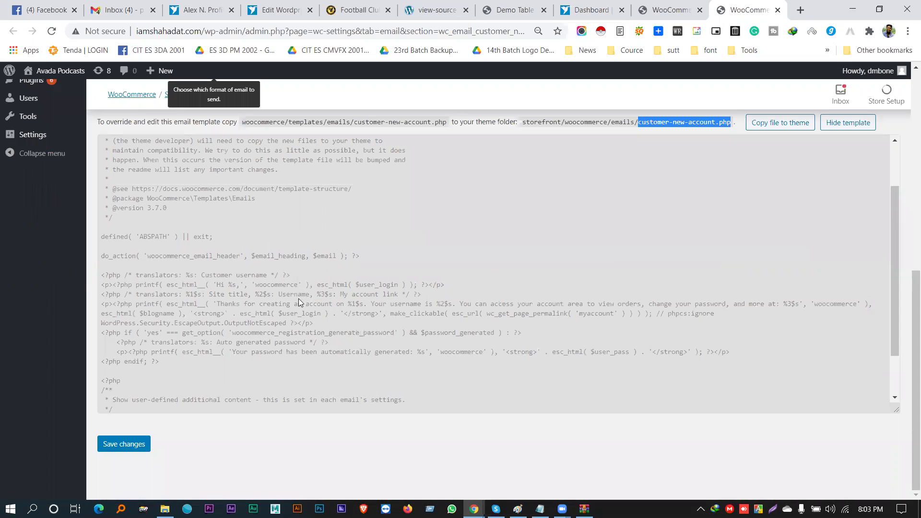
{"action": "scroll", "coordinate": [294, 301], "scroll_direction": "up", "scroll_amount": 2}
{"action": "scroll", "coordinate": [566, 256], "scroll_direction": "up", "scroll_amount": 6}
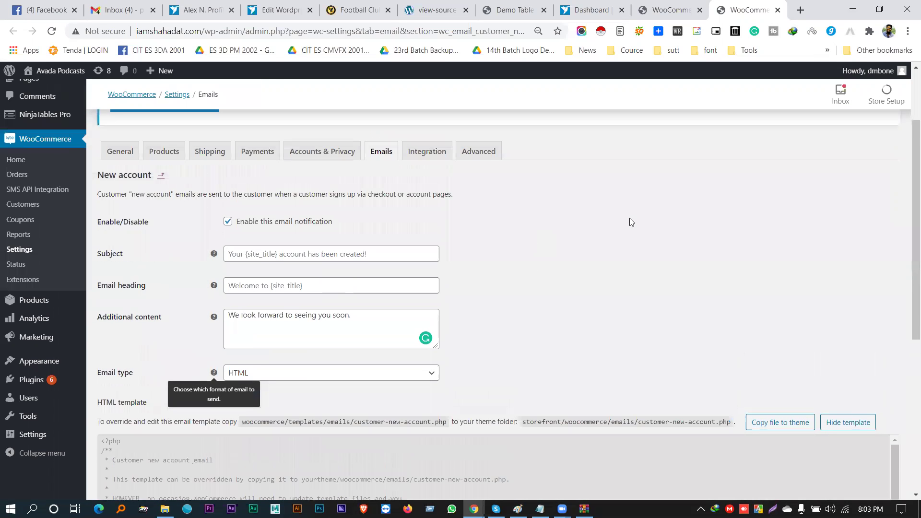
Step: Stay on the New account page without leaving it, switch to the tab with the email notifications list and review its entries and recipients
{"action": "left_click", "coordinate": [381, 153]}
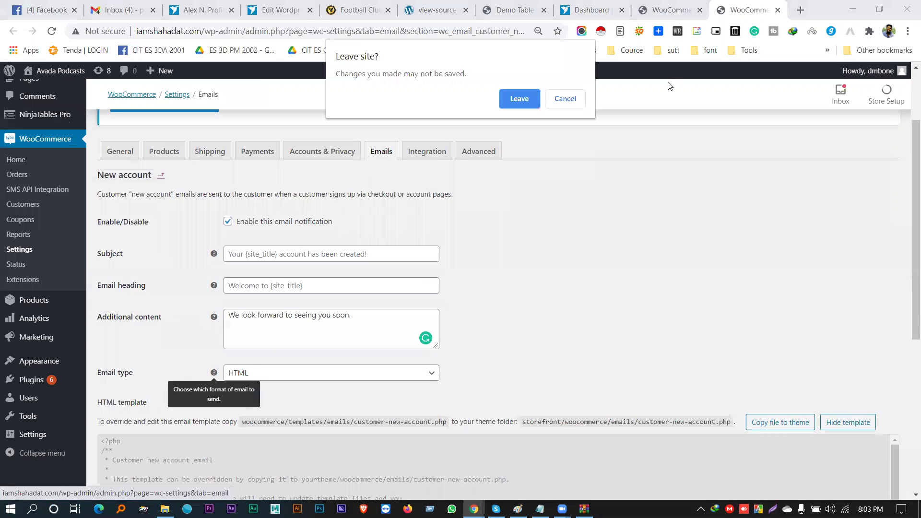
{"action": "left_click", "coordinate": [575, 95]}
{"action": "left_click", "coordinate": [683, 6]}
{"action": "scroll", "coordinate": [275, 226], "scroll_direction": "down", "scroll_amount": 1}
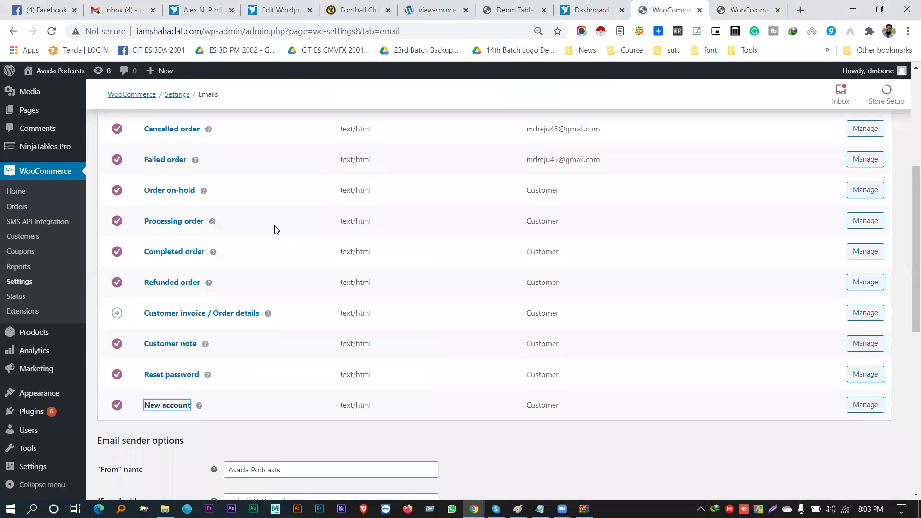
{"action": "scroll", "coordinate": [277, 229], "scroll_direction": "down", "scroll_amount": 2}
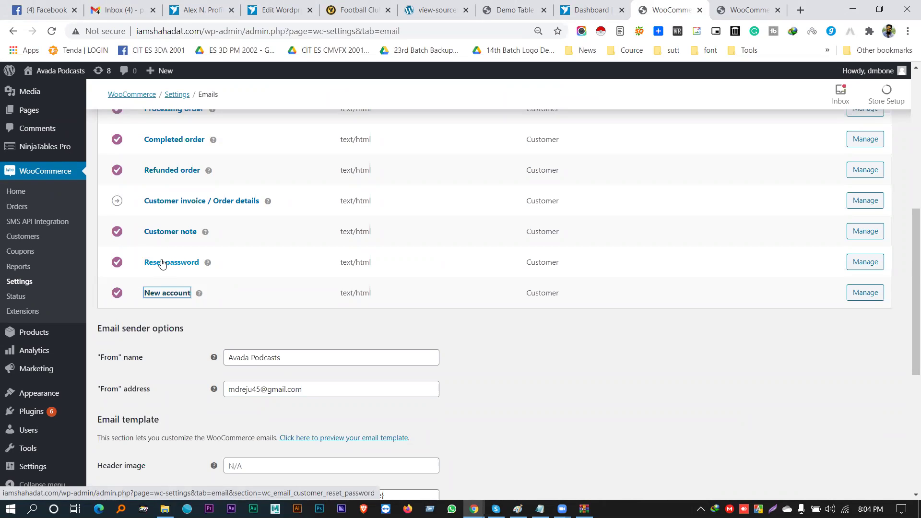
{"action": "scroll", "coordinate": [165, 247], "scroll_direction": "up", "scroll_amount": 1}
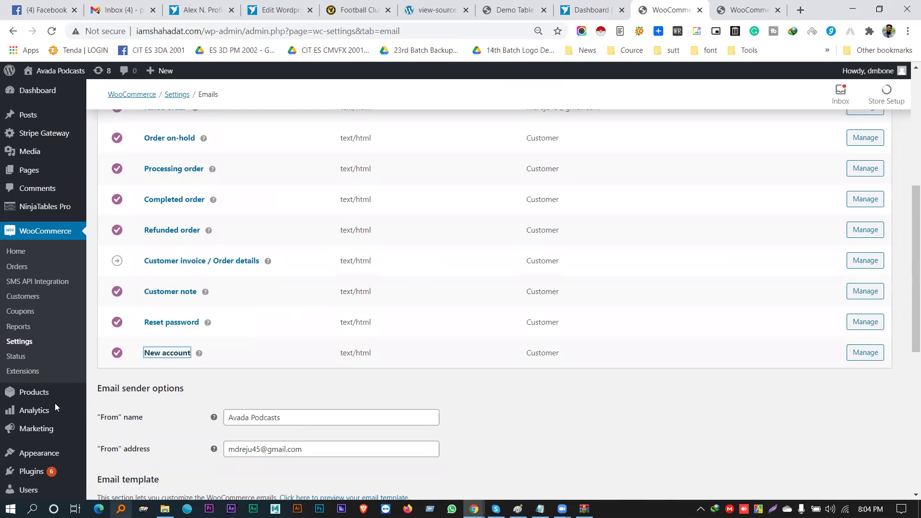
{"action": "scroll", "coordinate": [207, 221], "scroll_direction": "up", "scroll_amount": 1}
{"action": "scroll", "coordinate": [204, 226], "scroll_direction": "up", "scroll_amount": 1}
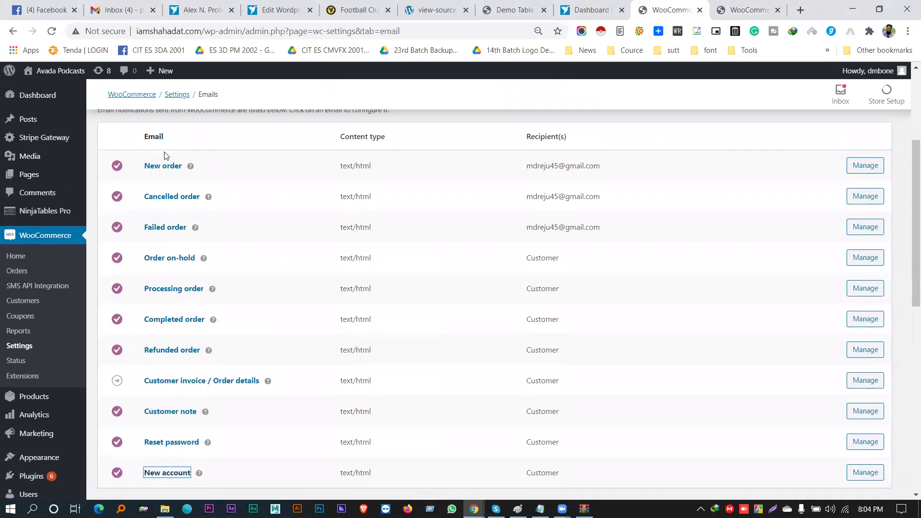
{"action": "scroll", "coordinate": [172, 216], "scroll_direction": "down", "scroll_amount": 2}
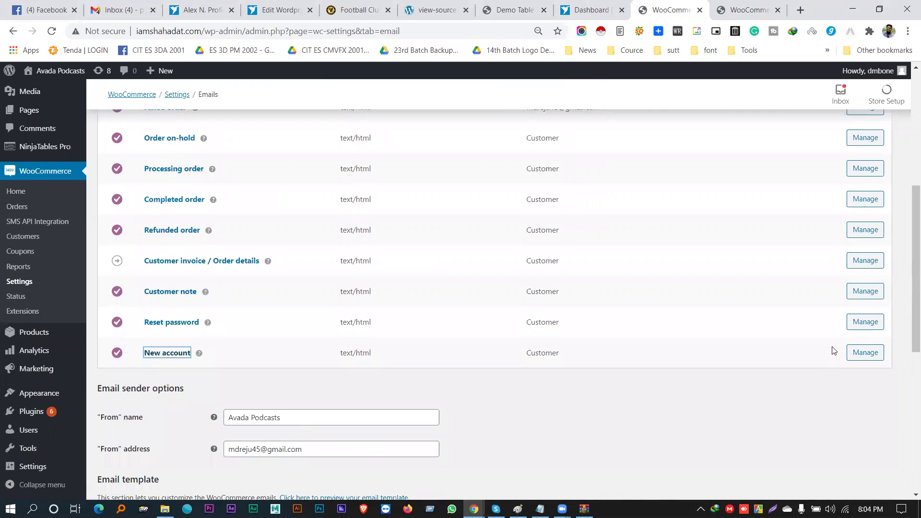
{"action": "scroll", "coordinate": [840, 343], "scroll_direction": "up", "scroll_amount": 2}
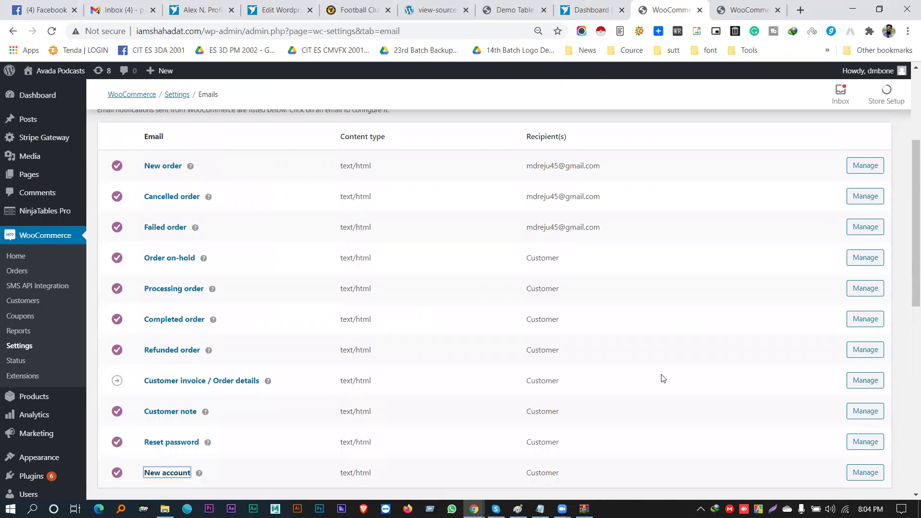
Step: Examine the email sender options with the "From" name and address, and the Header image field of the email template
{"action": "scroll", "coordinate": [325, 237], "scroll_direction": "down", "scroll_amount": 8}
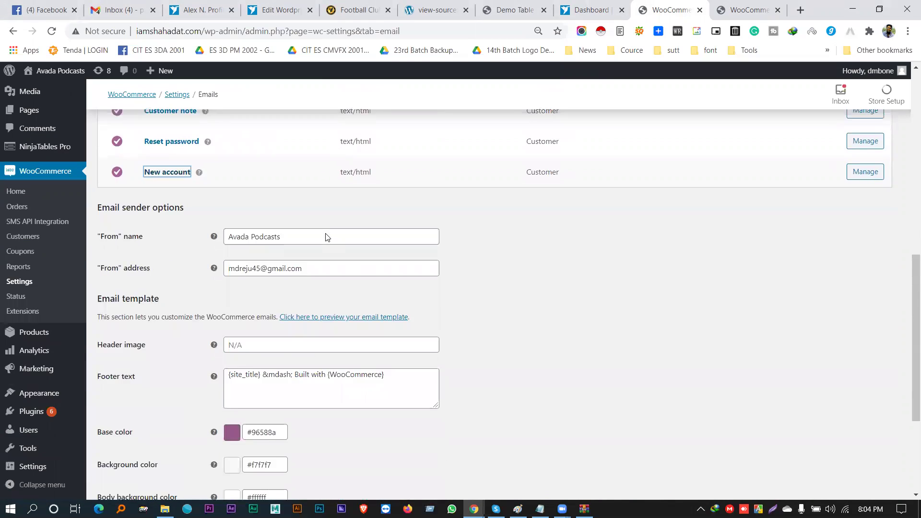
{"action": "scroll", "coordinate": [163, 227], "scroll_direction": "up", "scroll_amount": 1}
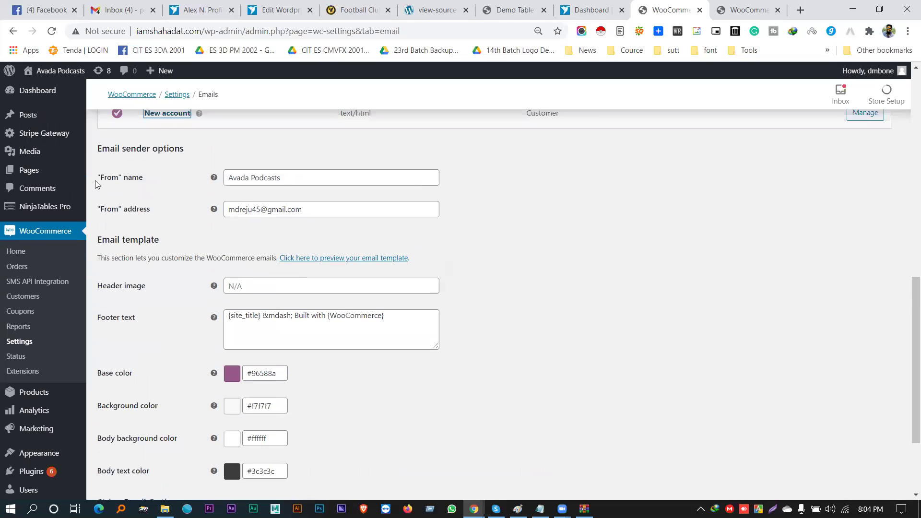
{"action": "triple_click", "coordinate": [253, 178]}
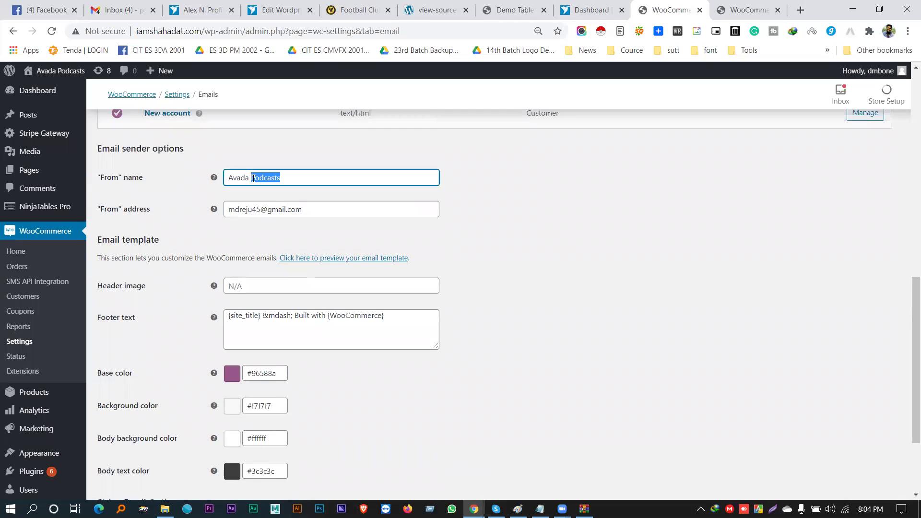
{"action": "triple_click", "coordinate": [232, 209]}
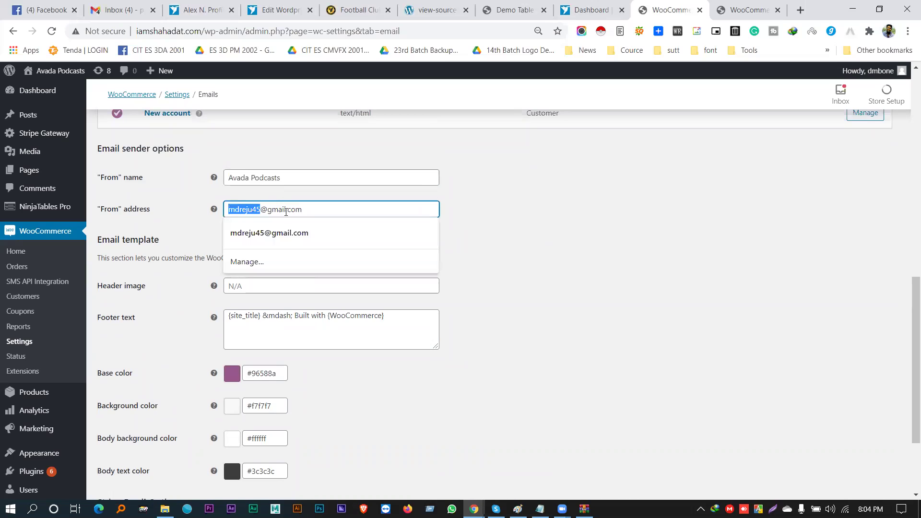
{"action": "left_click", "coordinate": [575, 264]}
{"action": "scroll", "coordinate": [505, 259], "scroll_direction": "down", "scroll_amount": 1}
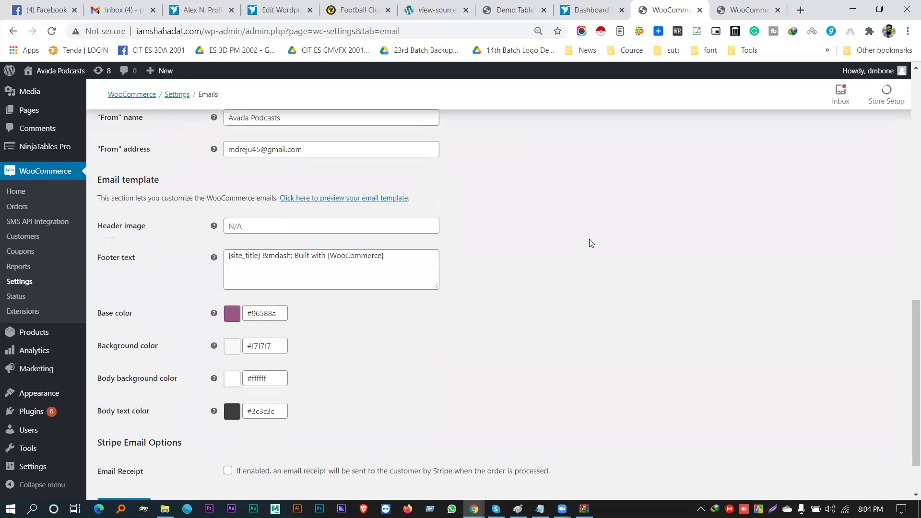
{"action": "left_click", "coordinate": [294, 230]}
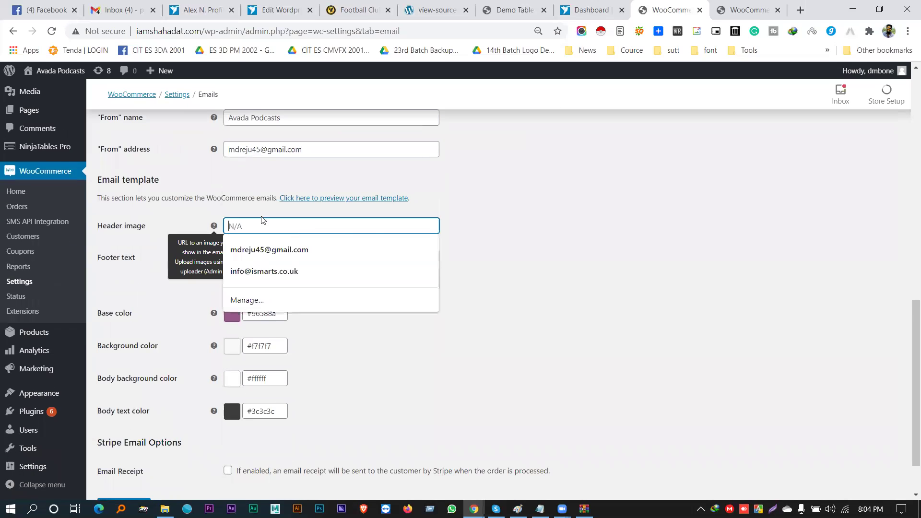
{"action": "left_click", "coordinate": [547, 248]}
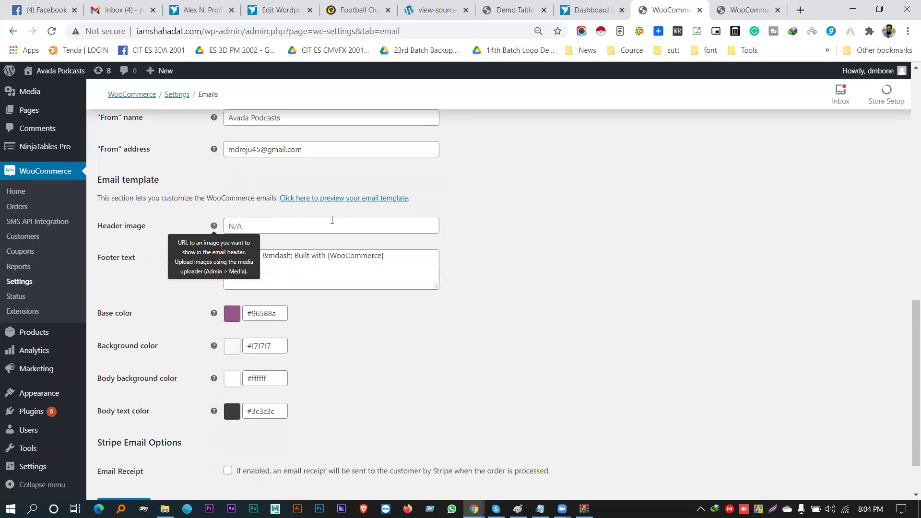
Step: Open the email template preview in a new tab and look at its "HTML email template" heading
{"action": "scroll", "coordinate": [327, 221], "scroll_direction": "down", "scroll_amount": 1}
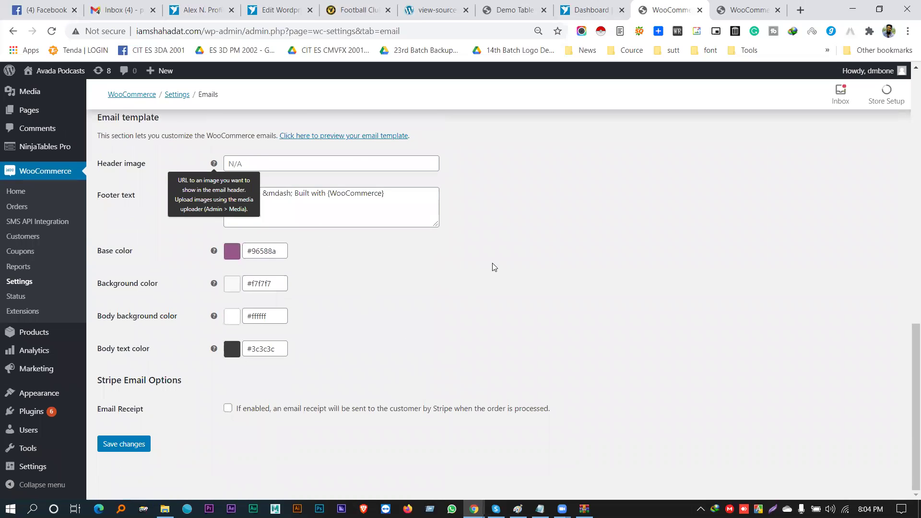
{"action": "scroll", "coordinate": [347, 159], "scroll_direction": "up", "scroll_amount": 1}
{"action": "middle_click", "coordinate": [336, 195]}
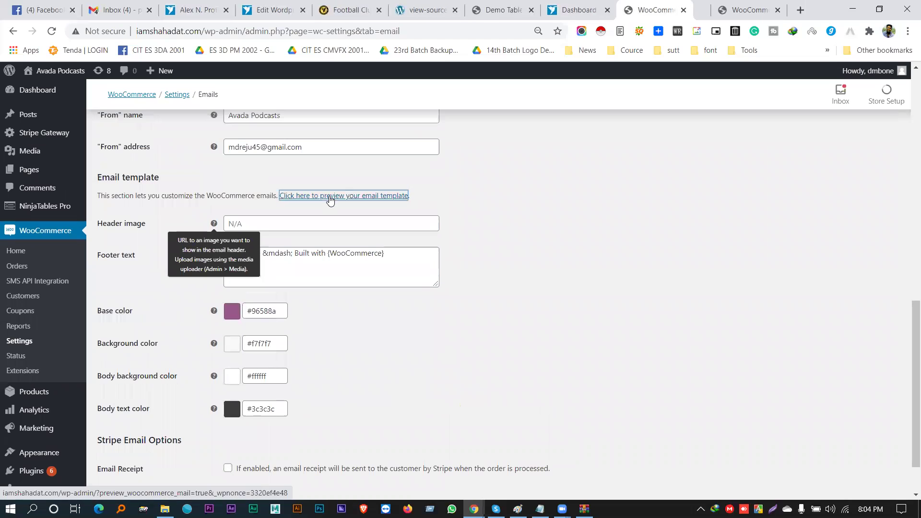
{"action": "left_click", "coordinate": [677, 10]}
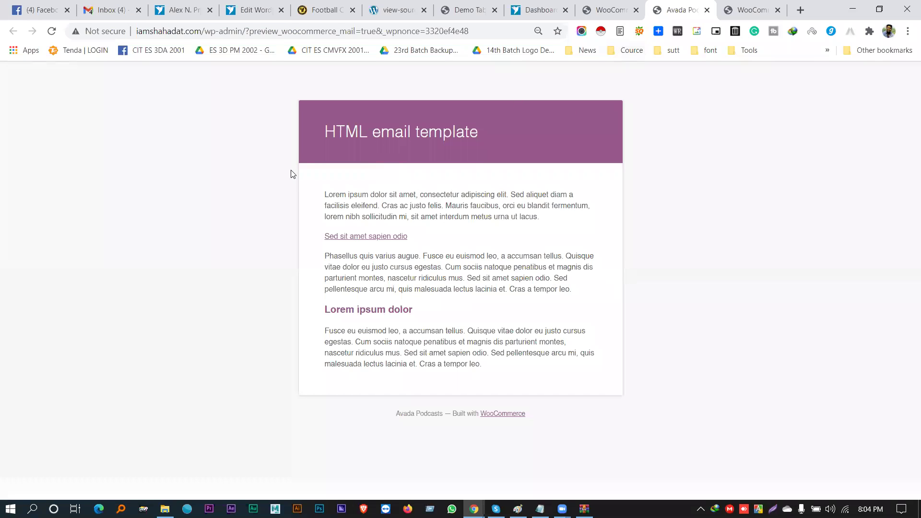
{"action": "left_click_drag", "start_coordinate": [322, 131], "coordinate": [640, 130]}
{"action": "left_click", "coordinate": [504, 153]}
{"action": "left_click_drag", "start_coordinate": [323, 128], "coordinate": [486, 134]}
Step: Return to the email settings tab and check the Header image field again, leaving it empty
{"action": "left_click", "coordinate": [600, 15]}
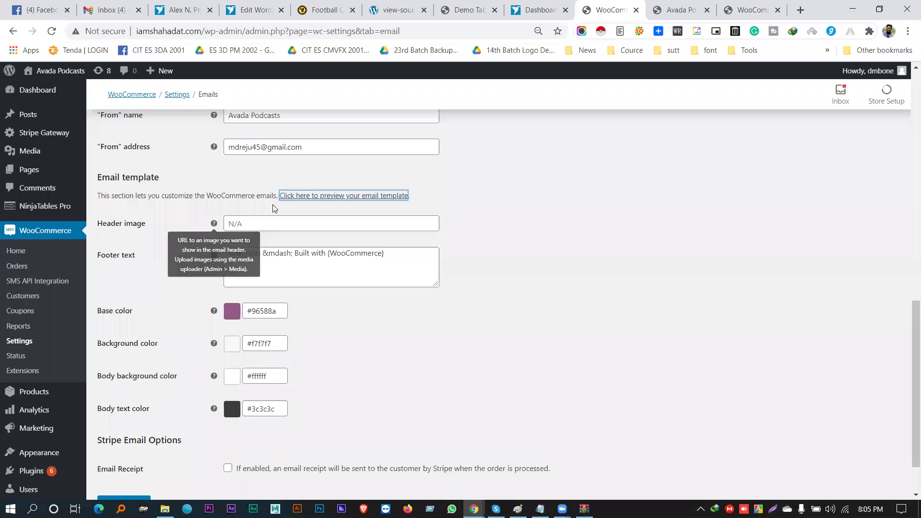
{"action": "left_click", "coordinate": [267, 223]}
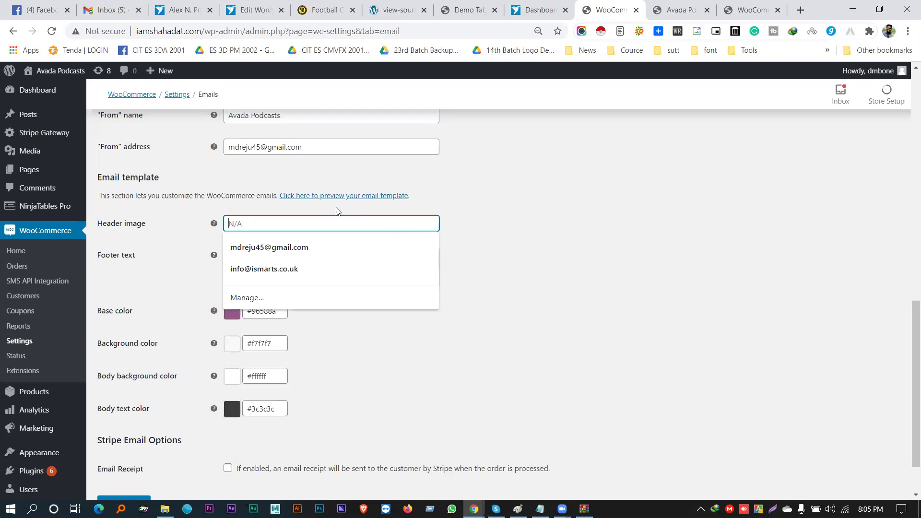
{"action": "left_click", "coordinate": [497, 220]}
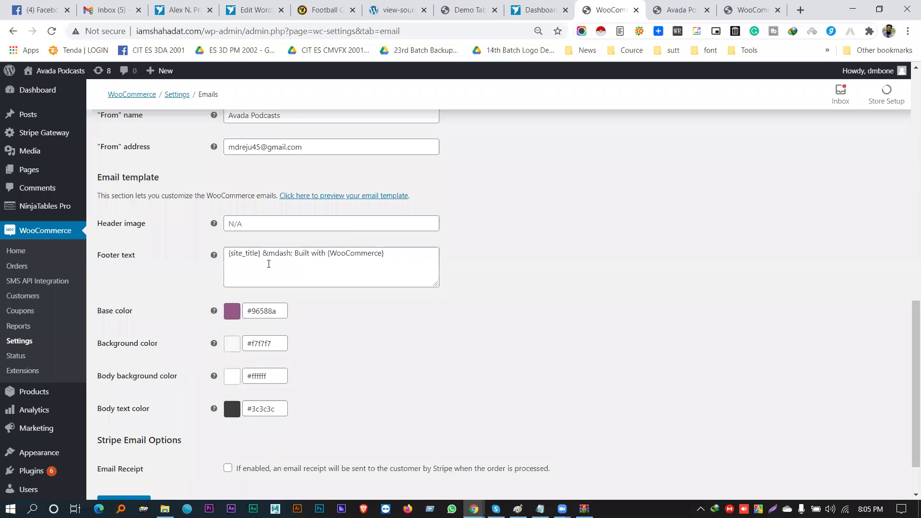
Step: Look at the site title in the email template preview's footer line, returning to the email settings tab
{"action": "left_click", "coordinate": [661, 14]}
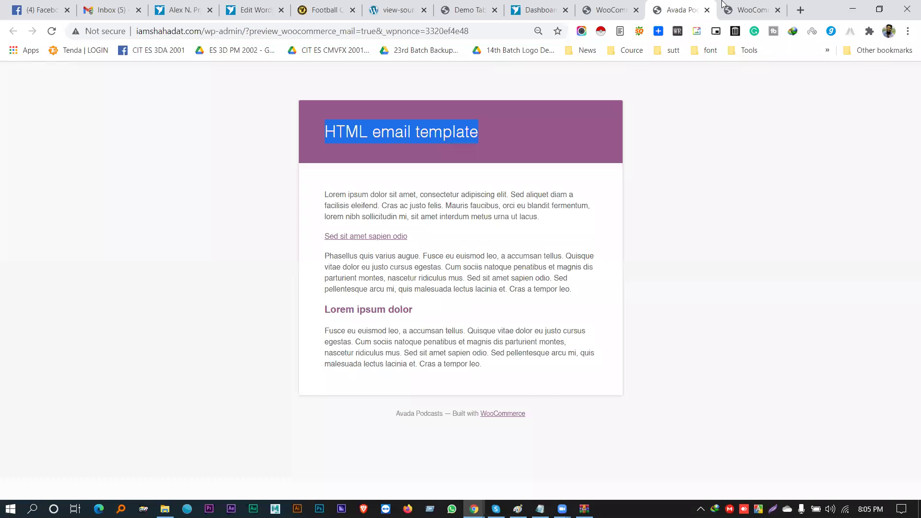
{"action": "left_click_drag", "start_coordinate": [407, 414], "coordinate": [433, 417]}
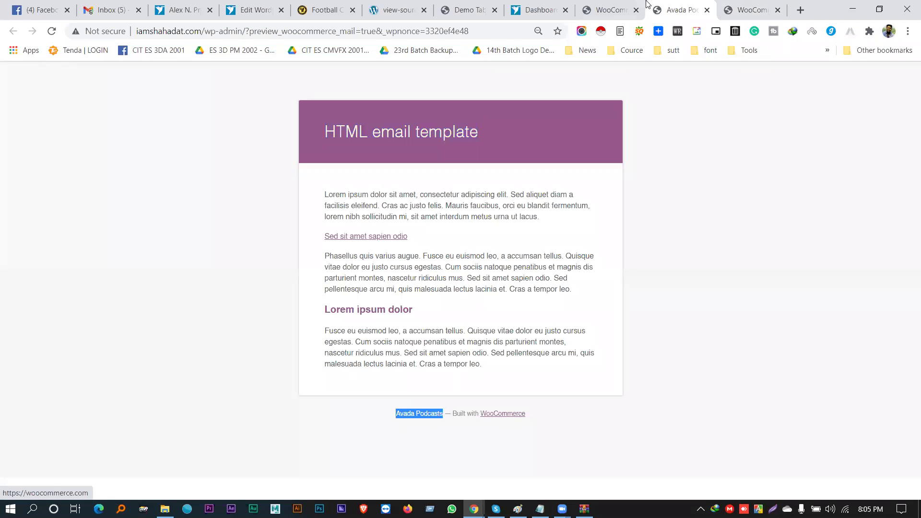
{"action": "left_click", "coordinate": [617, 10]}
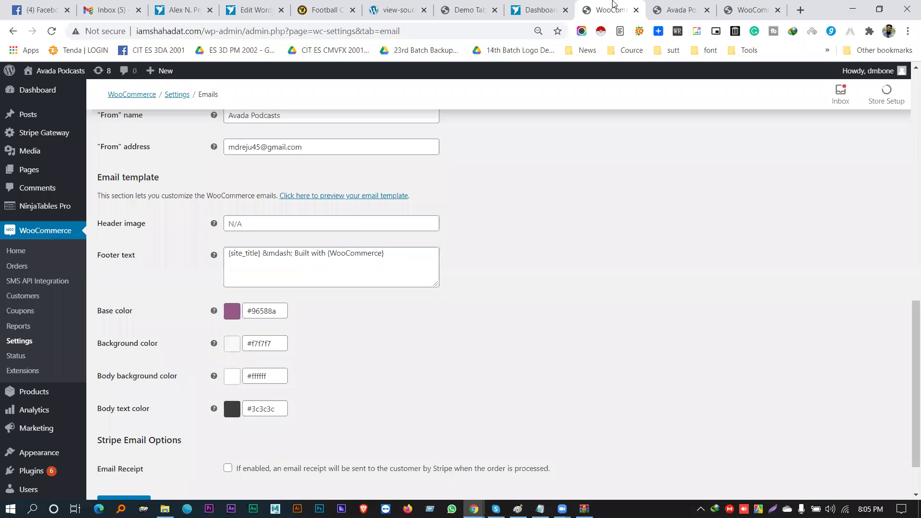
Step: Examine the WooCommerce, "Built with" and site_title parts of the Footer text and compare them with the email template preview
{"action": "double_click", "coordinate": [348, 256]}
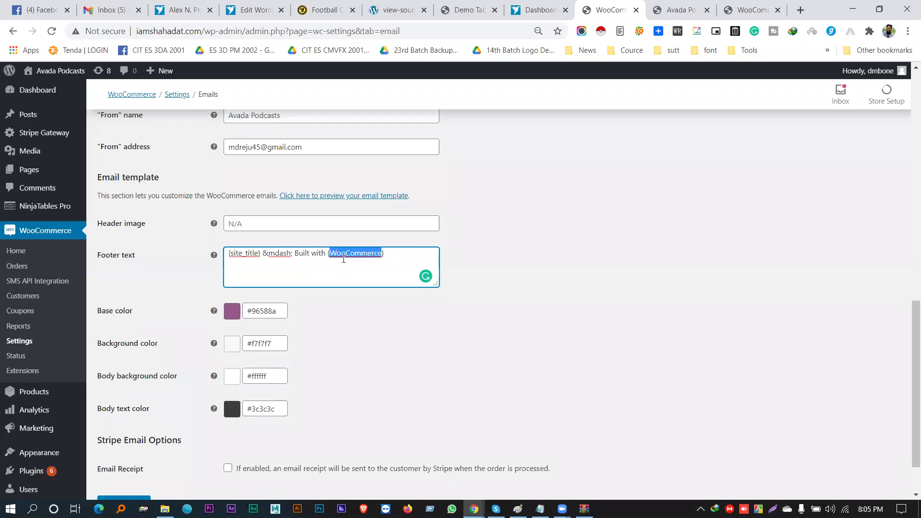
{"action": "left_click_drag", "start_coordinate": [298, 254], "coordinate": [320, 253]}
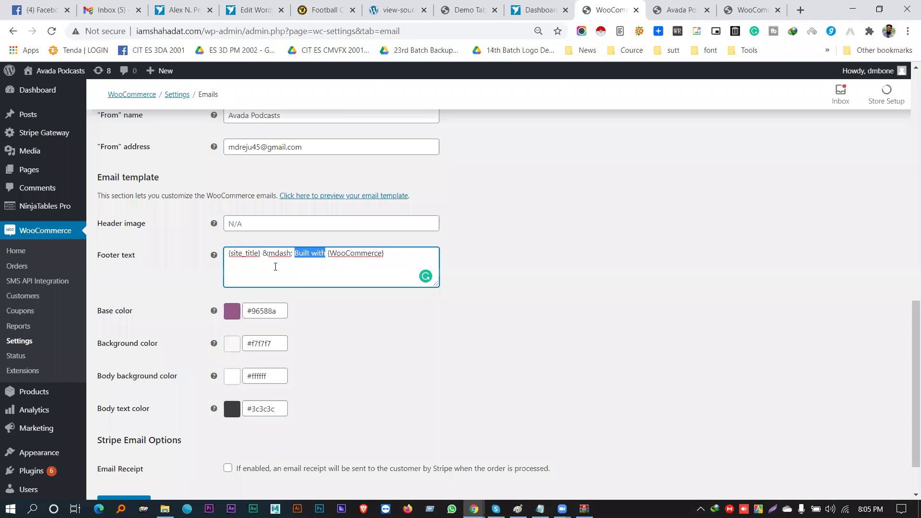
{"action": "double_click", "coordinate": [240, 251]}
{"action": "mouse_move", "coordinate": [58, 71]}
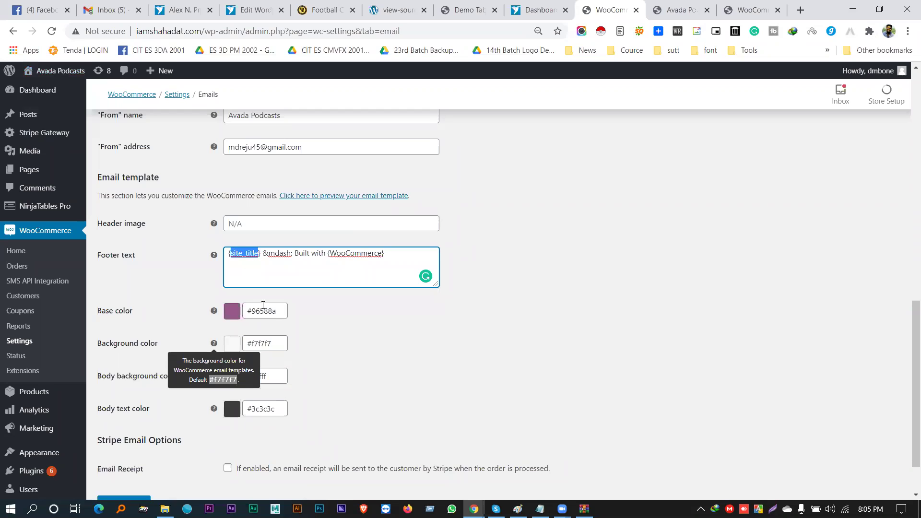
{"action": "left_click", "coordinate": [322, 255]}
{"action": "scroll", "coordinate": [285, 292], "scroll_direction": "down", "scroll_amount": 1}
{"action": "left_click", "coordinate": [694, 4]}
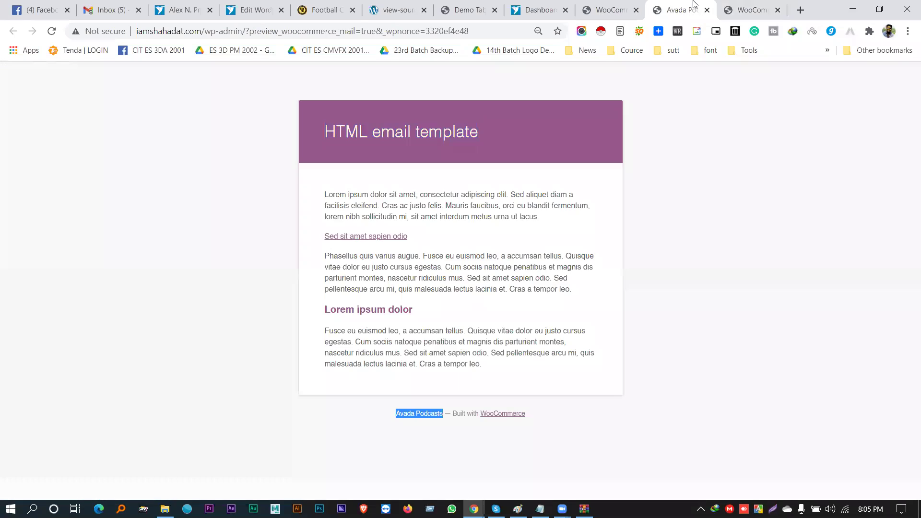
{"action": "left_click", "coordinate": [598, 6]}
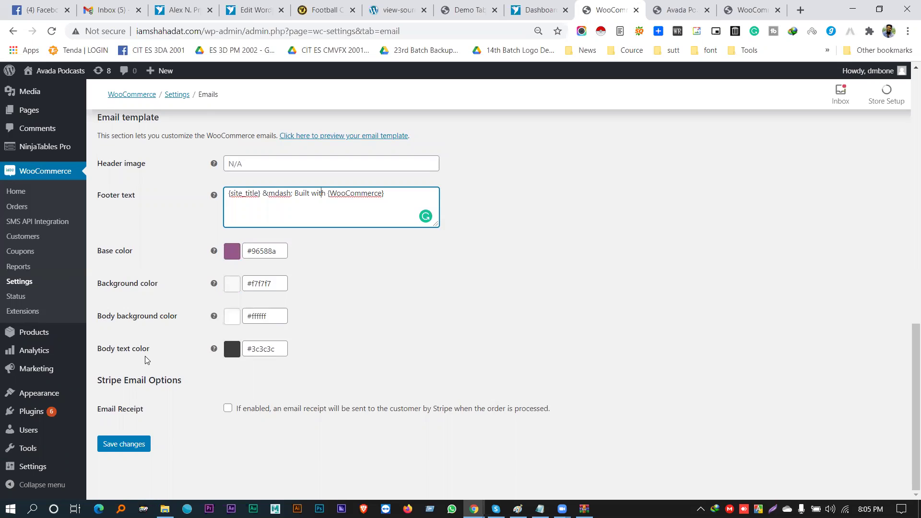
Step: Go back to the start of the Emails settings and view the WooCommerce Inbox messages, closing them again
{"action": "scroll", "coordinate": [152, 356], "scroll_direction": "up", "scroll_amount": 5}
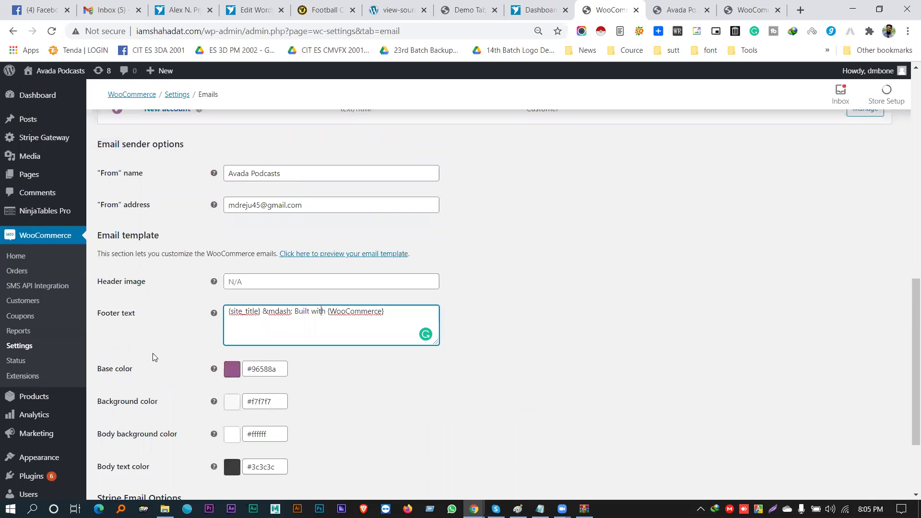
{"action": "scroll", "coordinate": [252, 391], "scroll_direction": "up", "scroll_amount": 6}
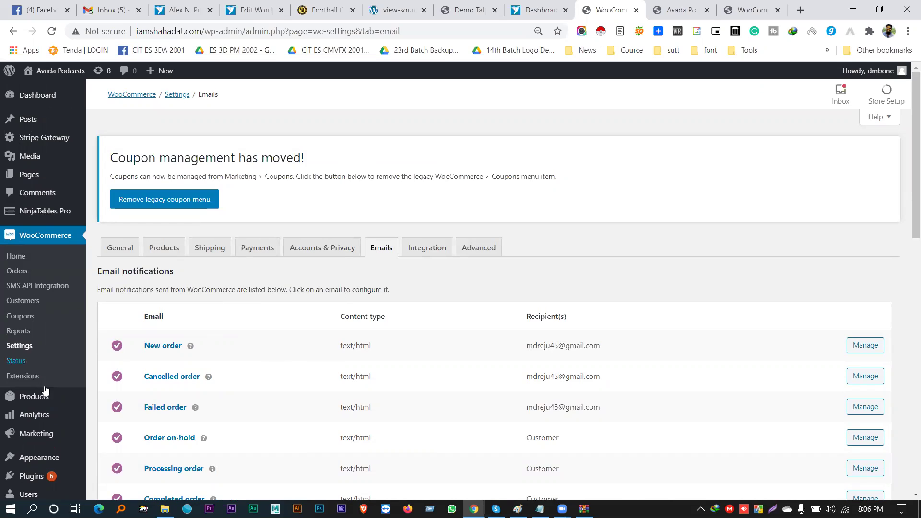
{"action": "mouse_move", "coordinate": [67, 404]}
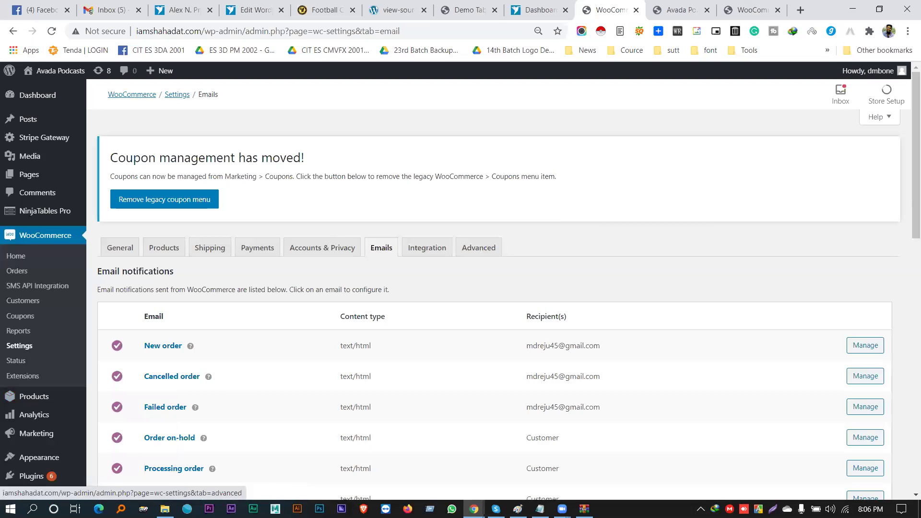
{"action": "left_click", "coordinate": [846, 92]}
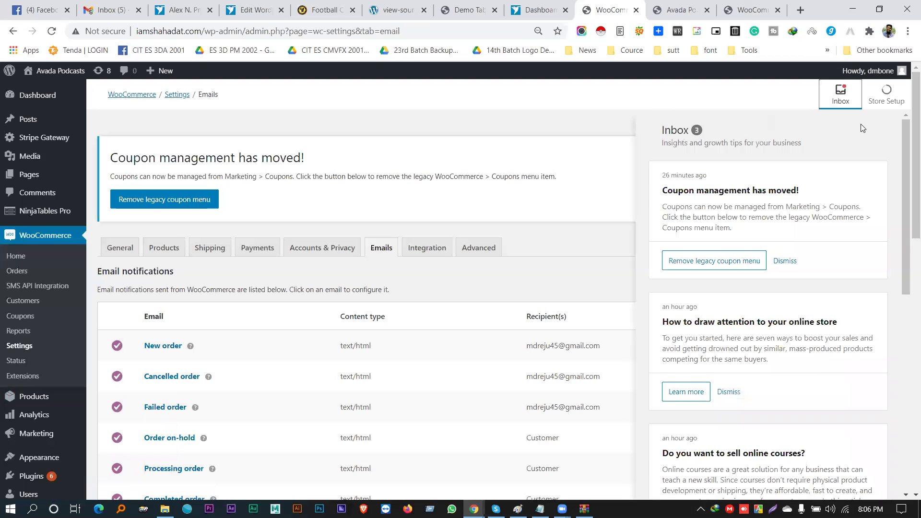
{"action": "left_click", "coordinate": [581, 124]}
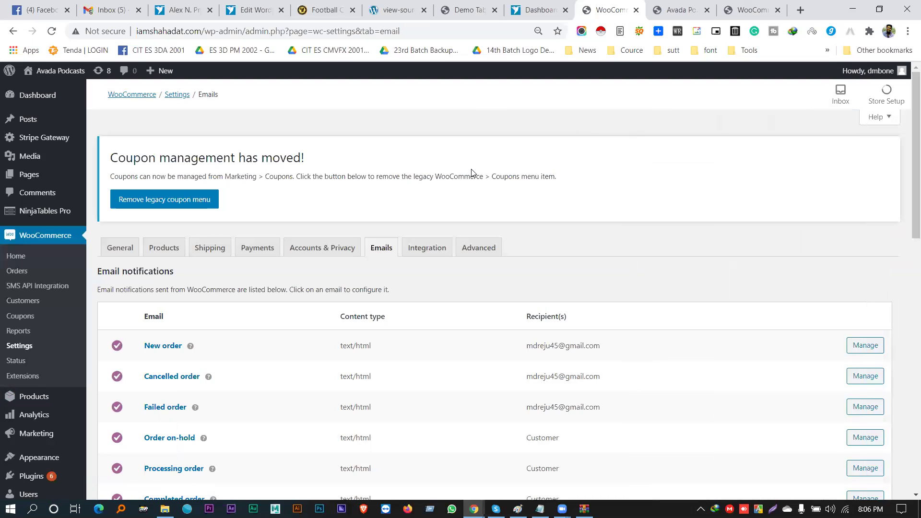
Step: Read the "Coupon management has moved!" notice, including its text on managing coupons from Marketing and removing the legacy menu item
{"action": "left_click_drag", "start_coordinate": [436, 177], "coordinate": [520, 177]}
{"action": "double_click", "coordinate": [531, 176]}
{"action": "left_click_drag", "start_coordinate": [432, 169], "coordinate": [140, 168]}
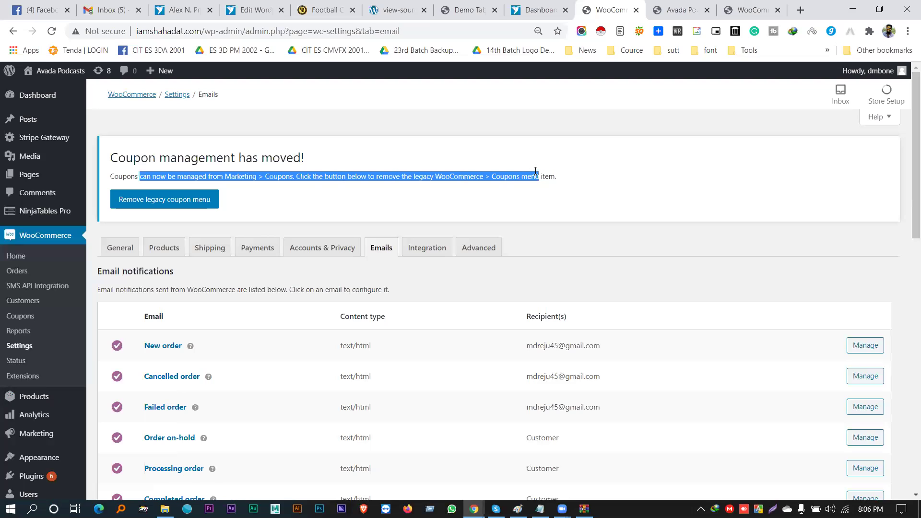
{"action": "left_click_drag", "start_coordinate": [538, 173], "coordinate": [143, 174]}
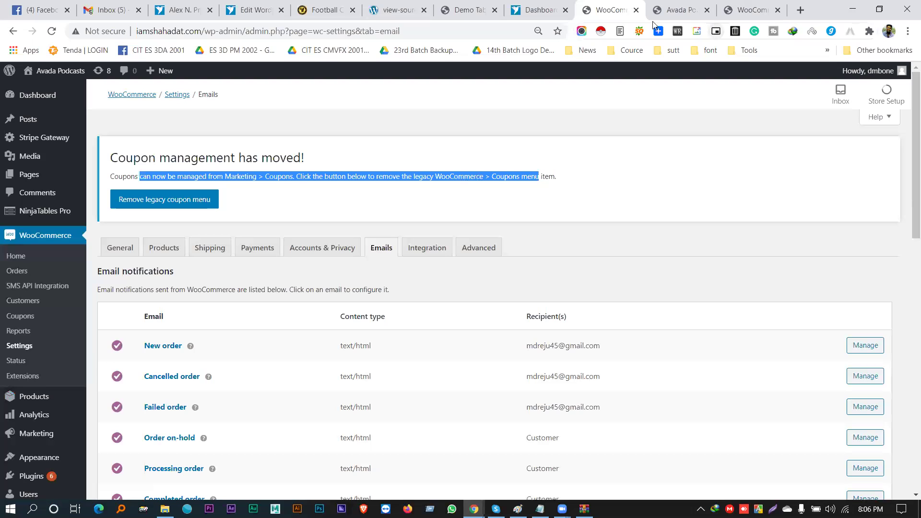
{"action": "left_click_drag", "start_coordinate": [536, 176], "coordinate": [143, 171]}
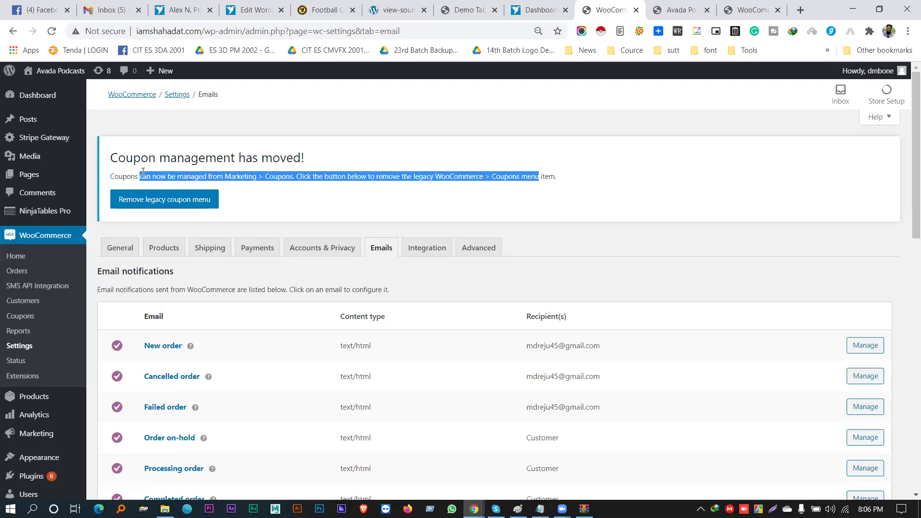
{"action": "double_click", "coordinate": [181, 156]}
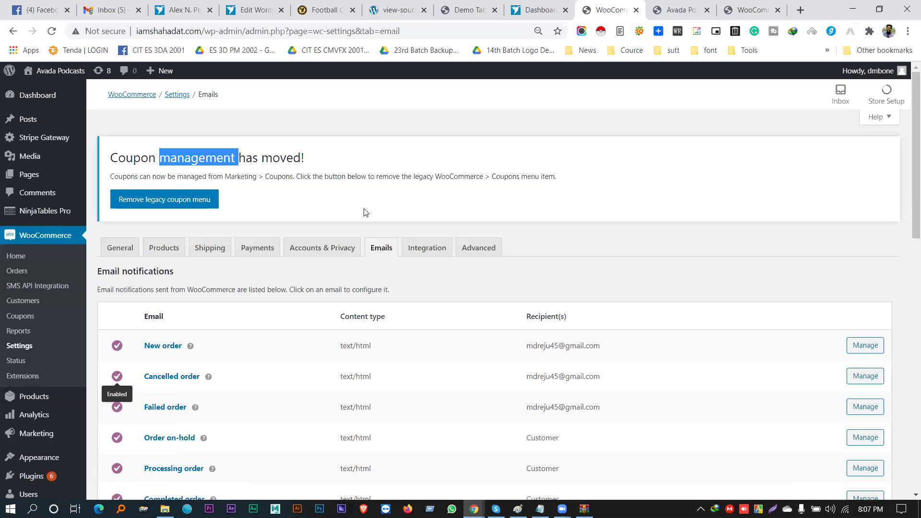
{"action": "left_click", "coordinate": [346, 189]}
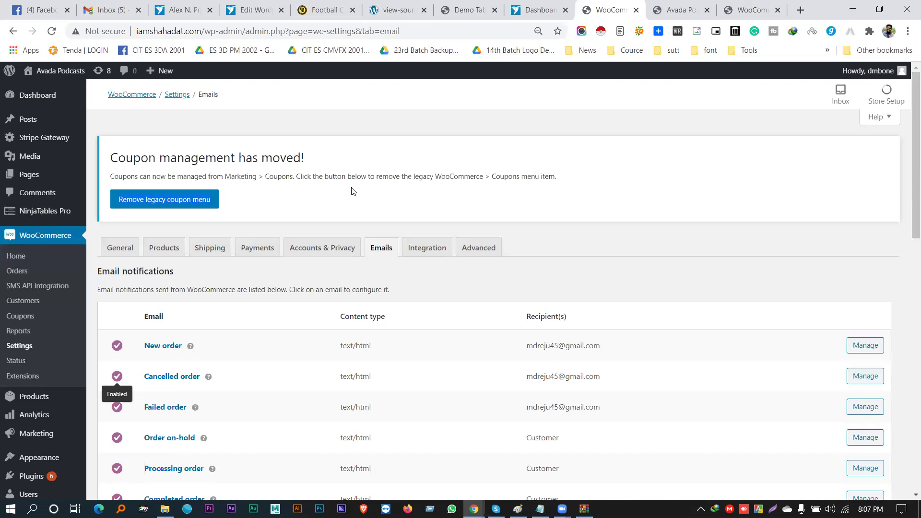
Step: Search Google for "markito theme" in a new browser tab
{"action": "left_click", "coordinate": [796, 10]}
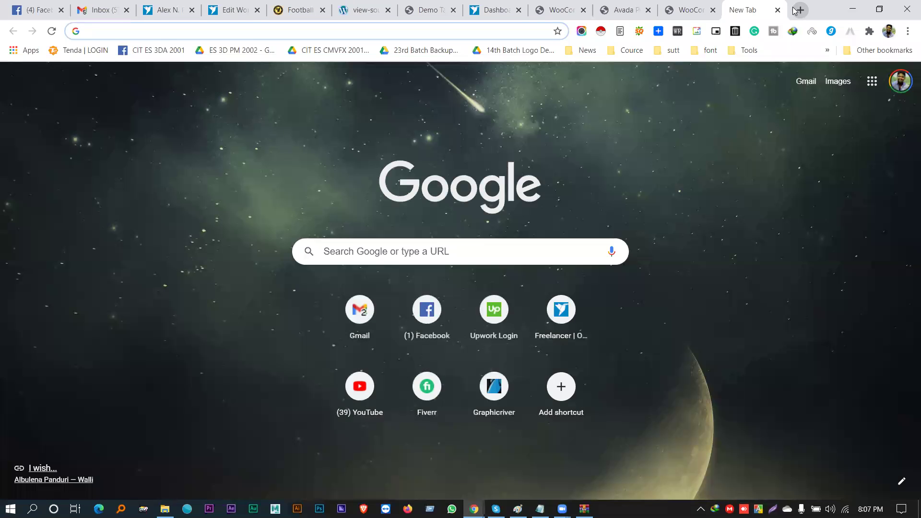
{"action": "type", "text": "mar"}
{"action": "key", "text": "BackSpace"}
{"action": "key", "text": "BackSpace"}
{"action": "key", "text": "BackSpace"}
{"action": "type", "text": "mi"}
{"action": "key", "text": "BackSpace"}
{"action": "type", "text": "ar"}
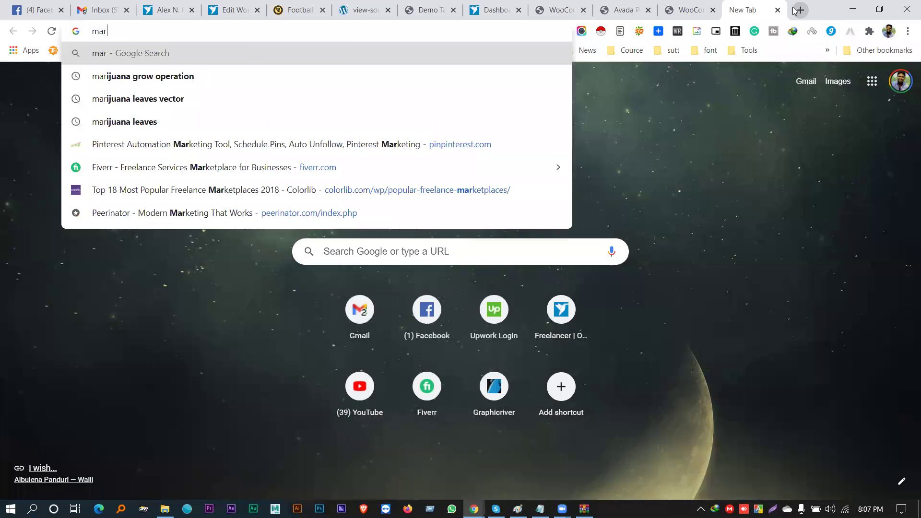
{"action": "key", "text": "BackSpace"}
{"action": "type", "text": "l"}
{"action": "key", "text": "BackSpace"}
{"action": "key", "text": "BackSpace"}
{"action": "type", "text": "arkito theme"}
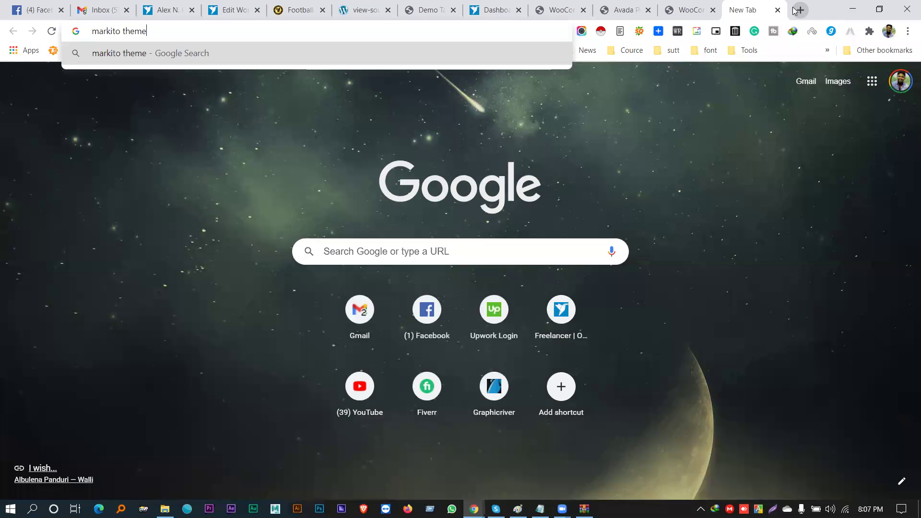
{"action": "key", "text": "Return"}
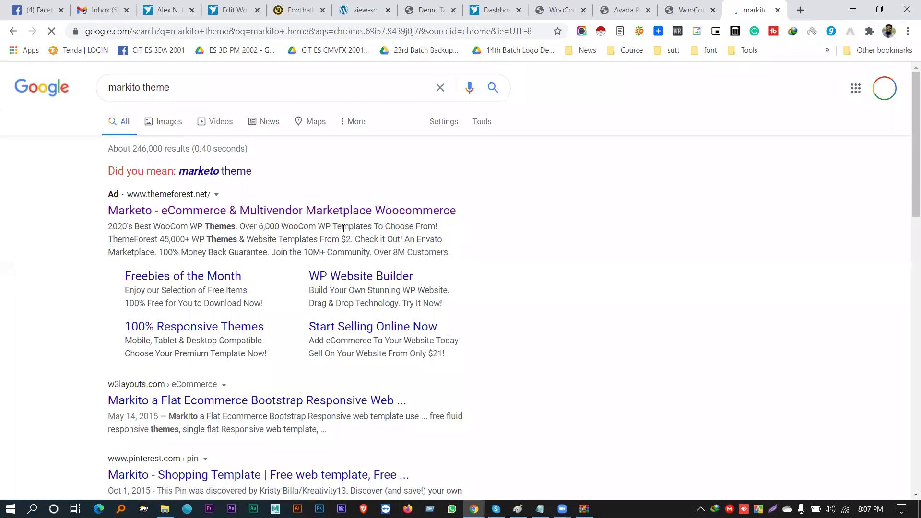
Step: Open the ThemeForest listing of the Marketo eCommerce & Multivendor theme and load its live preview in a separate background tab
{"action": "left_click", "coordinate": [328, 211]}
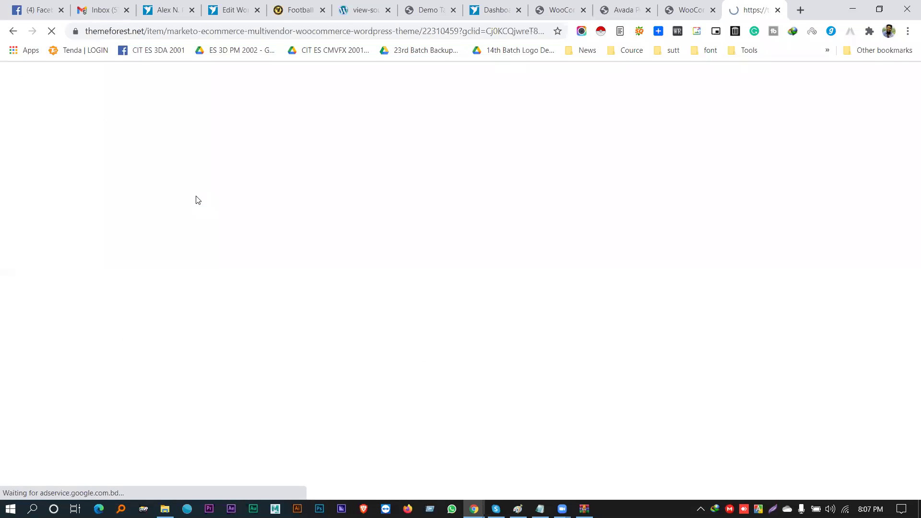
{"action": "scroll", "coordinate": [198, 195], "scroll_direction": "down", "scroll_amount": 5}
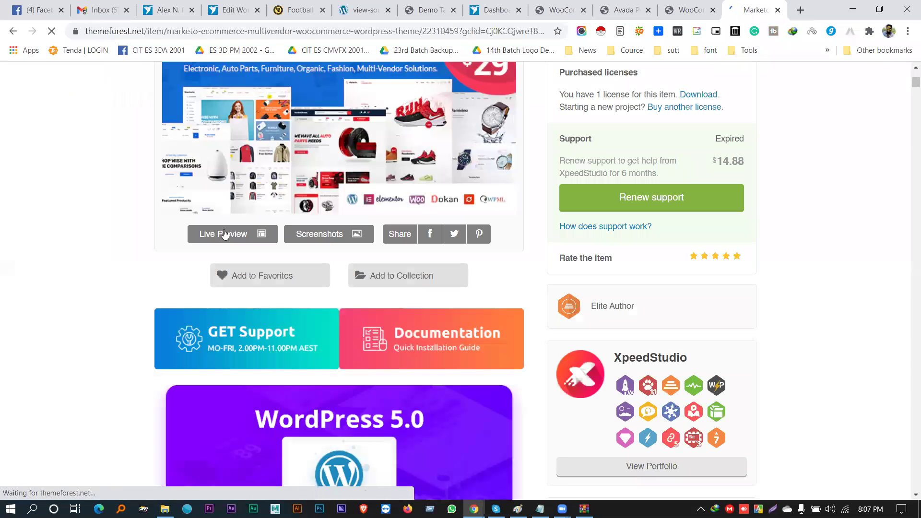
{"action": "left_click", "coordinate": [230, 233], "text": "ctrl"}
Step: Examine the Marketo theme's description, covering its compatibility, homepage designs, header styles, responsive layouts, Slider Revolution and Elementor widgets
{"action": "scroll", "coordinate": [350, 148], "scroll_direction": "down", "scroll_amount": 5}
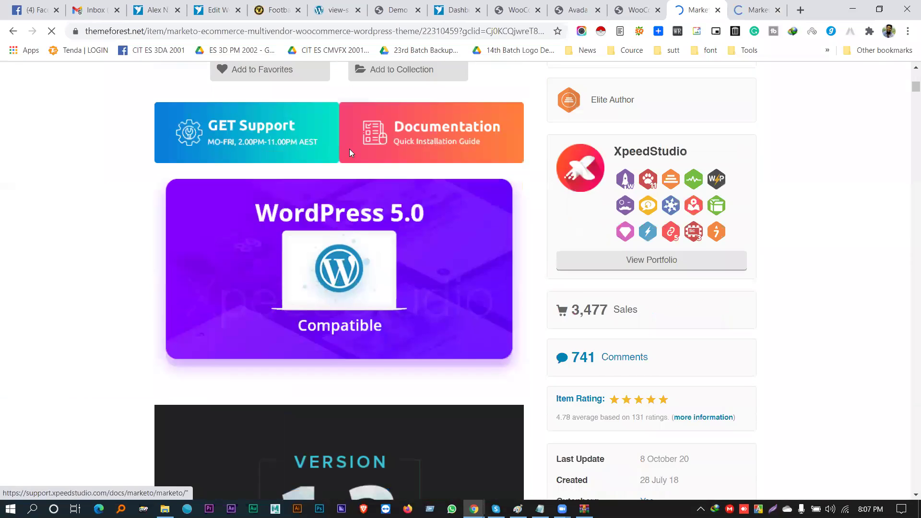
{"action": "scroll", "coordinate": [317, 243], "scroll_direction": "down", "scroll_amount": 13}
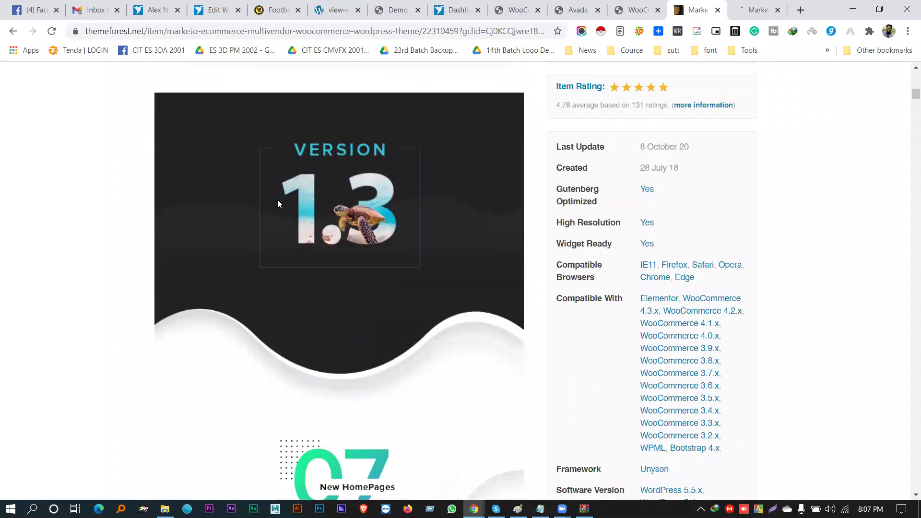
{"action": "scroll", "coordinate": [297, 213], "scroll_direction": "down", "scroll_amount": 18}
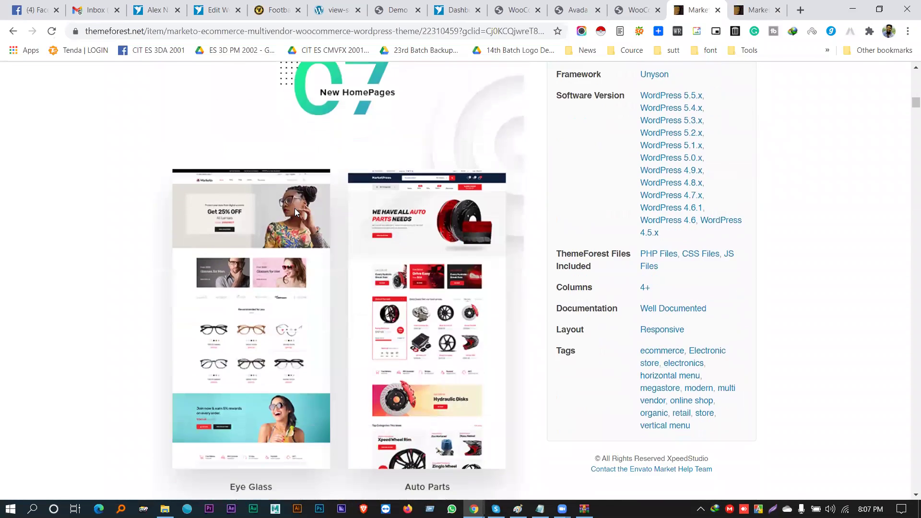
{"action": "scroll", "coordinate": [295, 212], "scroll_direction": "down", "scroll_amount": 20}
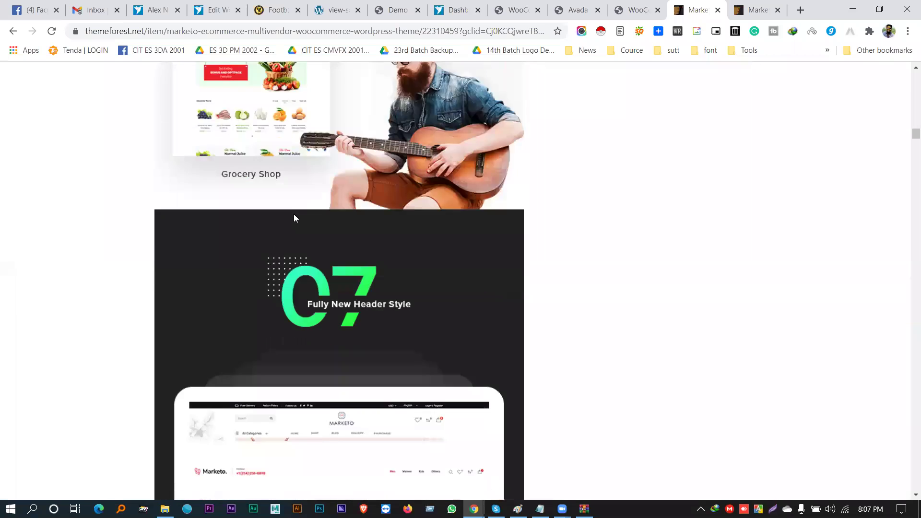
{"action": "scroll", "coordinate": [295, 219], "scroll_direction": "down", "scroll_amount": 17}
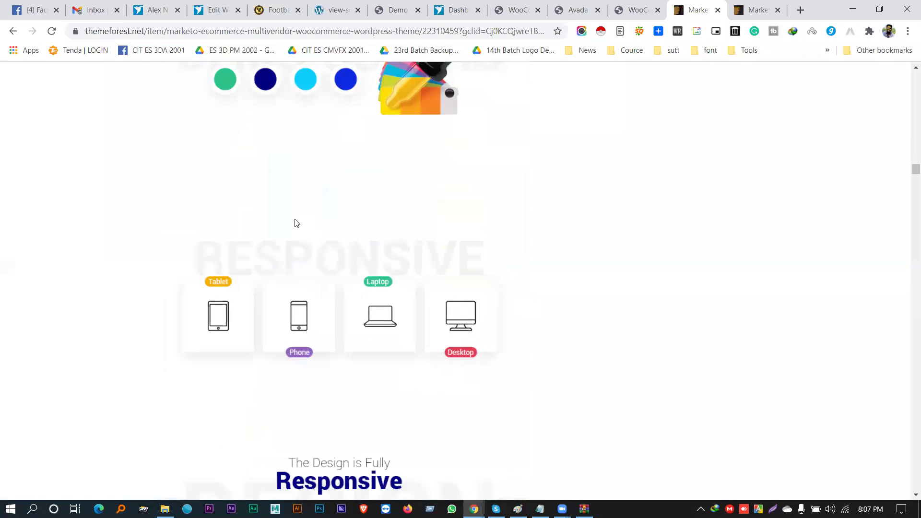
{"action": "scroll", "coordinate": [295, 222], "scroll_direction": "up", "scroll_amount": 10}
{"action": "scroll", "coordinate": [296, 221], "scroll_direction": "down", "scroll_amount": 13}
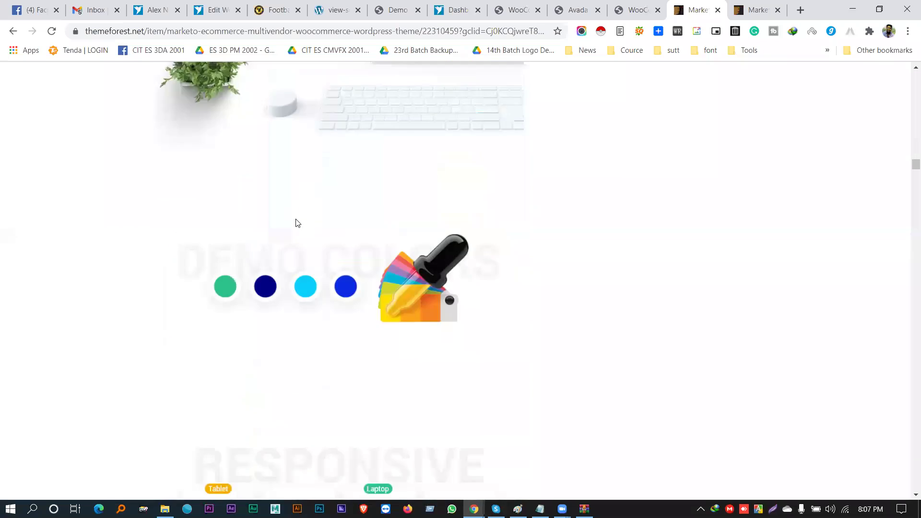
{"action": "scroll", "coordinate": [296, 207], "scroll_direction": "down", "scroll_amount": 15}
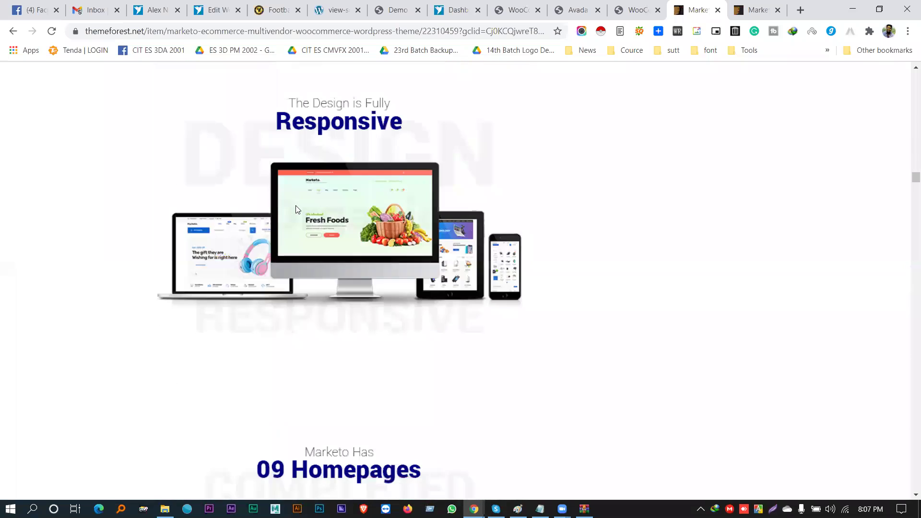
{"action": "scroll", "coordinate": [298, 205], "scroll_direction": "down", "scroll_amount": 20}
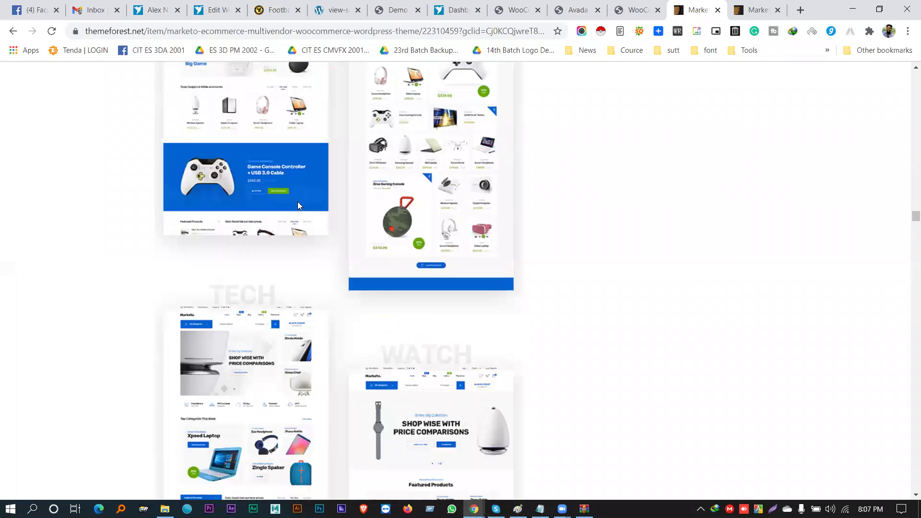
{"action": "scroll", "coordinate": [301, 205], "scroll_direction": "up", "scroll_amount": 7}
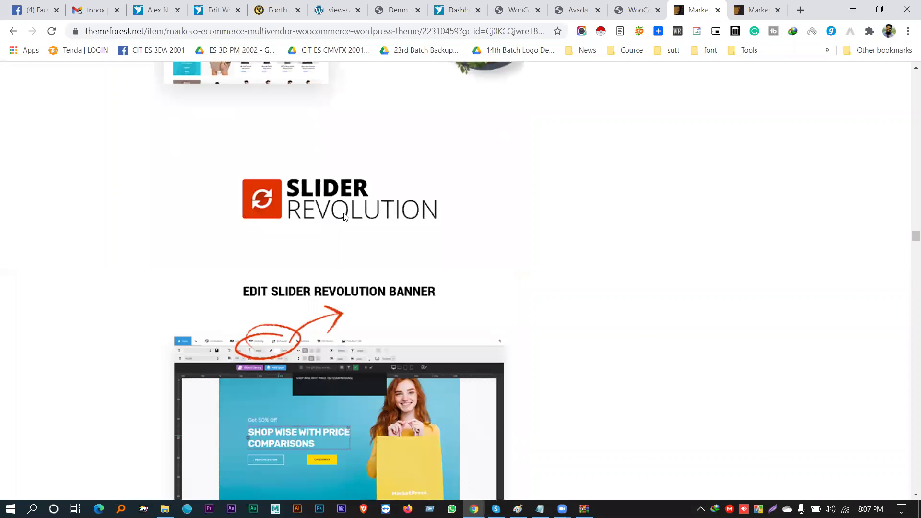
{"action": "scroll", "coordinate": [352, 223], "scroll_direction": "down", "scroll_amount": 20}
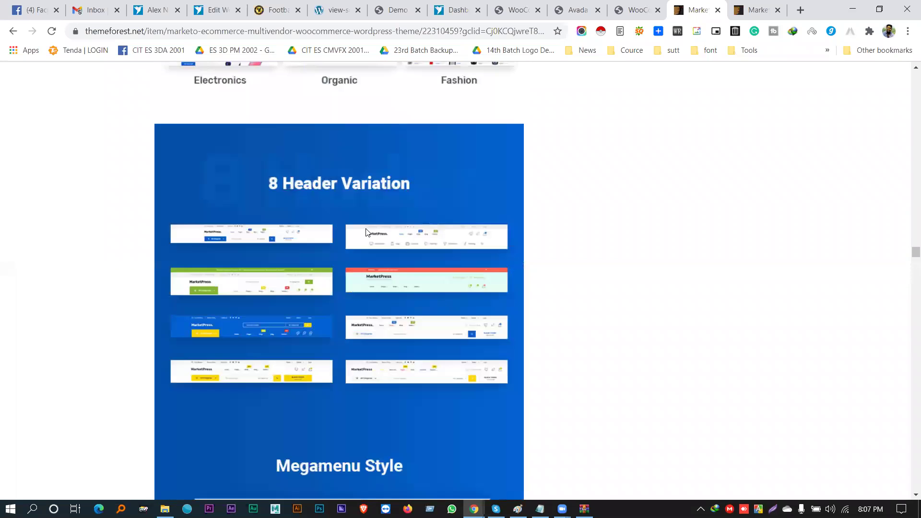
{"action": "scroll", "coordinate": [385, 229], "scroll_direction": "down", "scroll_amount": 12}
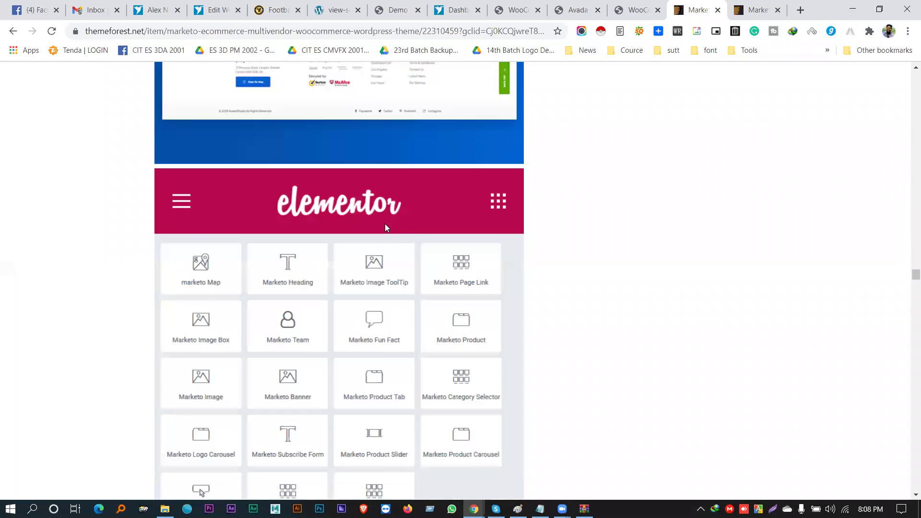
Step: Examine the Marketo listing's Elementor widgets and its customization examples for banners, product tabs, product sliders, featured product carousels and the footer
{"action": "scroll", "coordinate": [309, 211], "scroll_direction": "down", "scroll_amount": 3}
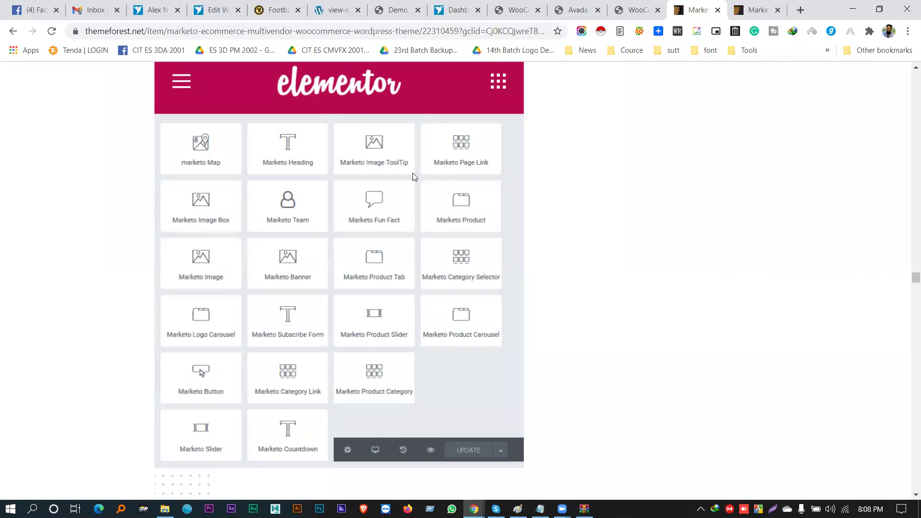
{"action": "scroll", "coordinate": [404, 169], "scroll_direction": "down", "scroll_amount": 8}
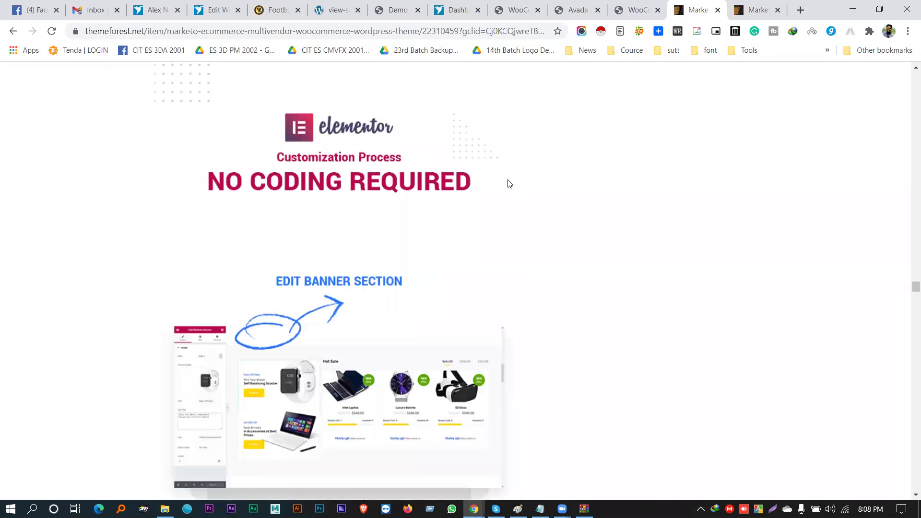
{"action": "scroll", "coordinate": [233, 187], "scroll_direction": "down", "scroll_amount": 3}
{"action": "scroll", "coordinate": [233, 187], "scroll_direction": "down", "scroll_amount": 6}
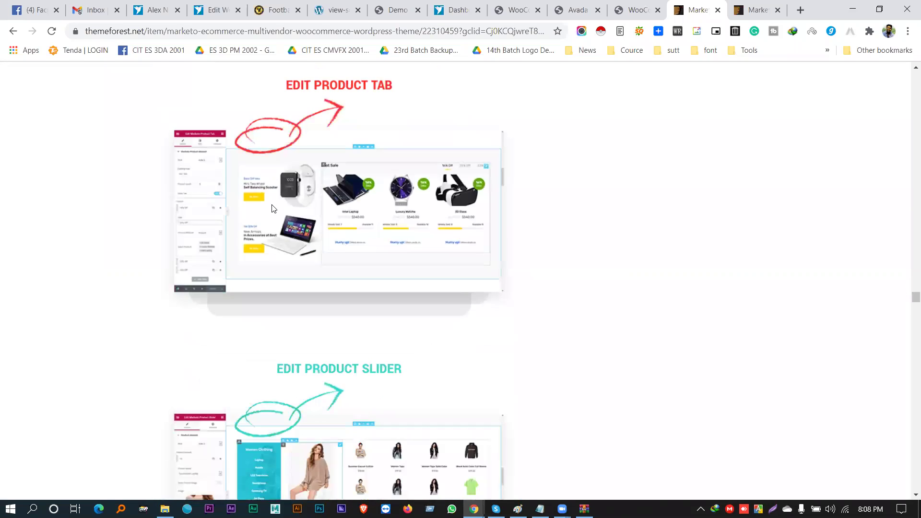
{"action": "scroll", "coordinate": [287, 150], "scroll_direction": "up", "scroll_amount": 1}
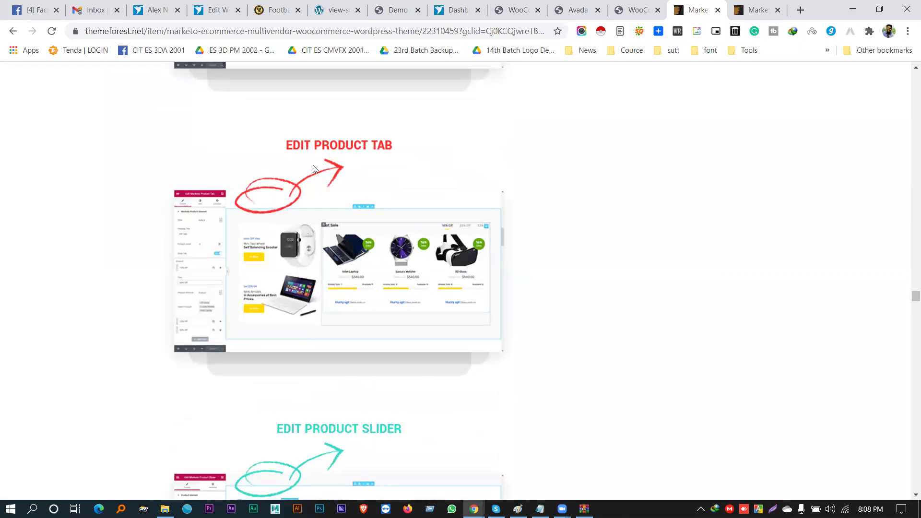
{"action": "scroll", "coordinate": [312, 164], "scroll_direction": "down", "scroll_amount": 6}
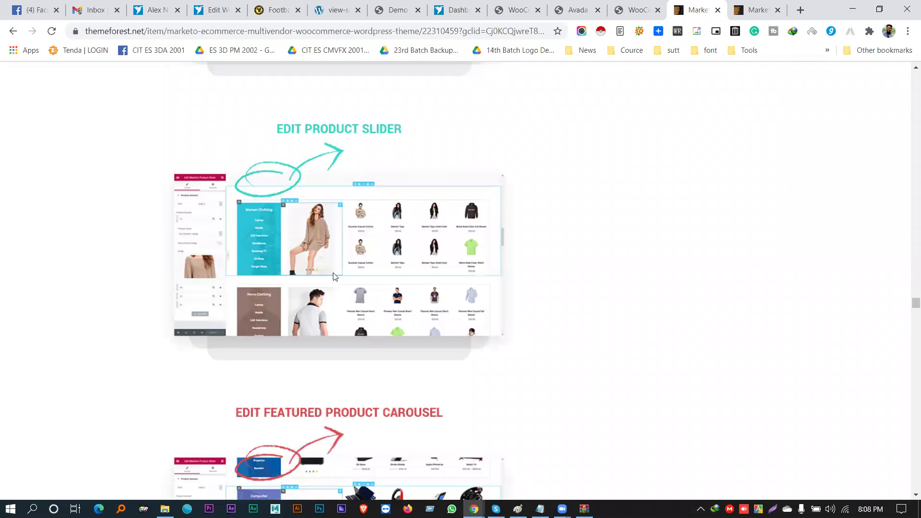
{"action": "scroll", "coordinate": [330, 253], "scroll_direction": "down", "scroll_amount": 20}
{"action": "scroll", "coordinate": [330, 255], "scroll_direction": "down", "scroll_amount": 20}
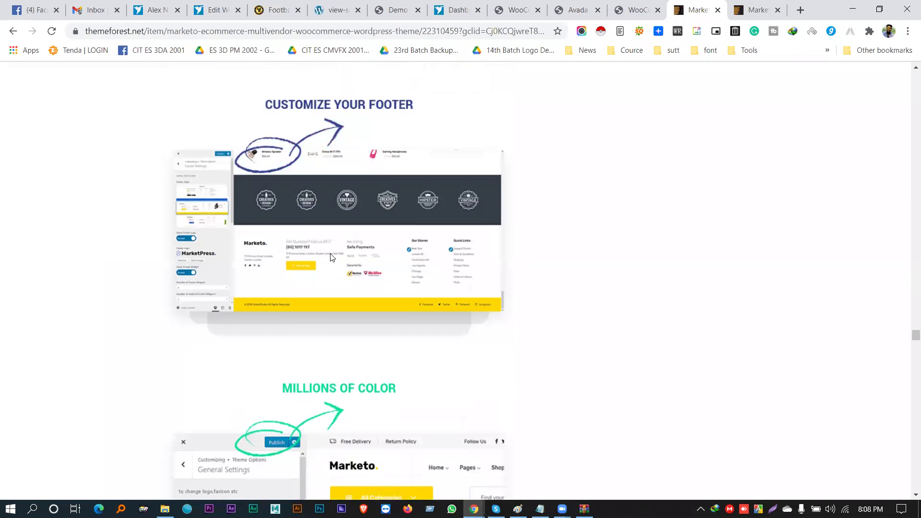
Step: Read the listing's Dokan Multivendor Solution section about building a marketplace like Amazon, Shopify or AliExpress
{"action": "scroll", "coordinate": [330, 257], "scroll_direction": "down", "scroll_amount": 8}
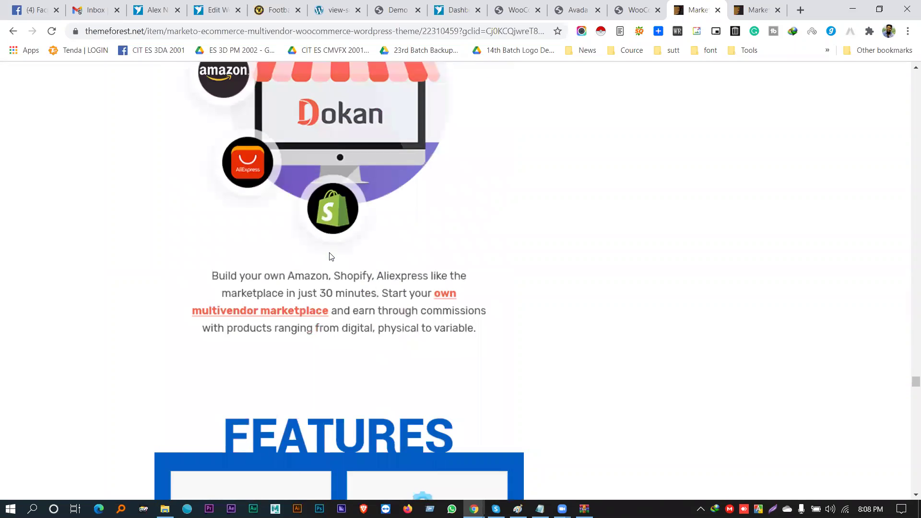
{"action": "scroll", "coordinate": [317, 264], "scroll_direction": "up", "scroll_amount": 7}
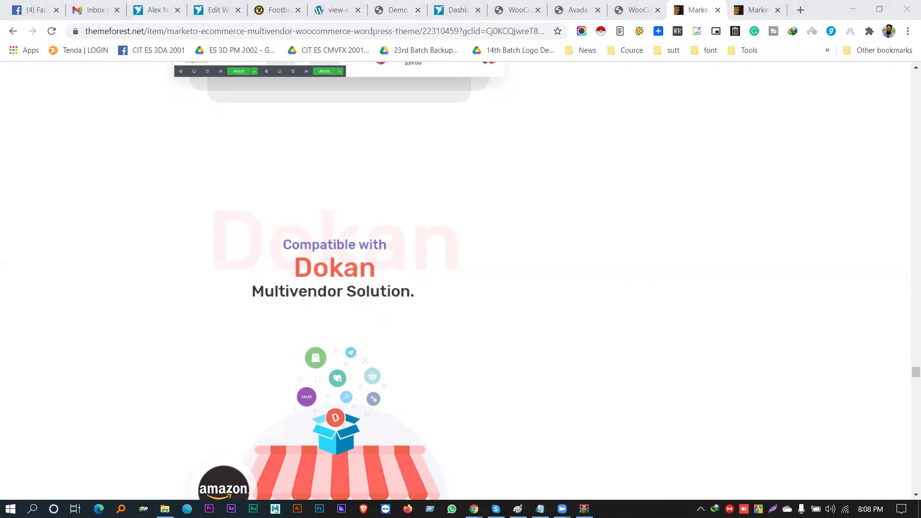
{"action": "scroll", "coordinate": [333, 282], "scroll_direction": "down", "scroll_amount": 1}
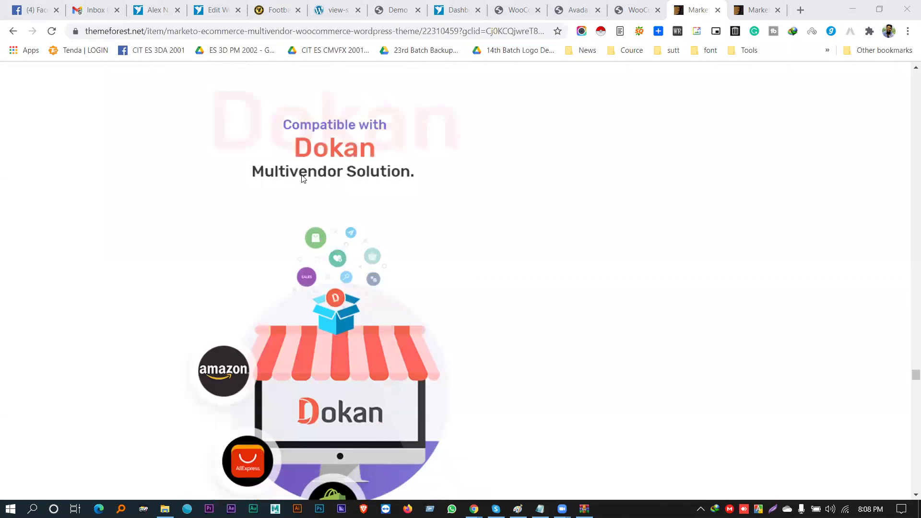
{"action": "scroll", "coordinate": [267, 274], "scroll_direction": "down", "scroll_amount": 2}
{"action": "left_click", "coordinate": [247, 332]}
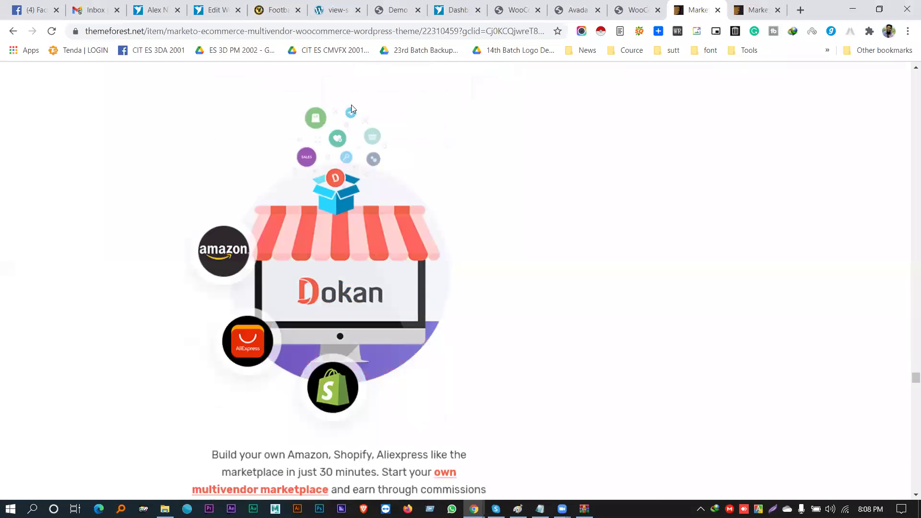
{"action": "scroll", "coordinate": [342, 260], "scroll_direction": "up", "scroll_amount": 3}
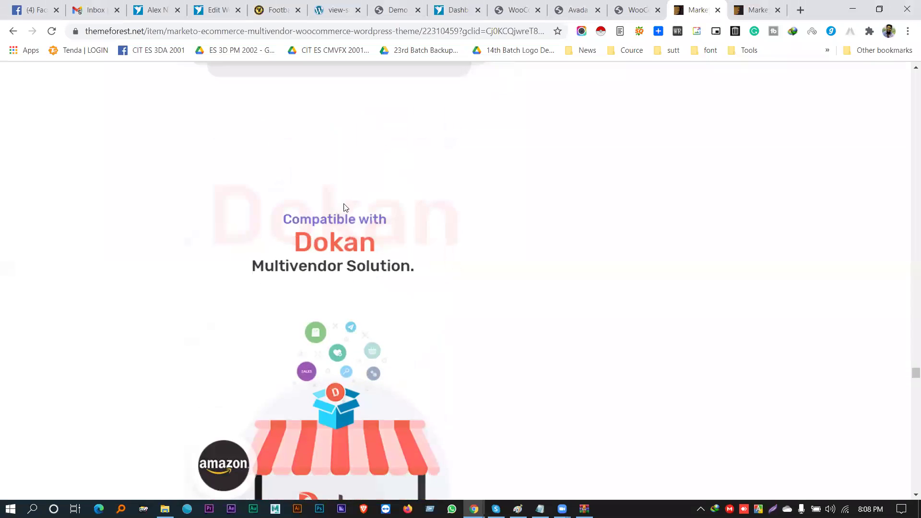
Step: Review the theme's features grid, from Elementor and One Click Demo Import to Free Supports & Updates, and skim the version changelog
{"action": "scroll", "coordinate": [354, 207], "scroll_direction": "down", "scroll_amount": 10}
{"action": "scroll", "coordinate": [356, 212], "scroll_direction": "down", "scroll_amount": 2}
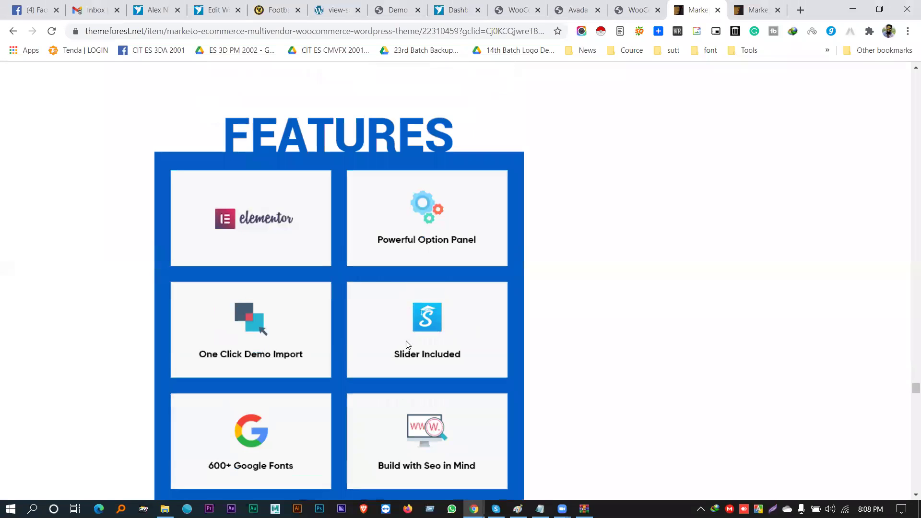
{"action": "scroll", "coordinate": [436, 312], "scroll_direction": "down", "scroll_amount": 1}
{"action": "scroll", "coordinate": [420, 288], "scroll_direction": "down", "scroll_amount": 2}
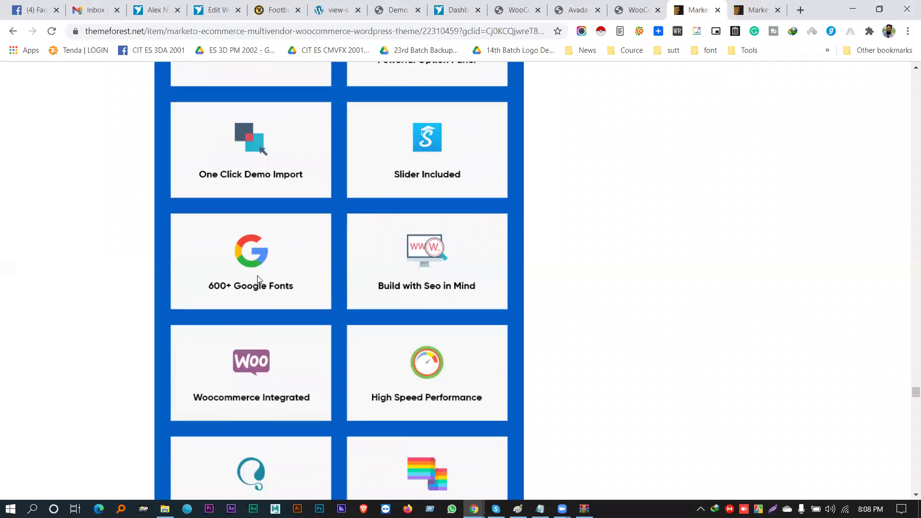
{"action": "scroll", "coordinate": [261, 286], "scroll_direction": "down", "scroll_amount": 2}
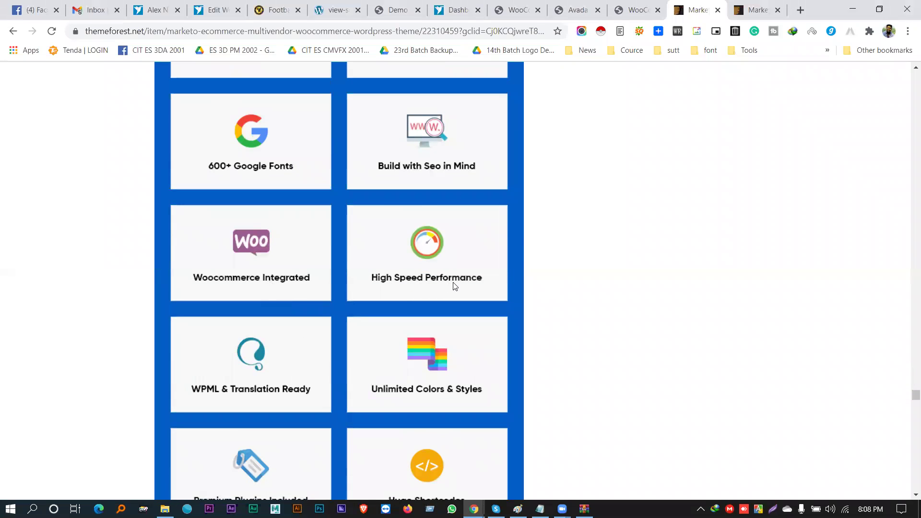
{"action": "scroll", "coordinate": [453, 284], "scroll_direction": "down", "scroll_amount": 2}
{"action": "scroll", "coordinate": [211, 210], "scroll_direction": "down", "scroll_amount": 3}
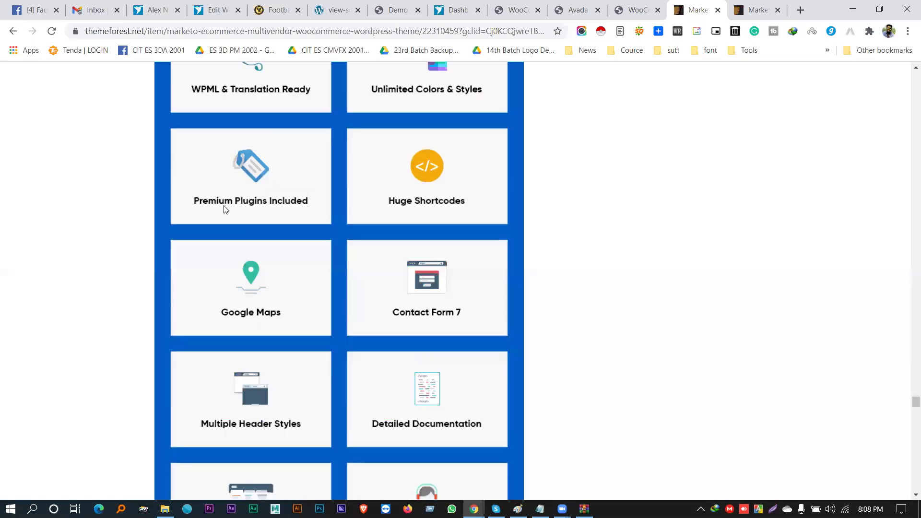
{"action": "scroll", "coordinate": [409, 229], "scroll_direction": "down", "scroll_amount": 1}
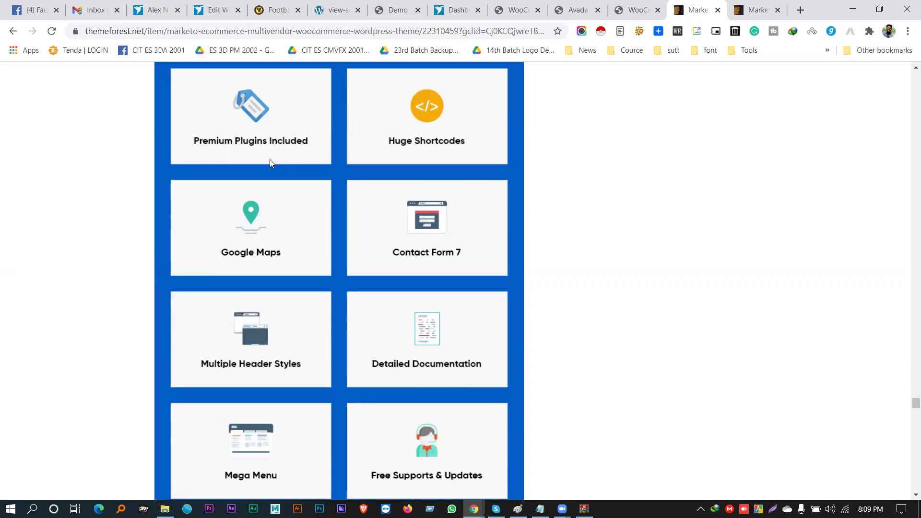
{"action": "scroll", "coordinate": [270, 160], "scroll_direction": "down", "scroll_amount": 2}
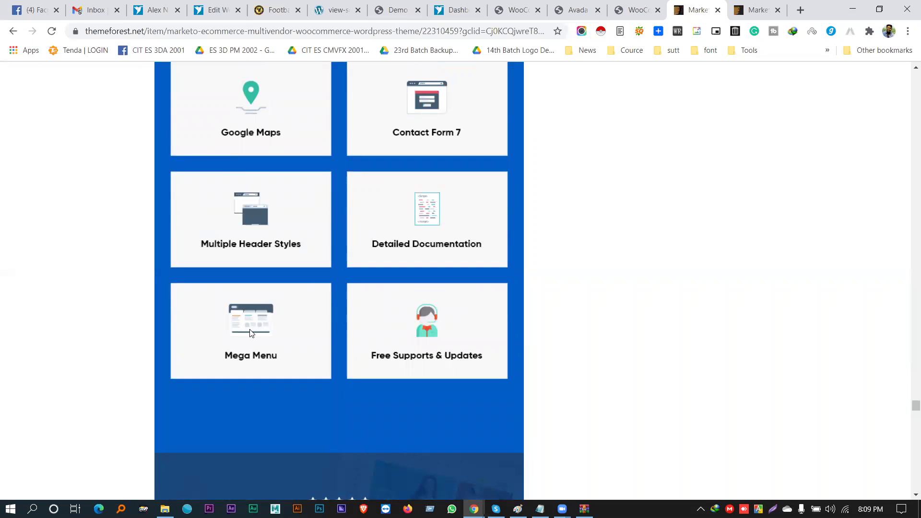
{"action": "scroll", "coordinate": [592, 179], "scroll_direction": "down", "scroll_amount": 6}
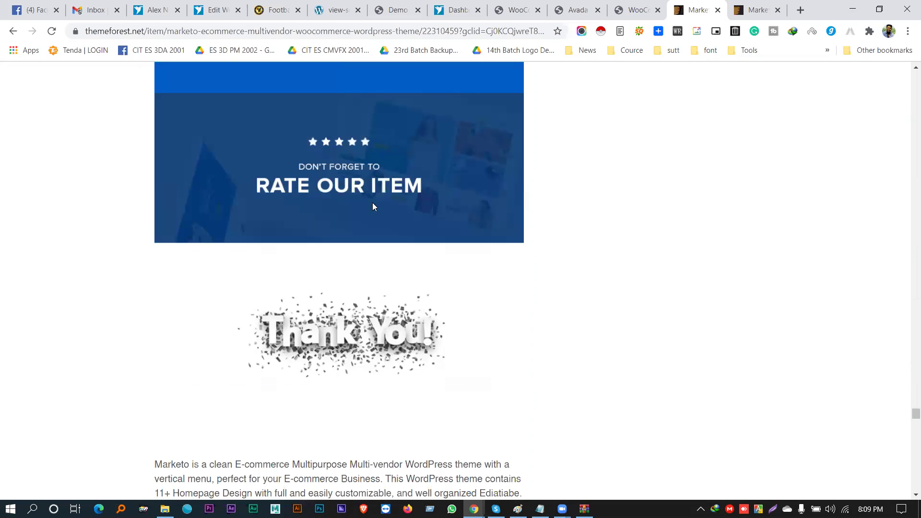
{"action": "scroll", "coordinate": [374, 206], "scroll_direction": "down", "scroll_amount": 15}
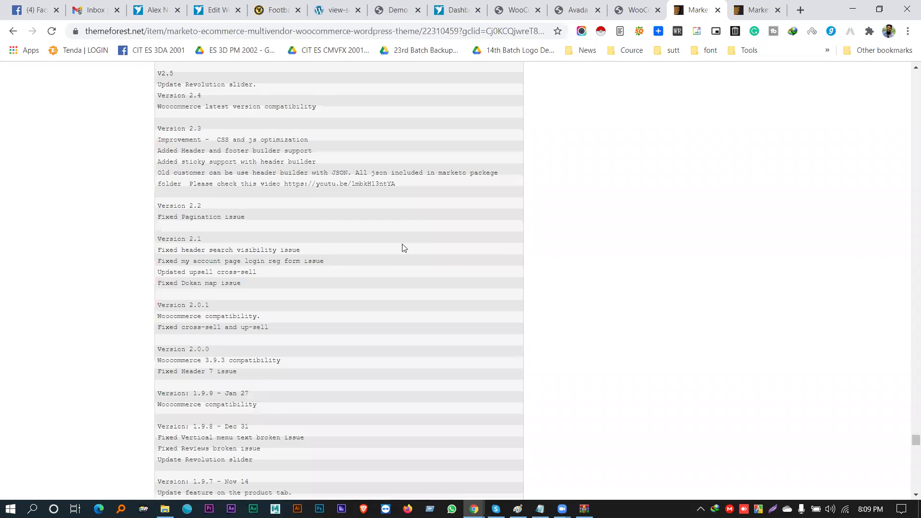
{"action": "scroll", "coordinate": [405, 248], "scroll_direction": "up", "scroll_amount": 10}
Step: Switch to the Marketo live preview and open the Default demo from the All Demos section
{"action": "left_click", "coordinate": [751, 9]}
{"action": "scroll", "coordinate": [283, 305], "scroll_direction": "down", "scroll_amount": 5}
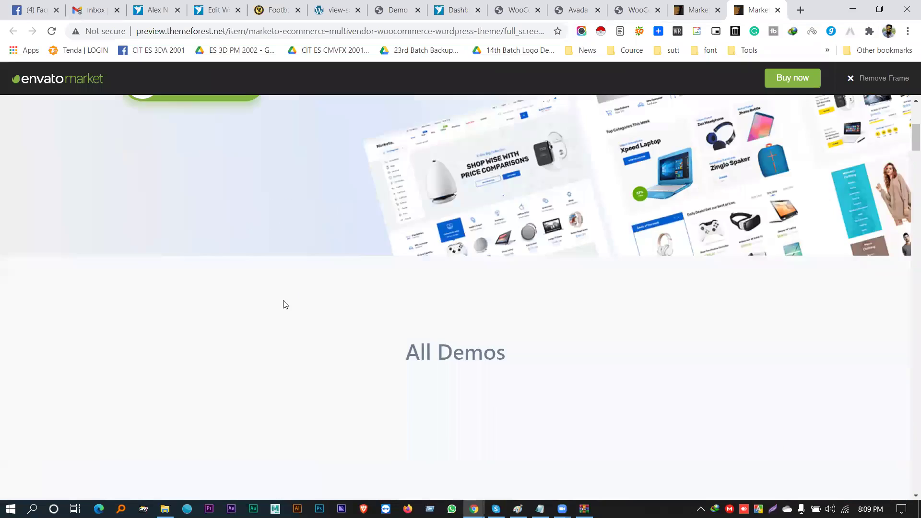
{"action": "scroll", "coordinate": [283, 305], "scroll_direction": "down", "scroll_amount": 7}
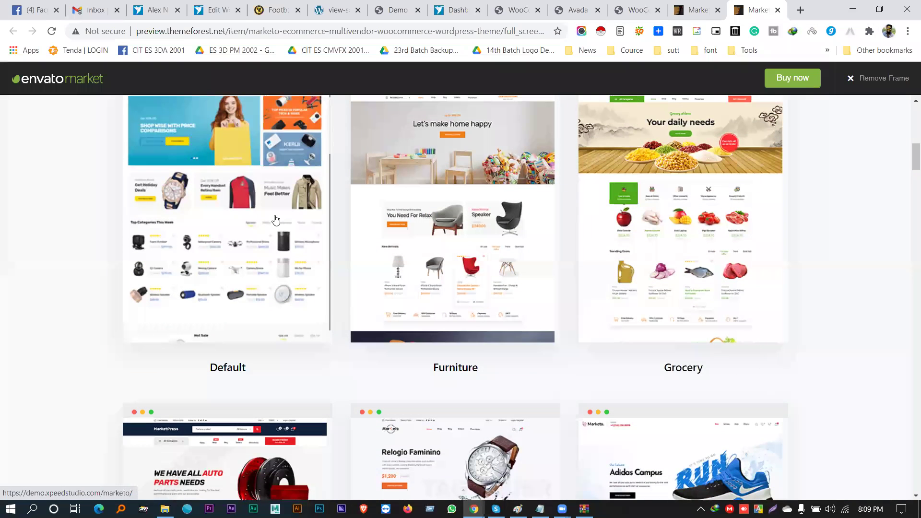
{"action": "left_click", "coordinate": [276, 220]}
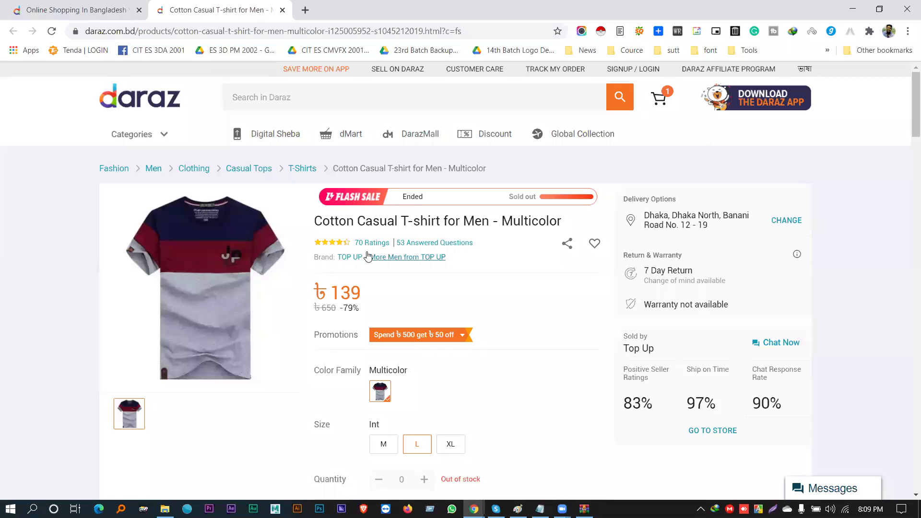
Step: Open the Fuers Outdoor product page from the demo homepage's Top Categories This Week section
{"action": "mouse_move", "coordinate": [206, 254]}
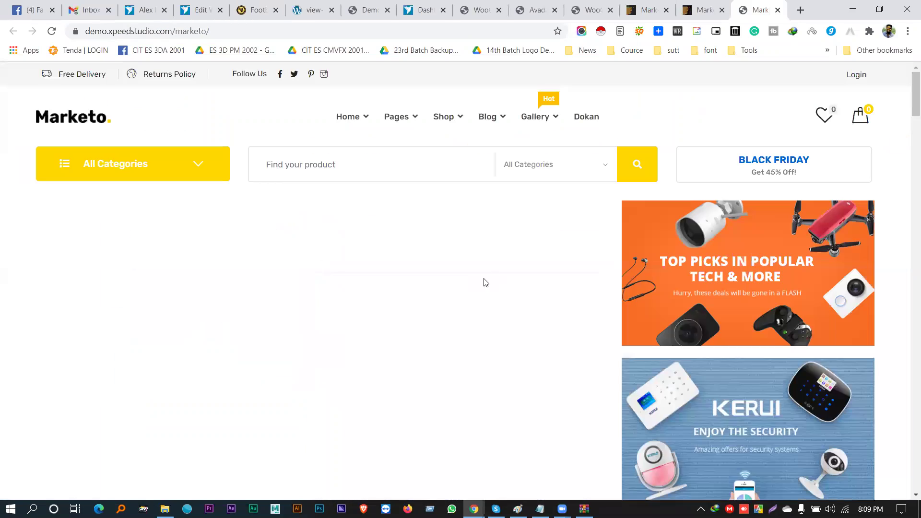
{"action": "scroll", "coordinate": [483, 281], "scroll_direction": "down", "scroll_amount": 6}
{"action": "scroll", "coordinate": [263, 330], "scroll_direction": "down", "scroll_amount": 4}
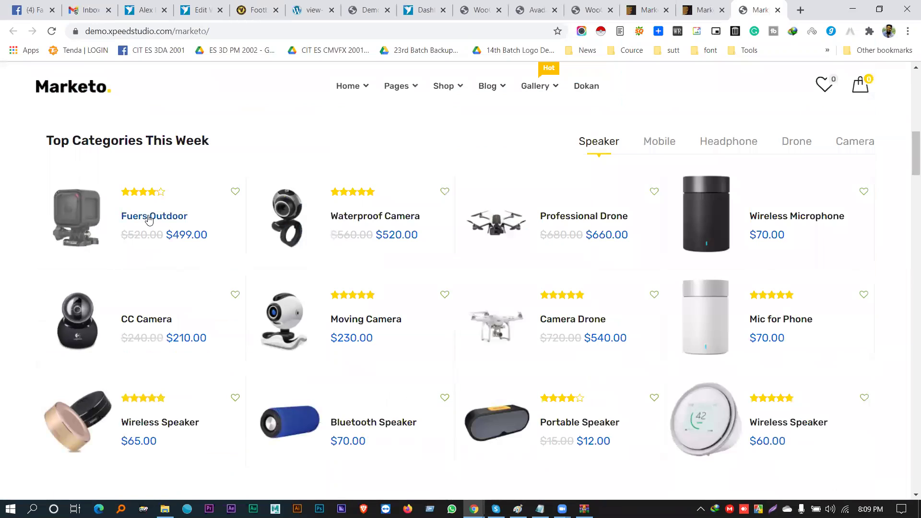
{"action": "left_click", "coordinate": [142, 234]}
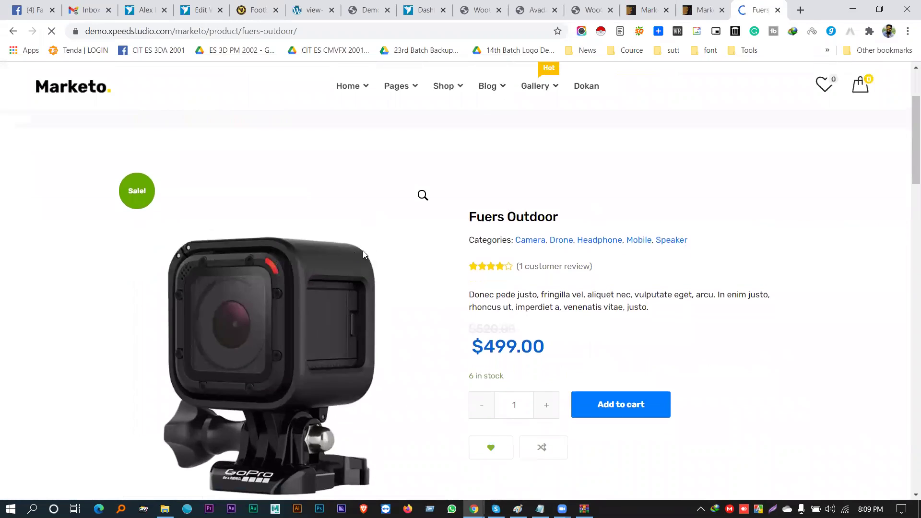
Step: View the Fuers Outdoor product details and show the black Logitech camera, white webcam and blue instant camera images in its gallery
{"action": "scroll", "coordinate": [363, 255], "scroll_direction": "down", "scroll_amount": 3}
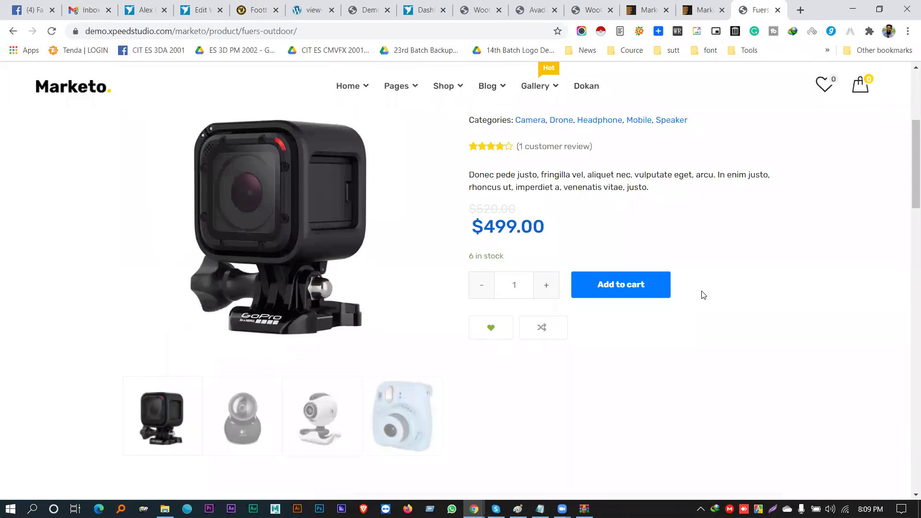
{"action": "scroll", "coordinate": [703, 295], "scroll_direction": "up", "scroll_amount": 1}
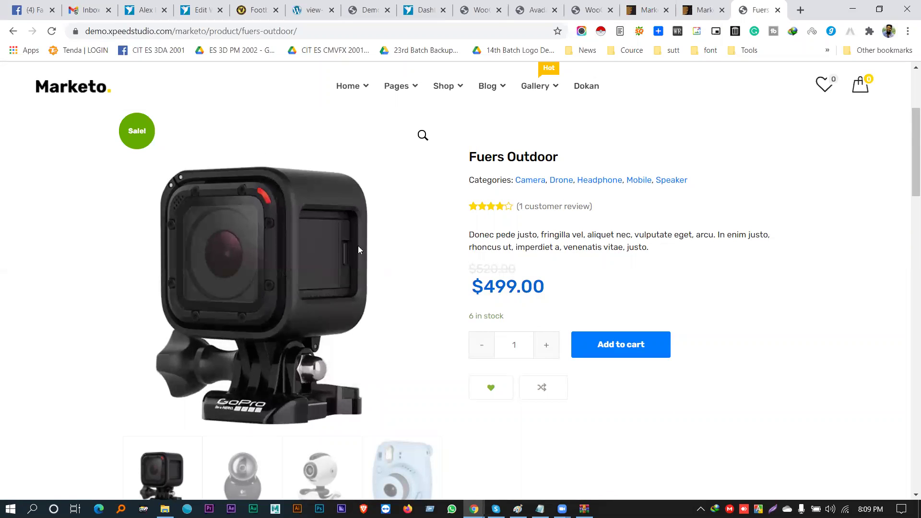
{"action": "scroll", "coordinate": [336, 259], "scroll_direction": "down", "scroll_amount": 1}
{"action": "left_click", "coordinate": [261, 398]}
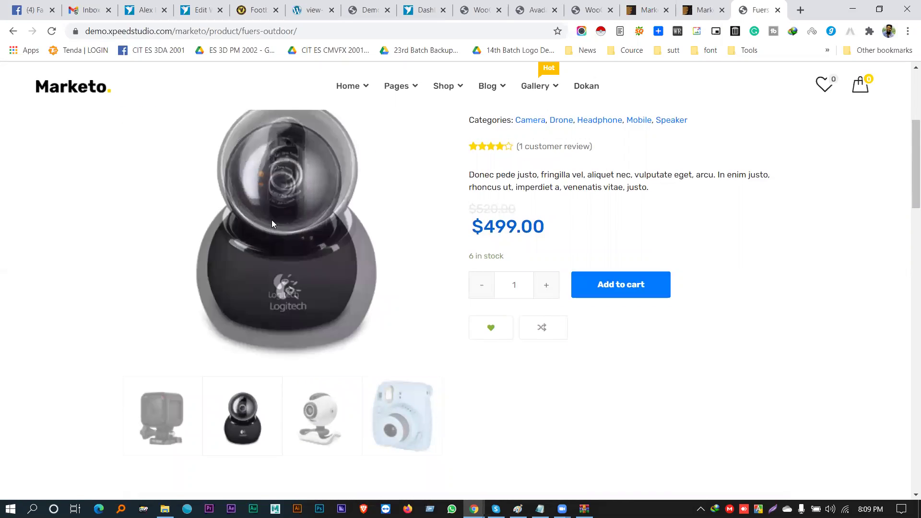
{"action": "left_click", "coordinate": [322, 422]}
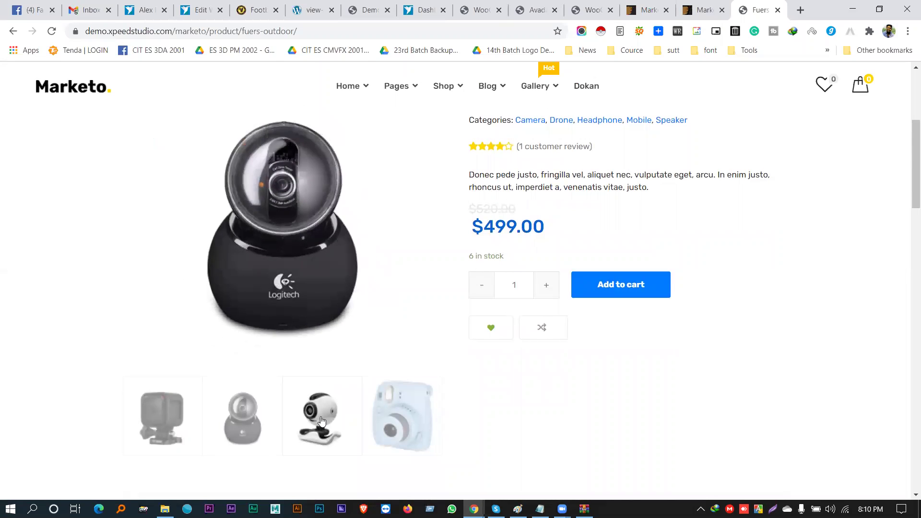
{"action": "scroll", "coordinate": [538, 256], "scroll_direction": "up", "scroll_amount": 1}
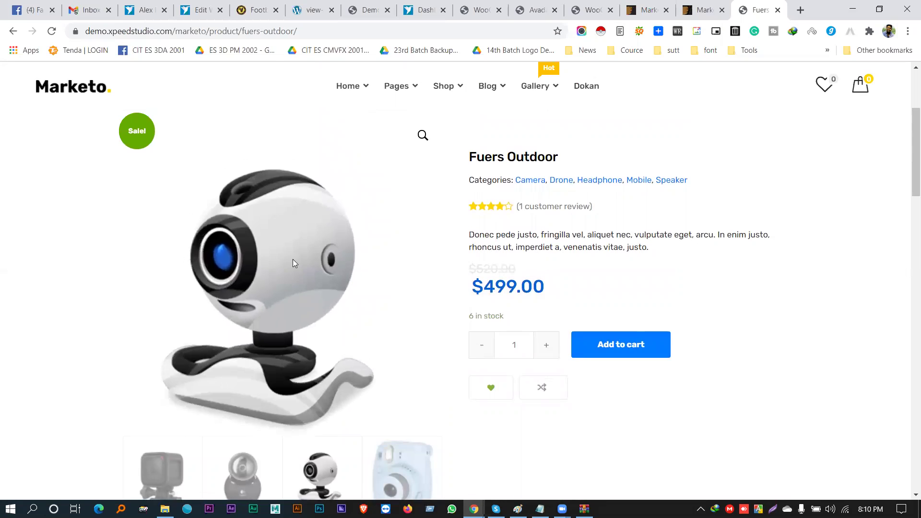
{"action": "scroll", "coordinate": [292, 263], "scroll_direction": "down", "scroll_amount": 4}
{"action": "left_click", "coordinate": [364, 279]}
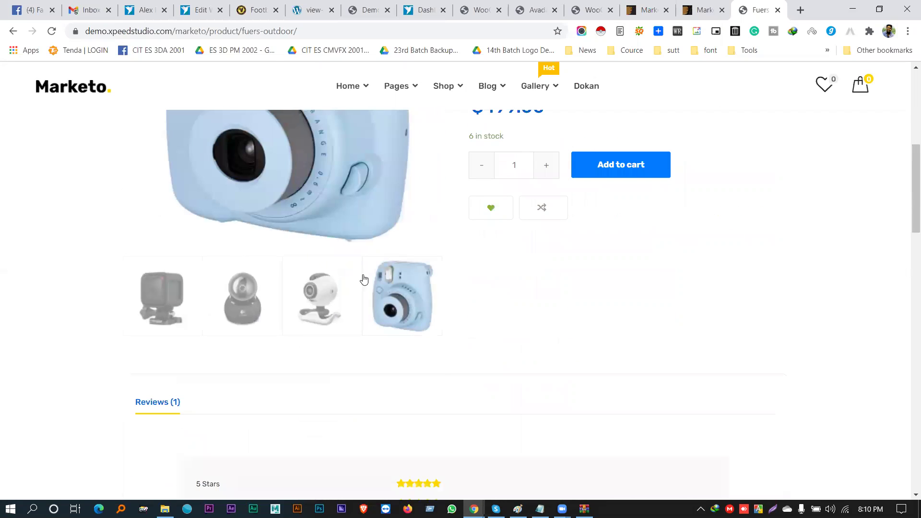
{"action": "scroll", "coordinate": [363, 279], "scroll_direction": "up", "scroll_amount": 4}
{"action": "scroll", "coordinate": [303, 336], "scroll_direction": "down", "scroll_amount": 3}
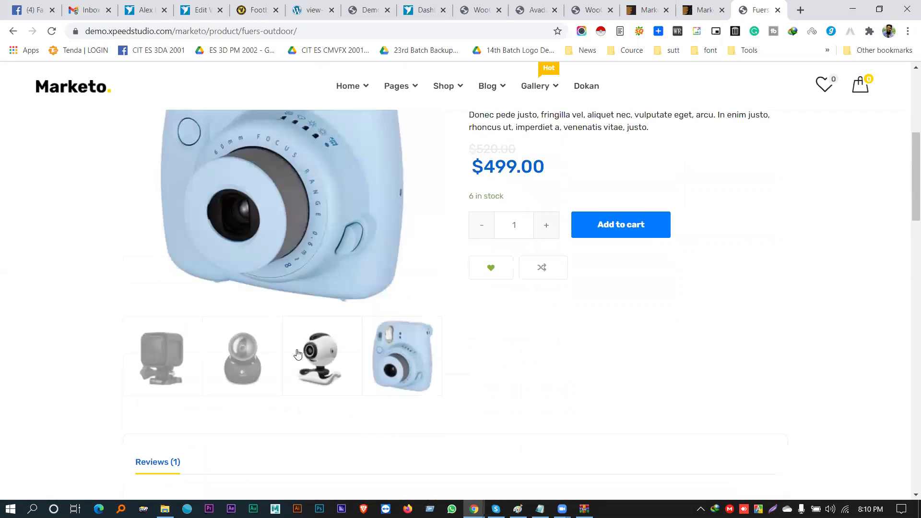
Step: Look through the Fuers Outdoor star ratings, customer review and Add a review form, and return to the start of the product page
{"action": "scroll", "coordinate": [379, 323], "scroll_direction": "down", "scroll_amount": 10}
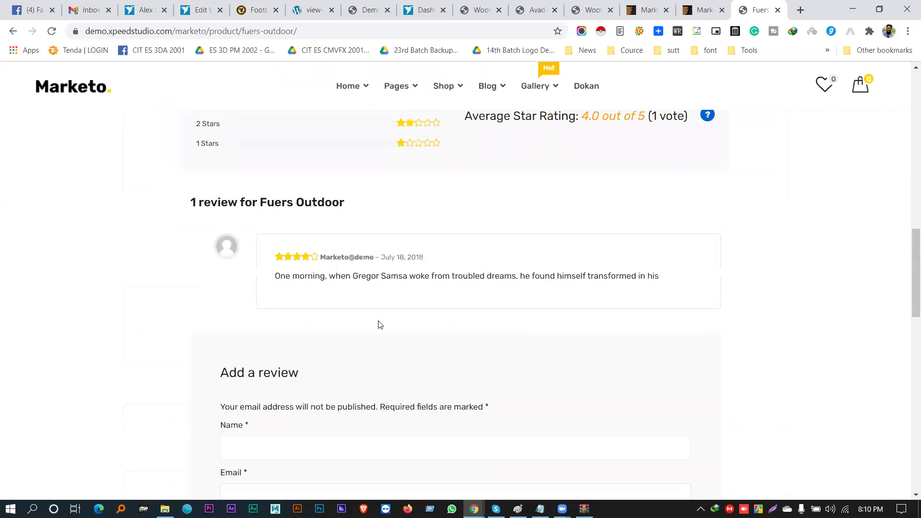
{"action": "scroll", "coordinate": [379, 324], "scroll_direction": "down", "scroll_amount": 5}
{"action": "scroll", "coordinate": [491, 179], "scroll_direction": "up", "scroll_amount": 18}
{"action": "scroll", "coordinate": [621, 153], "scroll_direction": "up", "scroll_amount": 1}
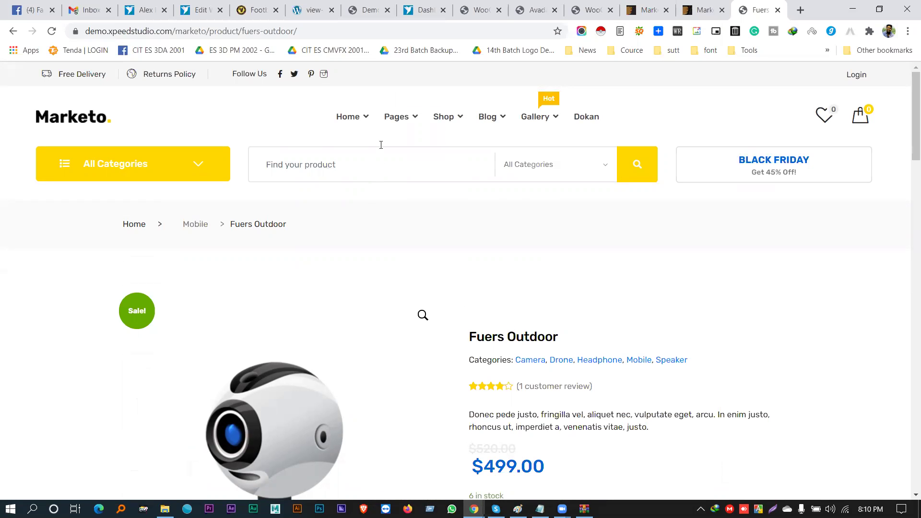
Step: Minimize the browser window showing the Marketo demo to reach the desktop
{"action": "left_click", "coordinate": [852, 9]}
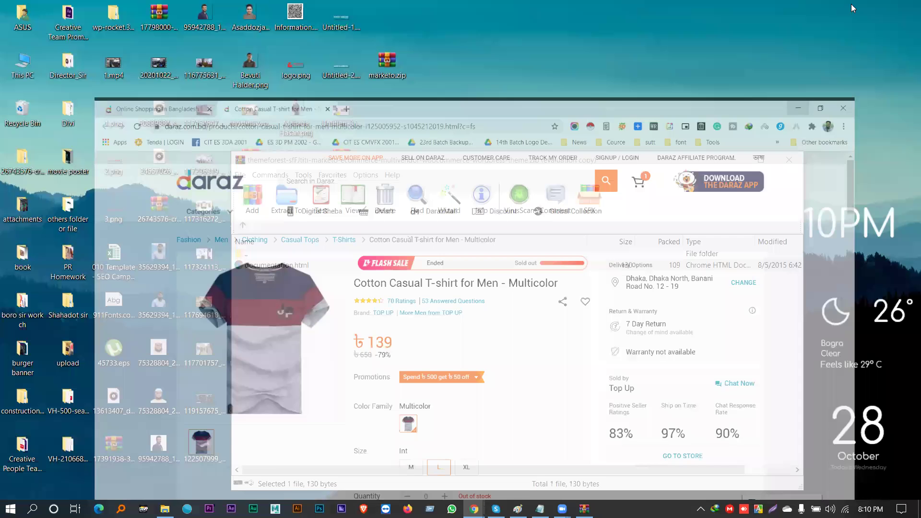
Step: Maximize the Marketo download archive in WinRAR and open the marketo folder of marketo.zip from its Themes folder
{"action": "left_click", "coordinate": [761, 158]}
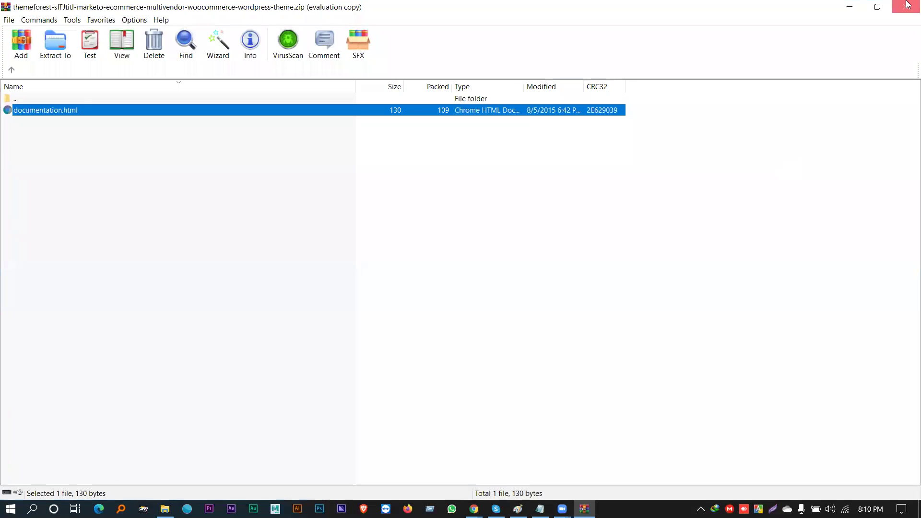
{"action": "left_click", "coordinate": [9, 70]}
{"action": "left_click", "coordinate": [10, 70]}
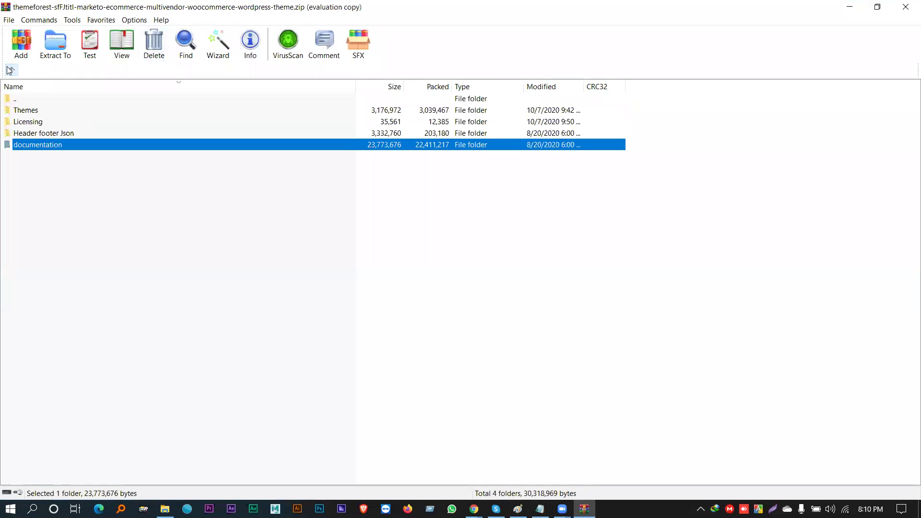
{"action": "double_click", "coordinate": [26, 111]}
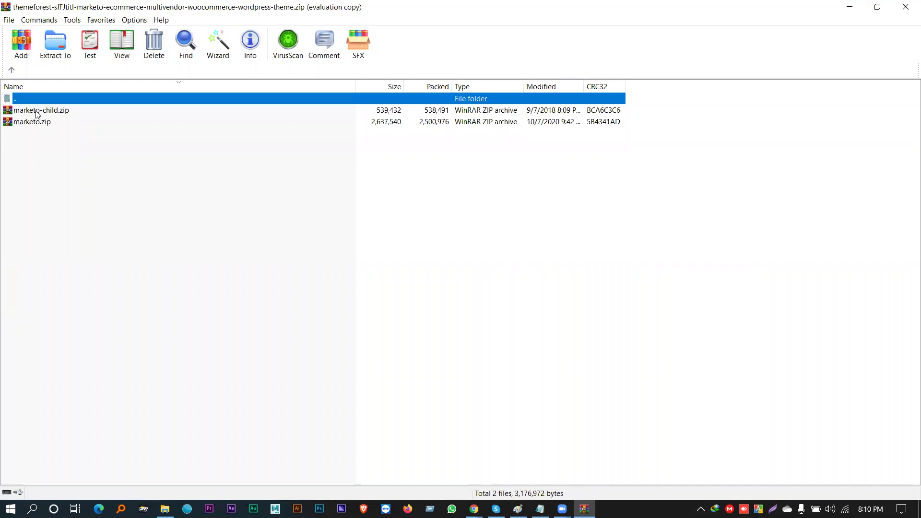
{"action": "left_click", "coordinate": [39, 110]}
{"action": "double_click", "coordinate": [32, 123]}
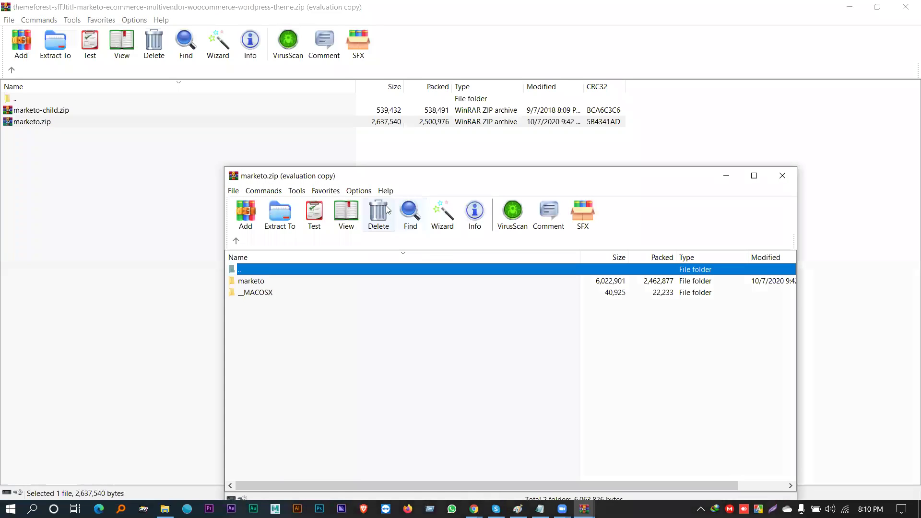
{"action": "double_click", "coordinate": [277, 283]}
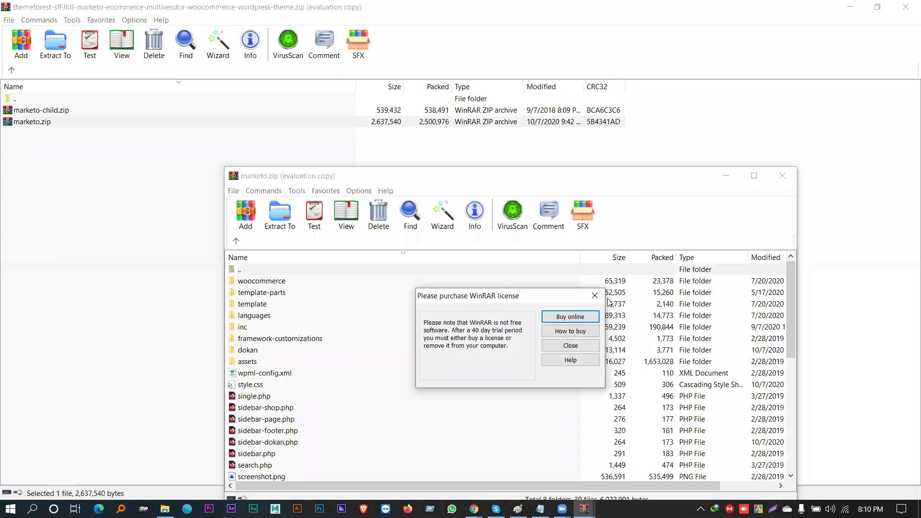
{"action": "left_click", "coordinate": [595, 297]}
Step: Look inside the theme's woocommerce folder and through the rest of the marketo folder's file list
{"action": "double_click", "coordinate": [262, 282]}
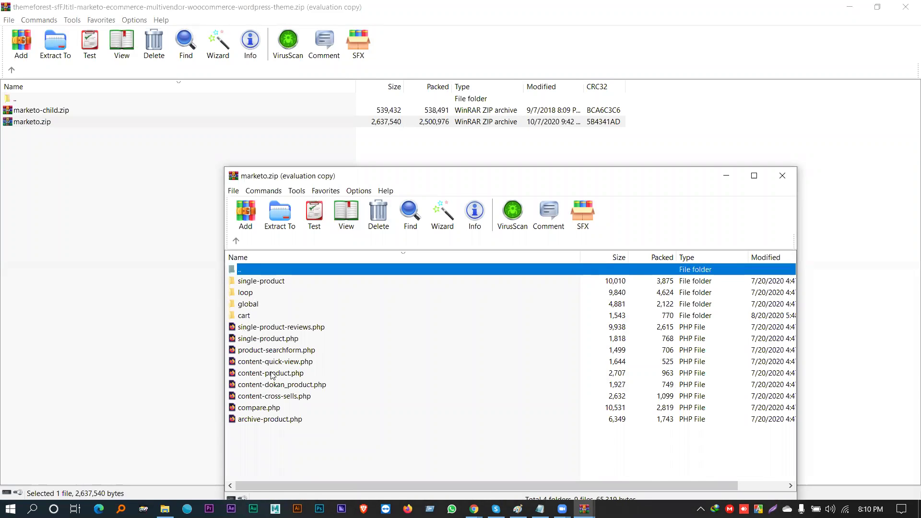
{"action": "left_click", "coordinate": [236, 241]}
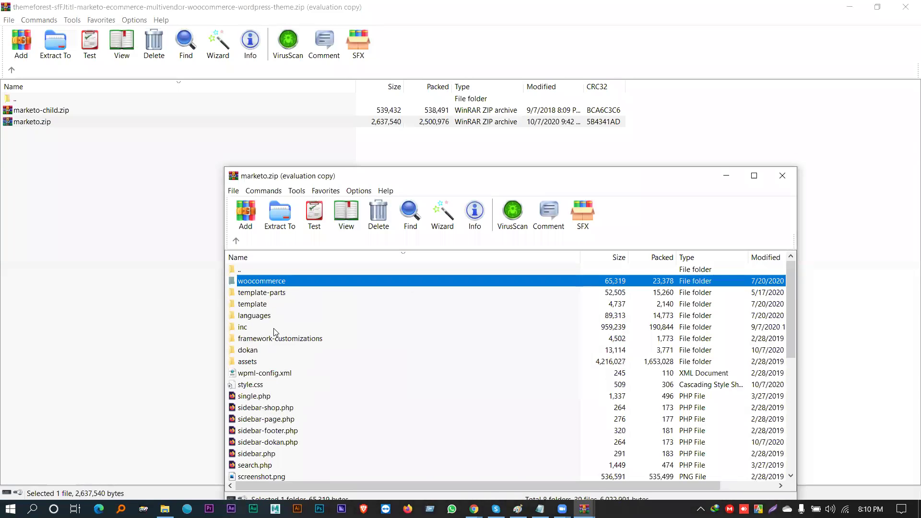
{"action": "scroll", "coordinate": [264, 358], "scroll_direction": "down", "scroll_amount": 1}
{"action": "left_click", "coordinate": [252, 319]}
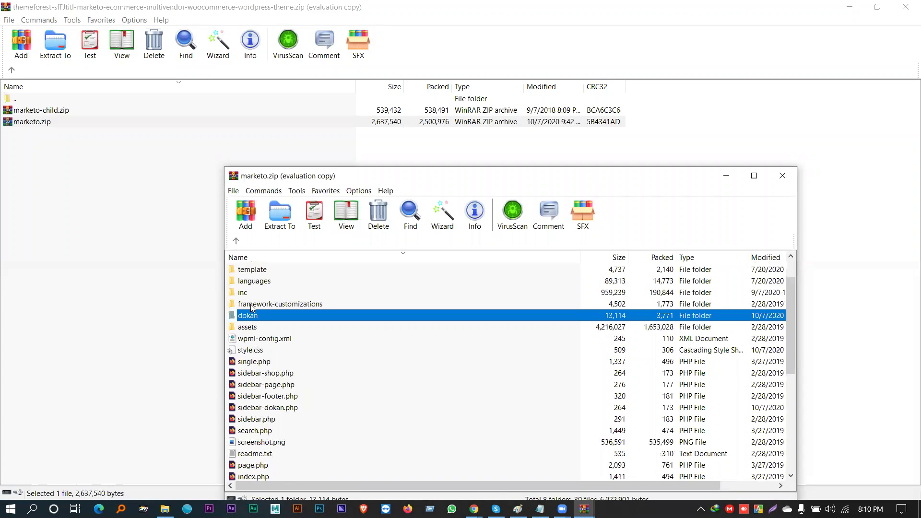
{"action": "scroll", "coordinate": [255, 311], "scroll_direction": "down", "scroll_amount": 2}
{"action": "scroll", "coordinate": [261, 314], "scroll_direction": "up", "scroll_amount": 3}
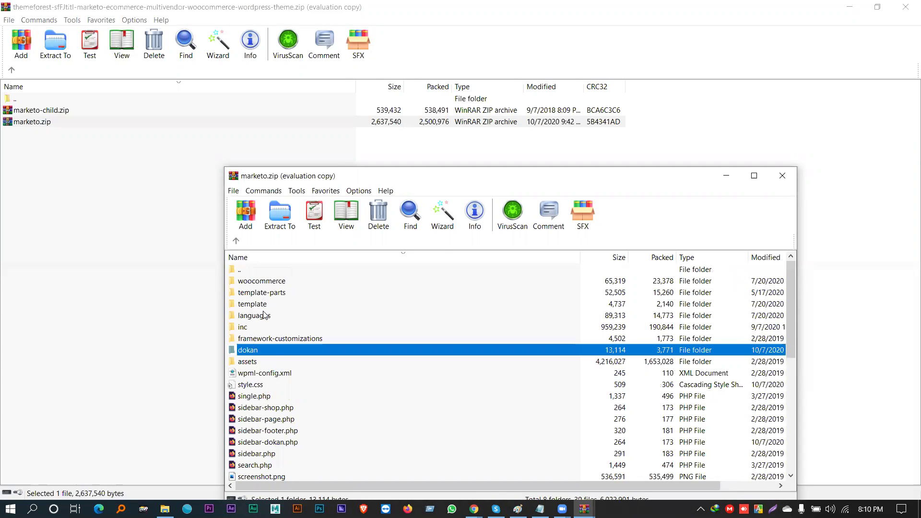
Step: View the contents of the theme's template-parts, template and assets folders, and close marketo.zip
{"action": "double_click", "coordinate": [264, 293]}
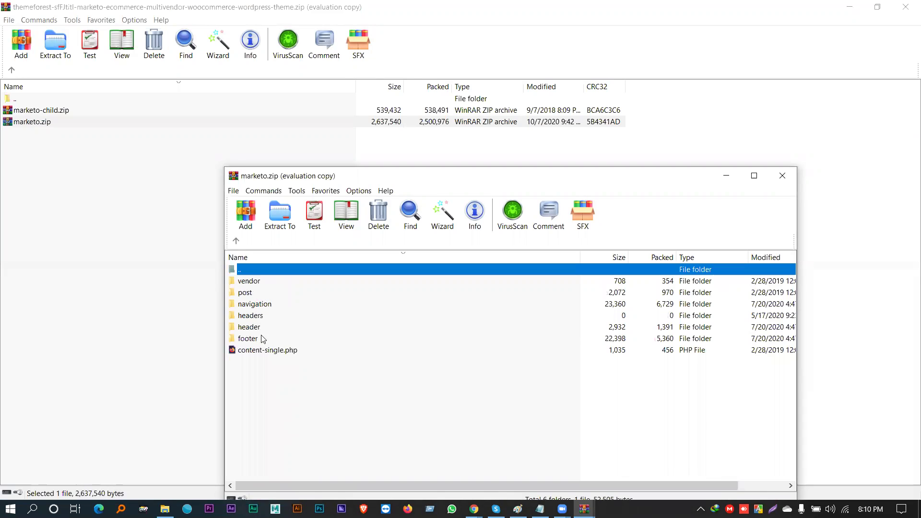
{"action": "left_click", "coordinate": [237, 240]}
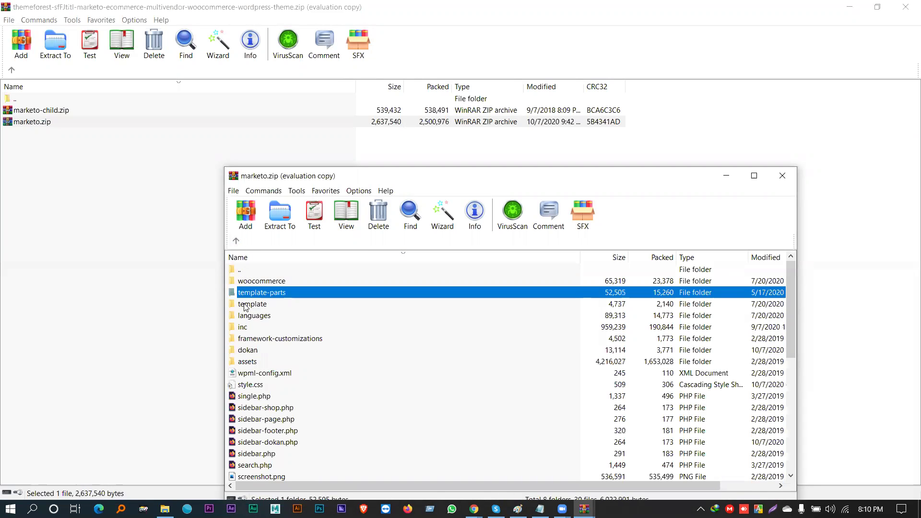
{"action": "double_click", "coordinate": [245, 307]}
{"action": "left_click", "coordinate": [236, 242]}
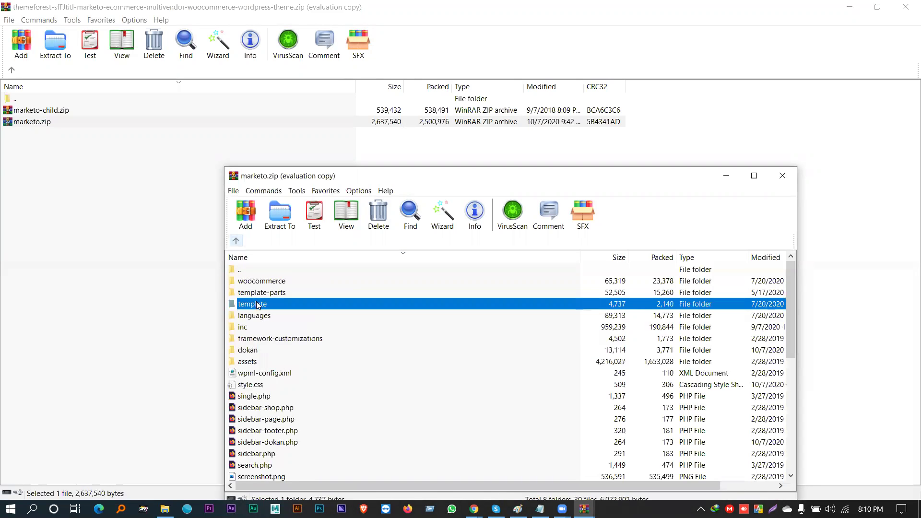
{"action": "left_click", "coordinate": [255, 362]}
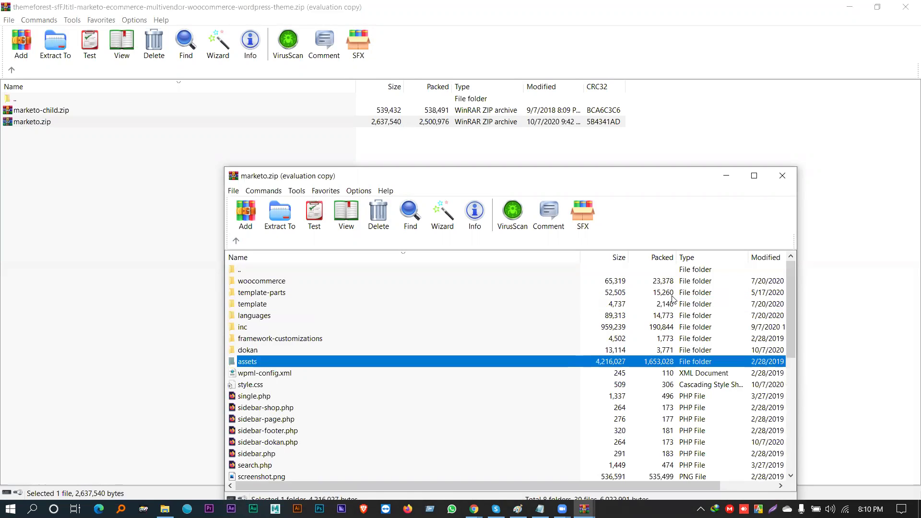
{"action": "double_click", "coordinate": [292, 360]}
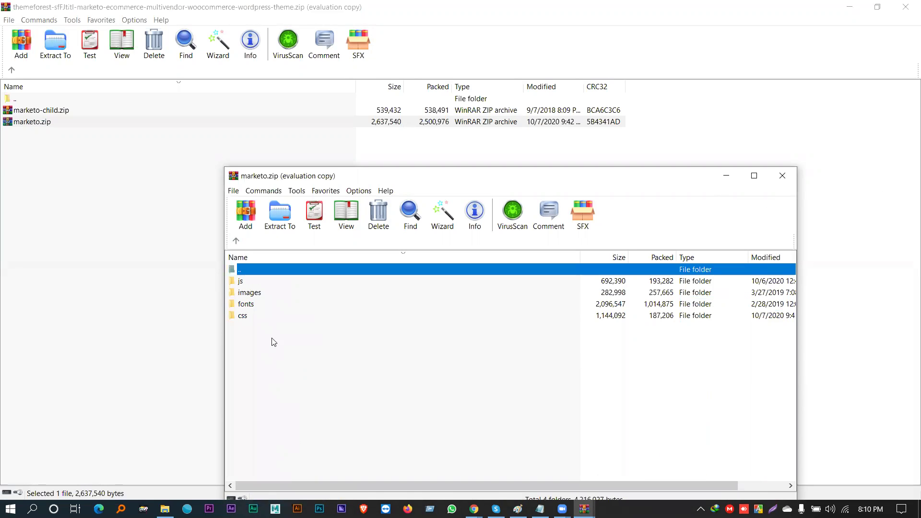
{"action": "left_click", "coordinate": [782, 176]}
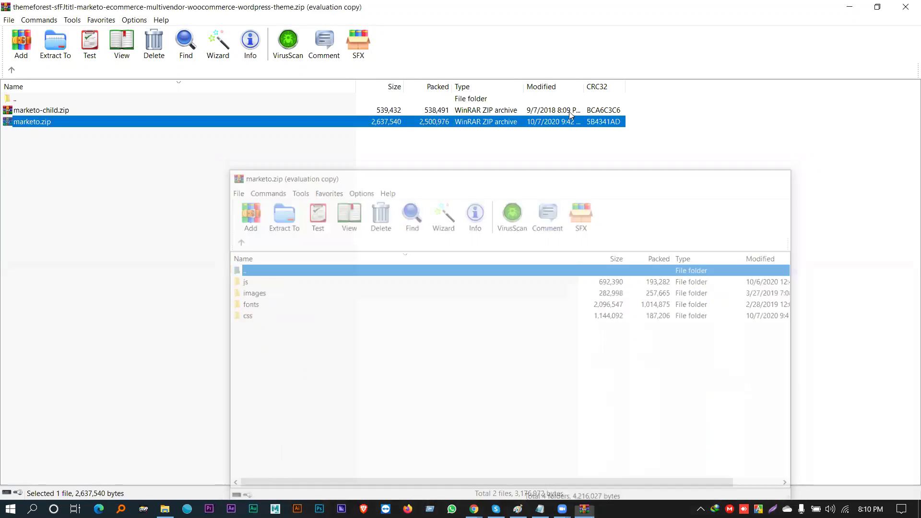
Step: View the files of marketo-child.zip in the Themes folder, and close both archive windows
{"action": "left_click", "coordinate": [12, 70]}
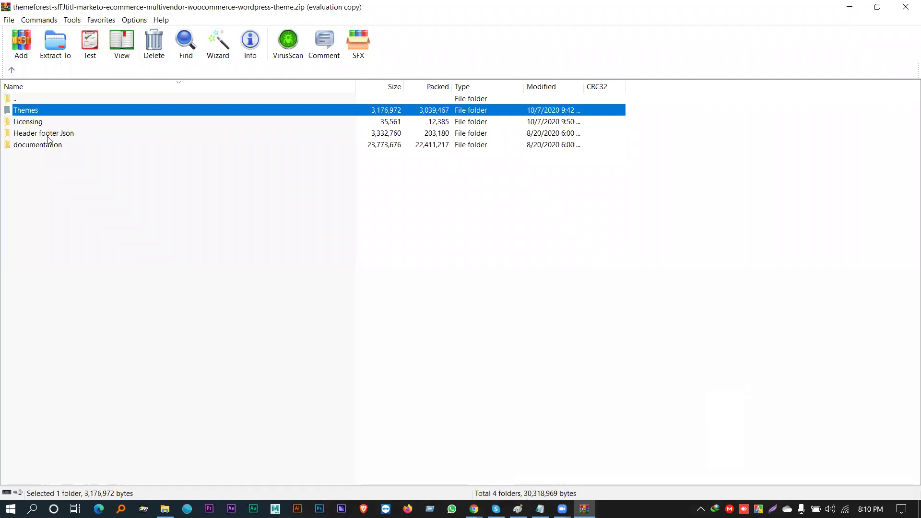
{"action": "double_click", "coordinate": [21, 112]}
{"action": "double_click", "coordinate": [43, 112]}
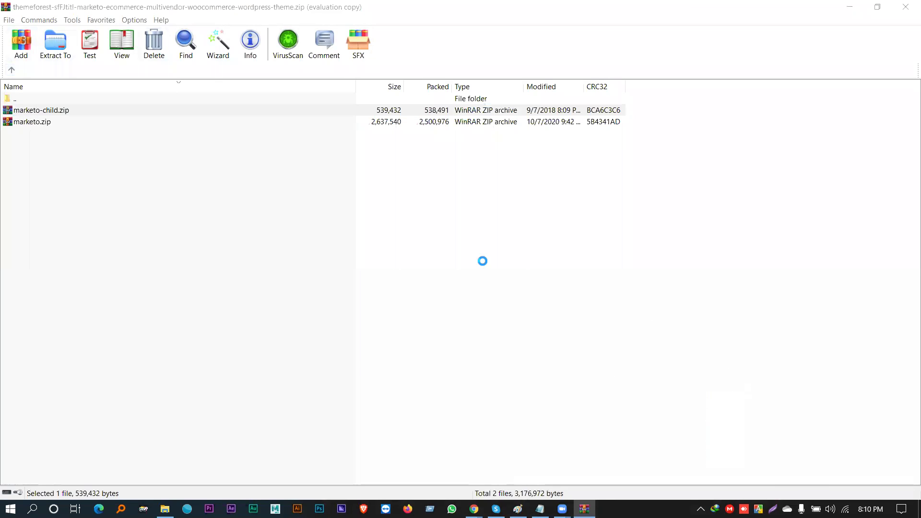
{"action": "double_click", "coordinate": [267, 282]}
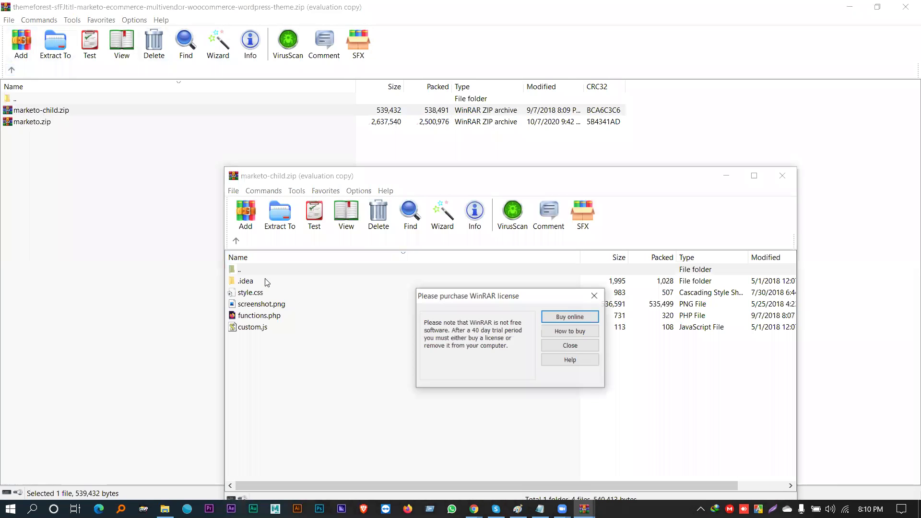
{"action": "left_click", "coordinate": [598, 296]}
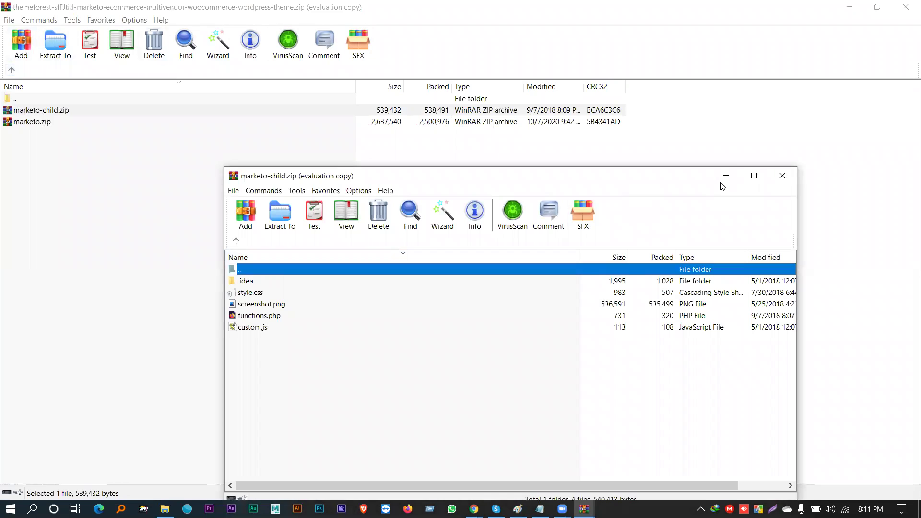
{"action": "left_click", "coordinate": [787, 176]}
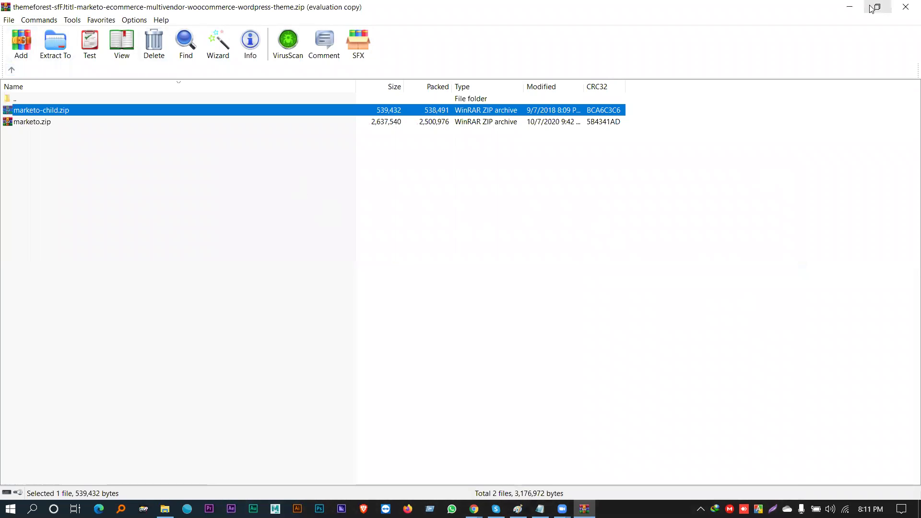
{"action": "left_click", "coordinate": [906, 7]}
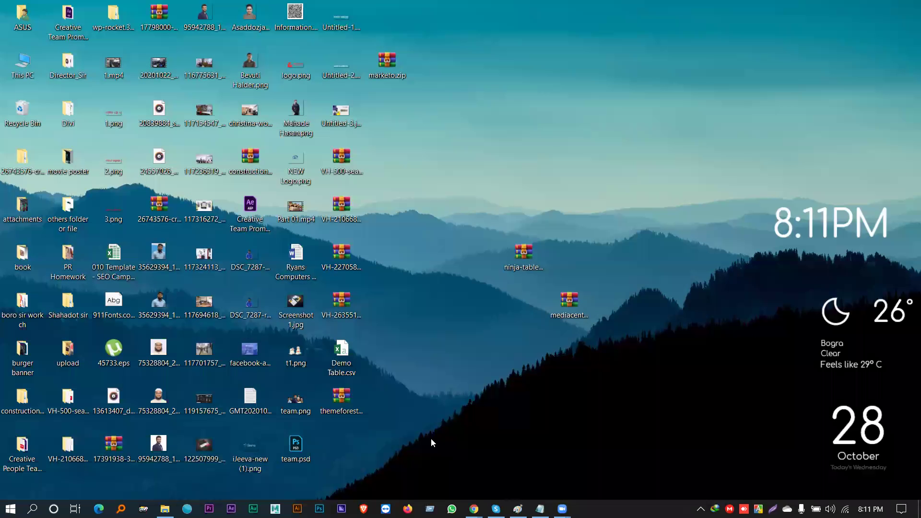
Step: Switch to the browser window with the Marketo demo and look over the Fuers Outdoor product details and reviews again
{"action": "mouse_move", "coordinate": [474, 509]}
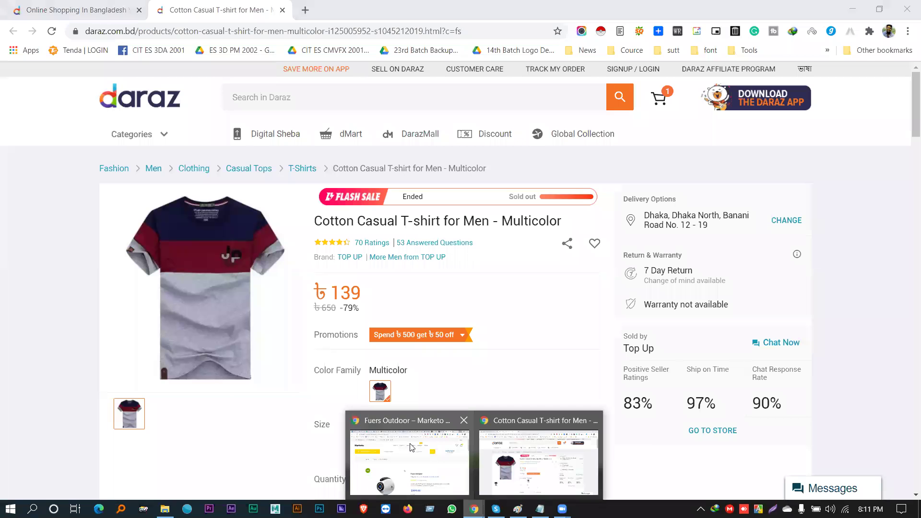
{"action": "left_click", "coordinate": [411, 446]}
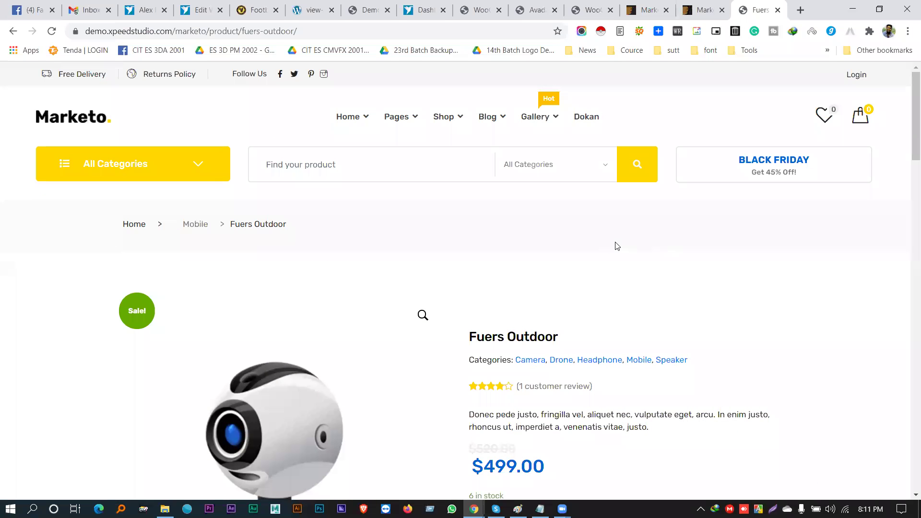
{"action": "scroll", "coordinate": [446, 216], "scroll_direction": "down", "scroll_amount": 7}
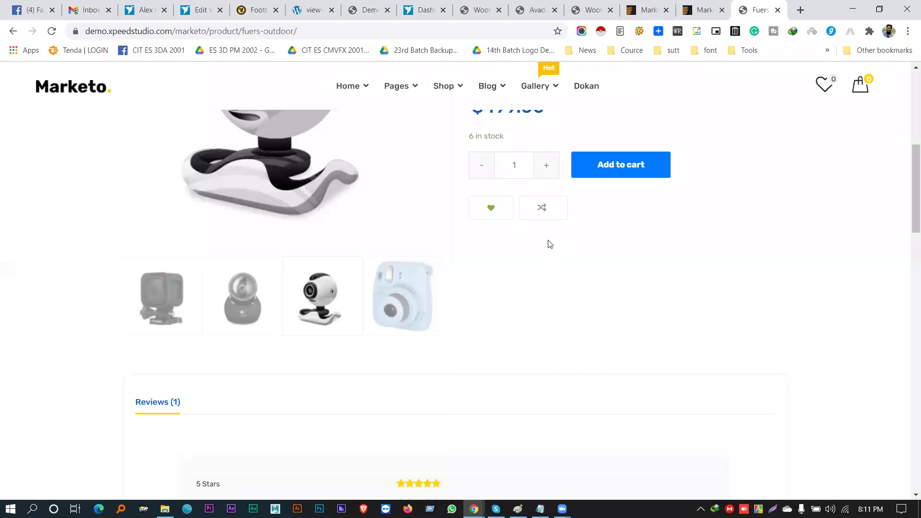
{"action": "scroll", "coordinate": [595, 223], "scroll_direction": "up", "scroll_amount": 4}
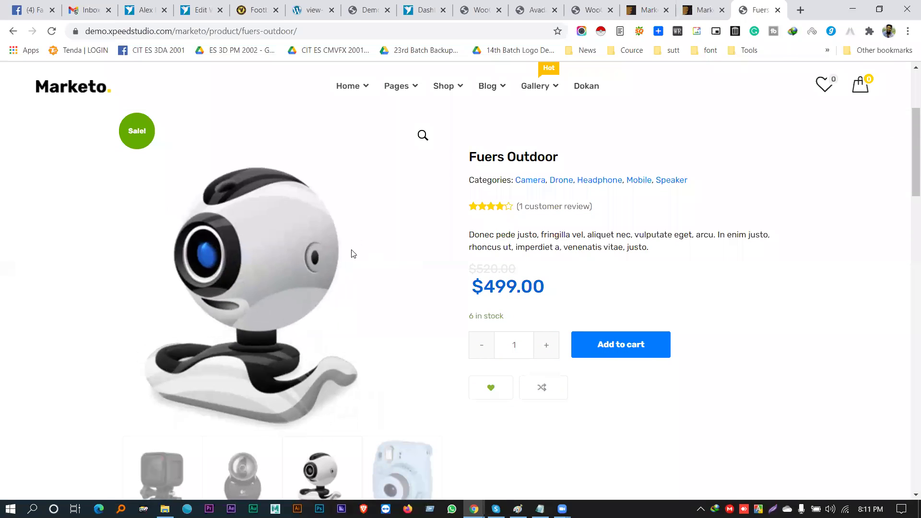
{"action": "scroll", "coordinate": [665, 227], "scroll_direction": "up", "scroll_amount": 4}
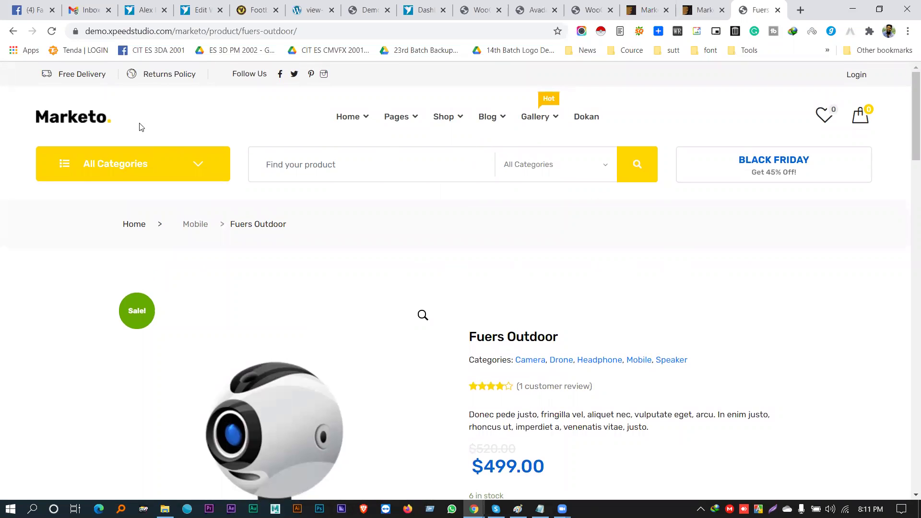
{"action": "scroll", "coordinate": [412, 323], "scroll_direction": "down", "scroll_amount": 20}
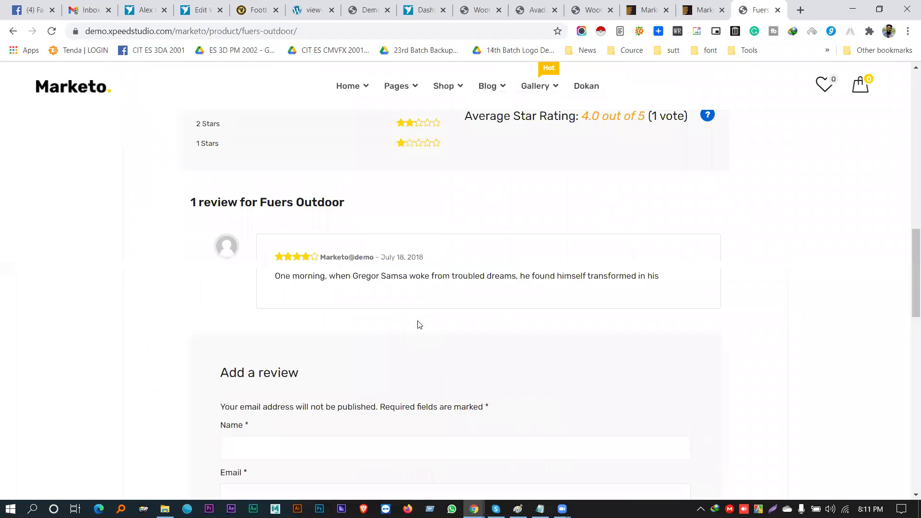
{"action": "scroll", "coordinate": [445, 338], "scroll_direction": "up", "scroll_amount": 20}
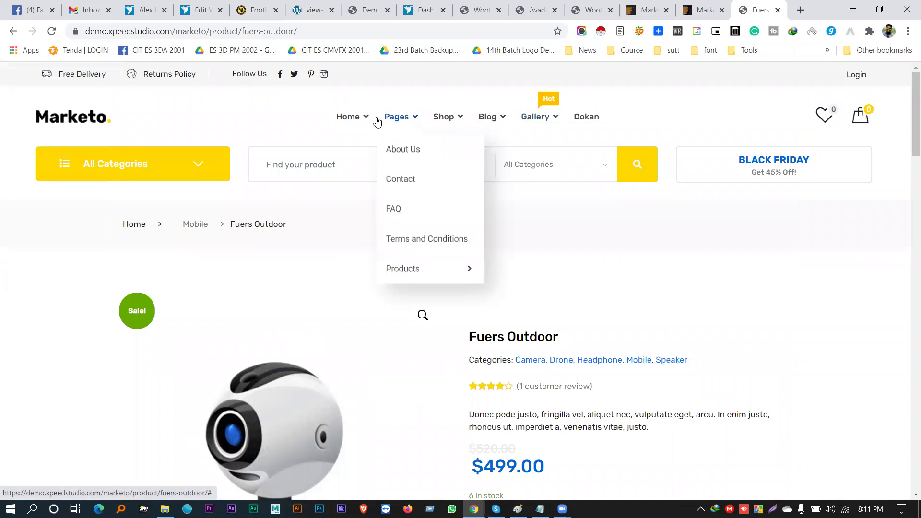
Step: Look through the home page demos offered by the Marketo site navigation, such as Grocery, Watch and Jewelry
{"action": "mouse_move", "coordinate": [366, 117]}
{"action": "scroll", "coordinate": [528, 259], "scroll_direction": "down", "scroll_amount": 8}
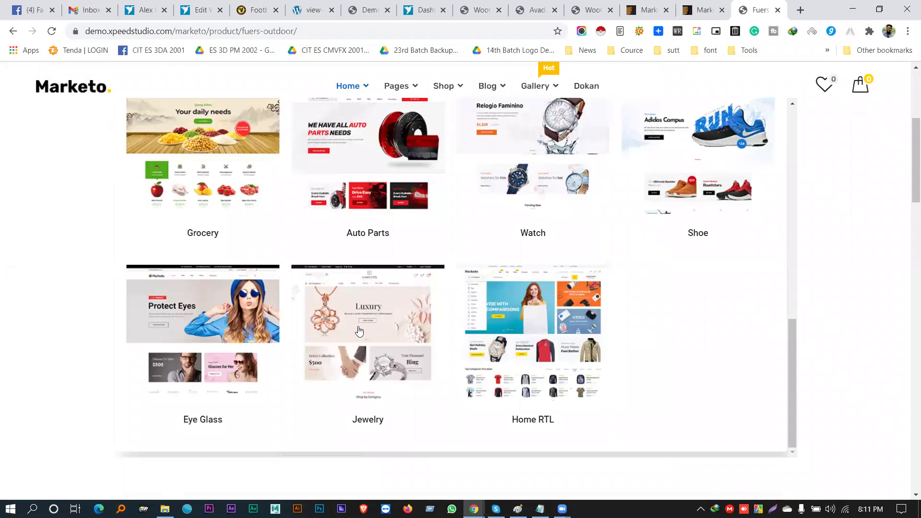
{"action": "scroll", "coordinate": [636, 266], "scroll_direction": "up", "scroll_amount": 5}
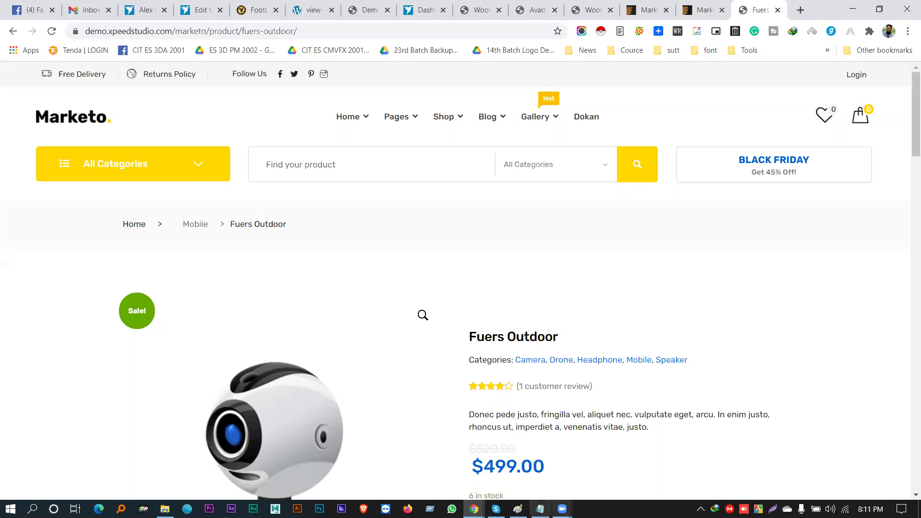
Step: Switch to the untitled Notepad document with the WooCommerce setup steps
{"action": "left_click", "coordinate": [540, 509]}
{"action": "left_click", "coordinate": [650, 430]}
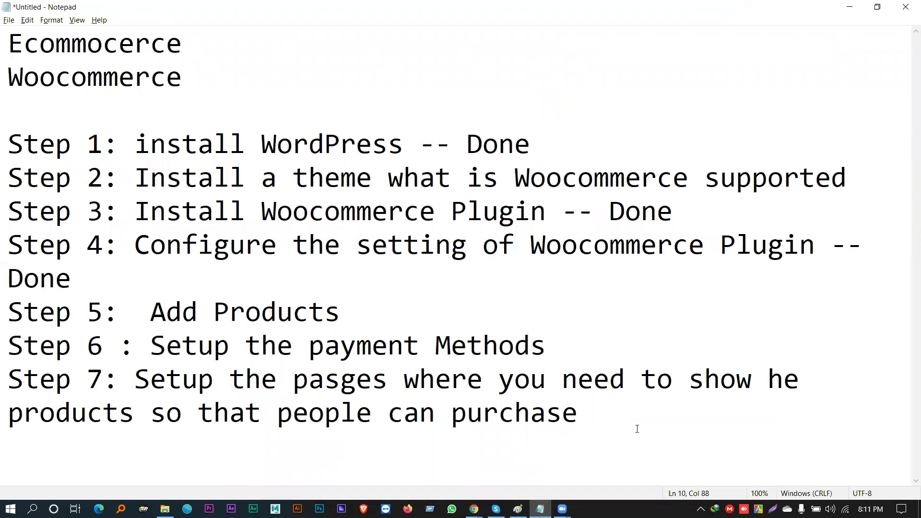
{"action": "key", "text": "ctrl+a"}
{"action": "key", "text": "Delete"}
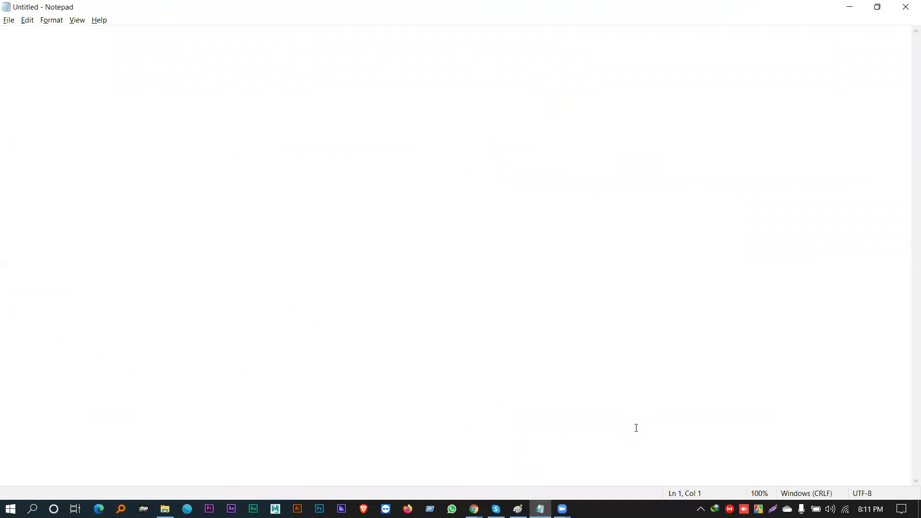
{"action": "type", "text": "1."}
{"action": "type", "text": "Hi, after reading the project description I am confident that I can do this project perfectly for you. I have read the project descriptions properly that make me understand the project. Moreover, I have already done similar projects with many clients all over the world. I am also available to make a sample of your project to make sure that I can do this properly. Again at the end of the project, you will not pay me if you don’t like my work. I hope you will find me an appropriate candidate now for your project. Best regards, Md Shahadat"}
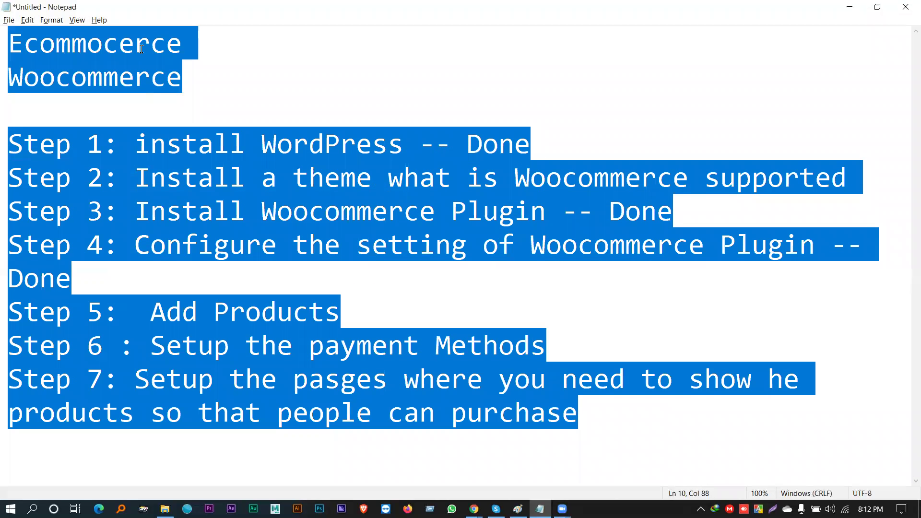
Step: Replace all the existing notes with a new first list item reading "1. Woocommerce Product Add"
{"action": "double_click", "coordinate": [130, 71]}
{"action": "key", "text": "ctrl+a"}
{"action": "type", "text": "1."}
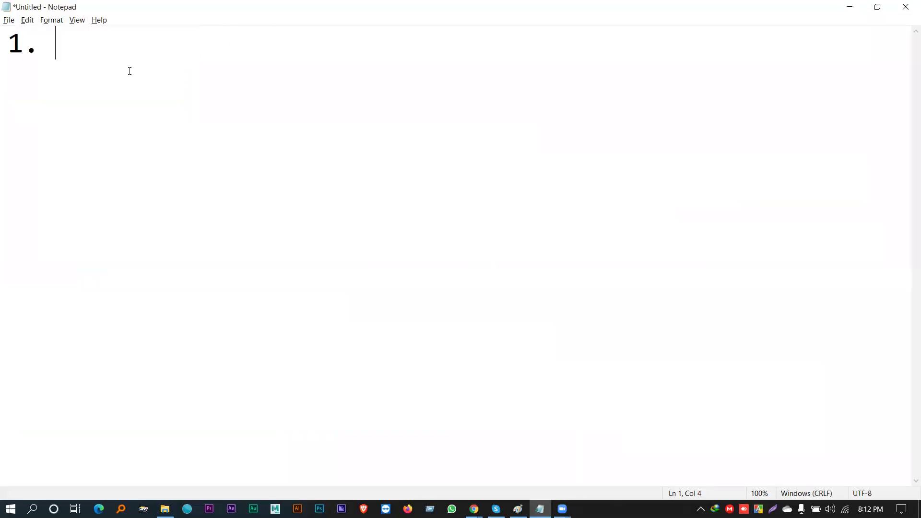
{"action": "type", "text": "Woocommerce"}
{"action": "type", "text": "P"}
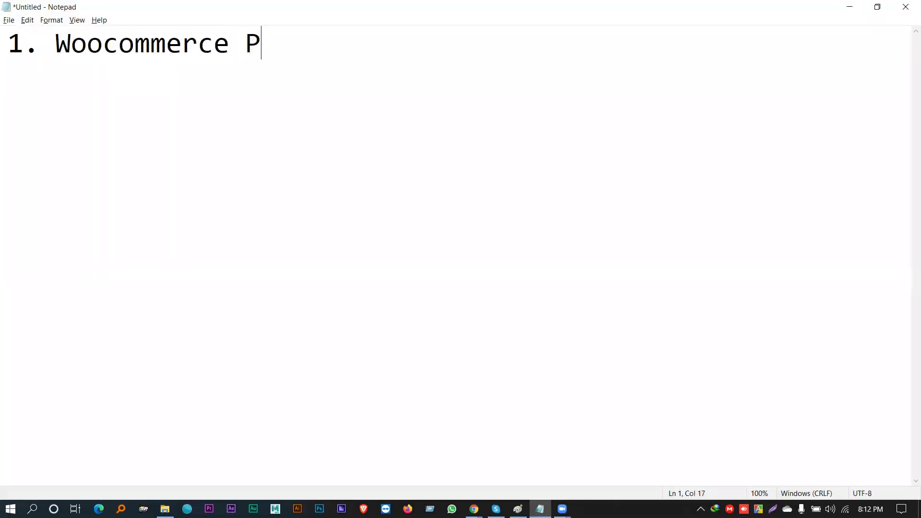
{"action": "type", "text": "roduct Add"}
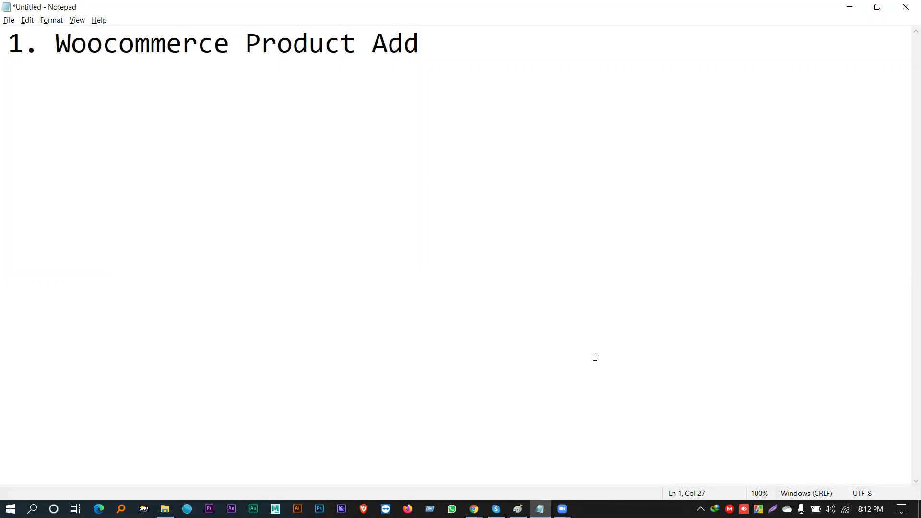
Step: Switch to the browser window with the Marketo demo and open fiverr.com in a new tab
{"action": "left_click", "coordinate": [474, 509]}
{"action": "left_click", "coordinate": [415, 473]}
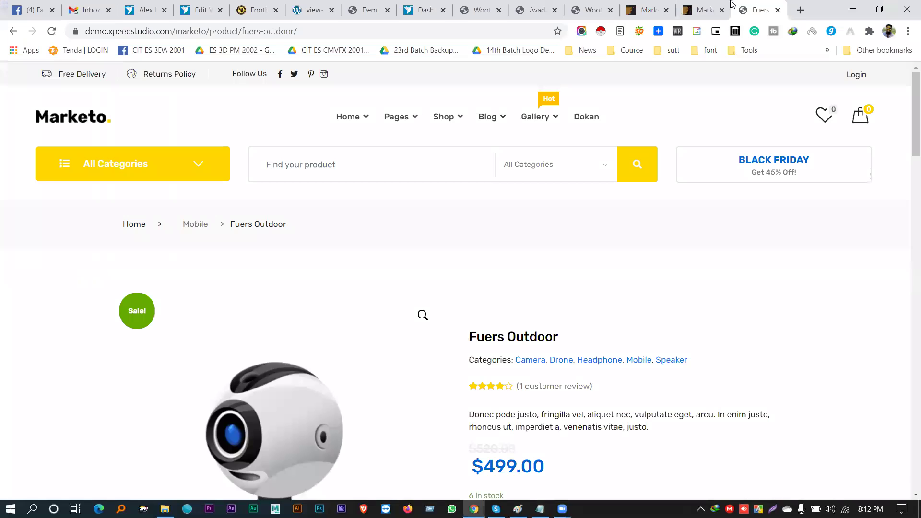
{"action": "type", "text": "fiverr.com"}
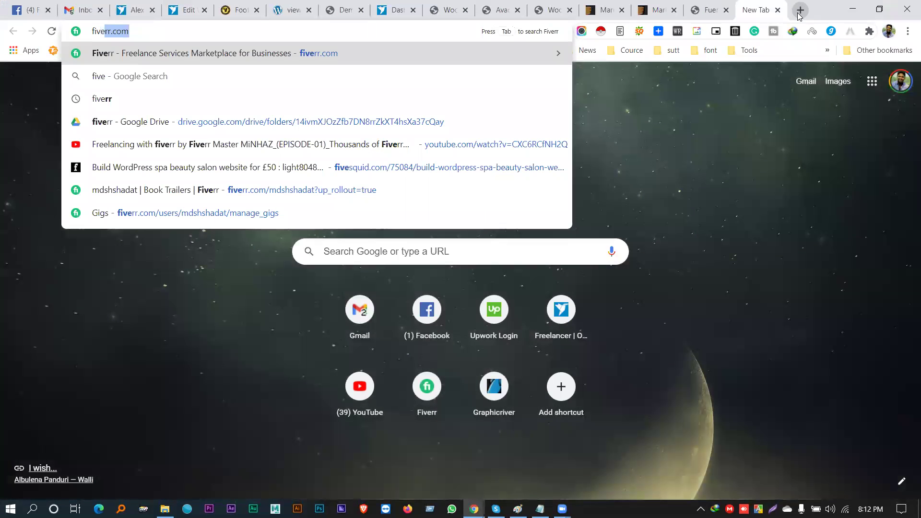
{"action": "key", "text": "Return"}
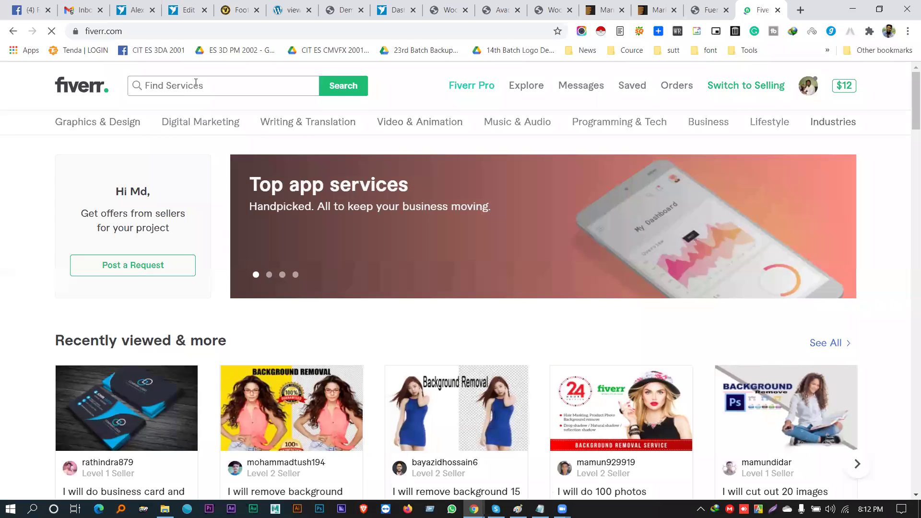
{"action": "left_click", "coordinate": [196, 83]}
{"action": "type", "text": "wordpress "}
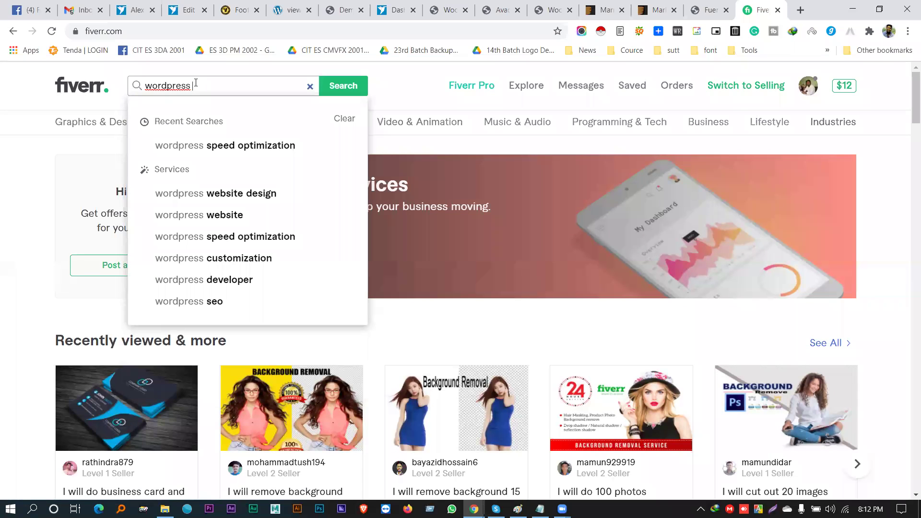
{"action": "type", "text": "product"}
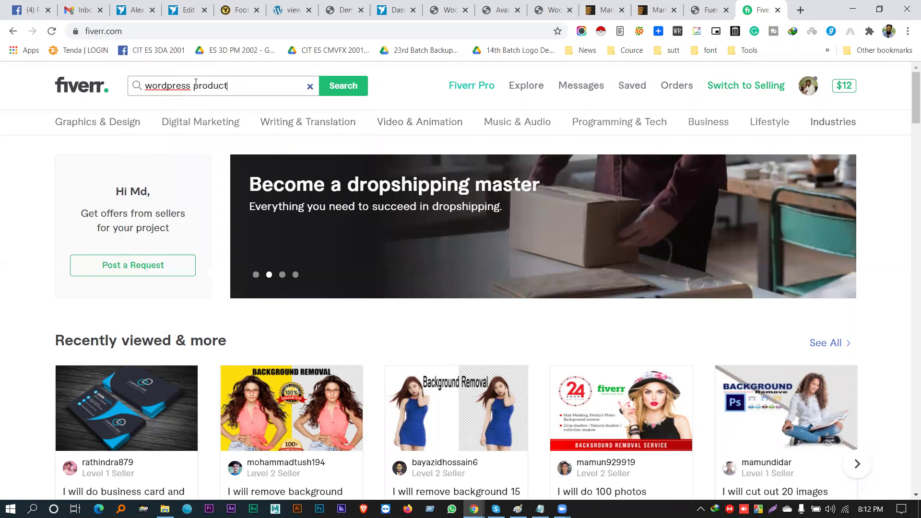
{"action": "right_click", "coordinate": [181, 84]}
{"action": "left_click", "coordinate": [211, 91]}
{"action": "key", "text": "ctrl+shift+Left"}
{"action": "key", "text": "BackSpace"}
{"action": "key", "text": "ctrl+a"}
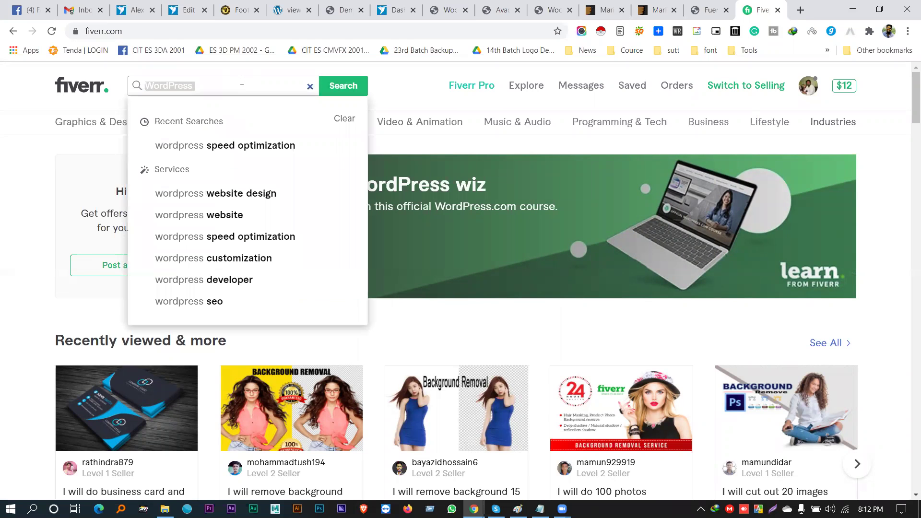
Step: Search Fiverr for the suggested service "woocommerce product upload" and highlight the number of available services
{"action": "type", "text": "Wo"}
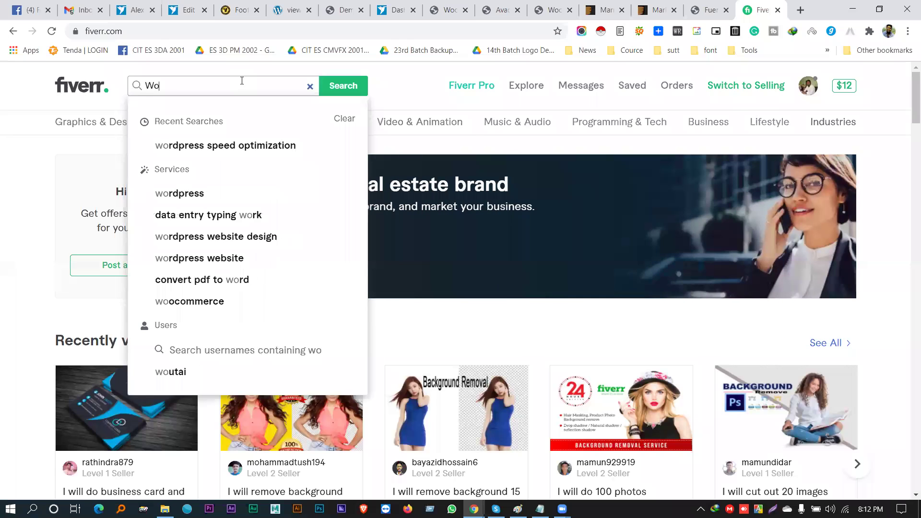
{"action": "type", "text": "oc"}
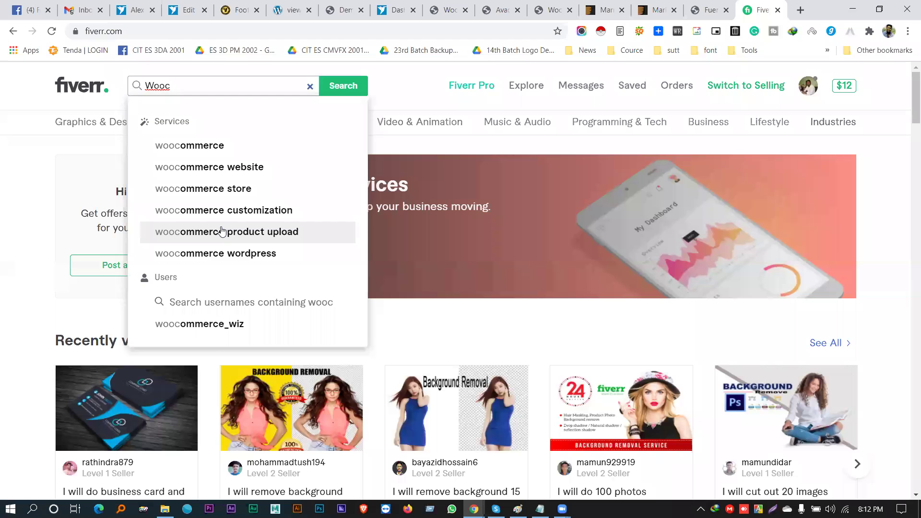
{"action": "left_click", "coordinate": [221, 231]}
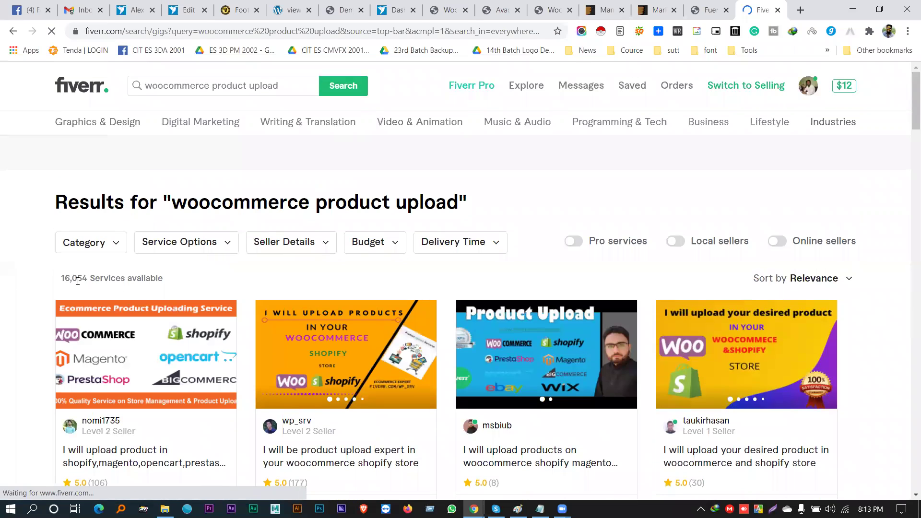
{"action": "double_click", "coordinate": [72, 277]}
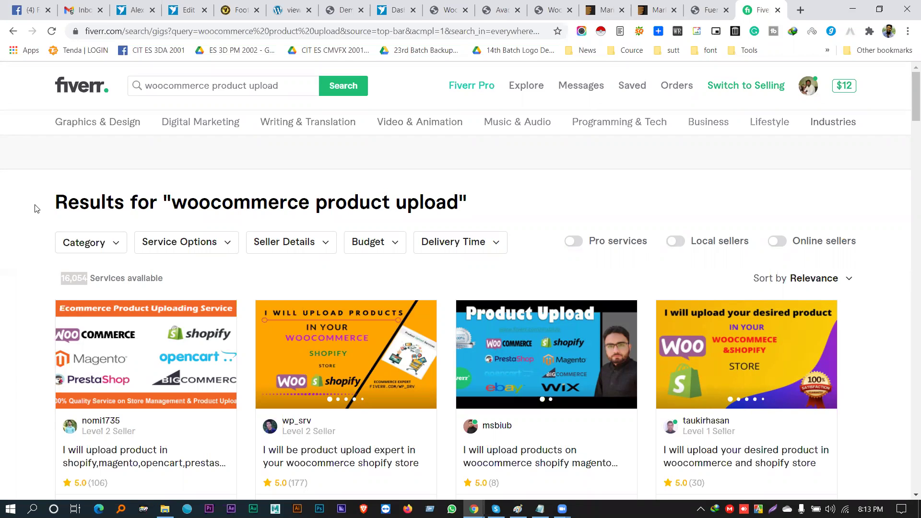
Step: Switch to the Daraz window, highlight the Cotton Casual T-shirt product title and its word Multicolor, and minimize that window
{"action": "key", "text": "alt+Tab"}
{"action": "key", "text": "alt+Tab"}
{"action": "key", "text": "alt+Tab"}
{"action": "key", "text": "Tab"}
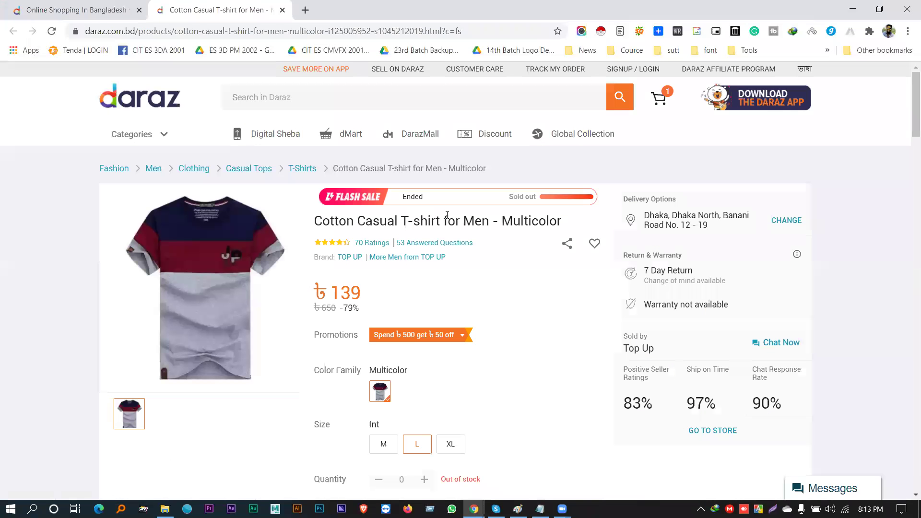
{"action": "triple_click", "coordinate": [401, 218]}
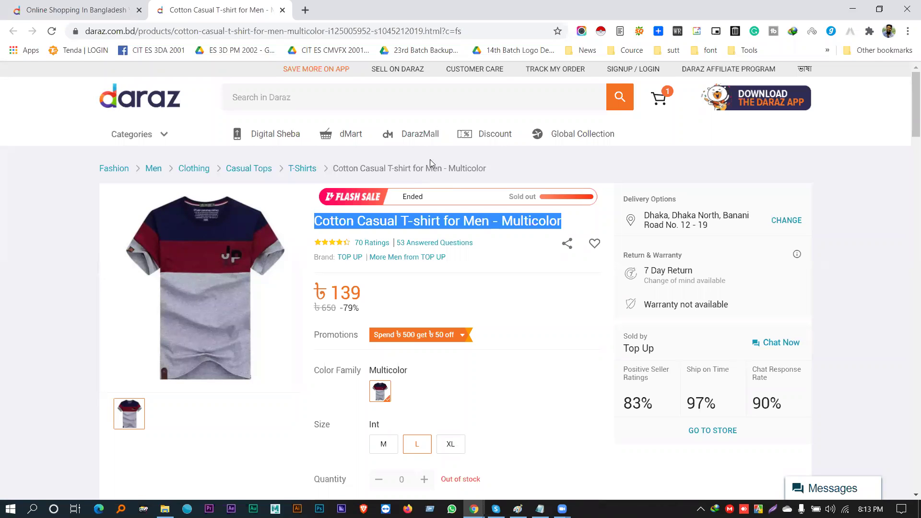
{"action": "double_click", "coordinate": [530, 222]}
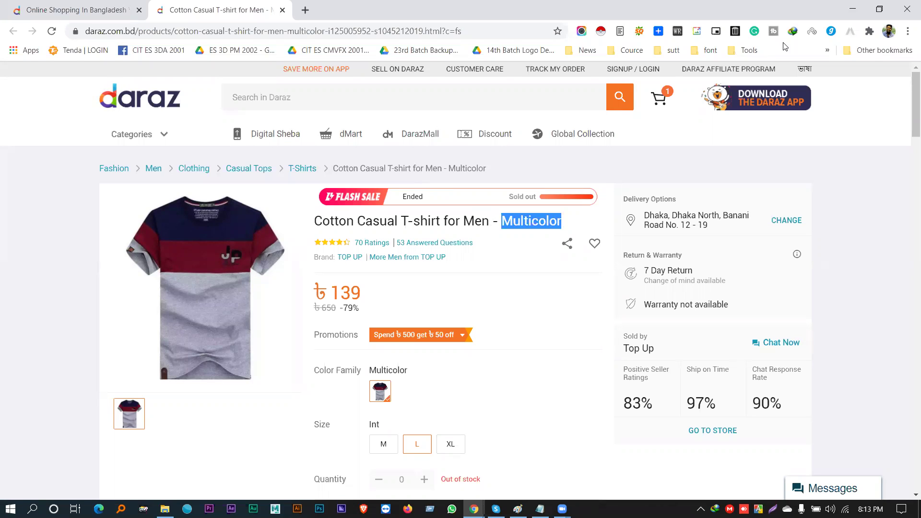
{"action": "left_click", "coordinate": [852, 9]}
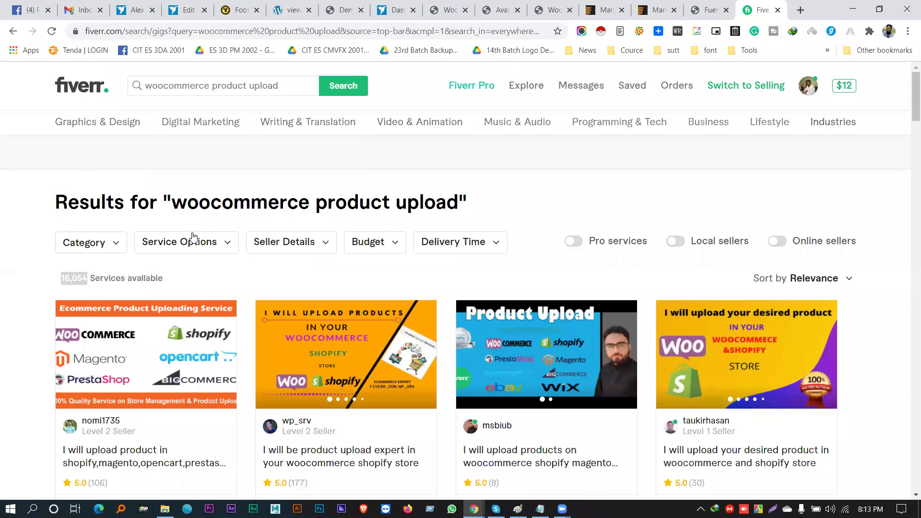
Step: Look through the WooCommerce product upload gigs, sort them by Best Selling, and examine the sorted offers
{"action": "scroll", "coordinate": [194, 237], "scroll_direction": "down", "scroll_amount": 3}
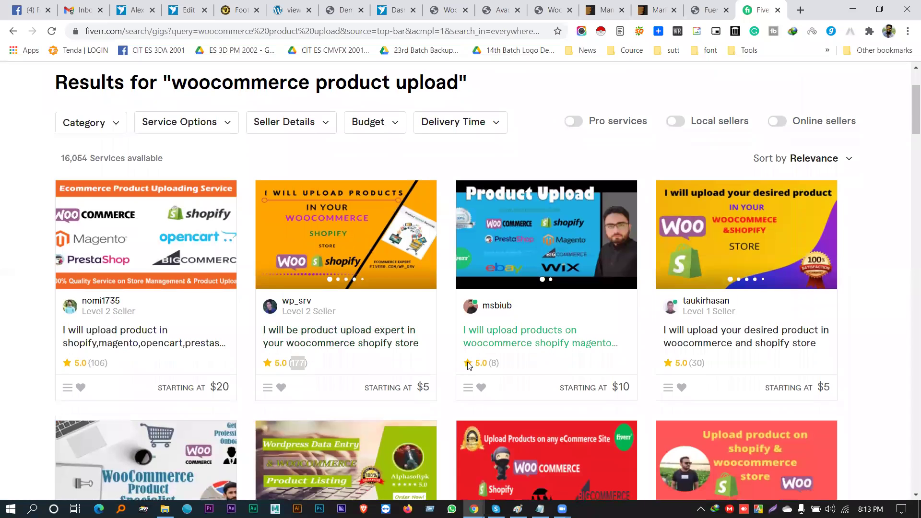
{"action": "scroll", "coordinate": [224, 324], "scroll_direction": "down", "scroll_amount": 5}
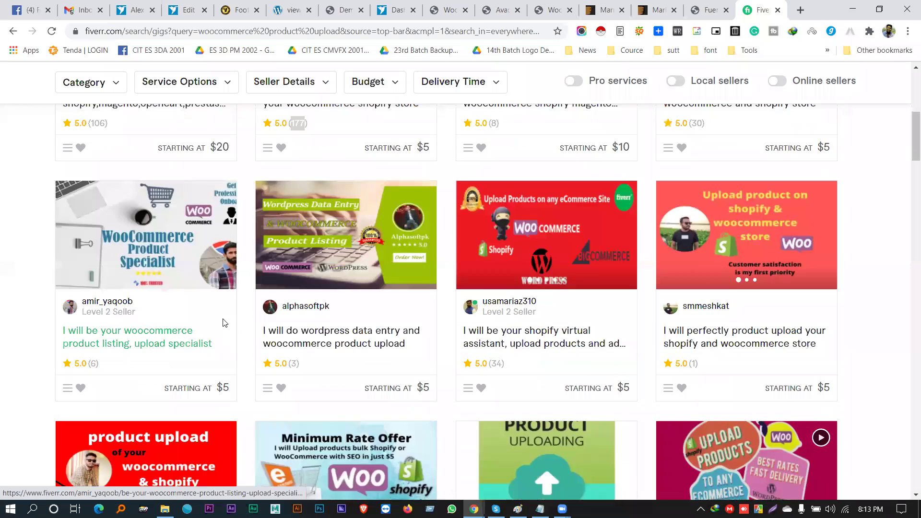
{"action": "scroll", "coordinate": [224, 324], "scroll_direction": "down", "scroll_amount": 2}
{"action": "scroll", "coordinate": [224, 324], "scroll_direction": "up", "scroll_amount": 9}
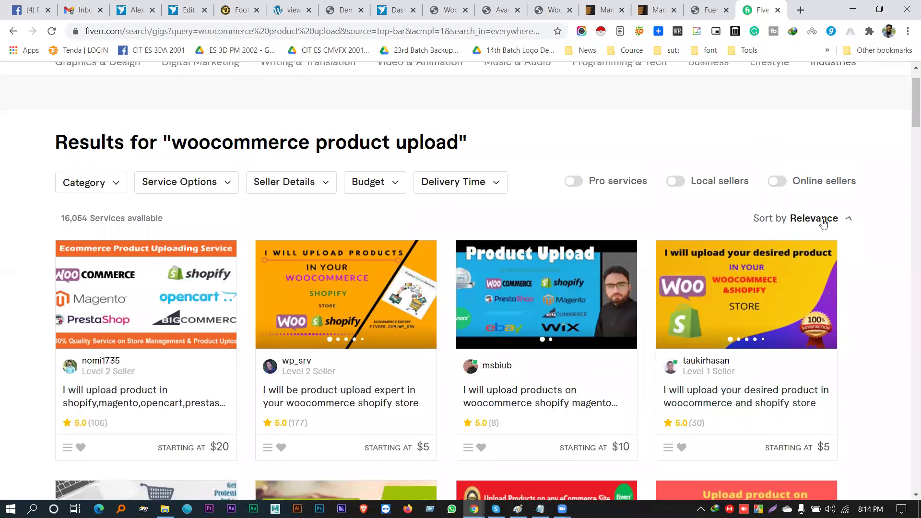
{"action": "left_click", "coordinate": [823, 222]}
{"action": "left_click", "coordinate": [739, 256]}
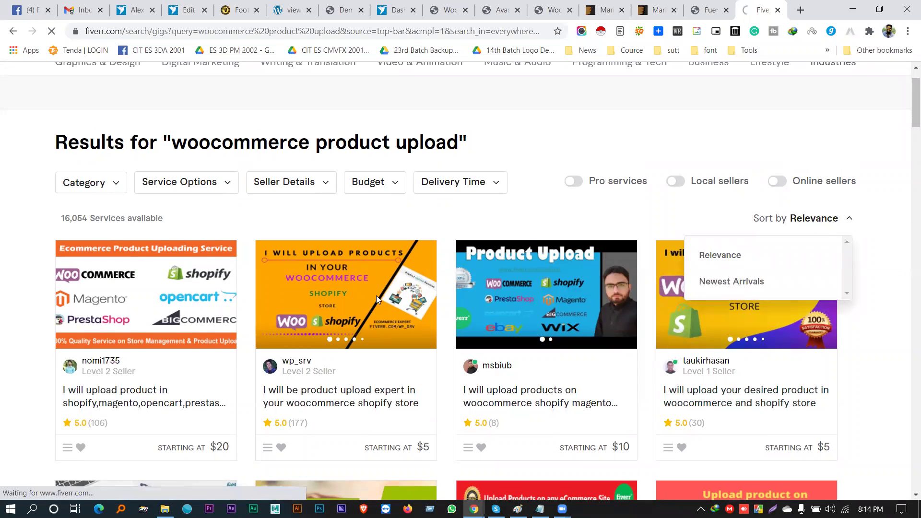
{"action": "scroll", "coordinate": [319, 382], "scroll_direction": "down", "scroll_amount": 4}
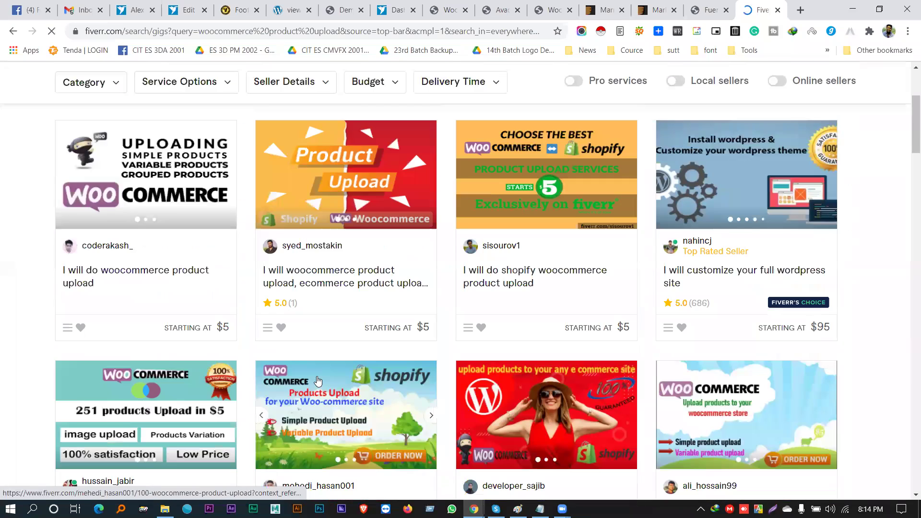
{"action": "scroll", "coordinate": [330, 364], "scroll_direction": "down", "scroll_amount": 6}
{"action": "scroll", "coordinate": [329, 366], "scroll_direction": "up", "scroll_amount": 2}
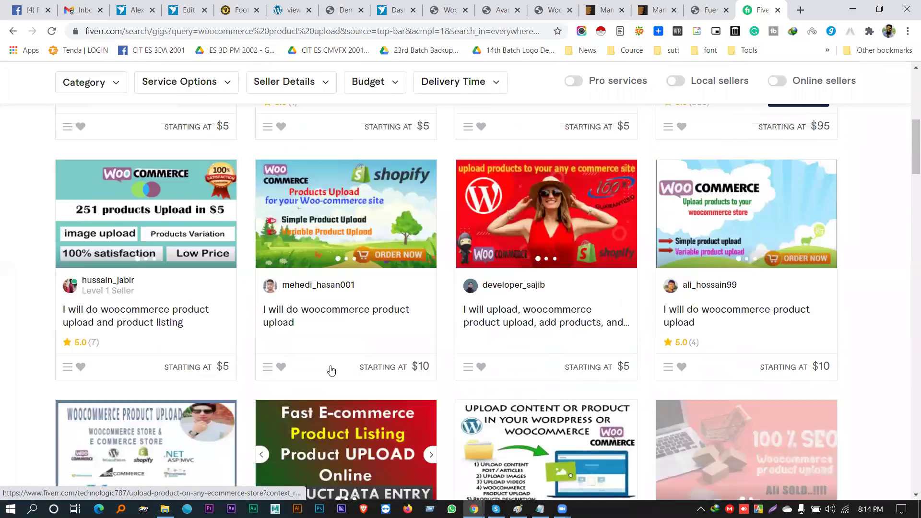
{"action": "scroll", "coordinate": [331, 370], "scroll_direction": "up", "scroll_amount": 10}
Step: Sort the gigs by Relevance and browse far down the results to review the offers, ratings and starting prices
{"action": "left_click", "coordinate": [823, 286]}
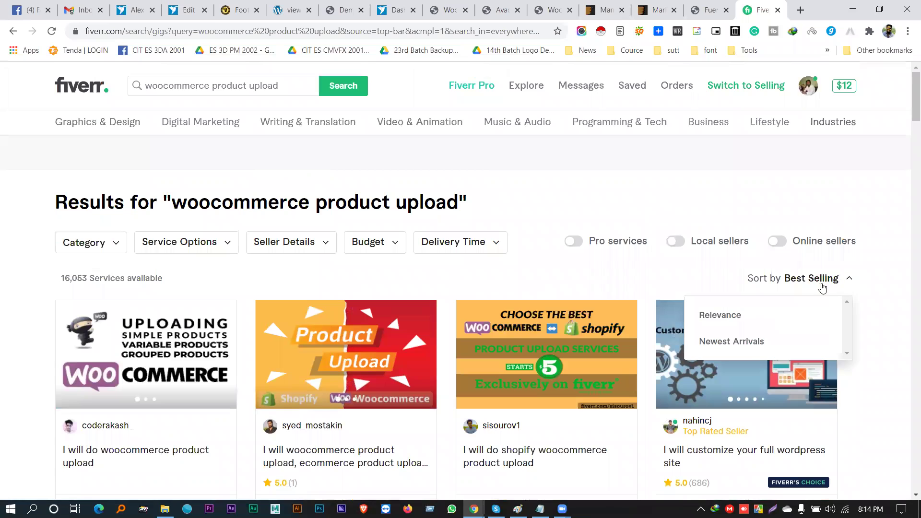
{"action": "scroll", "coordinate": [757, 337], "scroll_direction": "down", "scroll_amount": 1}
{"action": "left_click", "coordinate": [695, 259]}
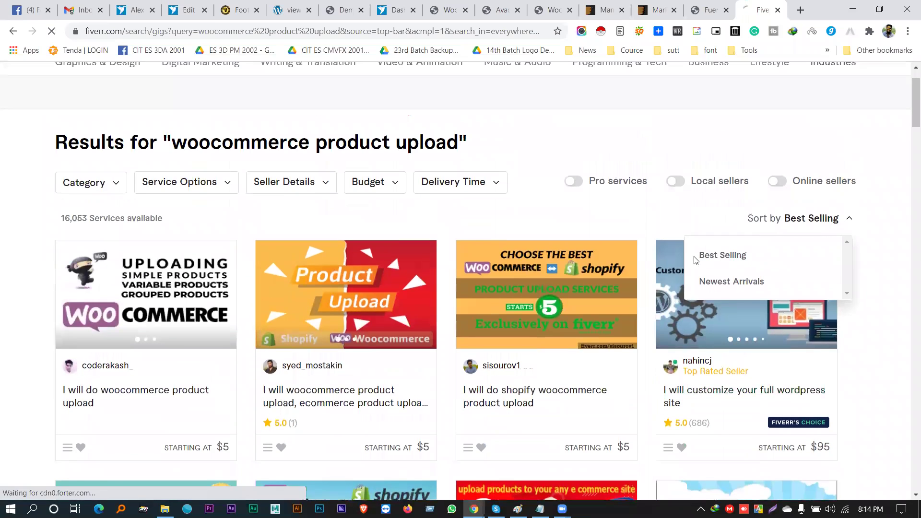
{"action": "scroll", "coordinate": [576, 277], "scroll_direction": "down", "scroll_amount": 4}
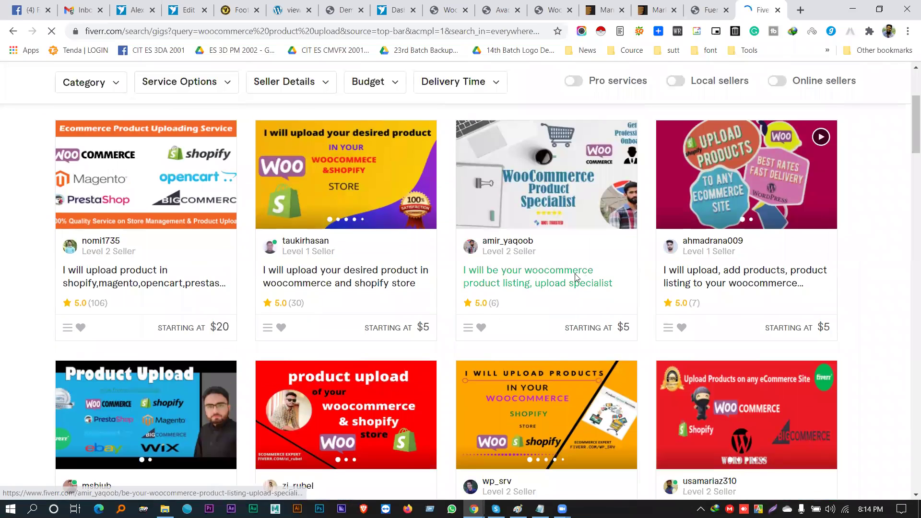
{"action": "scroll", "coordinate": [528, 228], "scroll_direction": "down", "scroll_amount": 1}
{"action": "scroll", "coordinate": [562, 236], "scroll_direction": "down", "scroll_amount": 3}
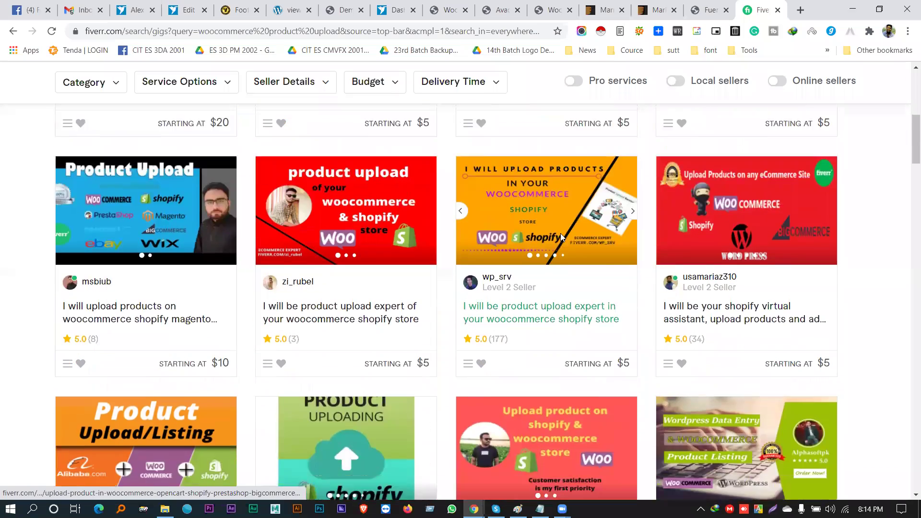
{"action": "scroll", "coordinate": [562, 235], "scroll_direction": "down", "scroll_amount": 13}
{"action": "scroll", "coordinate": [566, 259], "scroll_direction": "down", "scroll_amount": 17}
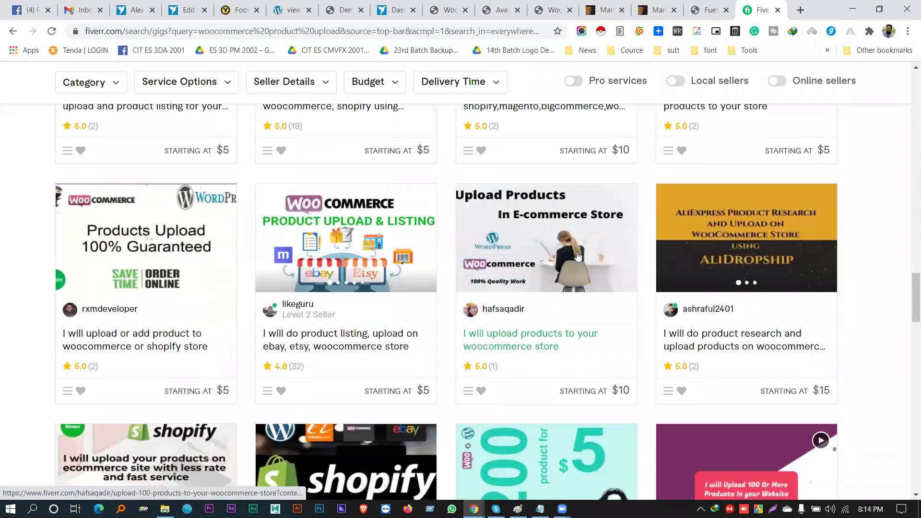
Step: Switch to the Notepad document and add a second list item reading "2. I will Create any Newspaper site.."
{"action": "left_click", "coordinate": [542, 509]}
{"action": "key", "text": "Return"}
{"action": "type", "text": "2."}
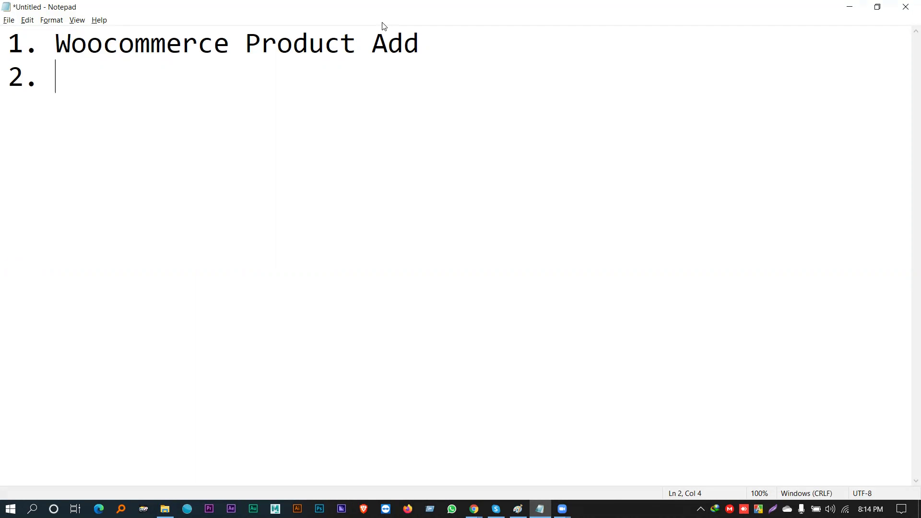
{"action": "type", "text": "I c"}
{"action": "key", "text": "BackSpace"}
{"action": "type", "text": "will Create"}
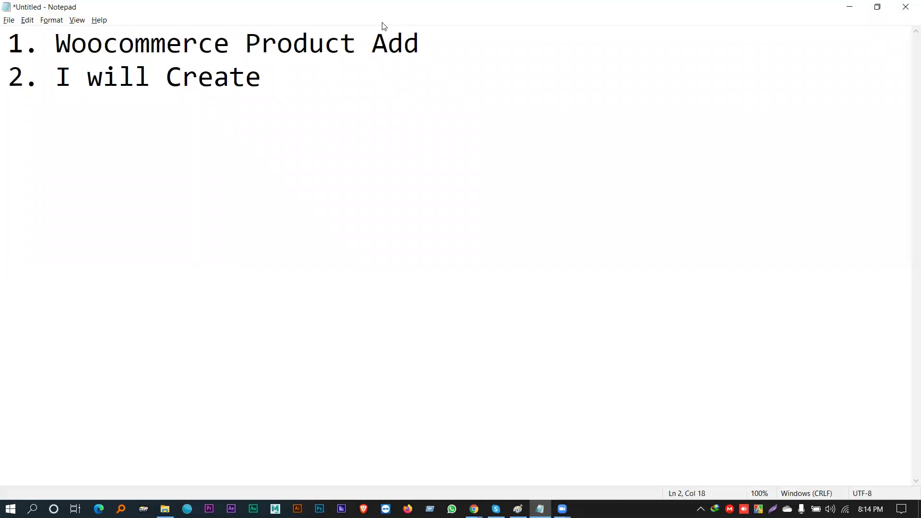
{"action": "type", "text": "any N"}
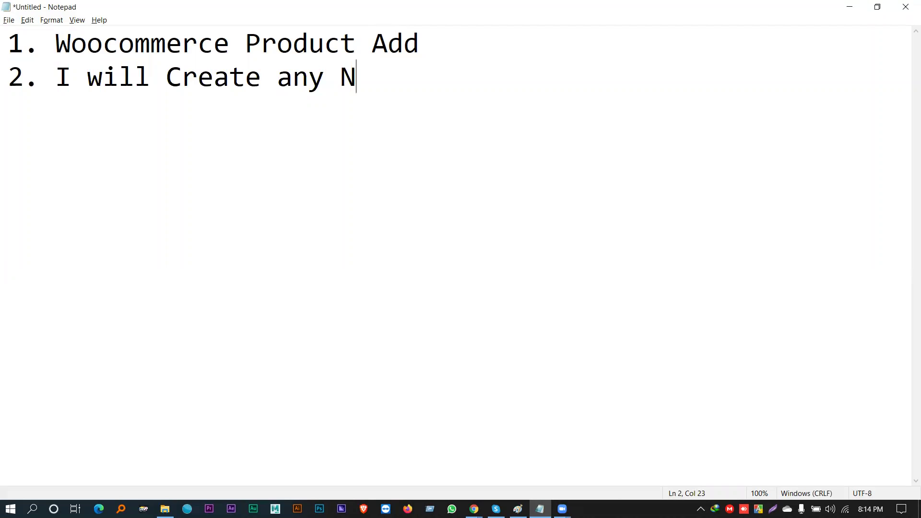
{"action": "type", "text": "ewspaper "}
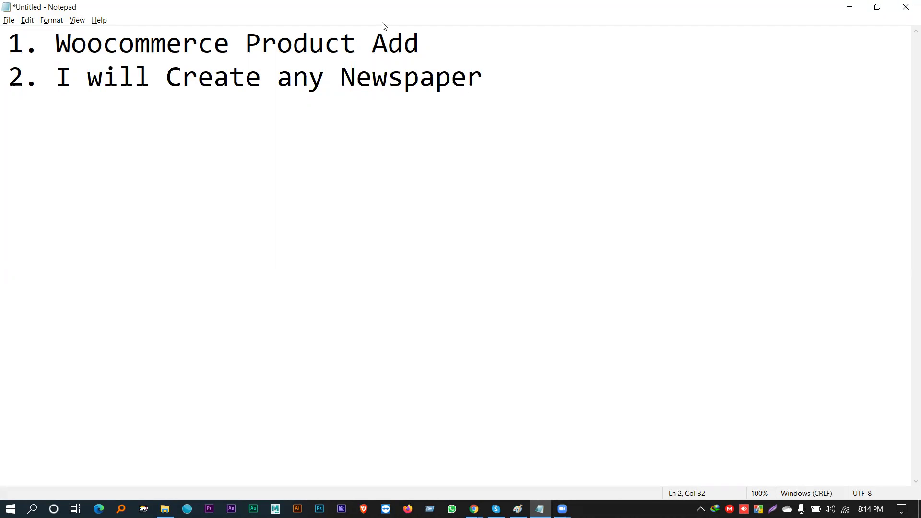
{"action": "type", "text": "site.."}
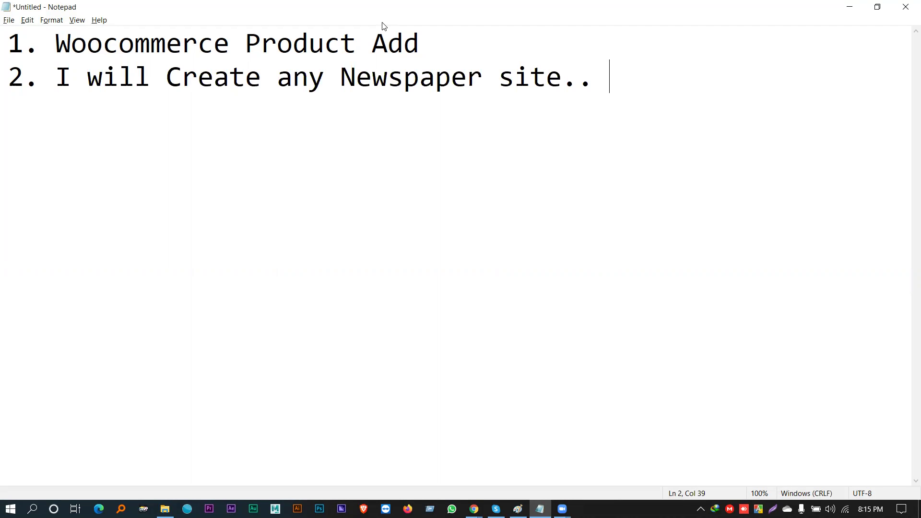
{"action": "left_click", "coordinate": [50, 43]}
{"action": "key", "text": "shift+Down"}
{"action": "key", "text": "Right"}
{"action": "left_click", "coordinate": [53, 38]}
{"action": "left_click", "coordinate": [62, 69]}
{"action": "left_click", "coordinate": [51, 21]}
{"action": "left_click", "coordinate": [108, 97]}
{"action": "mouse_move", "coordinate": [51, 48]}
{"action": "left_mouse_down"}
{"action": "mouse_move", "coordinate": [51, 74]}
{"action": "mouse_move", "coordinate": [43, 71]}
{"action": "mouse_move", "coordinate": [57, 49]}
{"action": "left_mouse_up"}
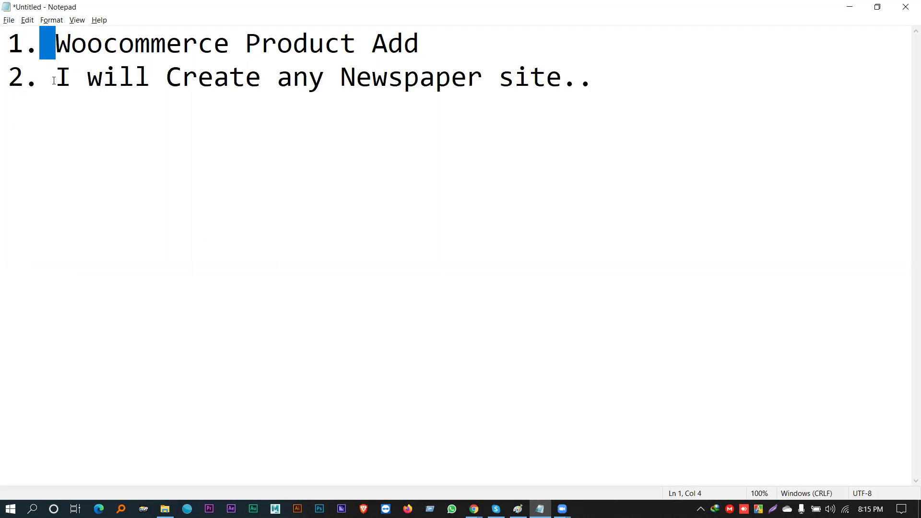
{"action": "left_click", "coordinate": [57, 76]}
{"action": "left_click_drag", "start_coordinate": [56, 75], "coordinate": [44, 76]}
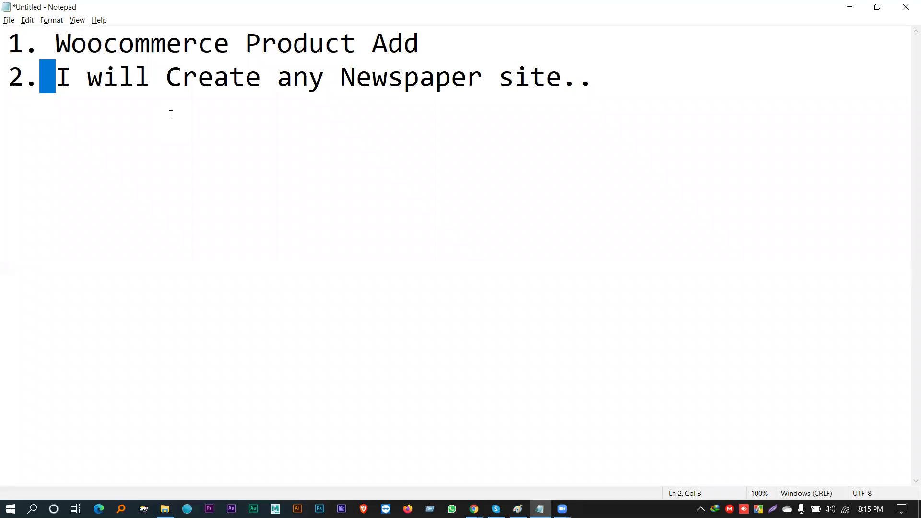
Step: Highlight the word Newspaper in the second list item, switch to the Marketo page on ThemeForest in the browser, and search the site for Newspaper
{"action": "double_click", "coordinate": [354, 81]}
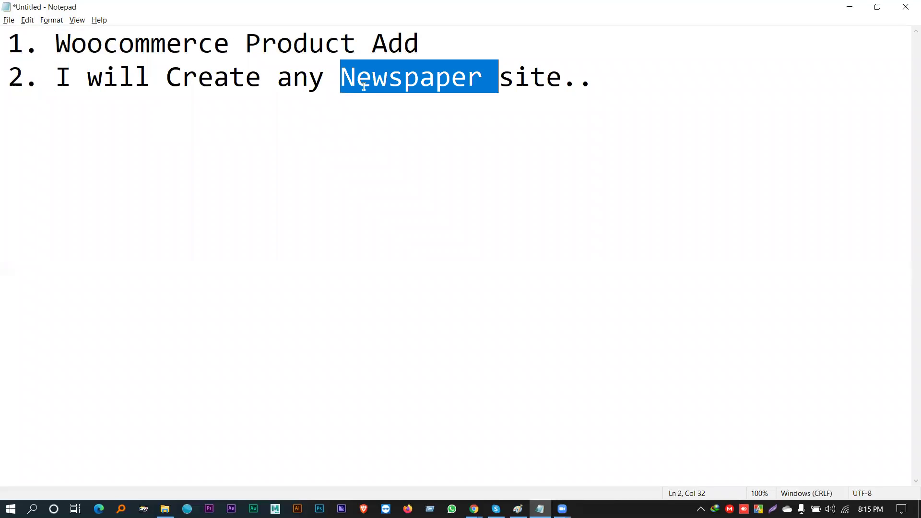
{"action": "key", "text": "alt+Tab"}
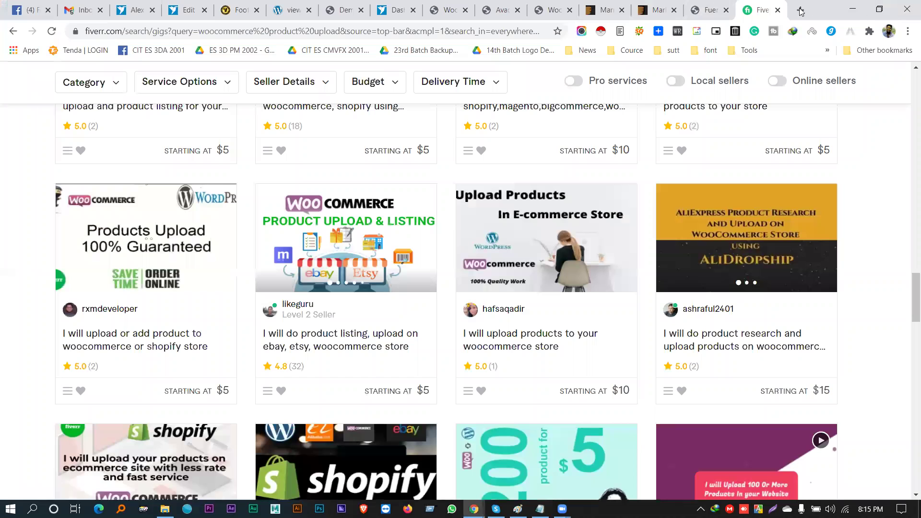
{"action": "left_click", "coordinate": [607, 7]}
{"action": "scroll", "coordinate": [469, 170], "scroll_direction": "up", "scroll_amount": 20}
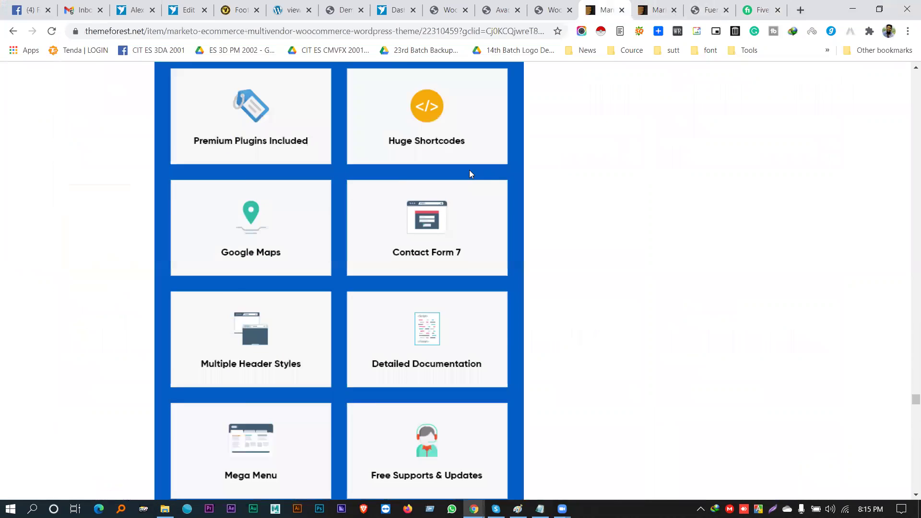
{"action": "scroll", "coordinate": [772, 297], "scroll_direction": "up", "scroll_amount": 15}
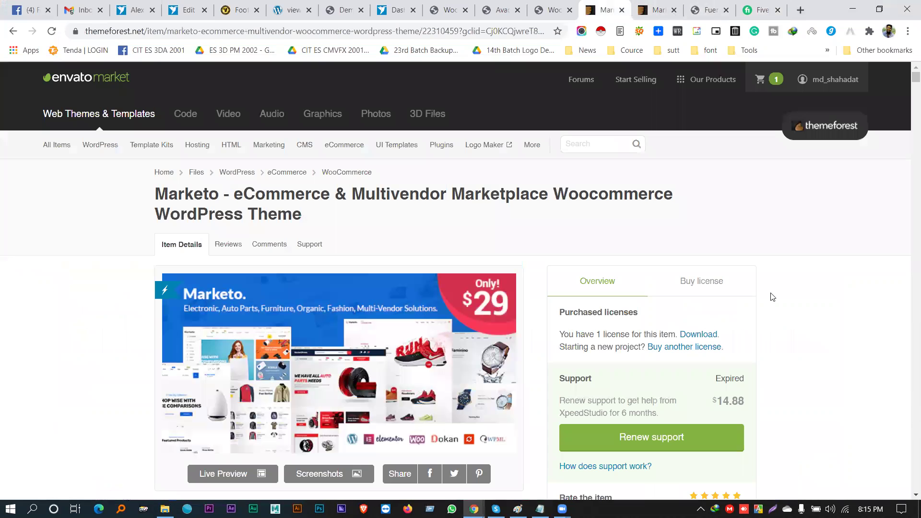
{"action": "left_click", "coordinate": [581, 145]}
{"action": "type", "text": "Newspaper"}
{"action": "key", "text": "Return"}
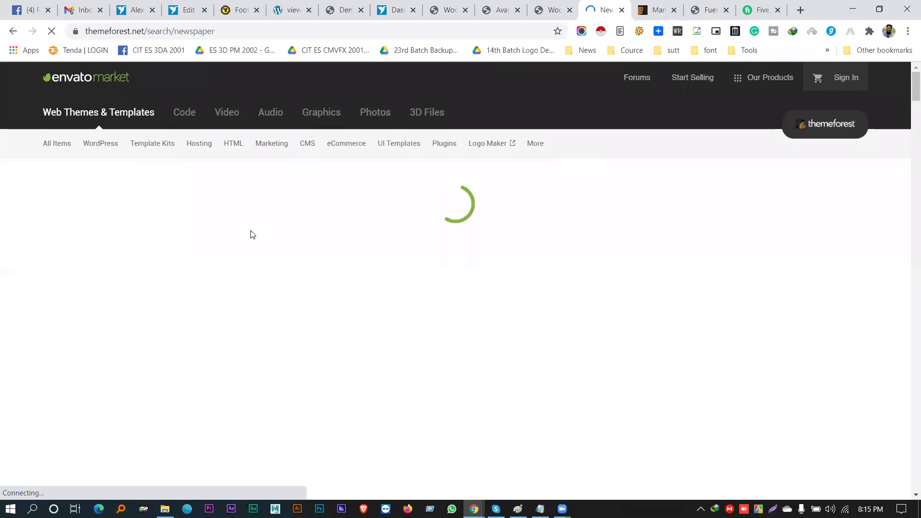
Step: Open the Newspaper theme from the search results and examine its description, performance section and demo layouts
{"action": "scroll", "coordinate": [241, 293], "scroll_direction": "down", "scroll_amount": 1}
{"action": "scroll", "coordinate": [402, 272], "scroll_direction": "down", "scroll_amount": 2}
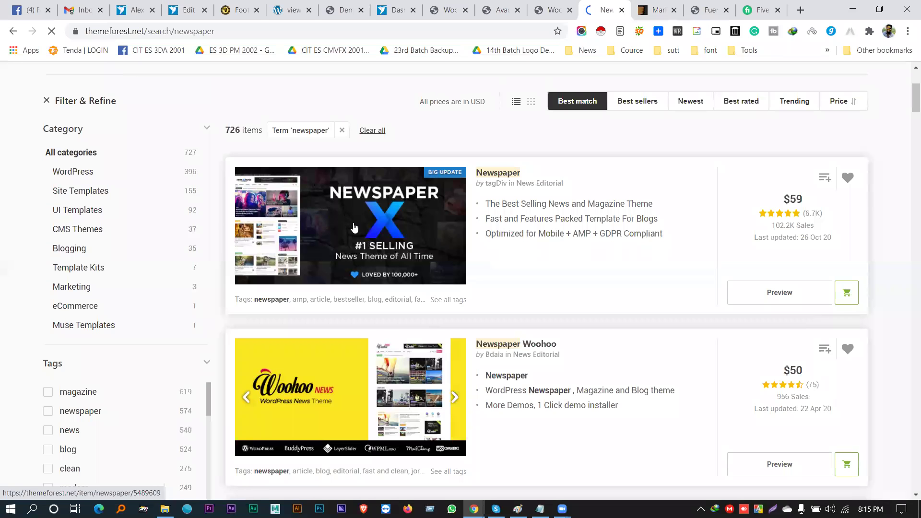
{"action": "left_click", "coordinate": [355, 227]}
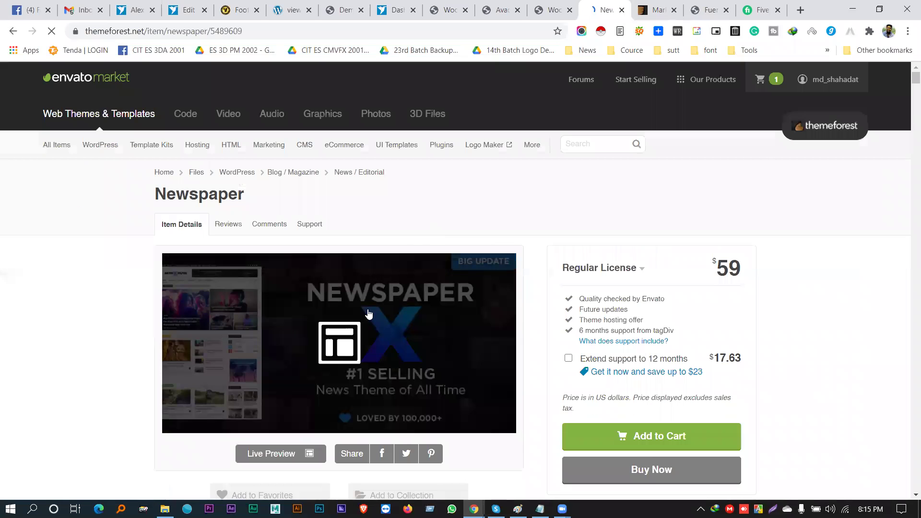
{"action": "scroll", "coordinate": [239, 288], "scroll_direction": "down", "scroll_amount": 4}
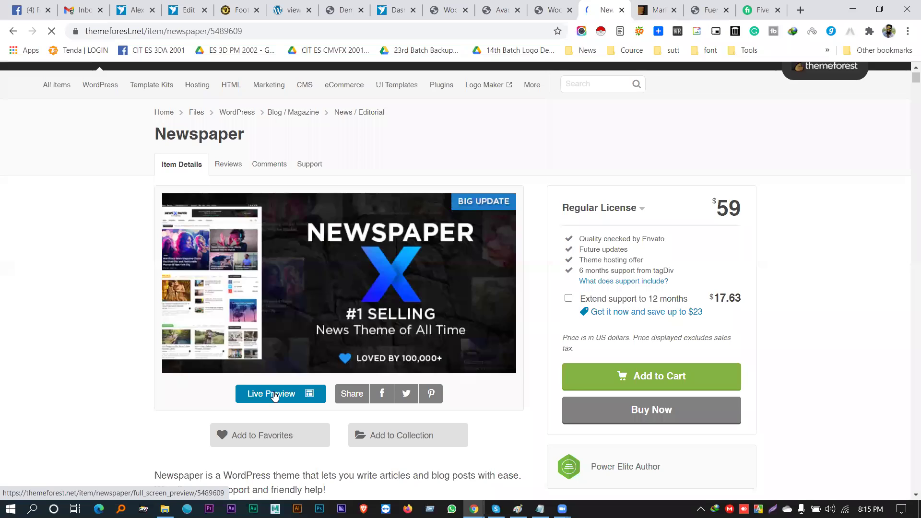
{"action": "scroll", "coordinate": [315, 382], "scroll_direction": "down", "scroll_amount": 1}
{"action": "scroll", "coordinate": [314, 382], "scroll_direction": "down", "scroll_amount": 15}
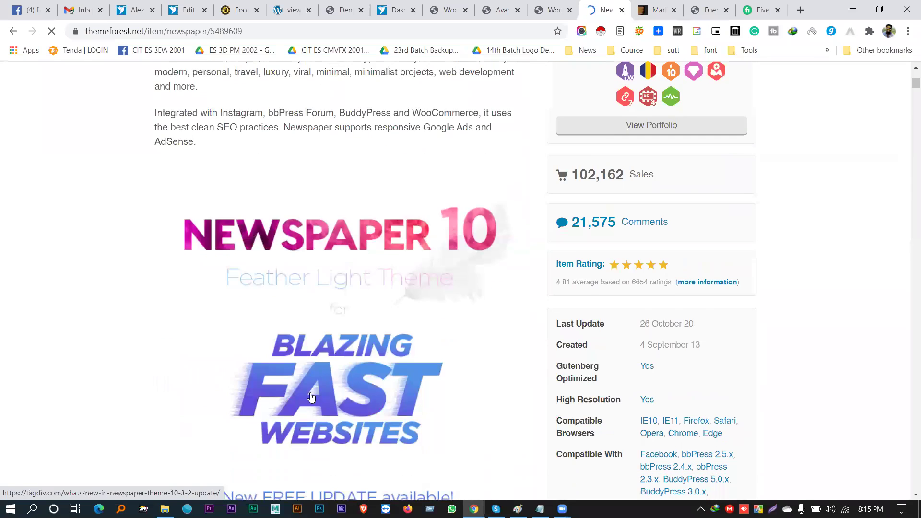
{"action": "scroll", "coordinate": [306, 405], "scroll_direction": "down", "scroll_amount": 20}
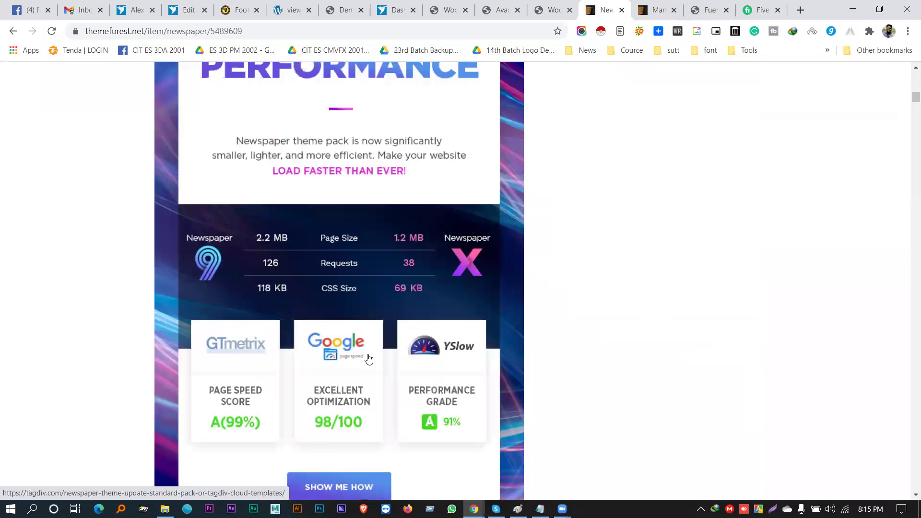
{"action": "scroll", "coordinate": [432, 249], "scroll_direction": "down", "scroll_amount": 20}
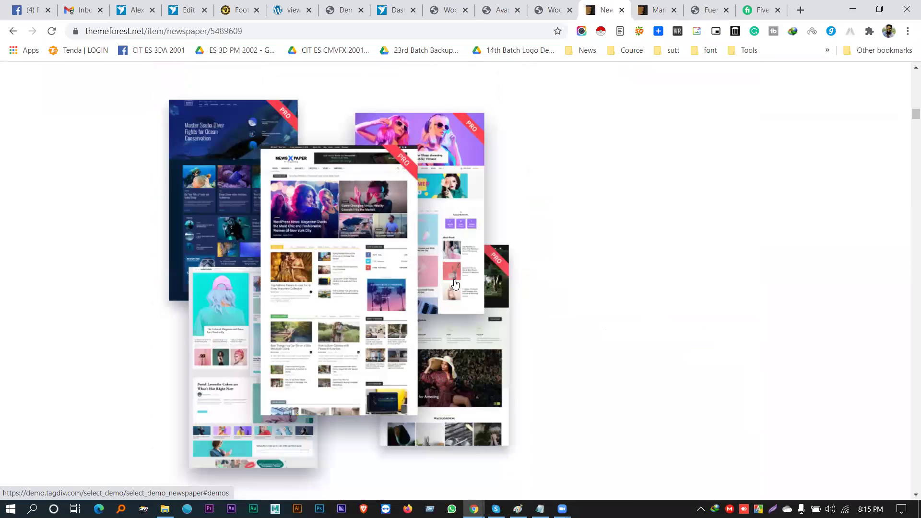
{"action": "scroll", "coordinate": [470, 234], "scroll_direction": "down", "scroll_amount": 12}
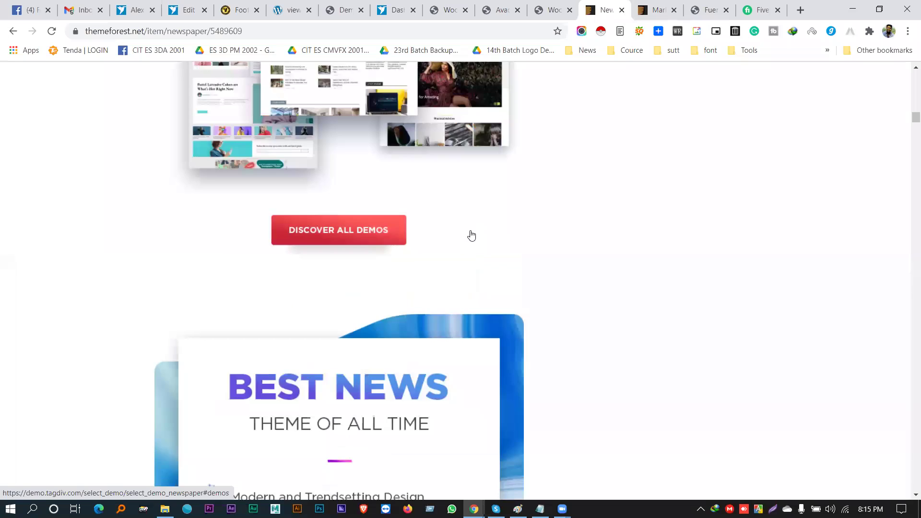
{"action": "scroll", "coordinate": [483, 211], "scroll_direction": "up", "scroll_amount": 16}
{"action": "scroll", "coordinate": [483, 193], "scroll_direction": "up", "scroll_amount": 20}
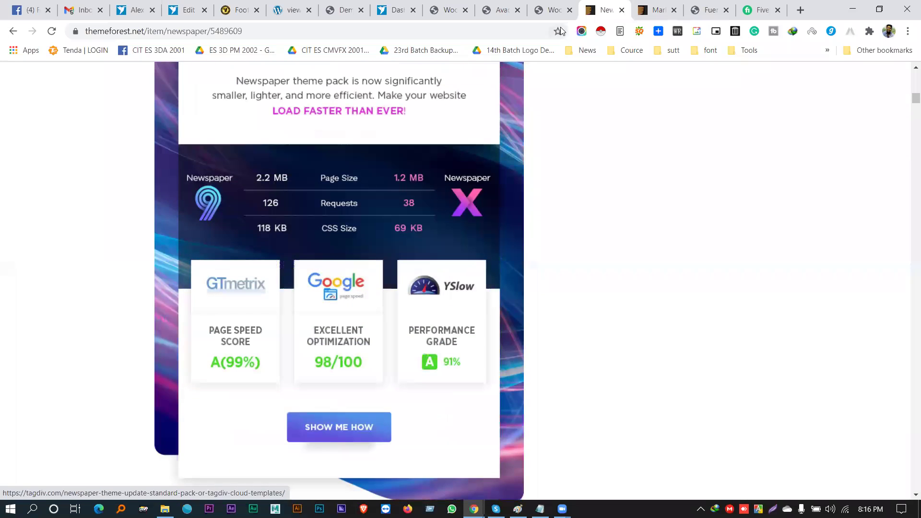
{"action": "scroll", "coordinate": [496, 196], "scroll_direction": "up", "scroll_amount": 15}
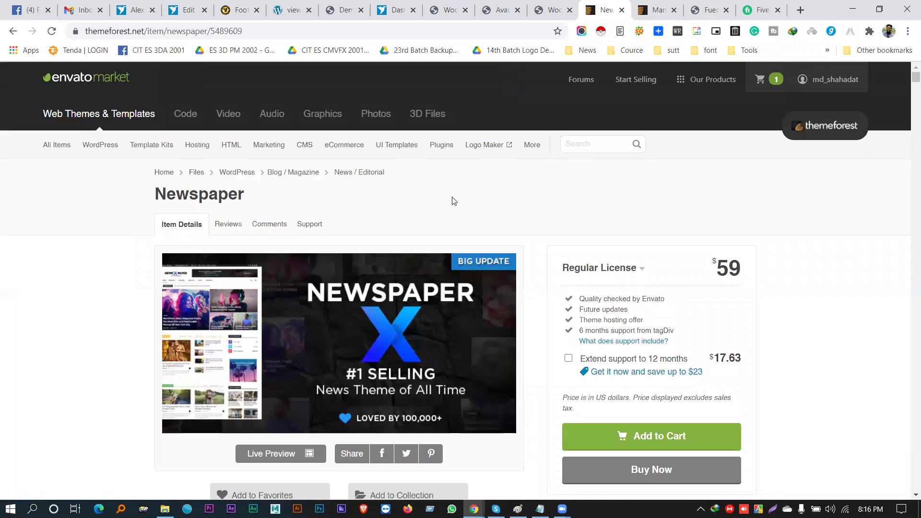
{"action": "double_click", "coordinate": [233, 192]}
Step: Switch back to the Notepad document and start a third list item reading "3. I will"
{"action": "left_click", "coordinate": [689, 6]}
{"action": "key", "text": "alt+Tab"}
{"action": "left_click", "coordinate": [589, 82]}
{"action": "left_click_drag", "start_coordinate": [57, 44], "coordinate": [419, 43]}
{"action": "left_click_drag", "start_coordinate": [57, 77], "coordinate": [640, 82]}
{"action": "left_click", "coordinate": [638, 83]}
{"action": "key", "text": "Return"}
{"action": "type", "text": "3. "}
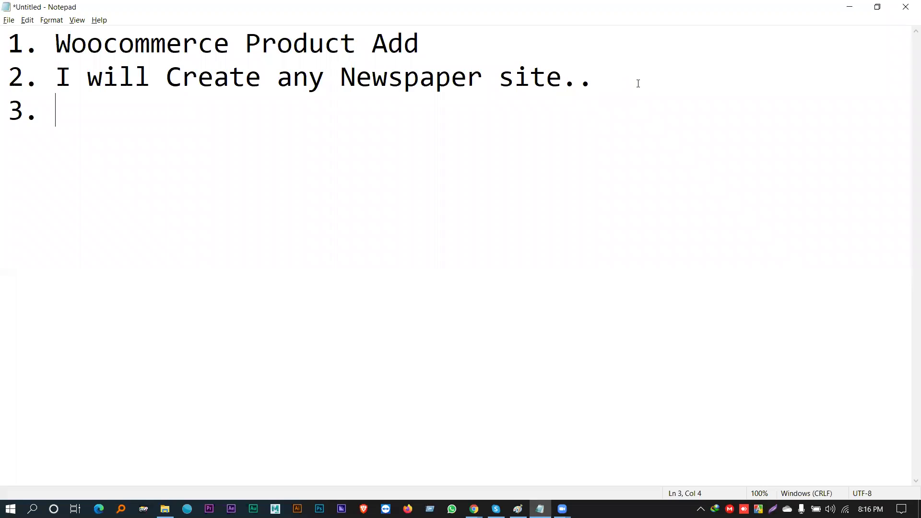
{"action": "type", "text": "I will Cu"}
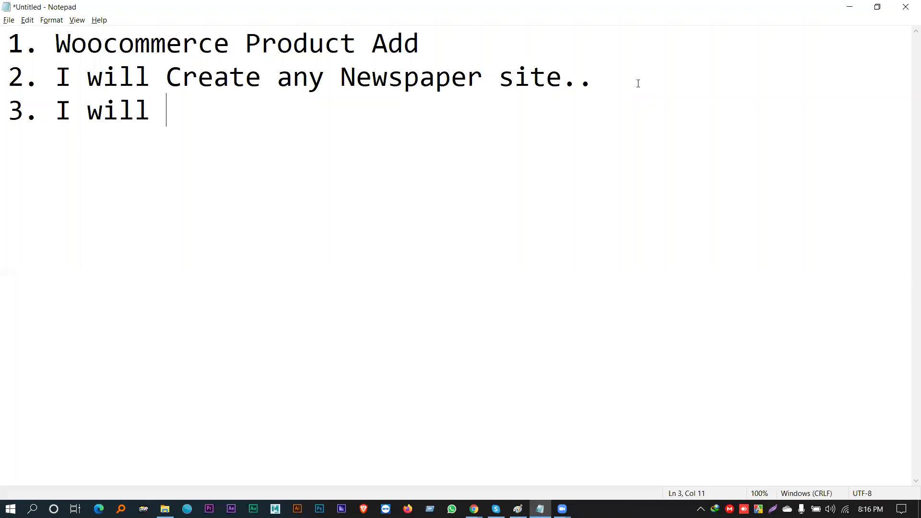
{"action": "key", "text": "BackSpace"}
{"action": "key", "text": "BackSpace"}
Step: Copy the word Create from the second item into the third and complete it with "a website with divi theme or divi builder"
{"action": "left_click_drag", "start_coordinate": [171, 72], "coordinate": [255, 72]}
{"action": "key", "text": "ctrl+c"}
{"action": "left_click", "coordinate": [185, 115]}
{"action": "key", "text": "ctrl+v"}
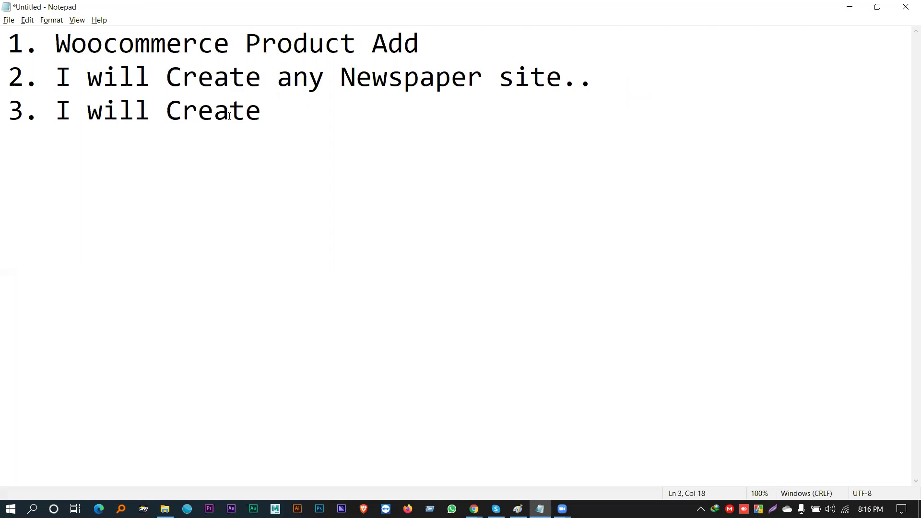
{"action": "type", "text": "a website "}
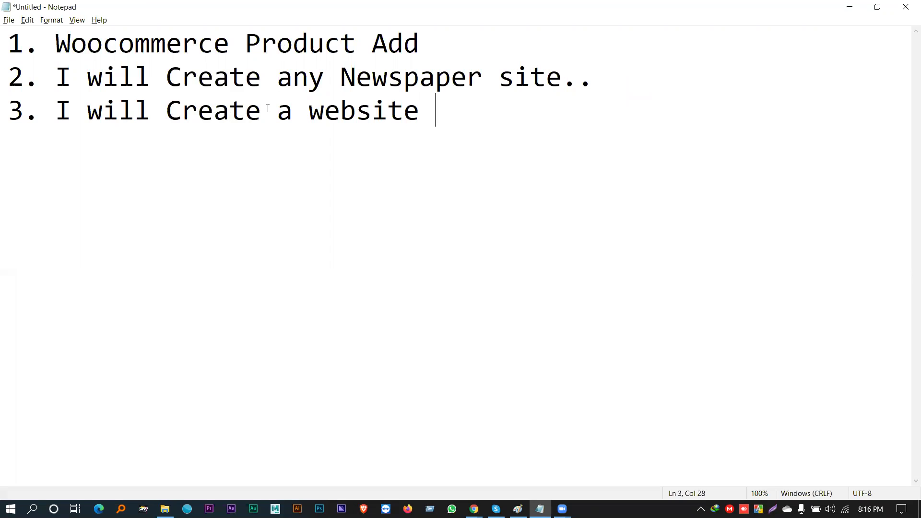
{"action": "type", "text": "with "}
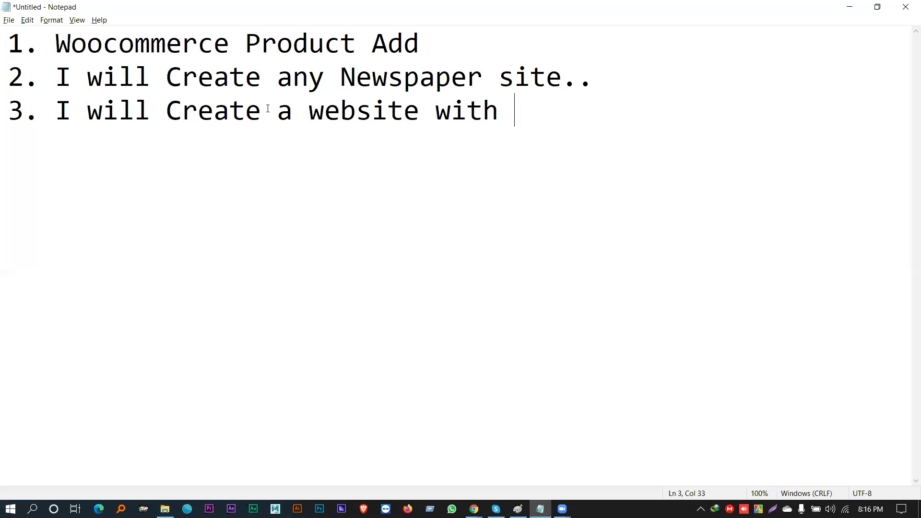
{"action": "type", "text": "divi  thee"}
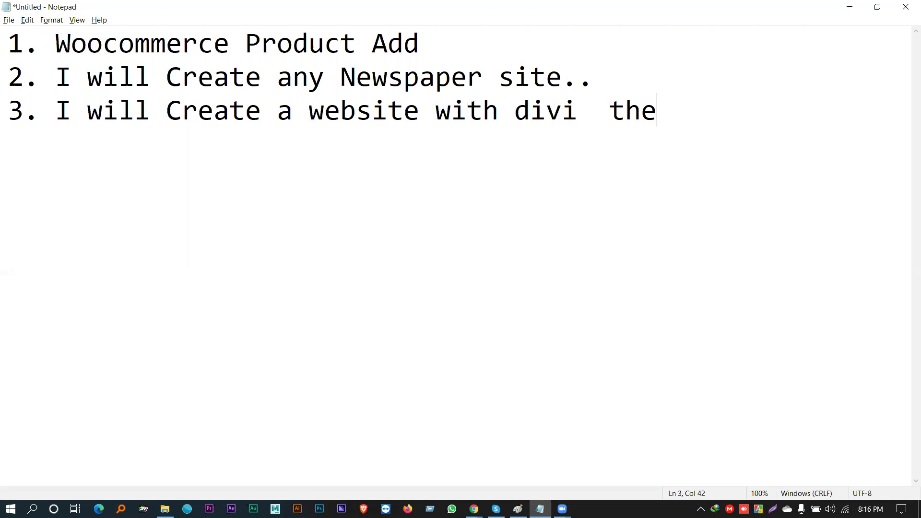
{"action": "key", "text": "BackSpace"}
{"action": "key", "text": "BackSpace"}
{"action": "type", "text": "eme or "}
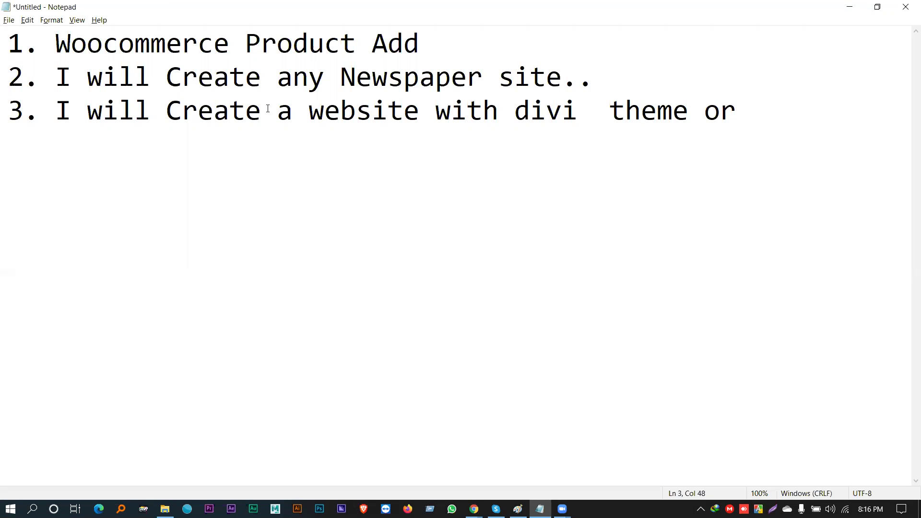
{"action": "type", "text": "divi b"}
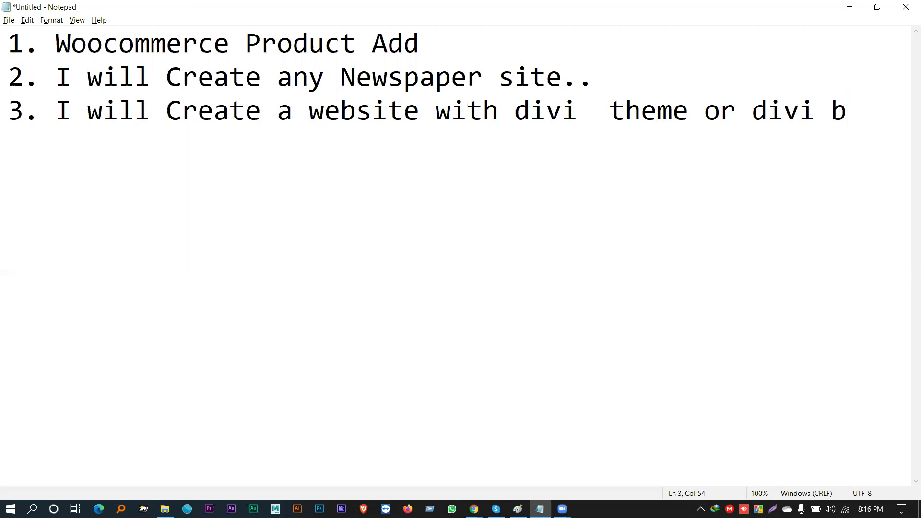
{"action": "type", "text": "uilder"}
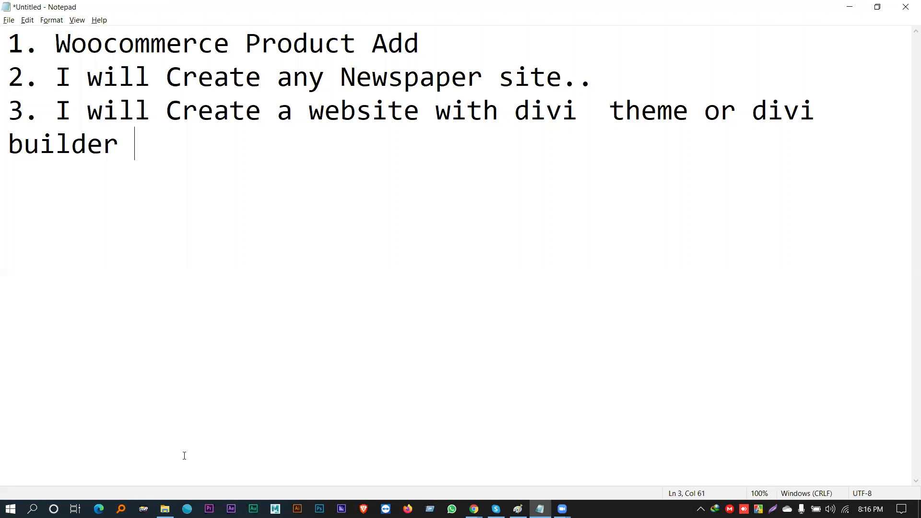
{"action": "key", "text": "alt+Tab"}
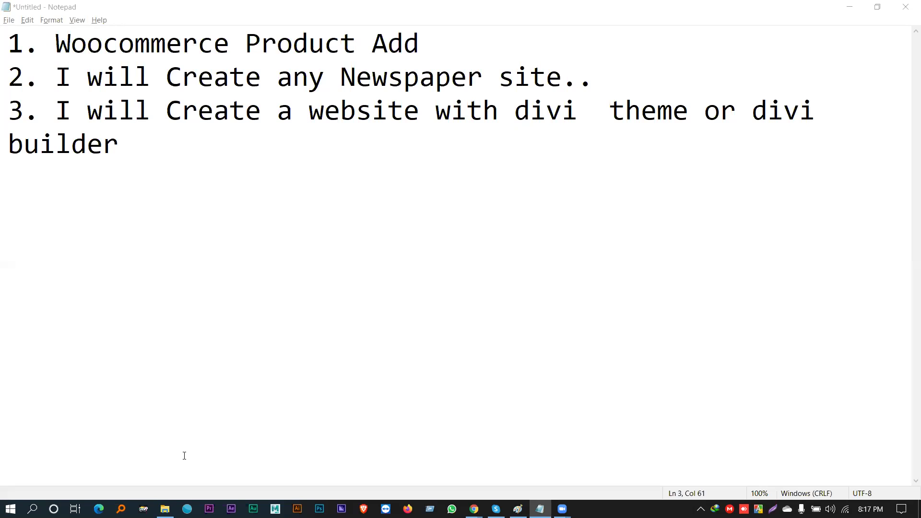
Step: Remove the extra space before theme in the third item and insert the word "page" before builder
{"action": "left_click", "coordinate": [592, 113]}
{"action": "key", "text": "Delete"}
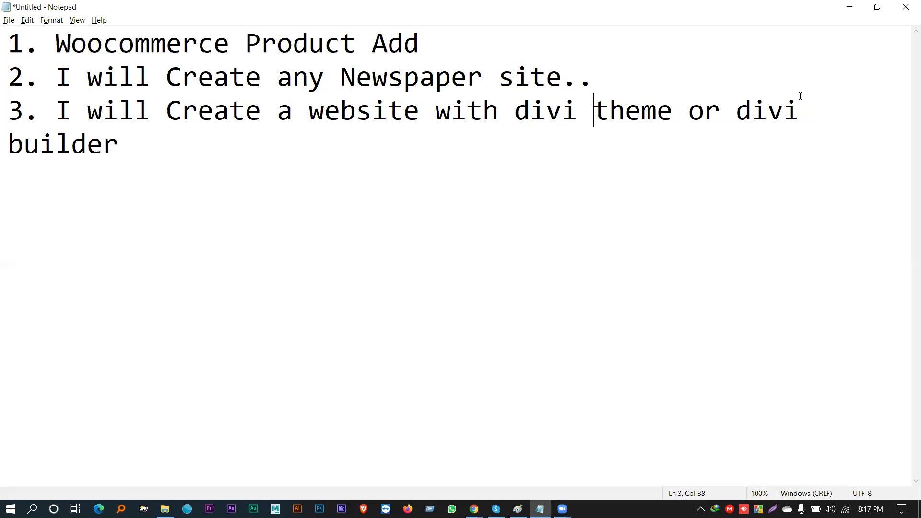
{"action": "left_click", "coordinate": [715, 107]}
{"action": "left_click", "coordinate": [13, 127]}
{"action": "type", "text": "page"}
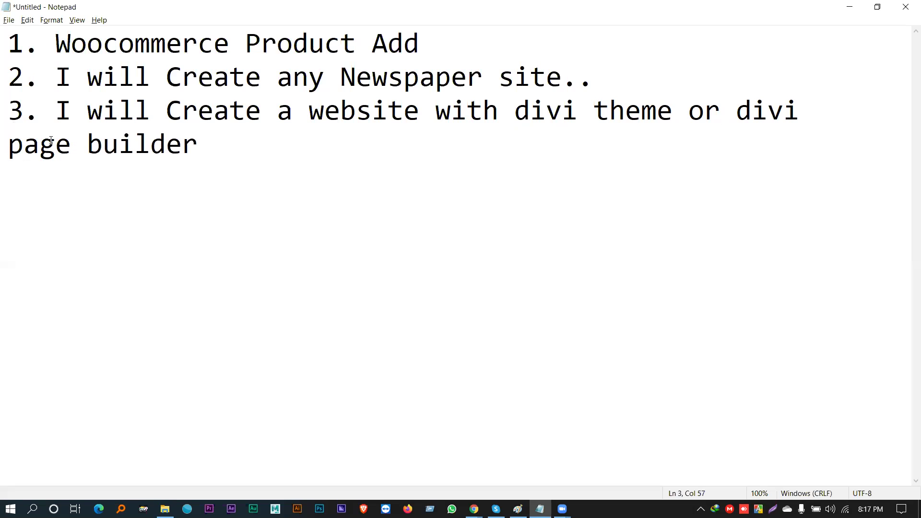
Step: Duplicate the third item's text on a new line numbered "4." and delete the copied number 3
{"action": "triple_click", "coordinate": [211, 147]}
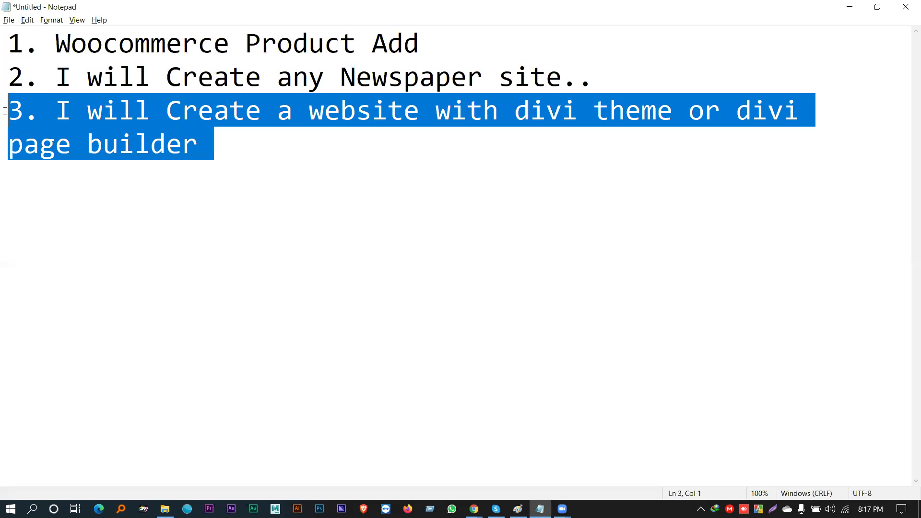
{"action": "left_click", "coordinate": [205, 163]}
{"action": "type", "text": "4."}
{"action": "key", "text": "ctrl+v"}
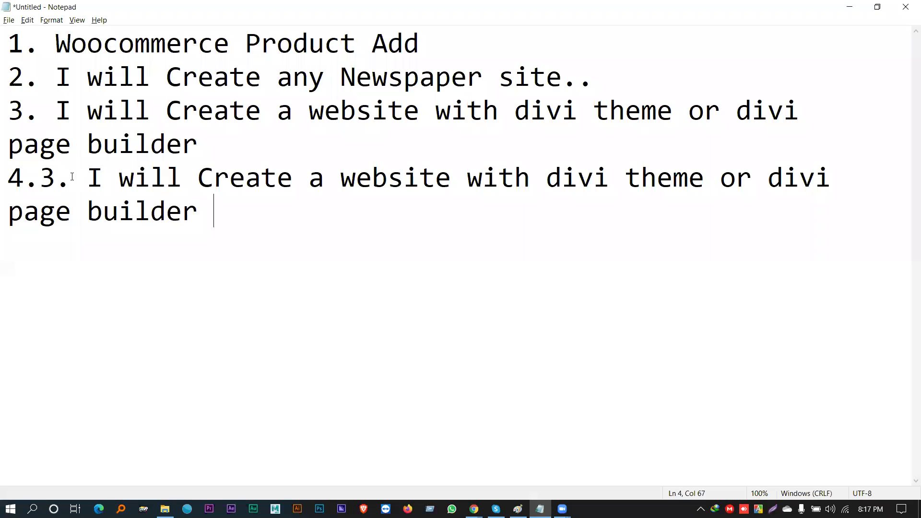
{"action": "left_click_drag", "start_coordinate": [71, 176], "coordinate": [44, 177]}
{"action": "key", "text": "Delete"}
{"action": "key", "text": "Delete"}
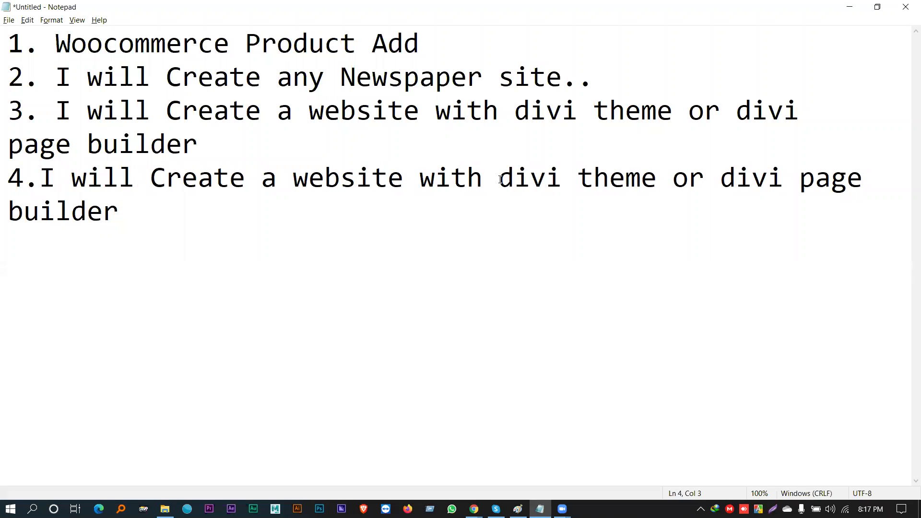
Step: Replace "divi theme or divi page builder" in the fourth item with "Elementor page builder"
{"action": "left_click_drag", "start_coordinate": [499, 178], "coordinate": [644, 236]}
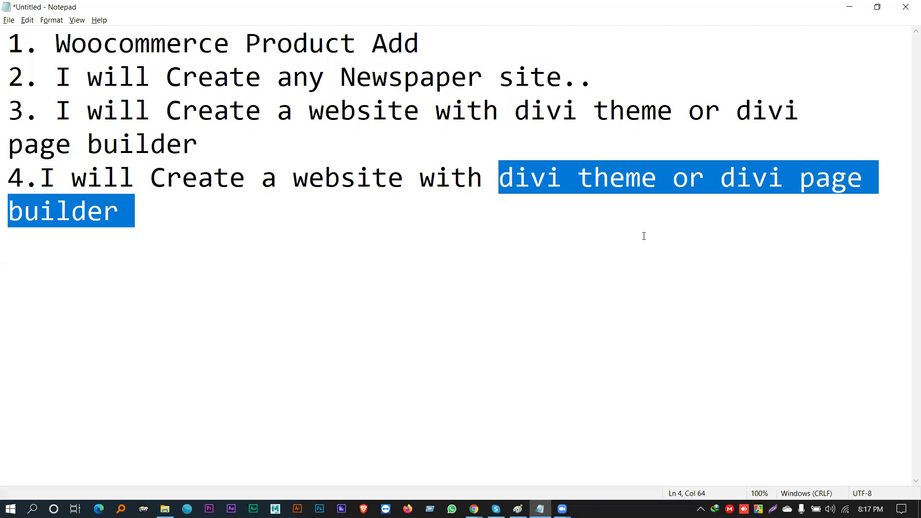
{"action": "type", "text": "Ele"}
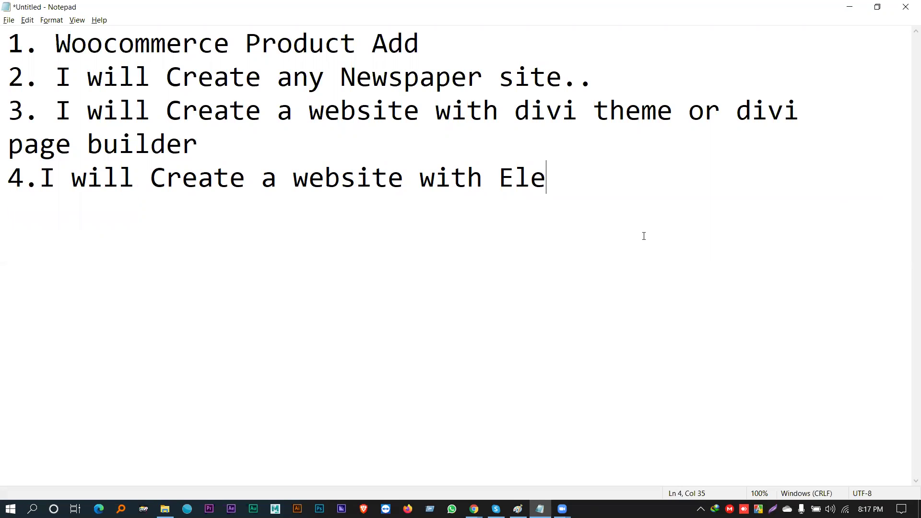
{"action": "type", "text": "mentor "}
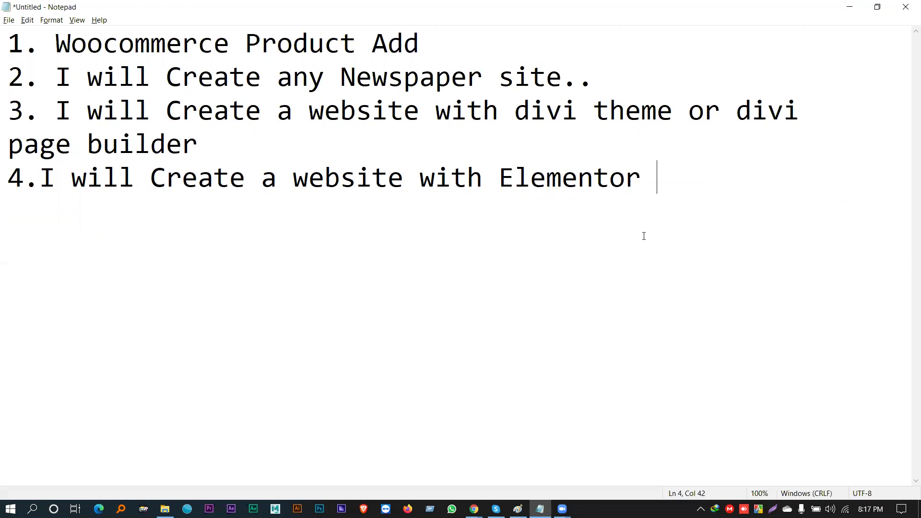
{"action": "type", "text": "page build"}
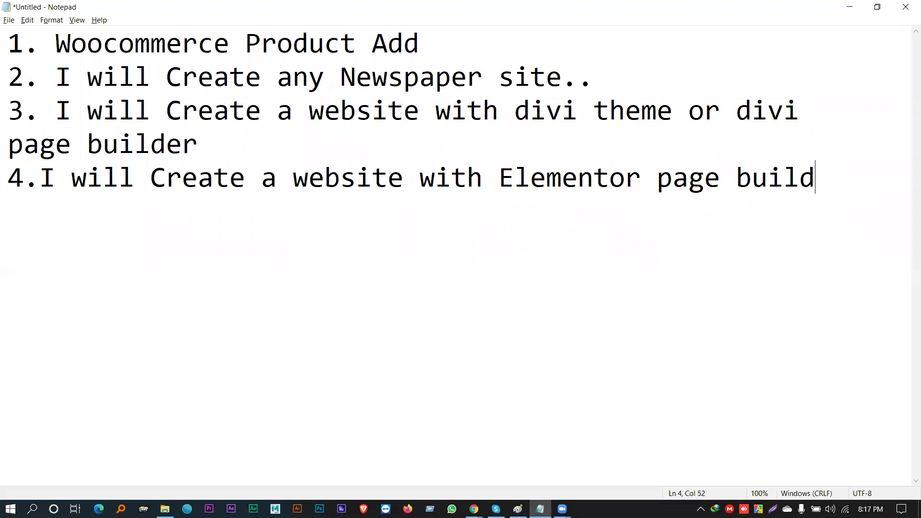
{"action": "type", "text": "er"}
{"action": "left_click_drag", "start_coordinate": [482, 177], "coordinate": [5, 173]}
{"action": "left_click", "coordinate": [230, 190]}
{"action": "left_click_drag", "start_coordinate": [246, 178], "coordinate": [296, 188]}
{"action": "left_click", "coordinate": [416, 178]}
{"action": "left_click_drag", "start_coordinate": [410, 180], "coordinate": [413, 177]}
{"action": "left_click", "coordinate": [406, 179]}
{"action": "left_click", "coordinate": [414, 176]}
Step: Start a new line numbered "5." below the fourth item and paste the copied third item's text into it
{"action": "left_click", "coordinate": [838, 183]}
{"action": "left_click", "coordinate": [849, 185]}
{"action": "key", "text": "Return"}
{"action": "type", "text": "5."}
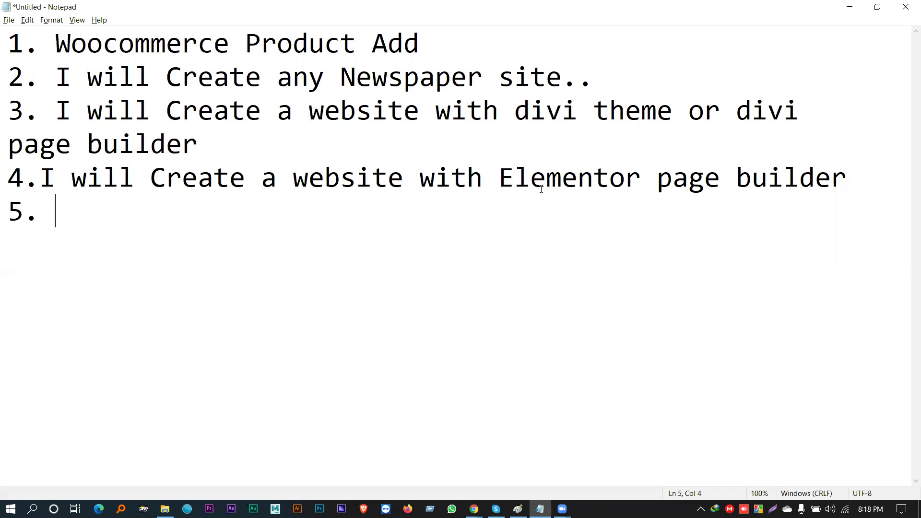
{"action": "key", "text": "ctrl+v"}
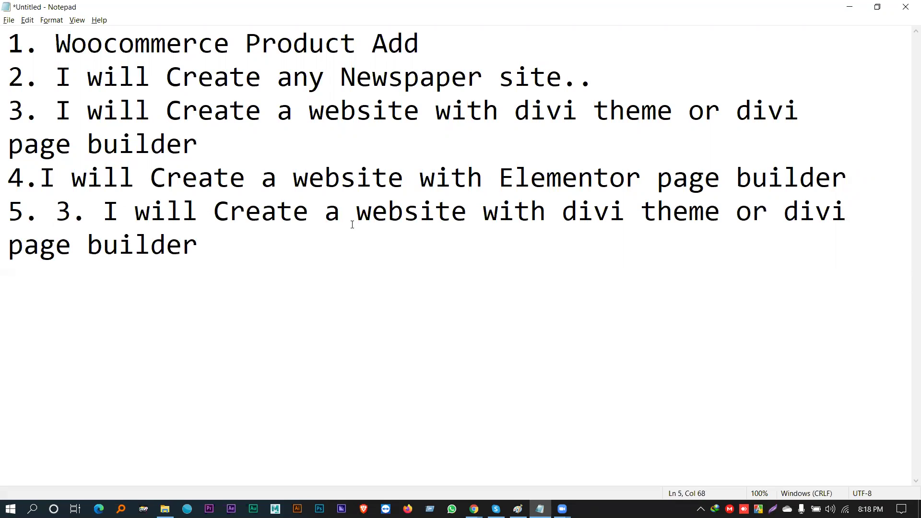
Step: Copy the word Woocommerce from the first item and insert it before website in the fifth item
{"action": "double_click", "coordinate": [150, 48]}
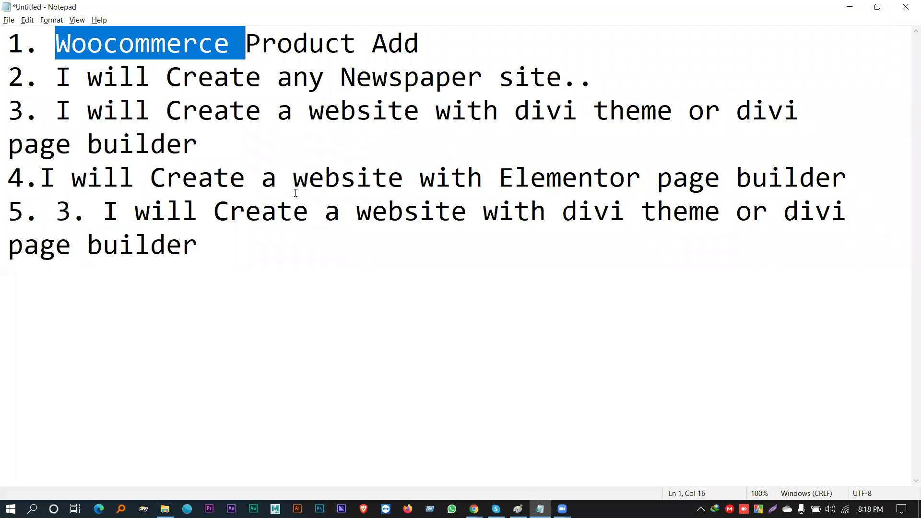
{"action": "key", "text": "ctrl+c"}
{"action": "left_click", "coordinate": [355, 214]}
{"action": "key", "text": "ctrl+v"}
Step: Delete "with divi theme or divi page builder" and the extra number 3 from the fifth item, and add a space after "4."
{"action": "left_click_drag", "start_coordinate": [705, 221], "coordinate": [694, 247]}
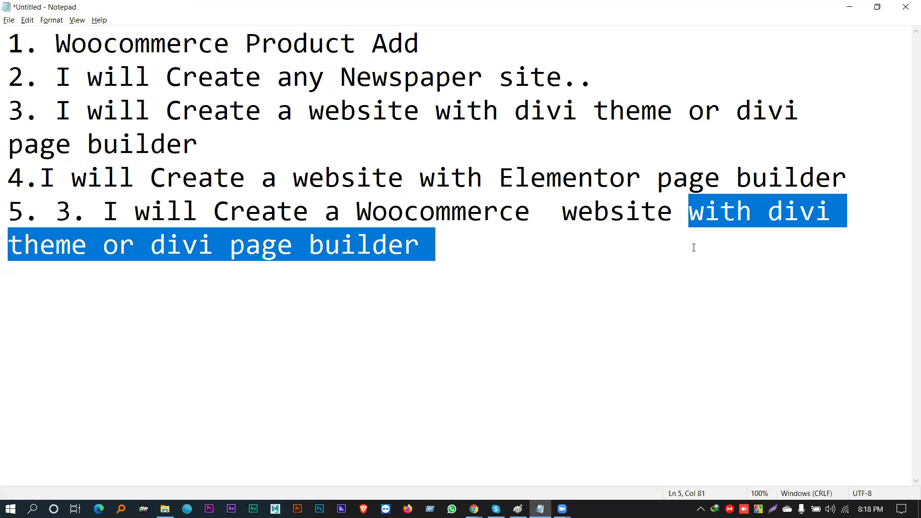
{"action": "key", "text": "Delete"}
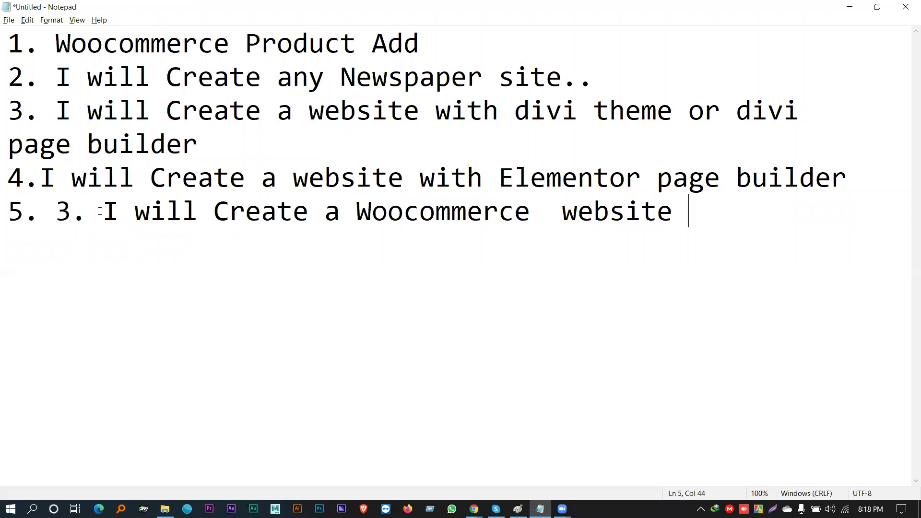
{"action": "left_click_drag", "start_coordinate": [102, 212], "coordinate": [63, 212]}
{"action": "key", "text": "Delete"}
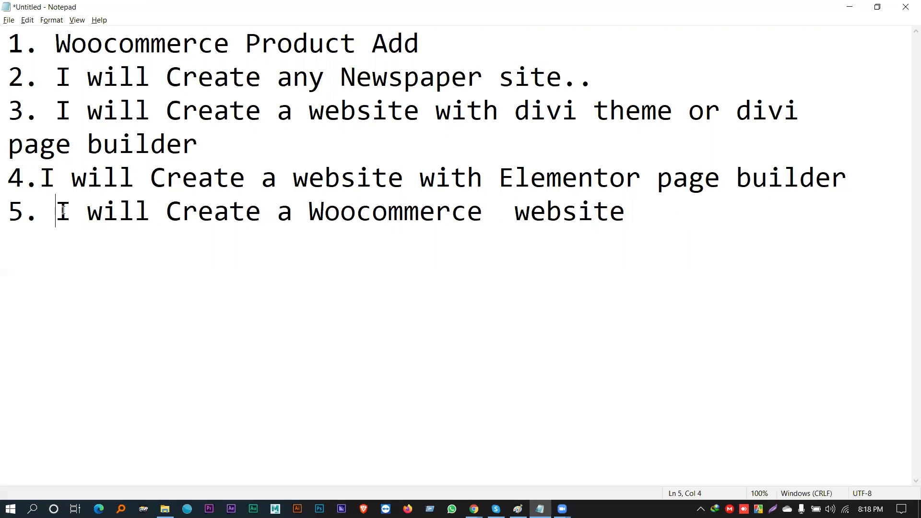
{"action": "left_click", "coordinate": [41, 177]}
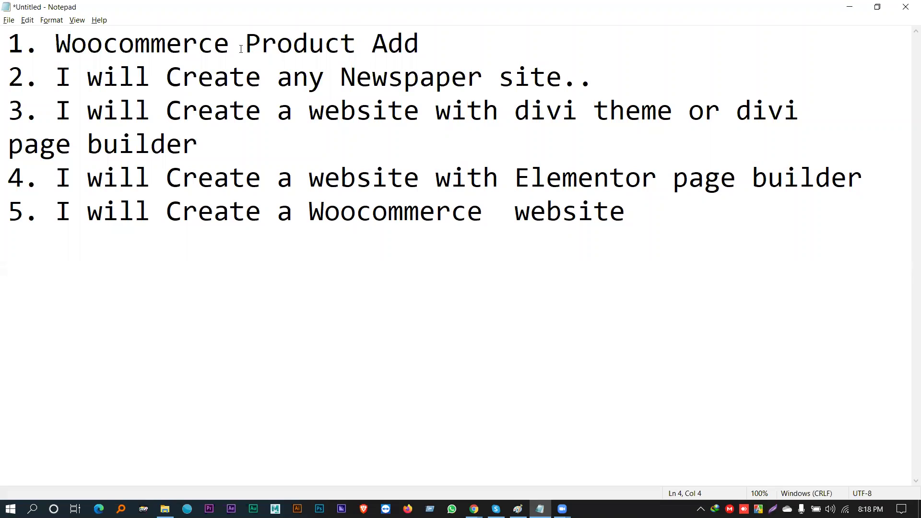
{"action": "left_click_drag", "start_coordinate": [340, 77], "coordinate": [546, 85]}
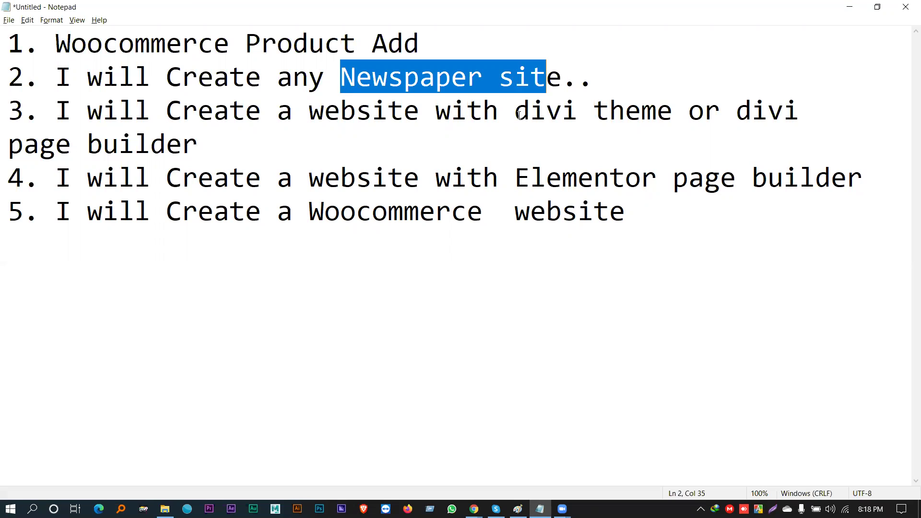
{"action": "left_click_drag", "start_coordinate": [519, 115], "coordinate": [625, 113]}
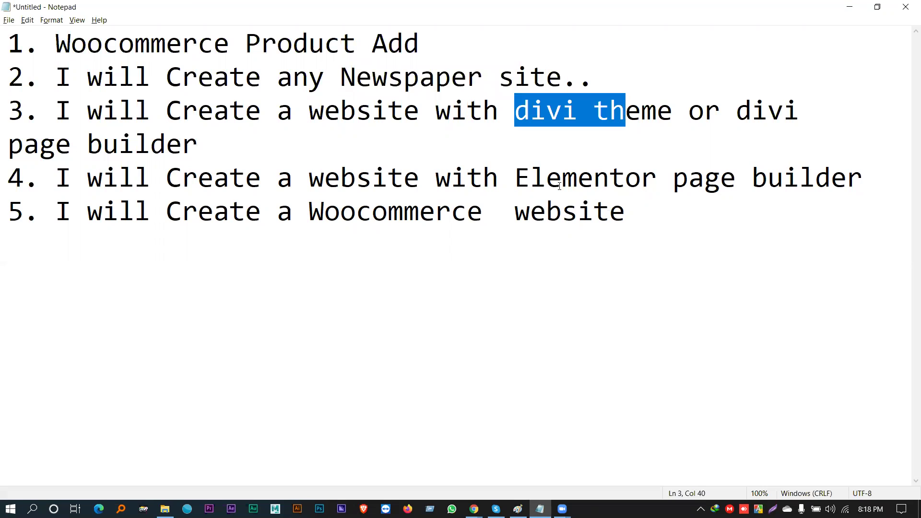
Step: Add item "6." with a copy of the fourth item's text, replacing "Elementor page builder" with "Avada theme"
{"action": "left_click", "coordinate": [652, 208]}
{"action": "key", "text": "Return"}
{"action": "type", "text": "6."}
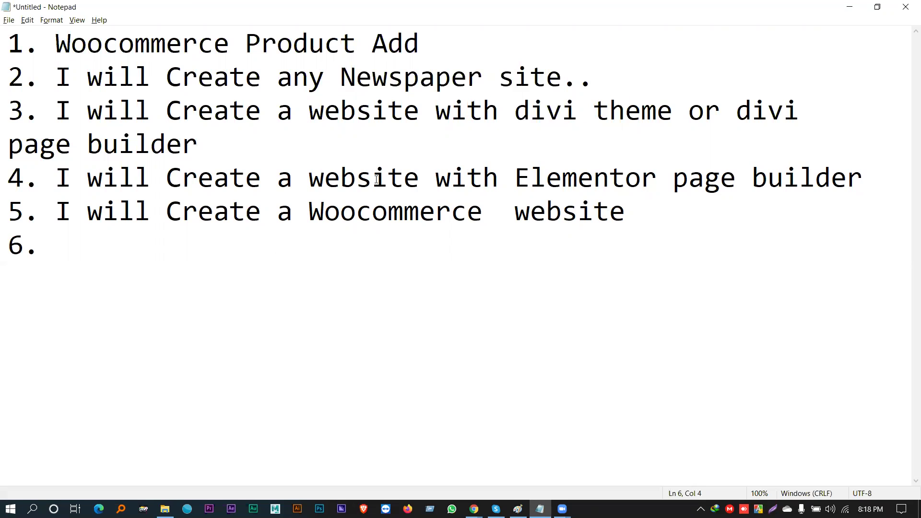
{"action": "left_click_drag", "start_coordinate": [864, 179], "coordinate": [57, 171]}
{"action": "left_click", "coordinate": [87, 270]}
{"action": "key", "text": "ctrl+v"}
{"action": "left_click_drag", "start_coordinate": [520, 245], "coordinate": [863, 247]}
{"action": "type", "text": "Avada theme"}
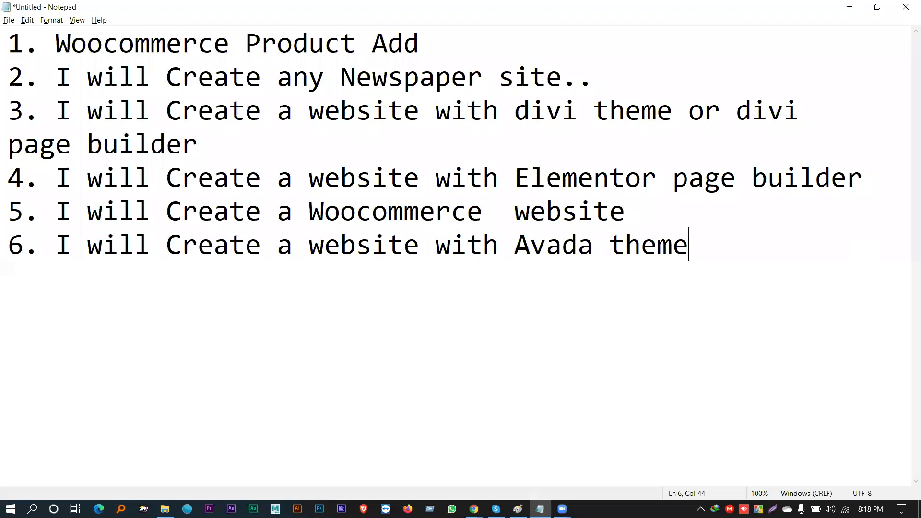
Step: Add item "7." with the same copied text and replace everything after "I will" with "Optimization your"
{"action": "key", "text": "Return"}
{"action": "type", "text": "7."}
{"action": "key", "text": "ctrl+v"}
{"action": "left_click_drag", "start_coordinate": [167, 281], "coordinate": [860, 279]}
{"action": "type", "text": "O"}
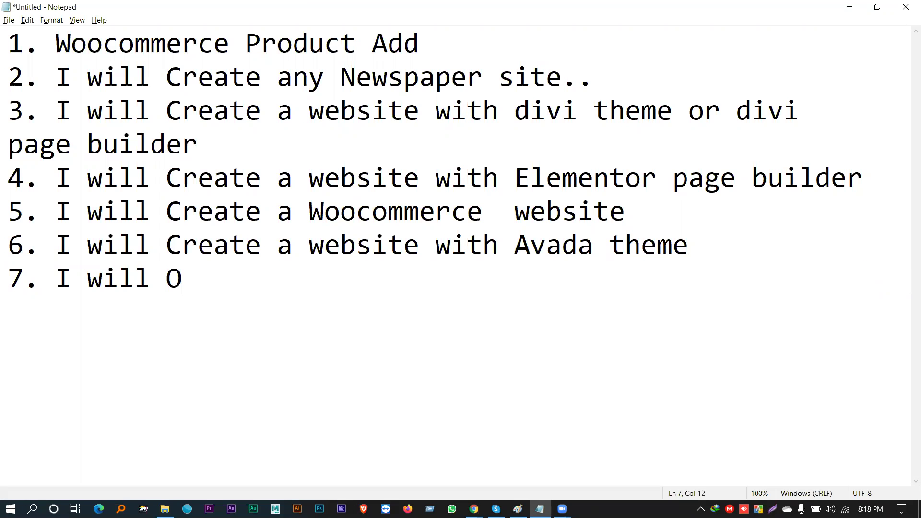
{"action": "type", "text": "ptimization "}
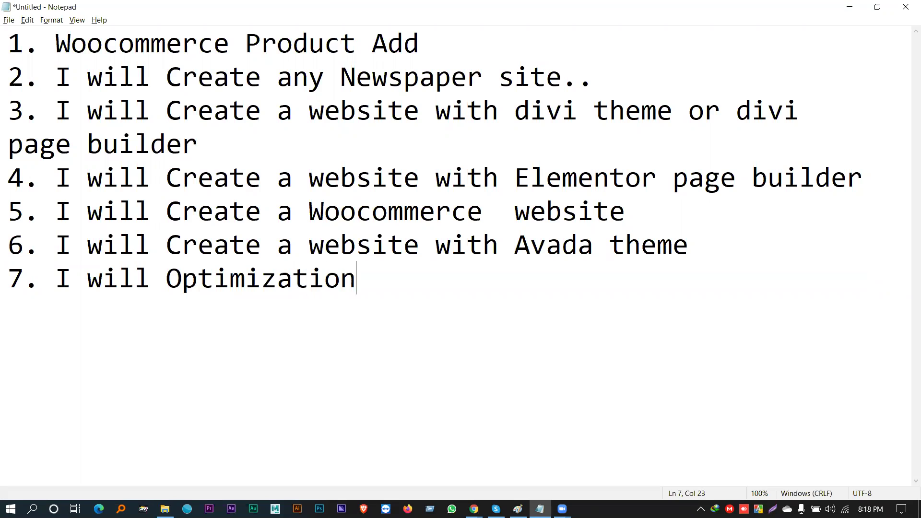
{"action": "type", "text": "your "}
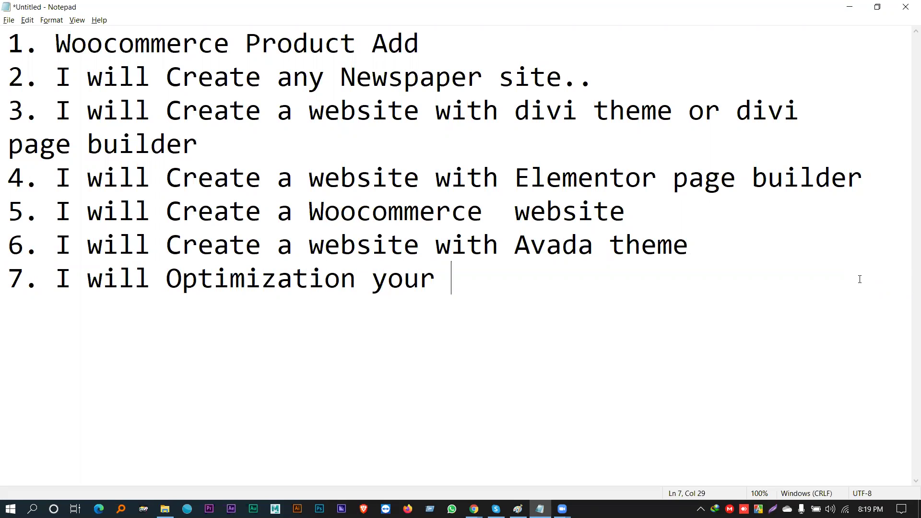
Step: Complete the seventh item with the words "WordPress site spreed"
{"action": "type", "text": "w"}
{"action": "key", "text": "BackSpace"}
{"action": "type", "text": "p"}
{"action": "key", "text": "BackSpace"}
{"action": "type", "text": "ordpre"}
{"action": "key", "text": "BackSpace"}
{"action": "key", "text": "BackSpace"}
{"action": "key", "text": "BackSpace"}
{"action": "type", "text": "P"}
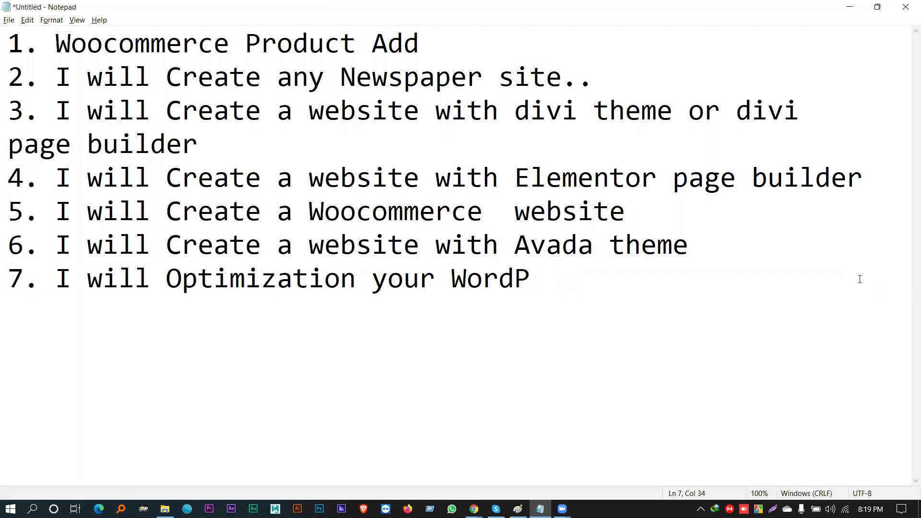
{"action": "type", "text": "ress s"}
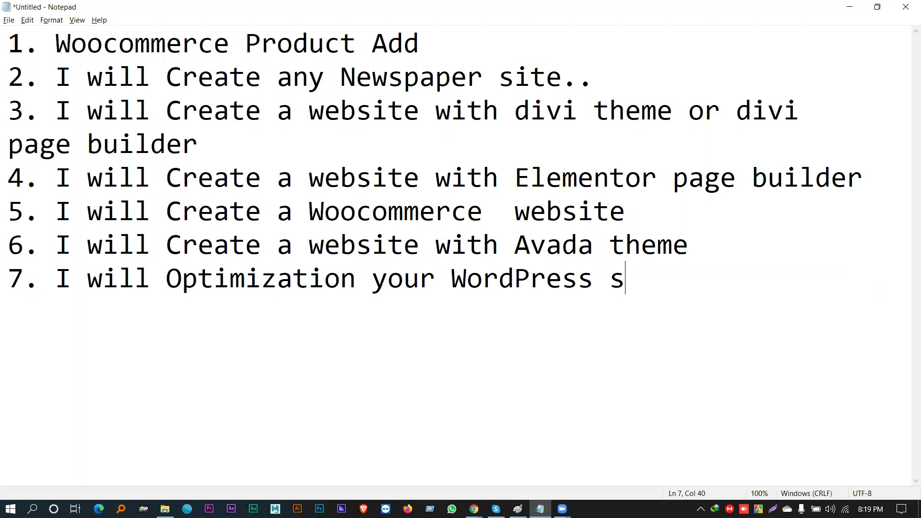
{"action": "type", "text": "ite spreed"}
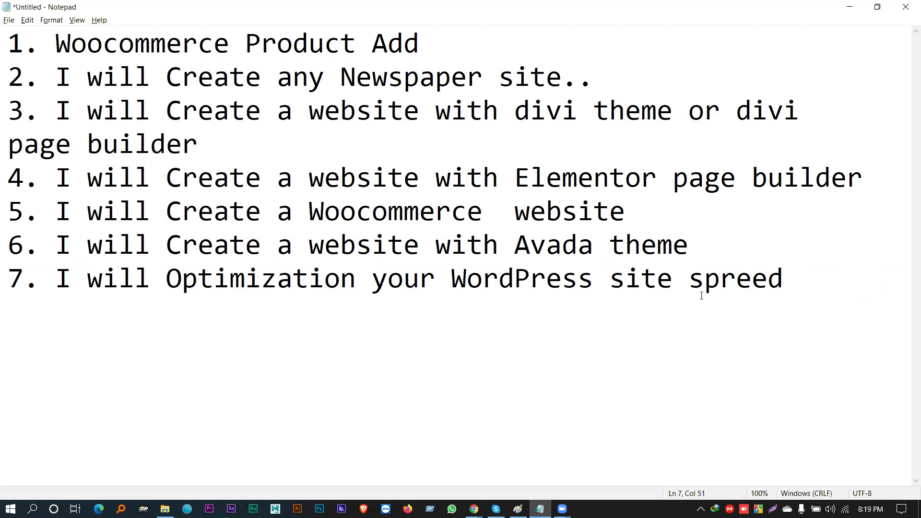
{"action": "left_click_drag", "start_coordinate": [798, 277], "coordinate": [6, 43]}
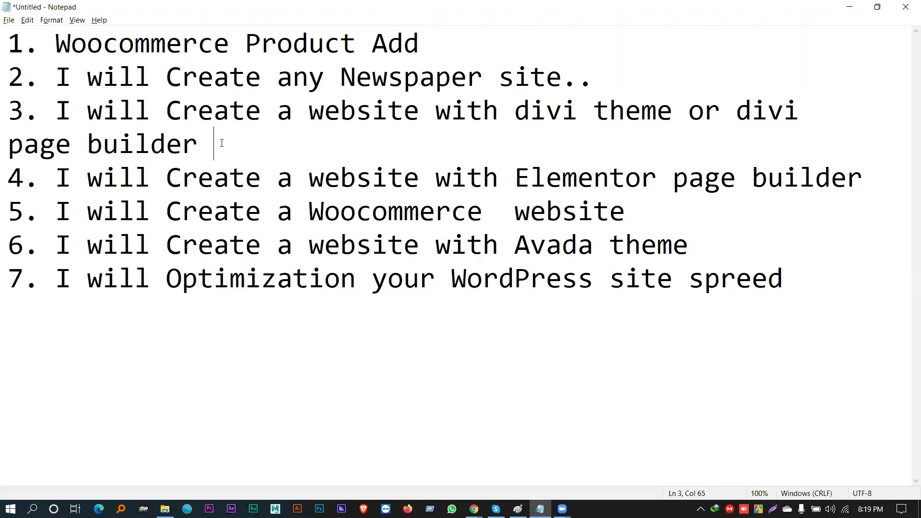
{"action": "left_click", "coordinate": [222, 144]}
{"action": "key", "text": "shift+Left"}
{"action": "key", "text": "BackSpace"}
{"action": "key", "text": "ctrl+z"}
Step: Remove the extra space before website in the fifth item and the trailing space after builder in the third
{"action": "left_click", "coordinate": [213, 136]}
{"action": "mouse_move", "coordinate": [484, 214]}
{"action": "left_mouse_down"}
{"action": "mouse_move", "coordinate": [514, 213]}
{"action": "mouse_move", "coordinate": [489, 213]}
{"action": "left_mouse_up"}
{"action": "left_click", "coordinate": [499, 214]}
{"action": "key", "text": "Delete"}
{"action": "left_click", "coordinate": [449, 146]}
{"action": "key", "text": "BackSpace"}
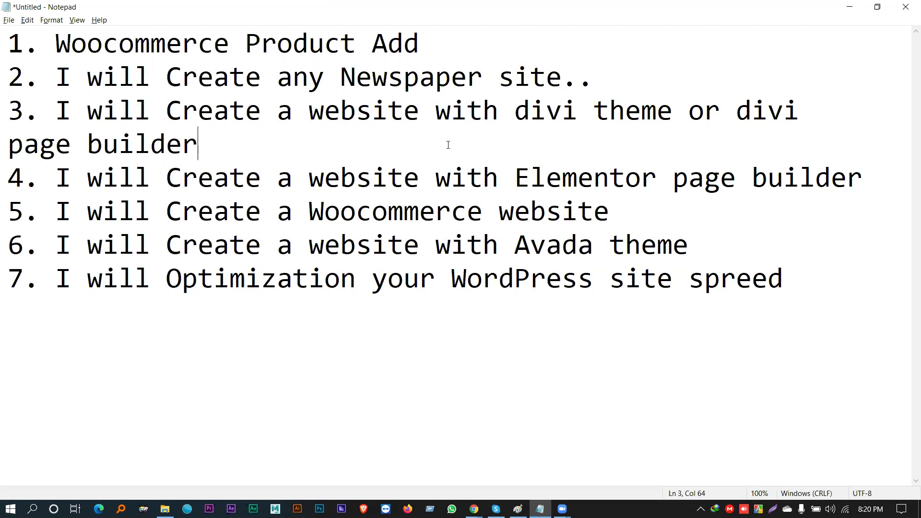
{"action": "left_click_drag", "start_coordinate": [593, 277], "coordinate": [605, 276]}
{"action": "left_click", "coordinate": [602, 276]}
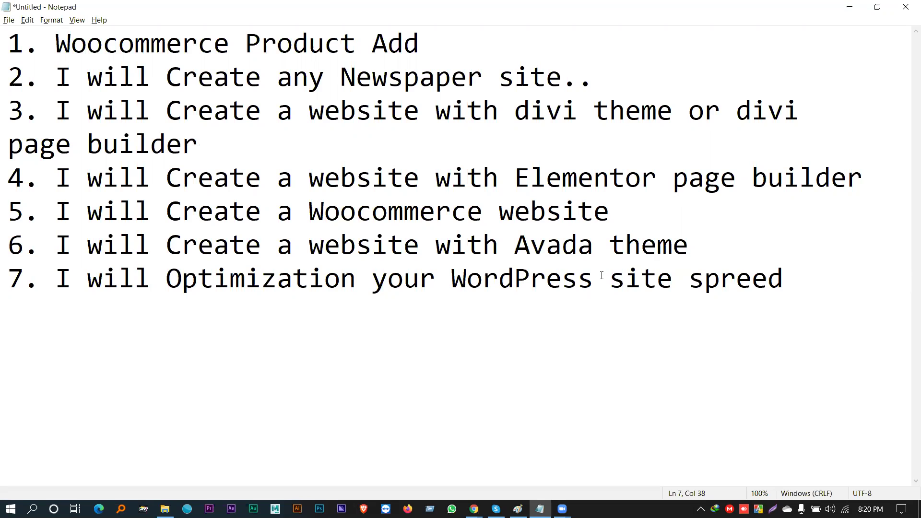